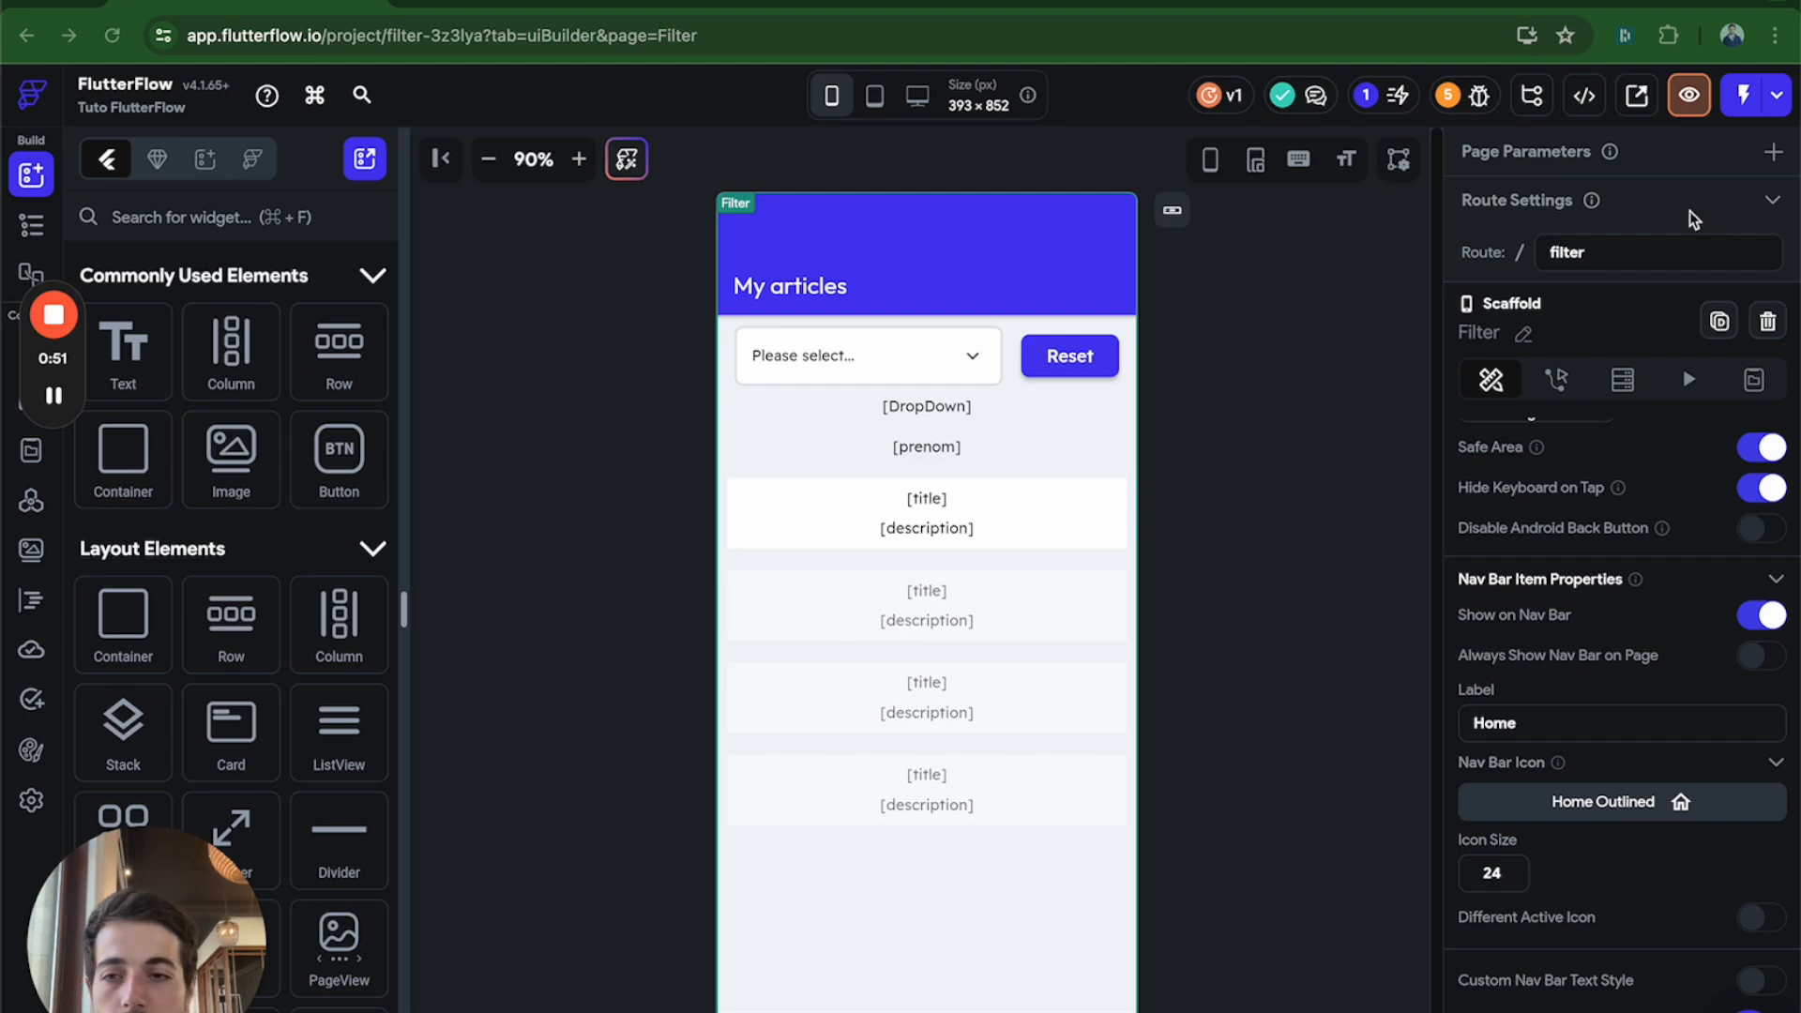
Look through the widget palette's commonly used and layout elements.
mouse_move(63, 322)
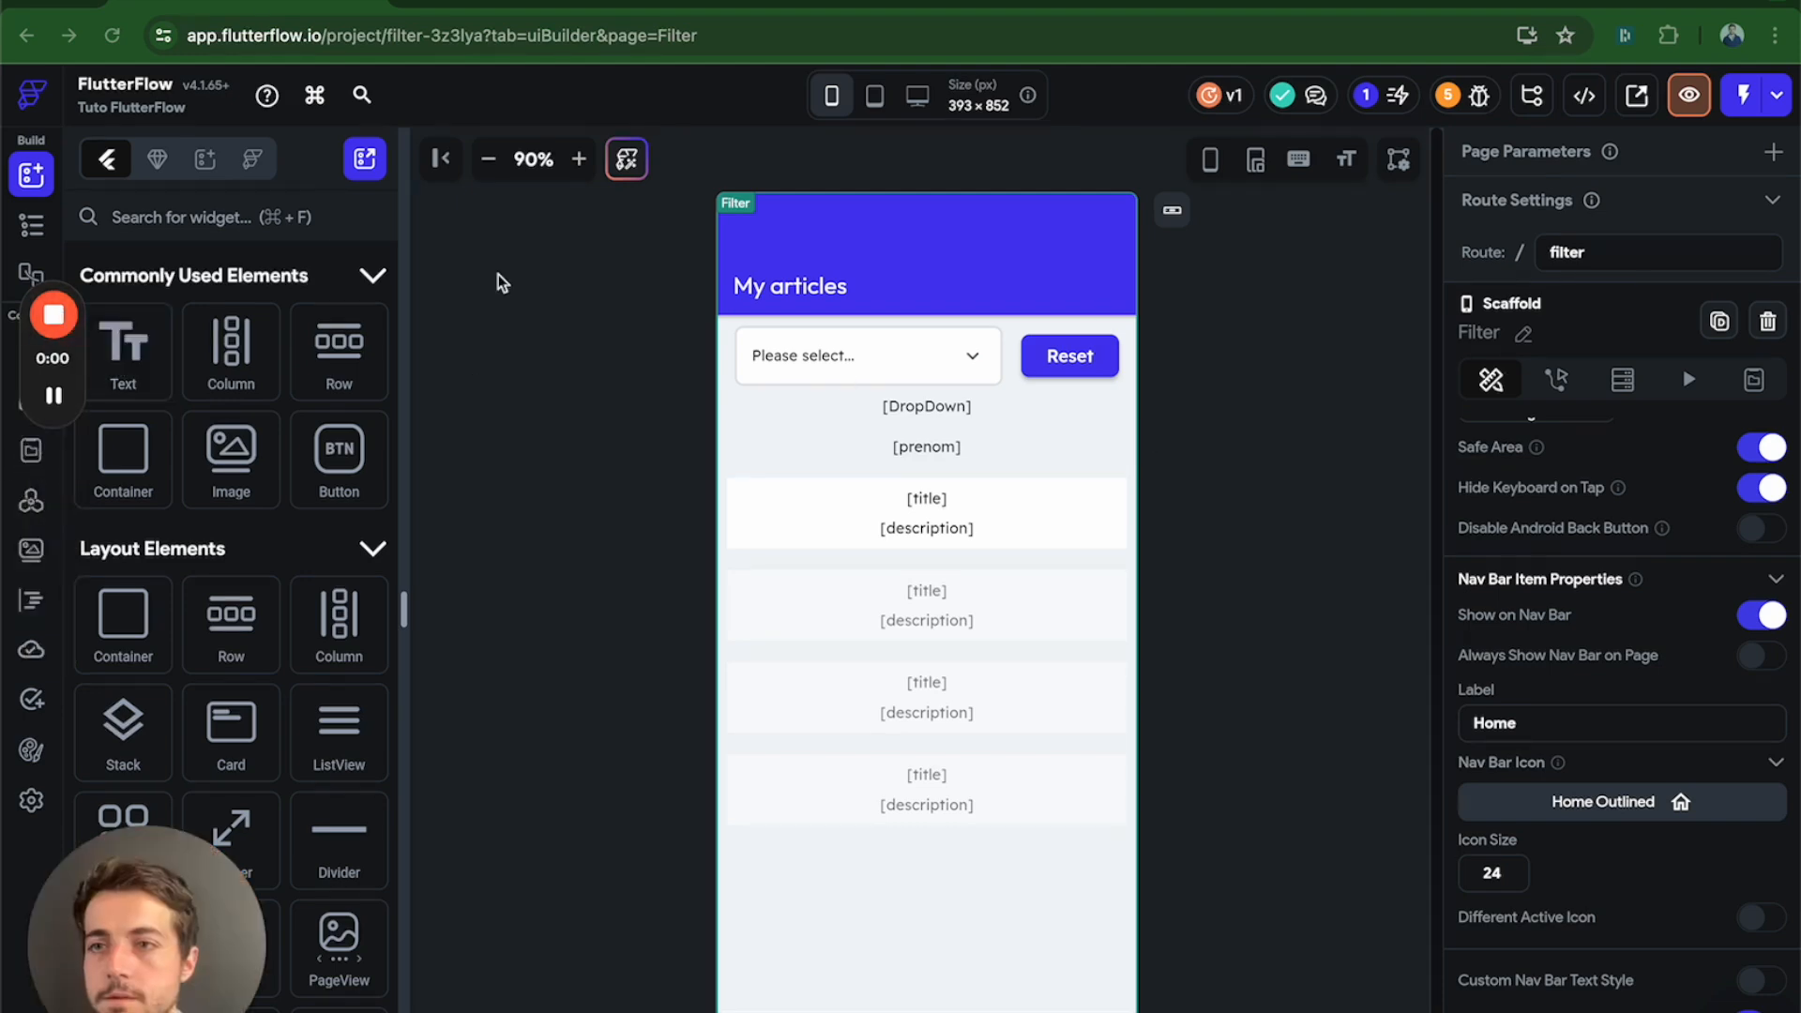
click(31, 180)
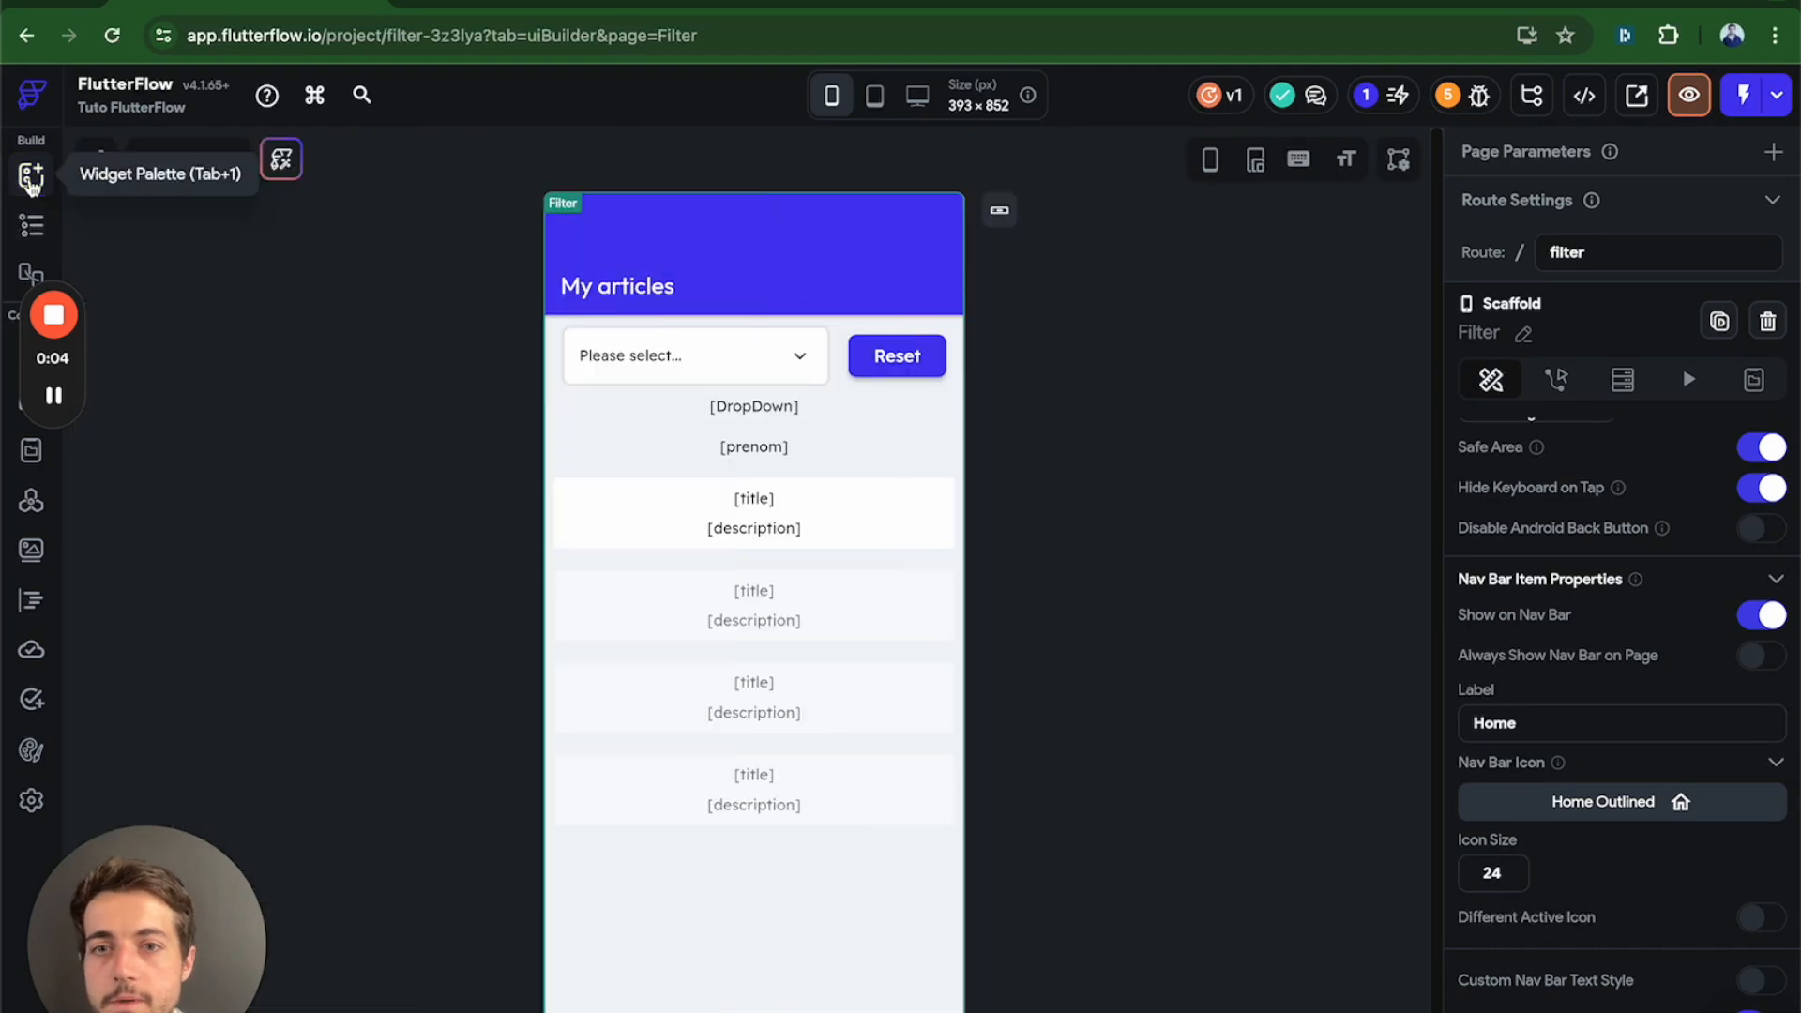
click(31, 181)
mouse_move(84, 180)
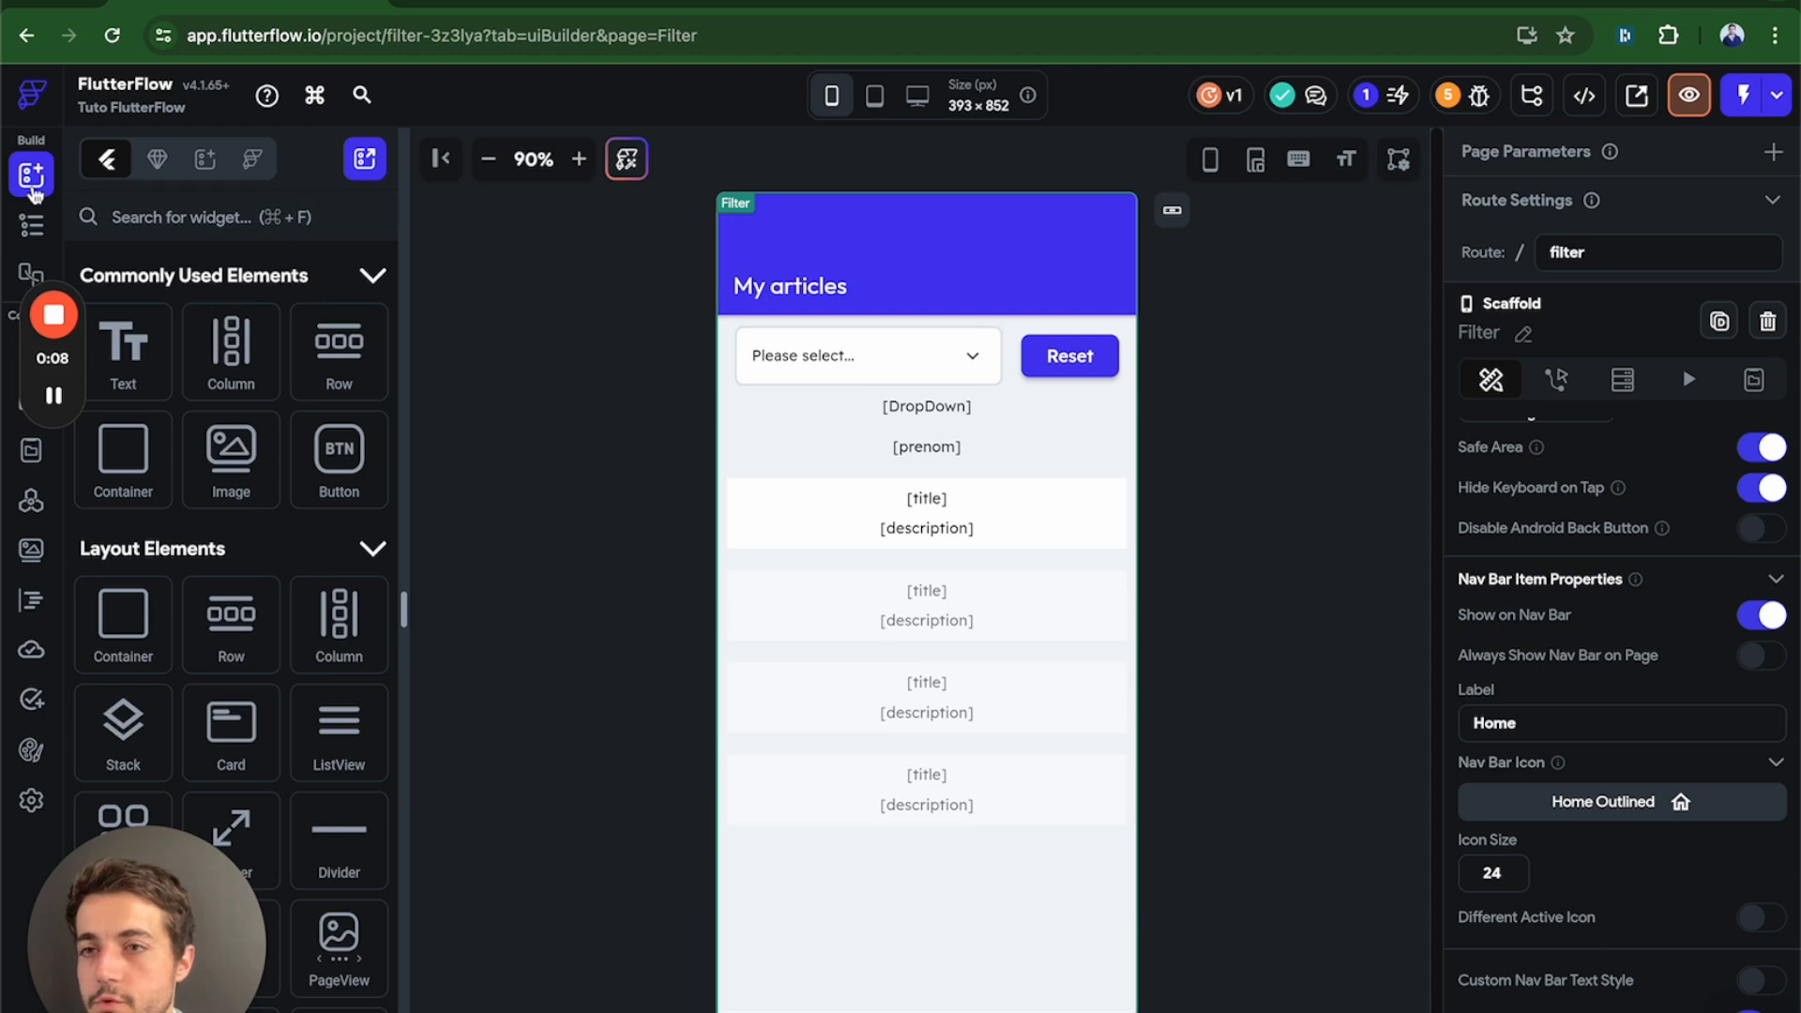
click(31, 180)
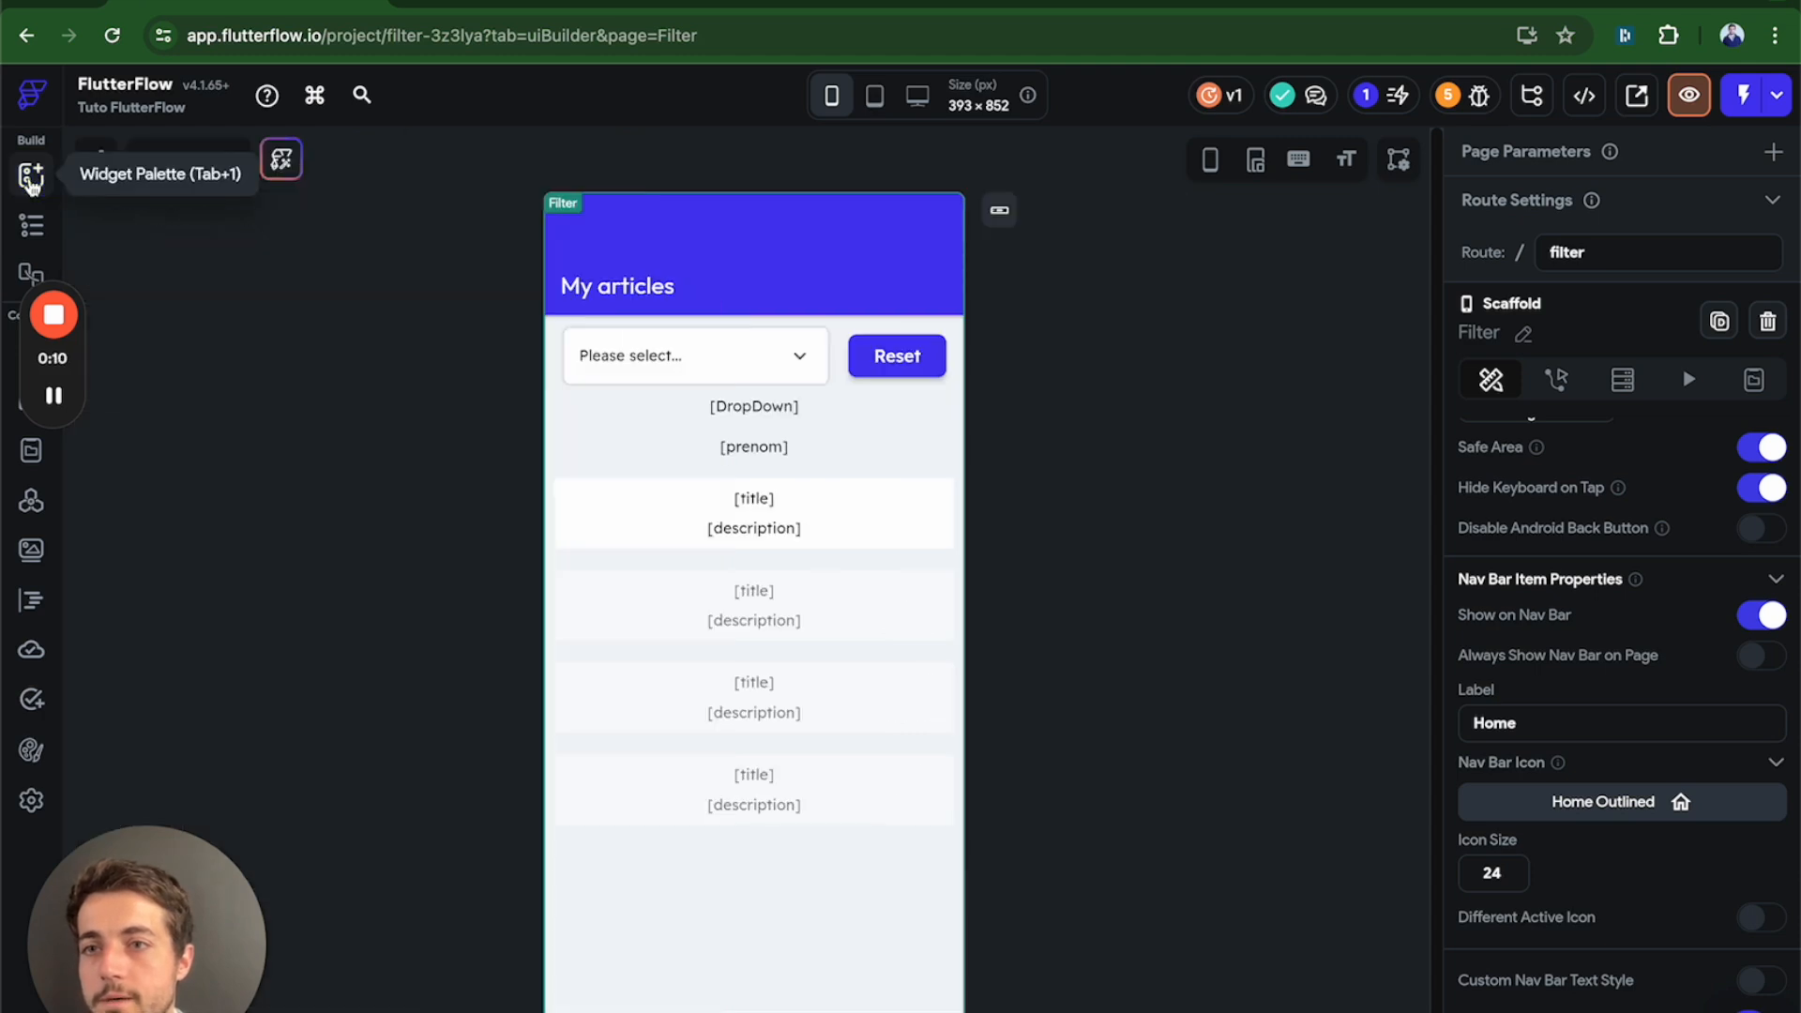
click(31, 180)
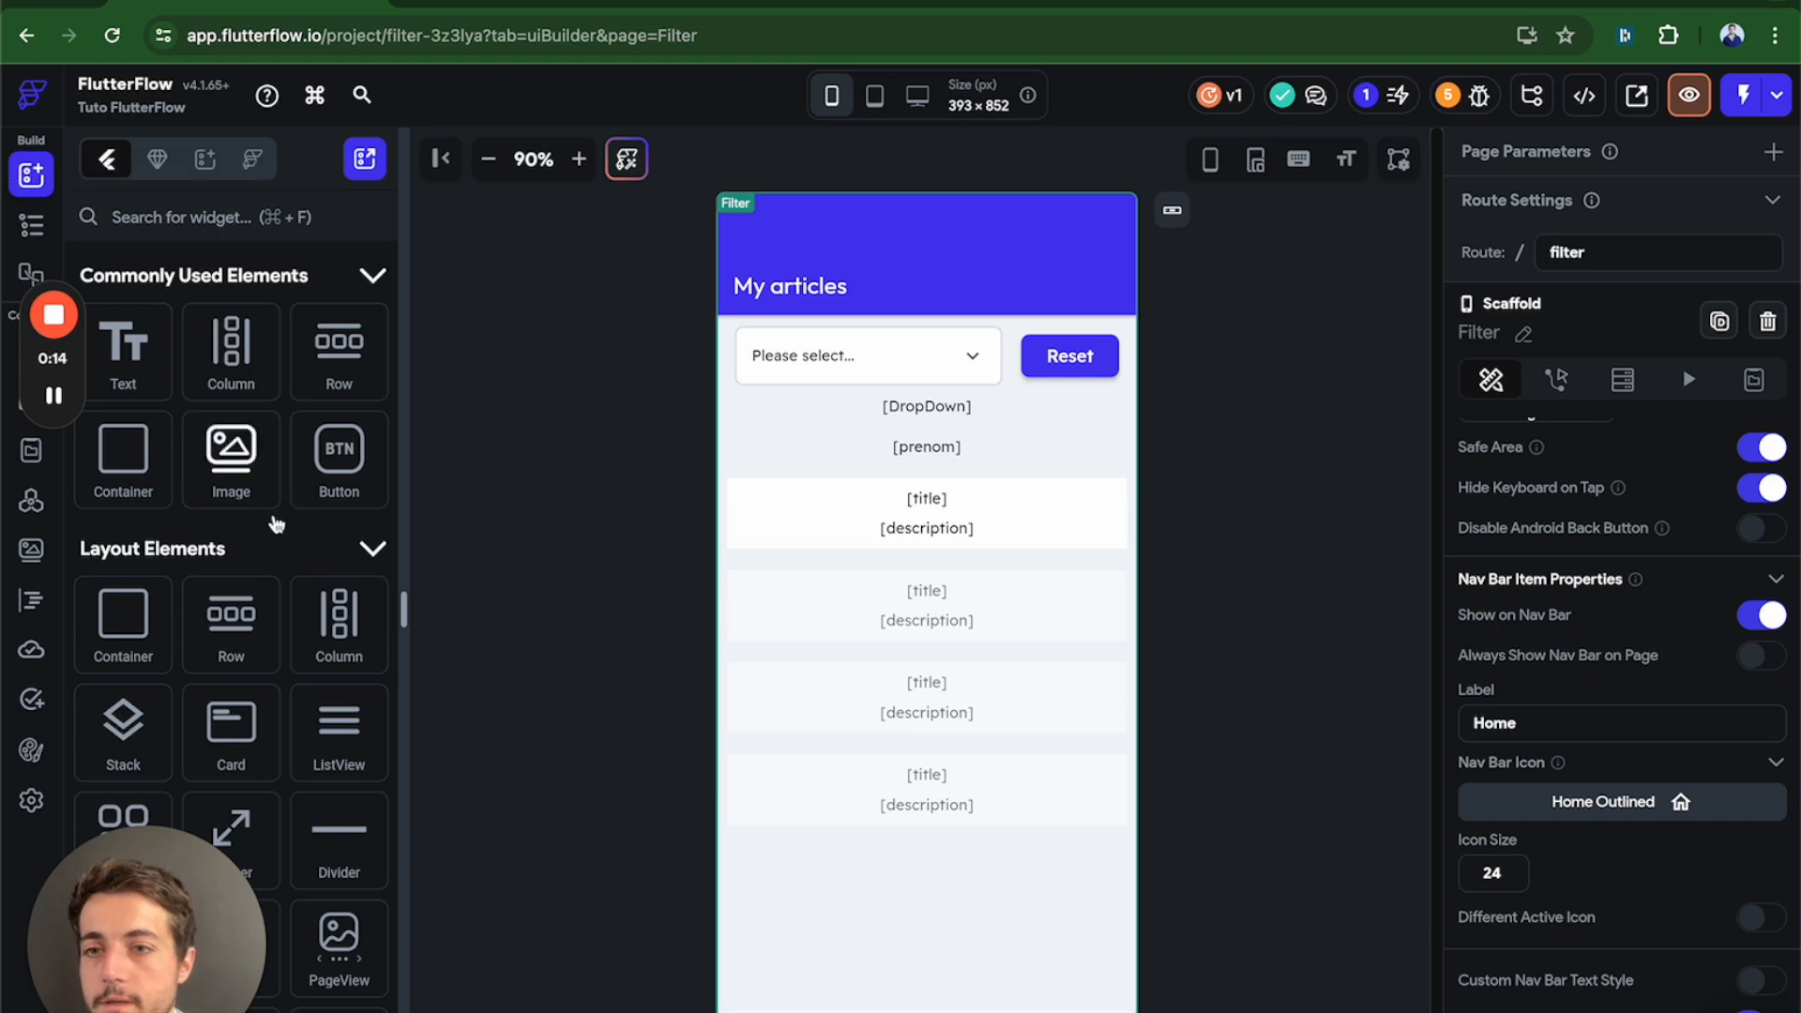
scroll(275, 523, down, 20)
scroll(282, 537, up, 20)
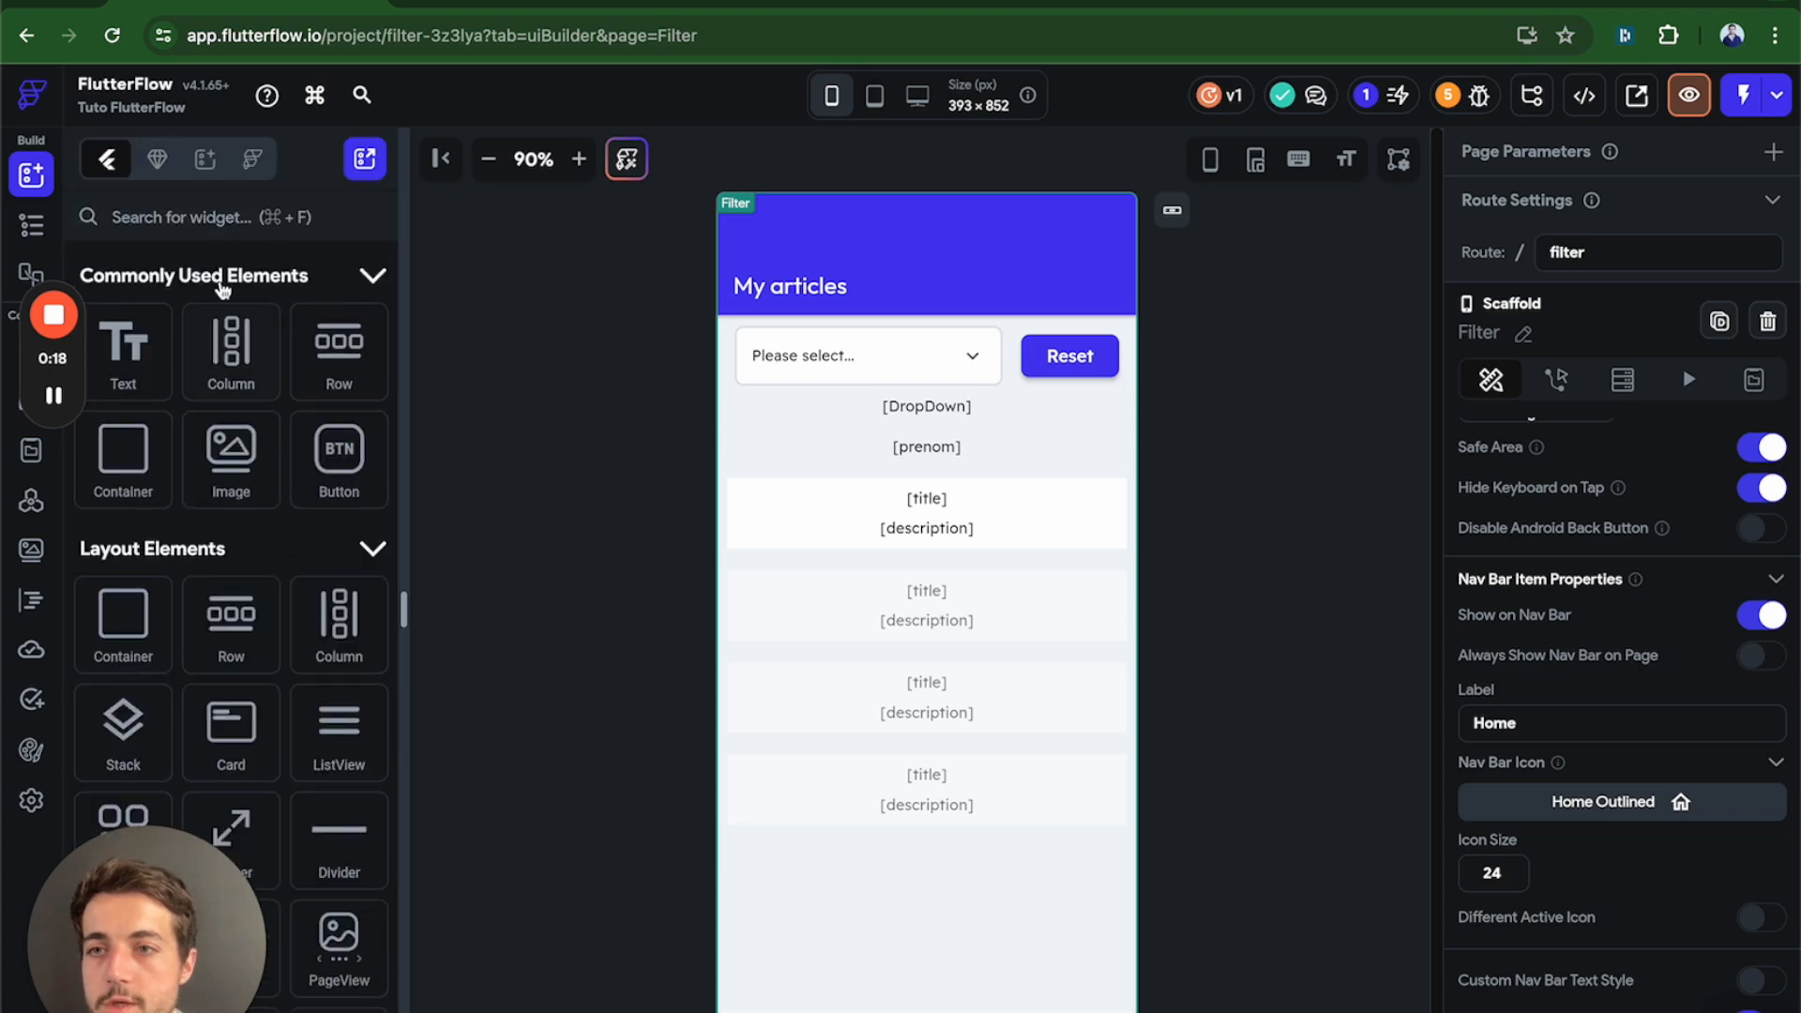
Look through the project's pages folder and enlarge the Filter page's widget tree area to examine its widgets.
mouse_move(51, 375)
drag(52, 375, 1773, 319)
click(31, 230)
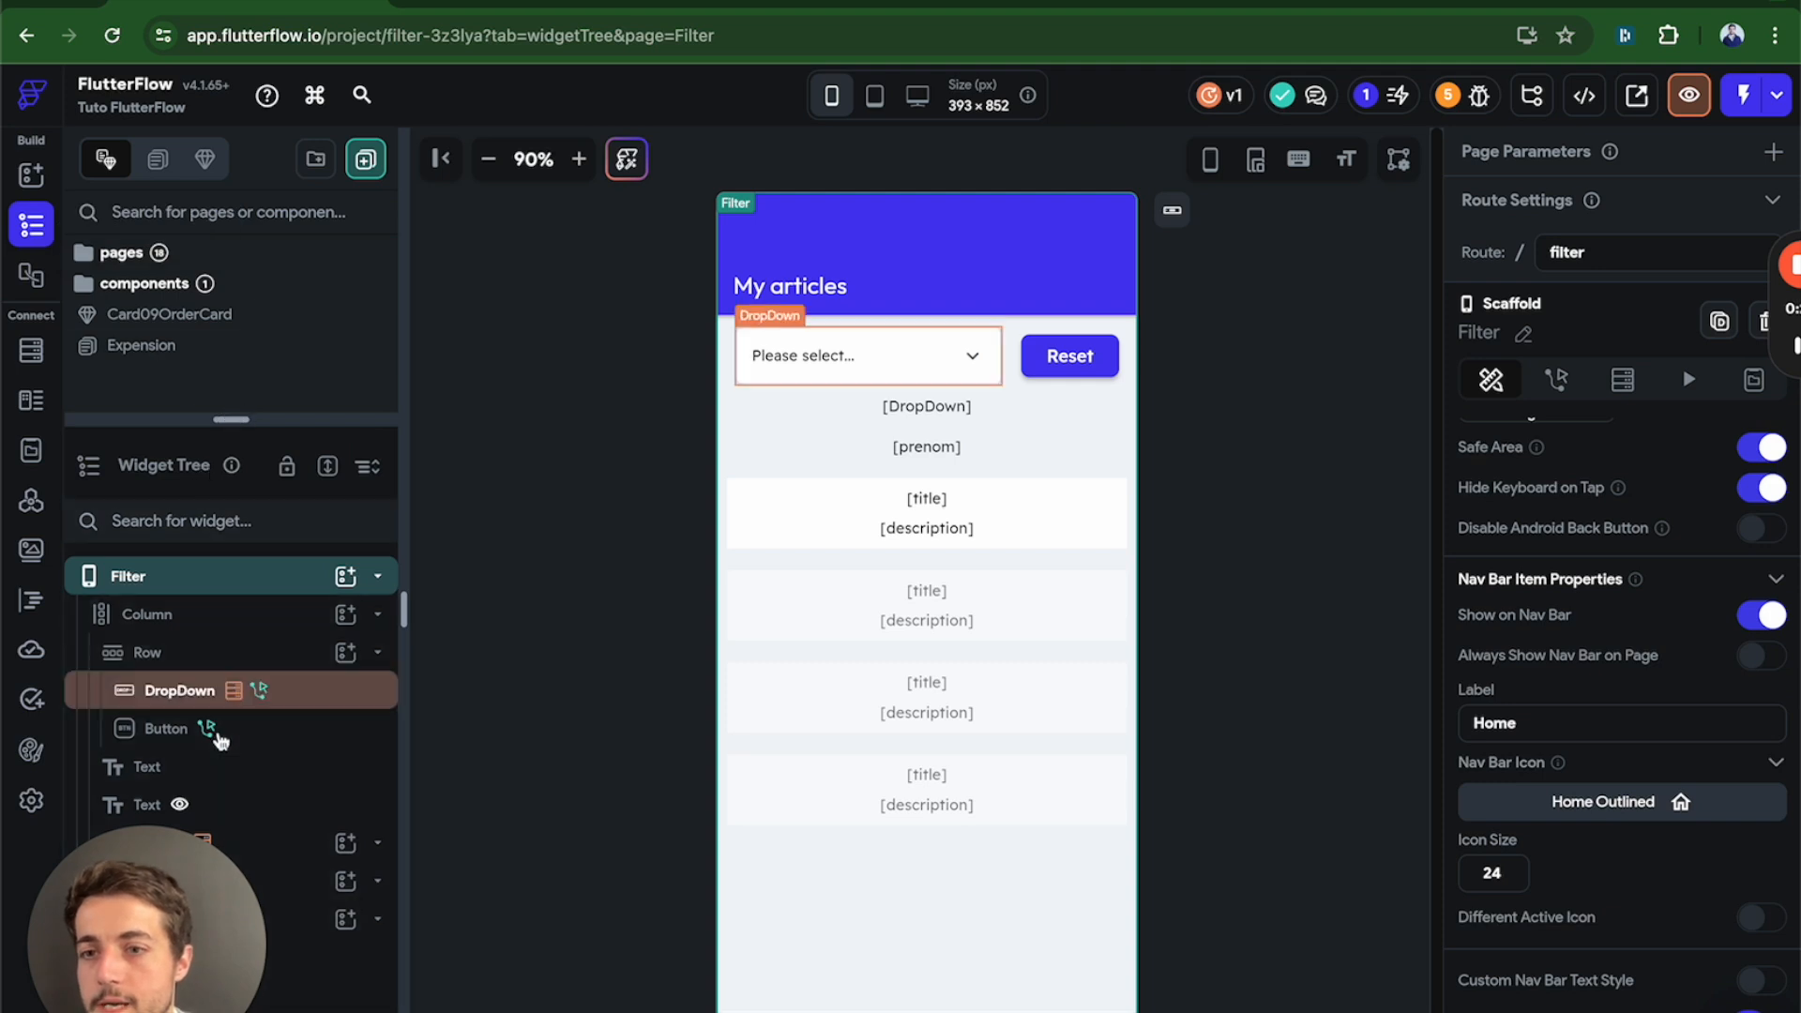
click(132, 260)
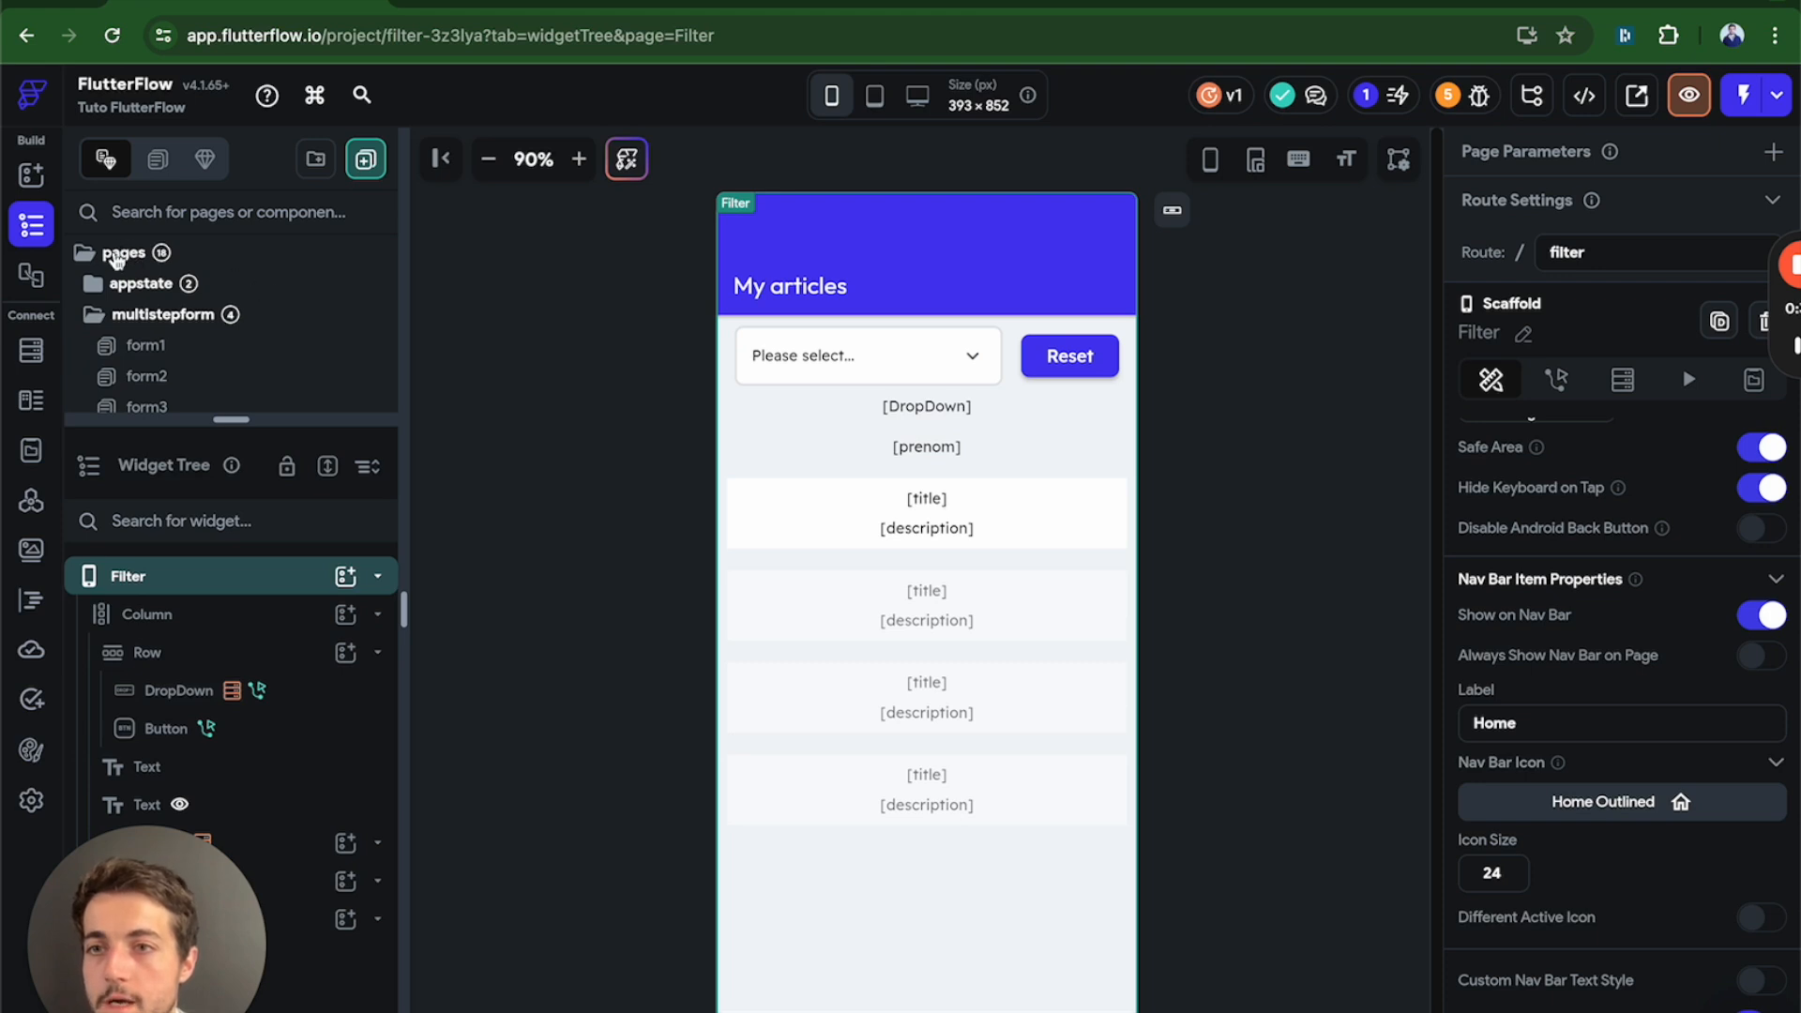
click(137, 262)
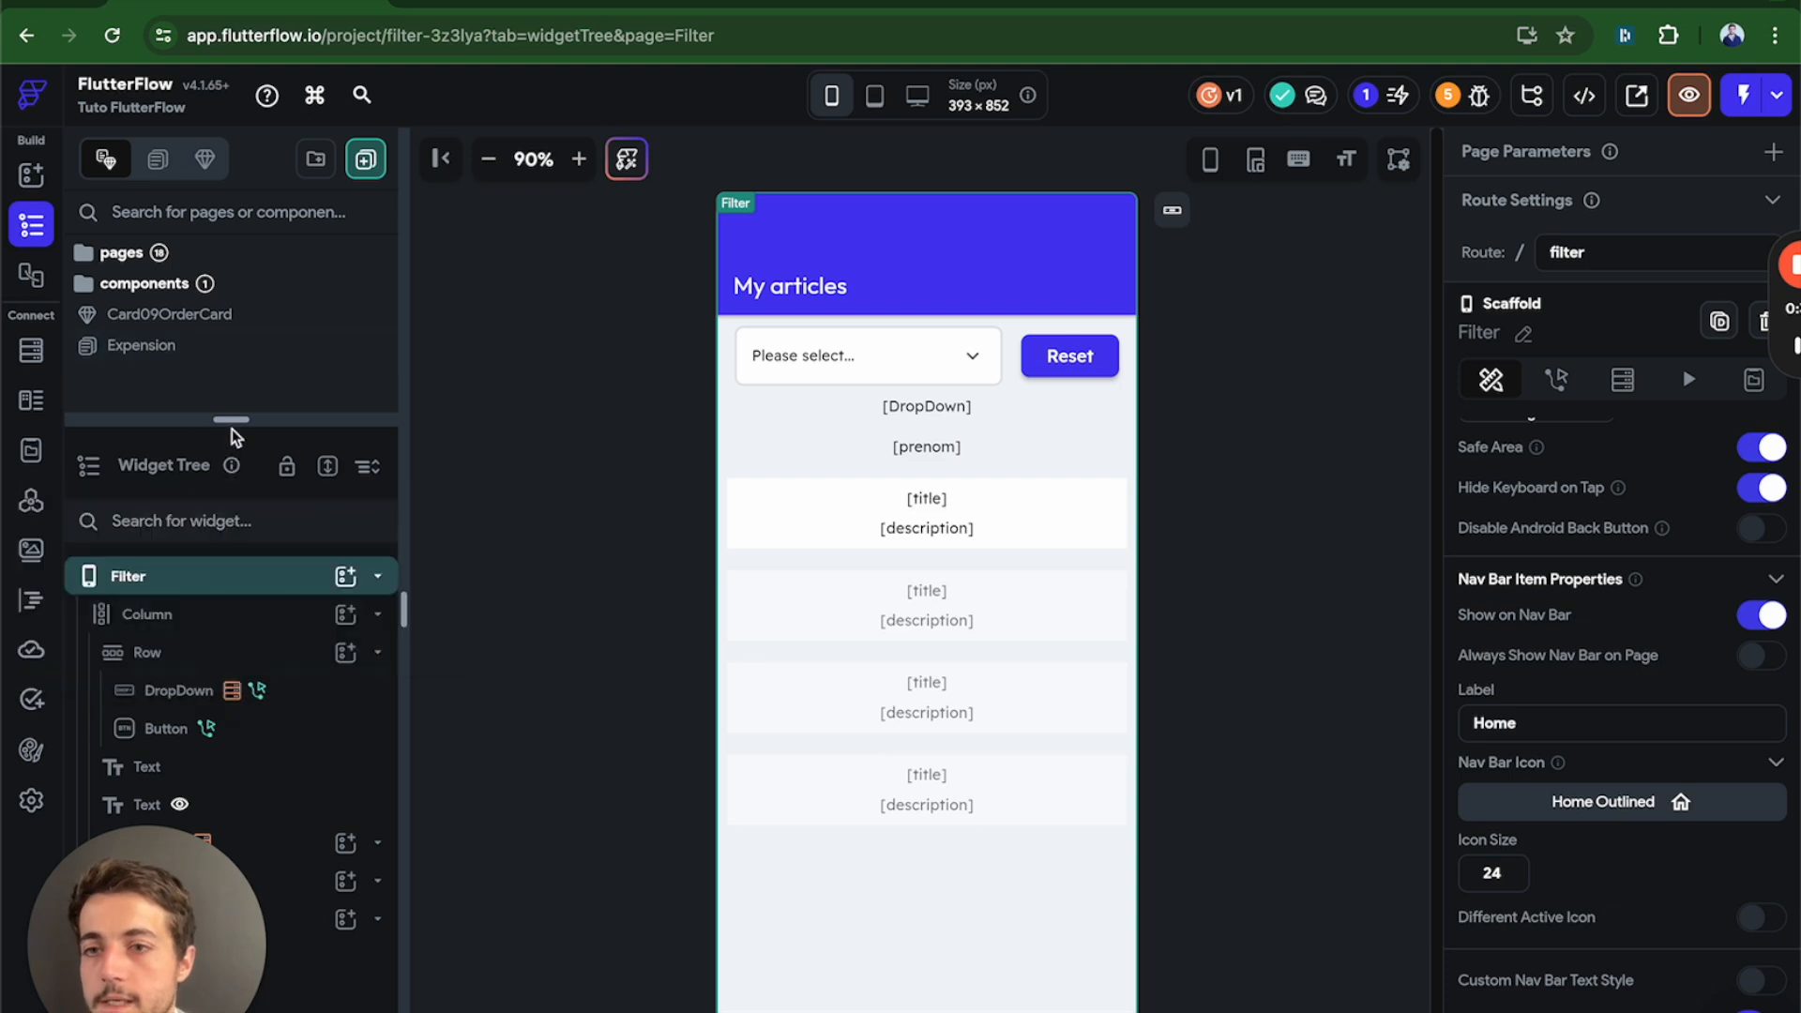
drag(231, 397, 232, 299)
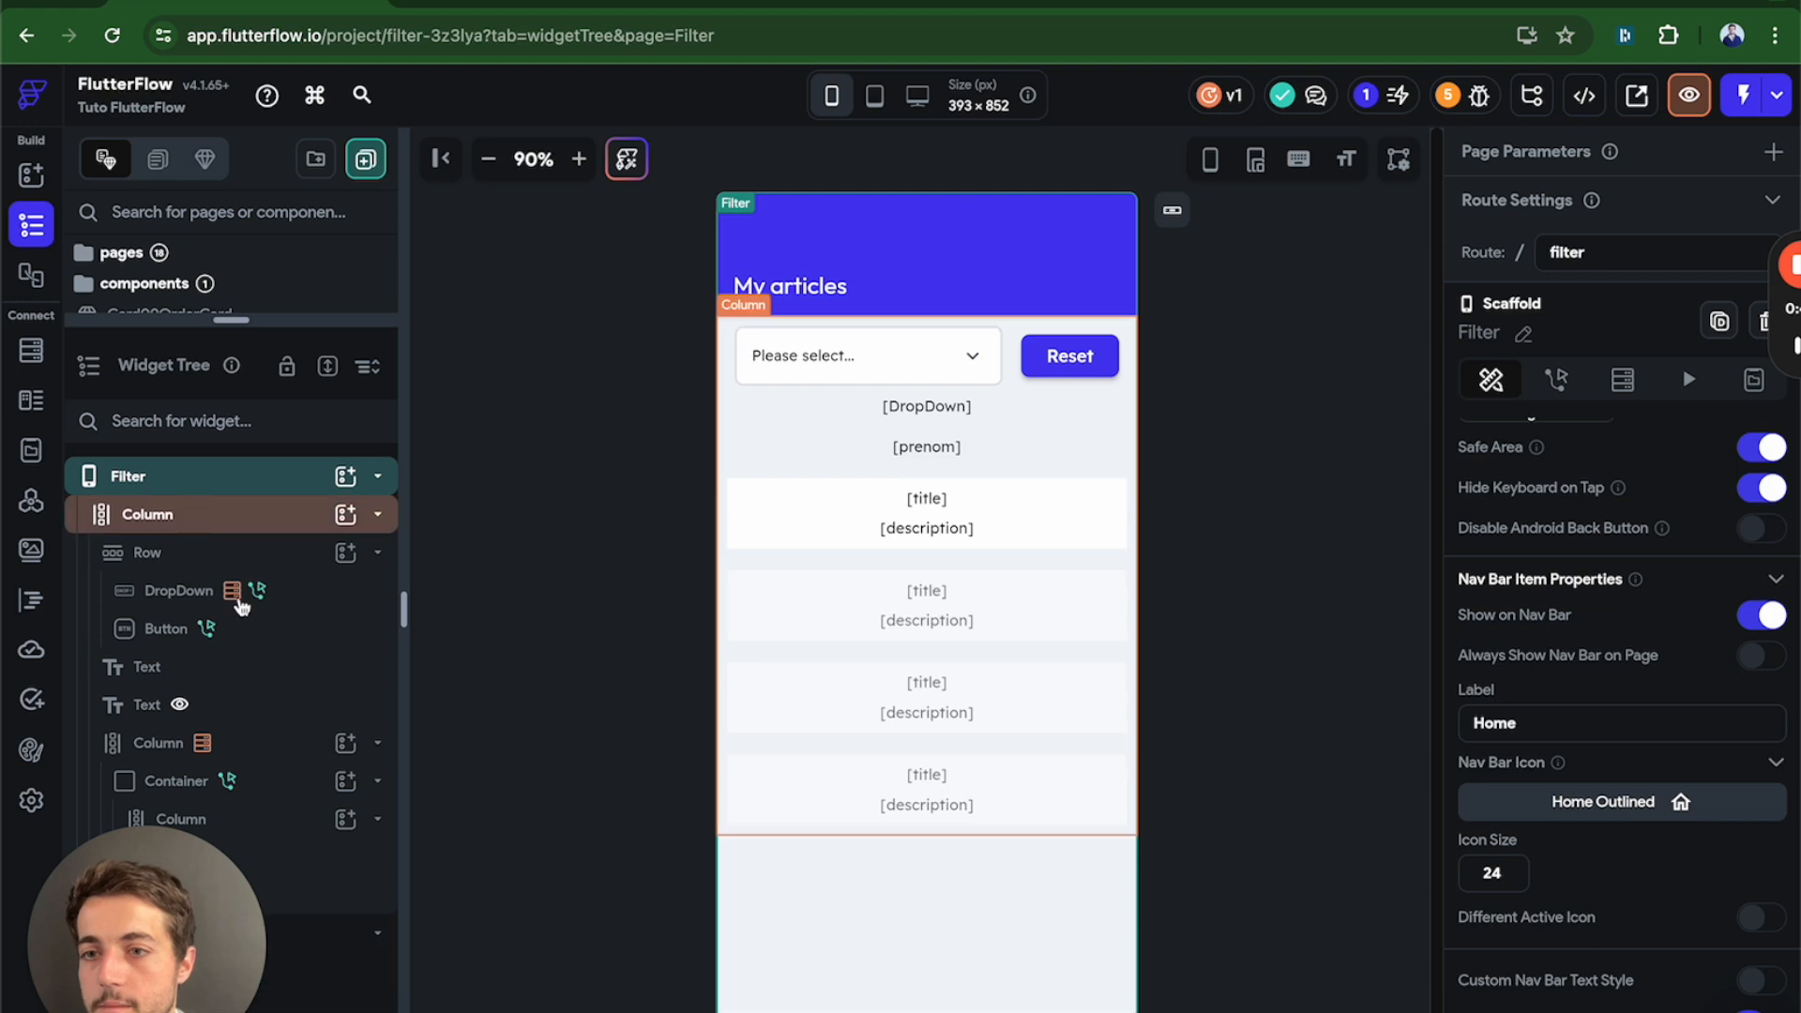
View the project's storyboard and look over the page previews.
click(31, 279)
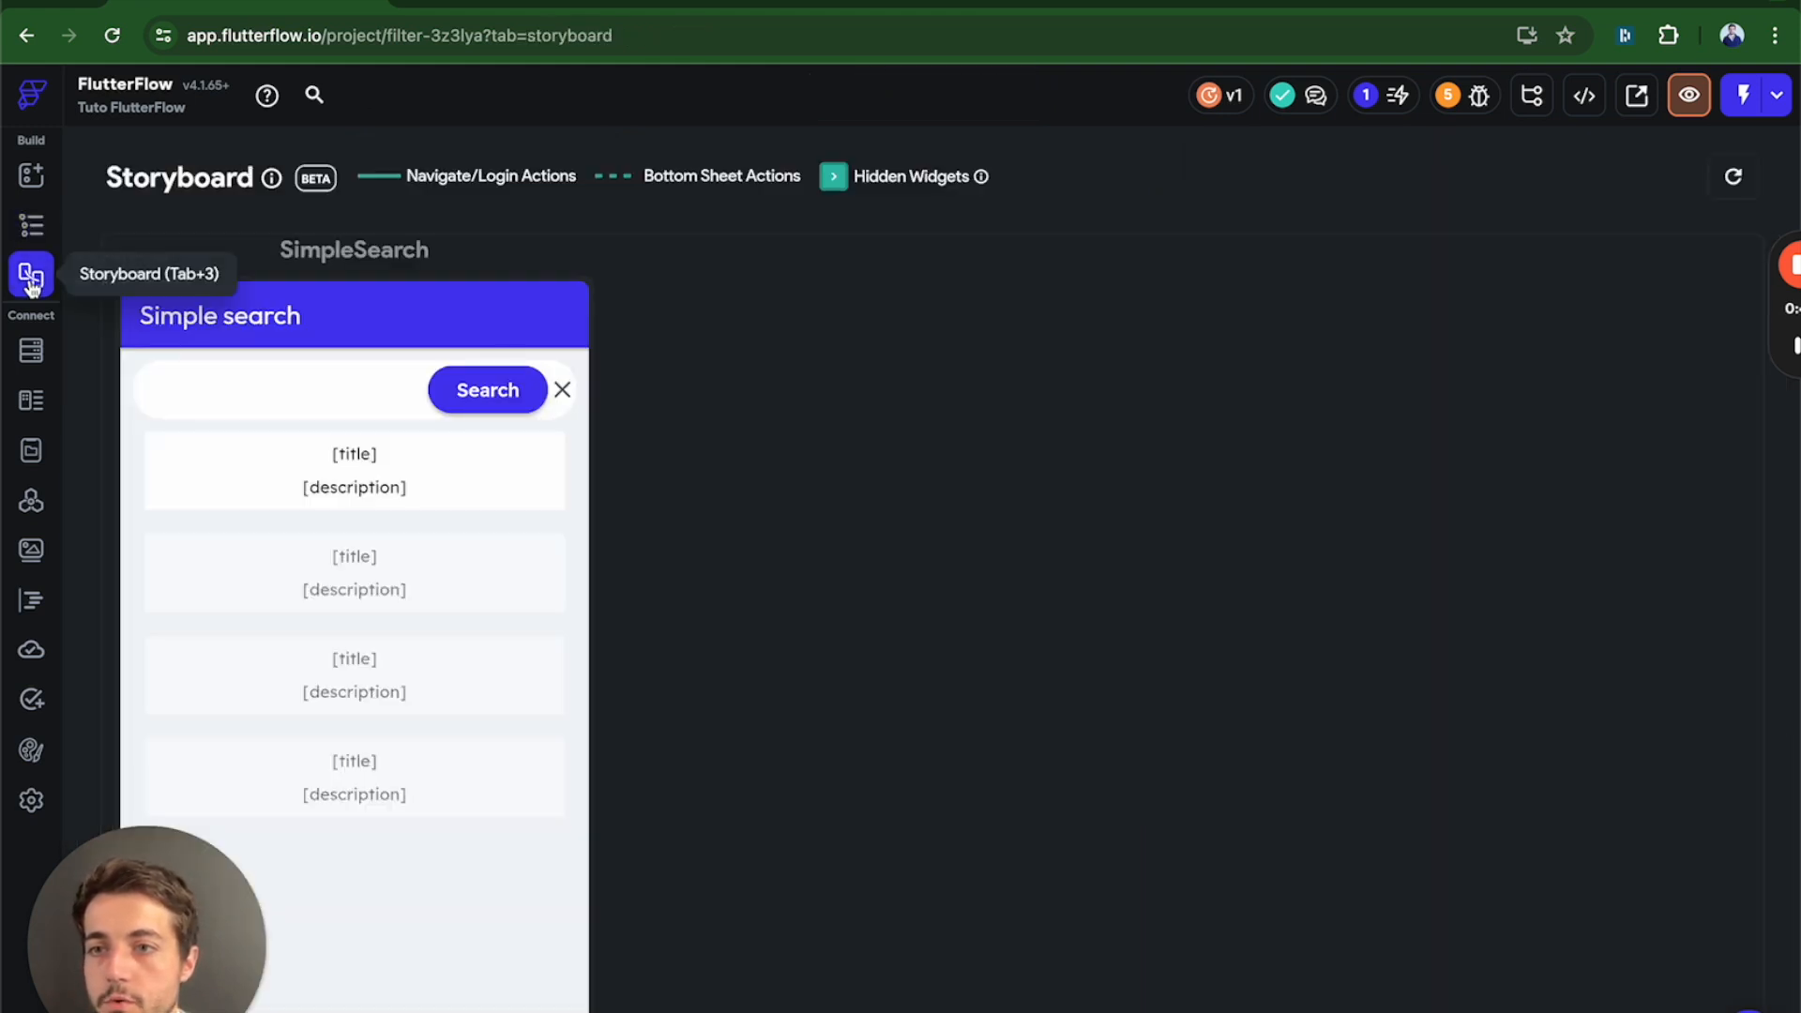
scroll(1080, 426, down, 3)
scroll(1081, 426, up, 10)
scroll(1081, 426, down, 3)
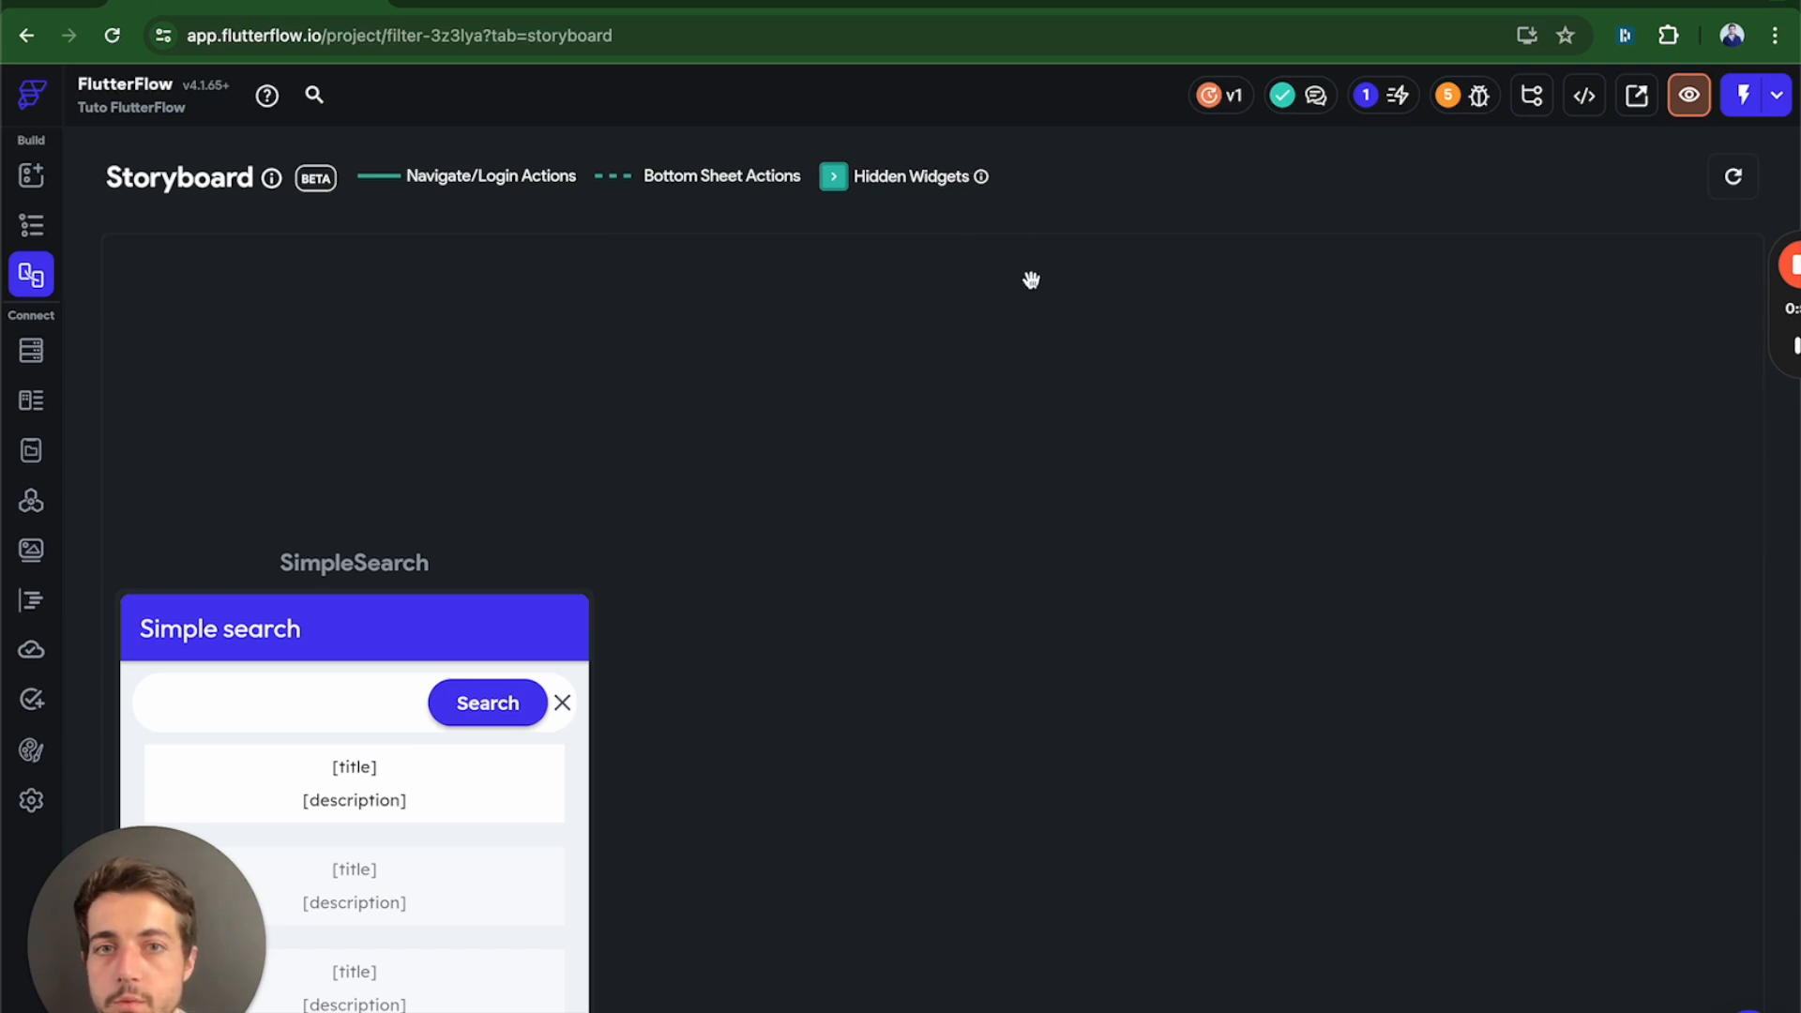
scroll(1032, 279, up, 1)
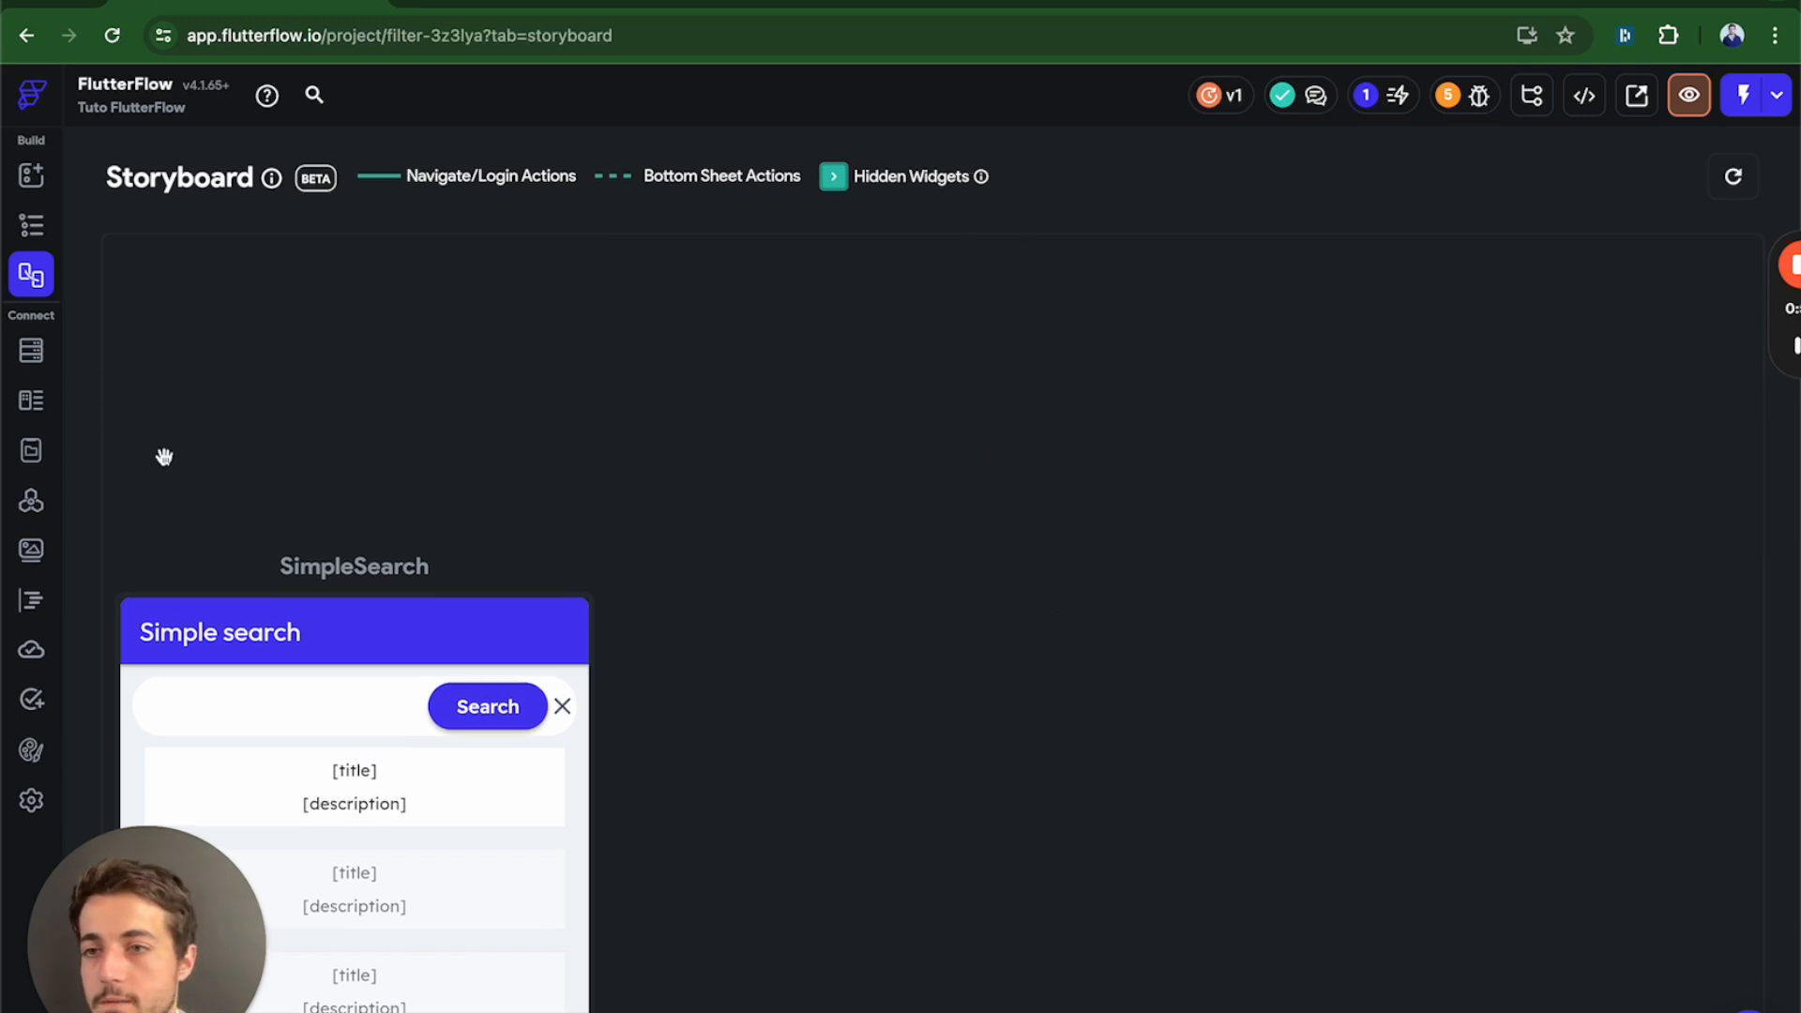
Review the articles collection schema in the Firebase database and the project's data types and enums.
click(31, 363)
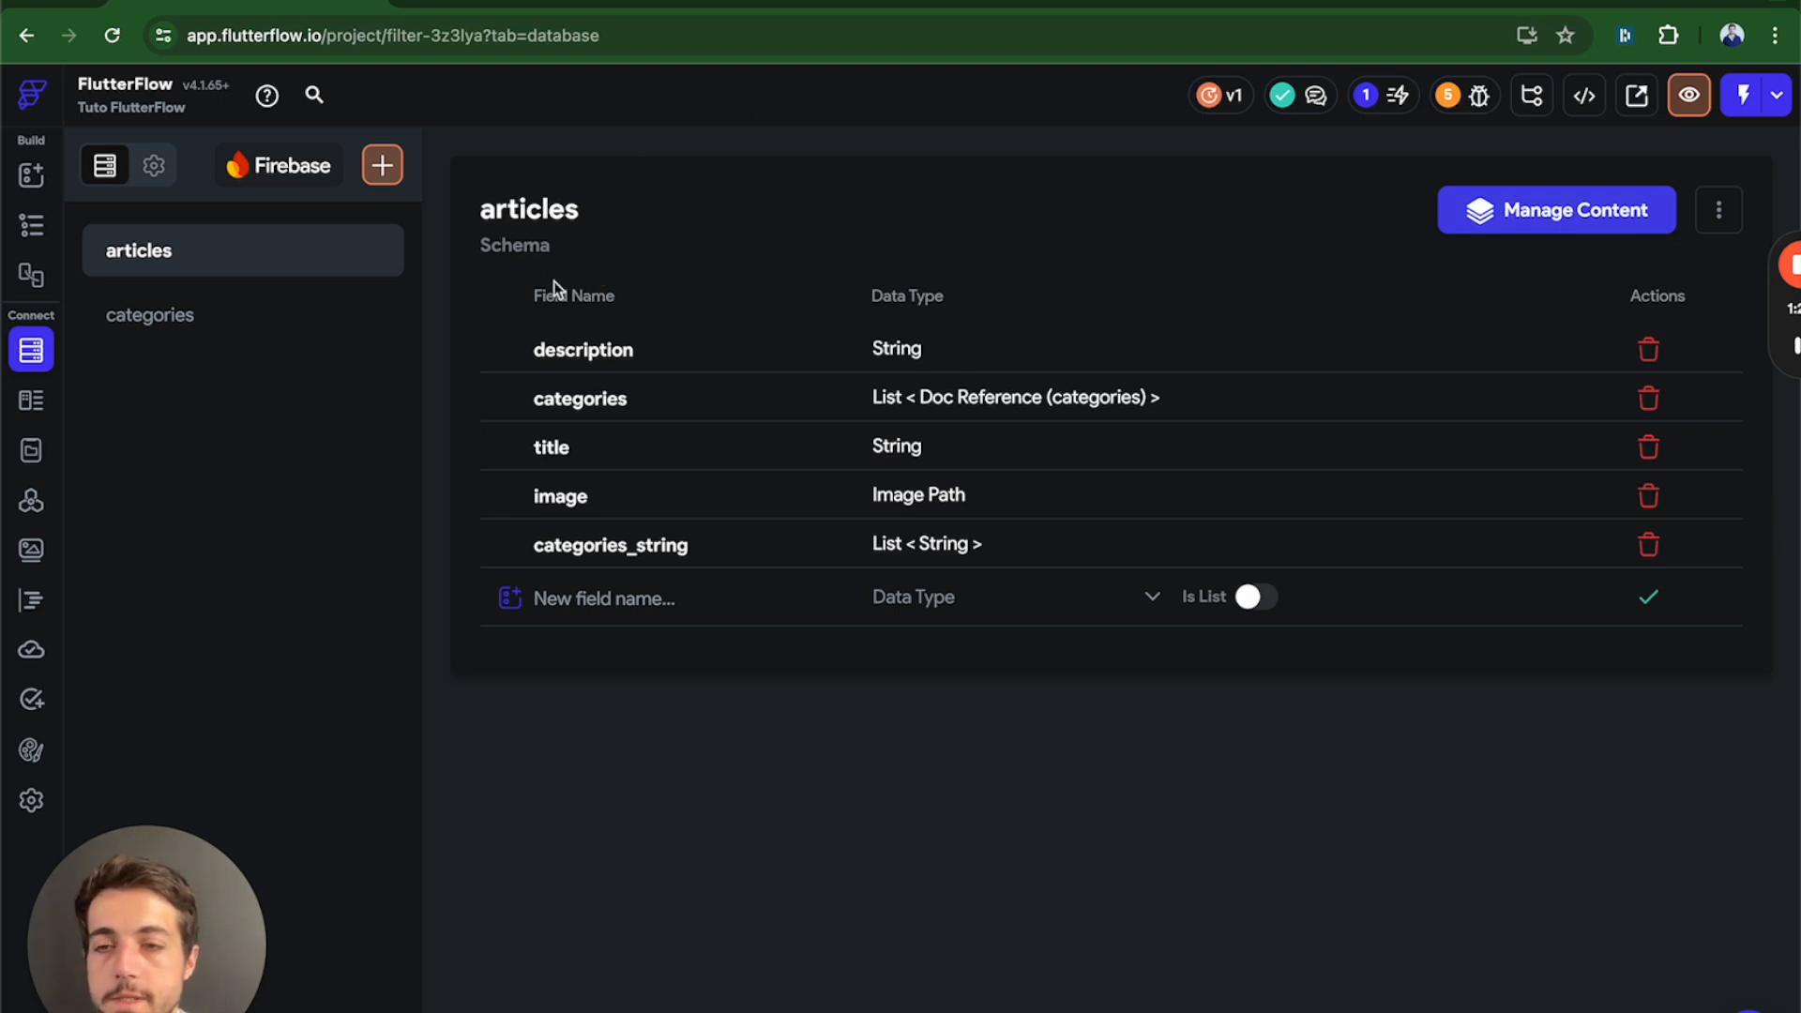
click(31, 403)
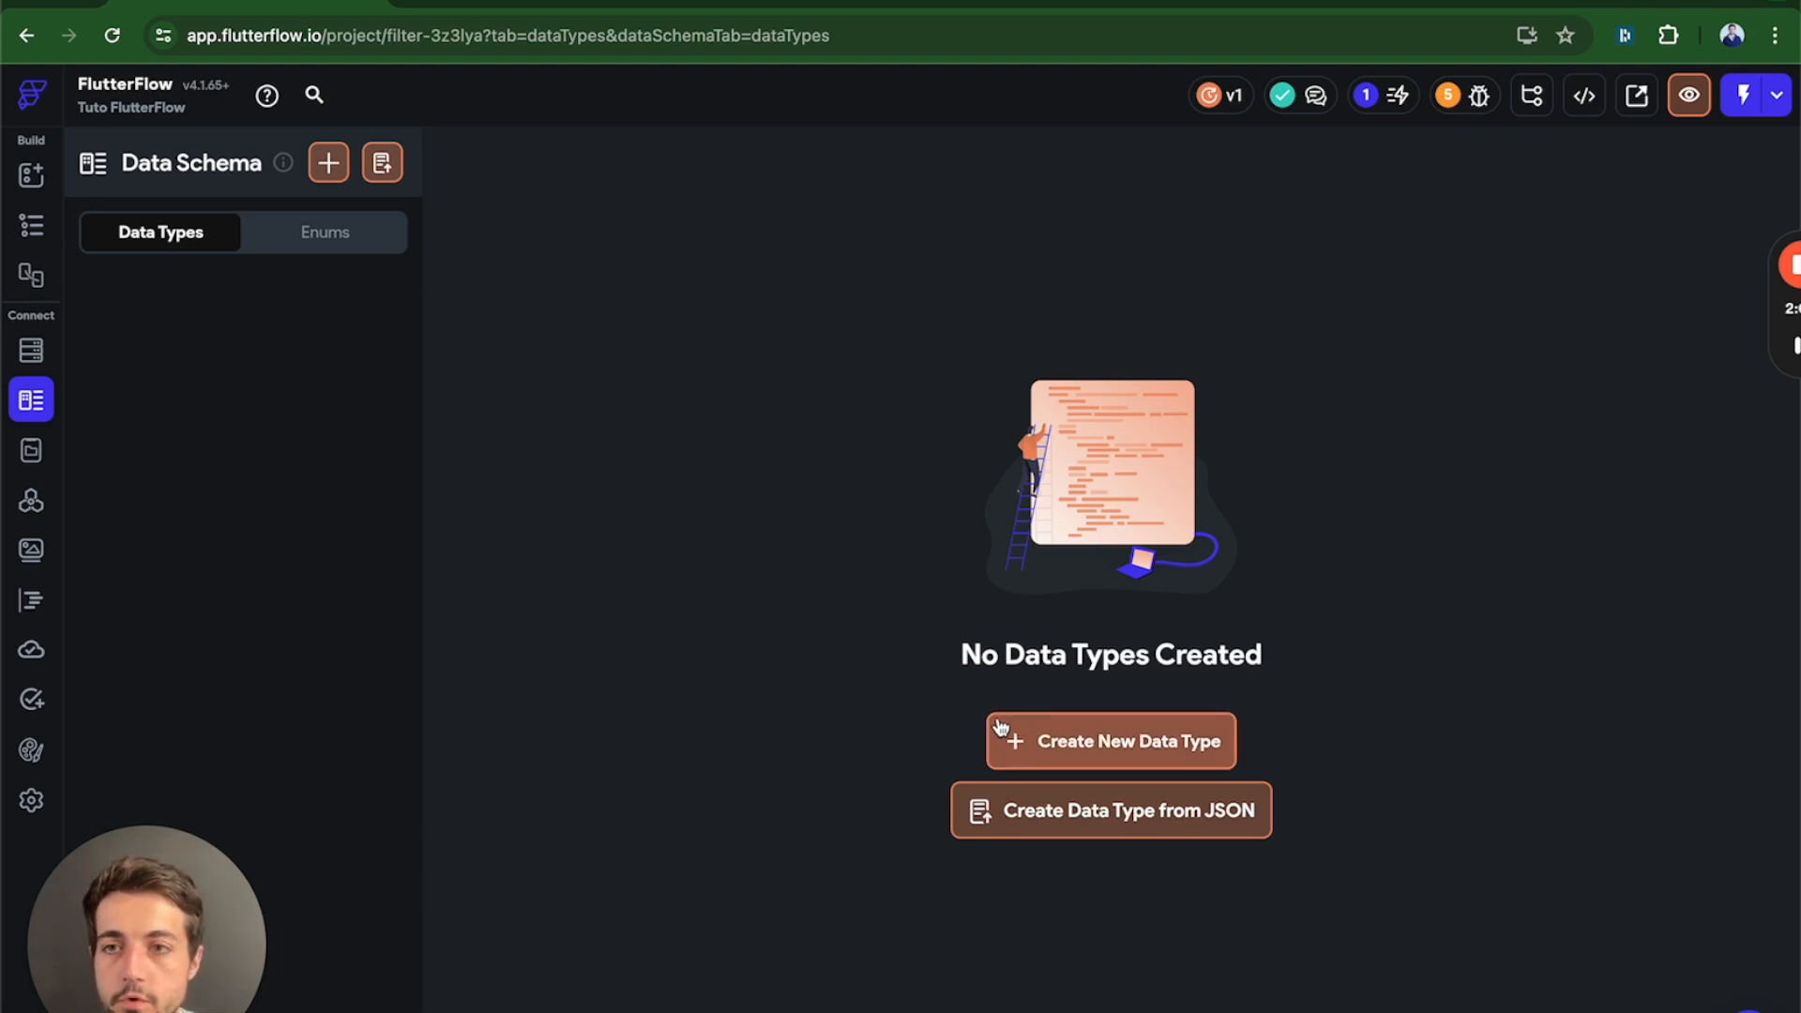
click(293, 230)
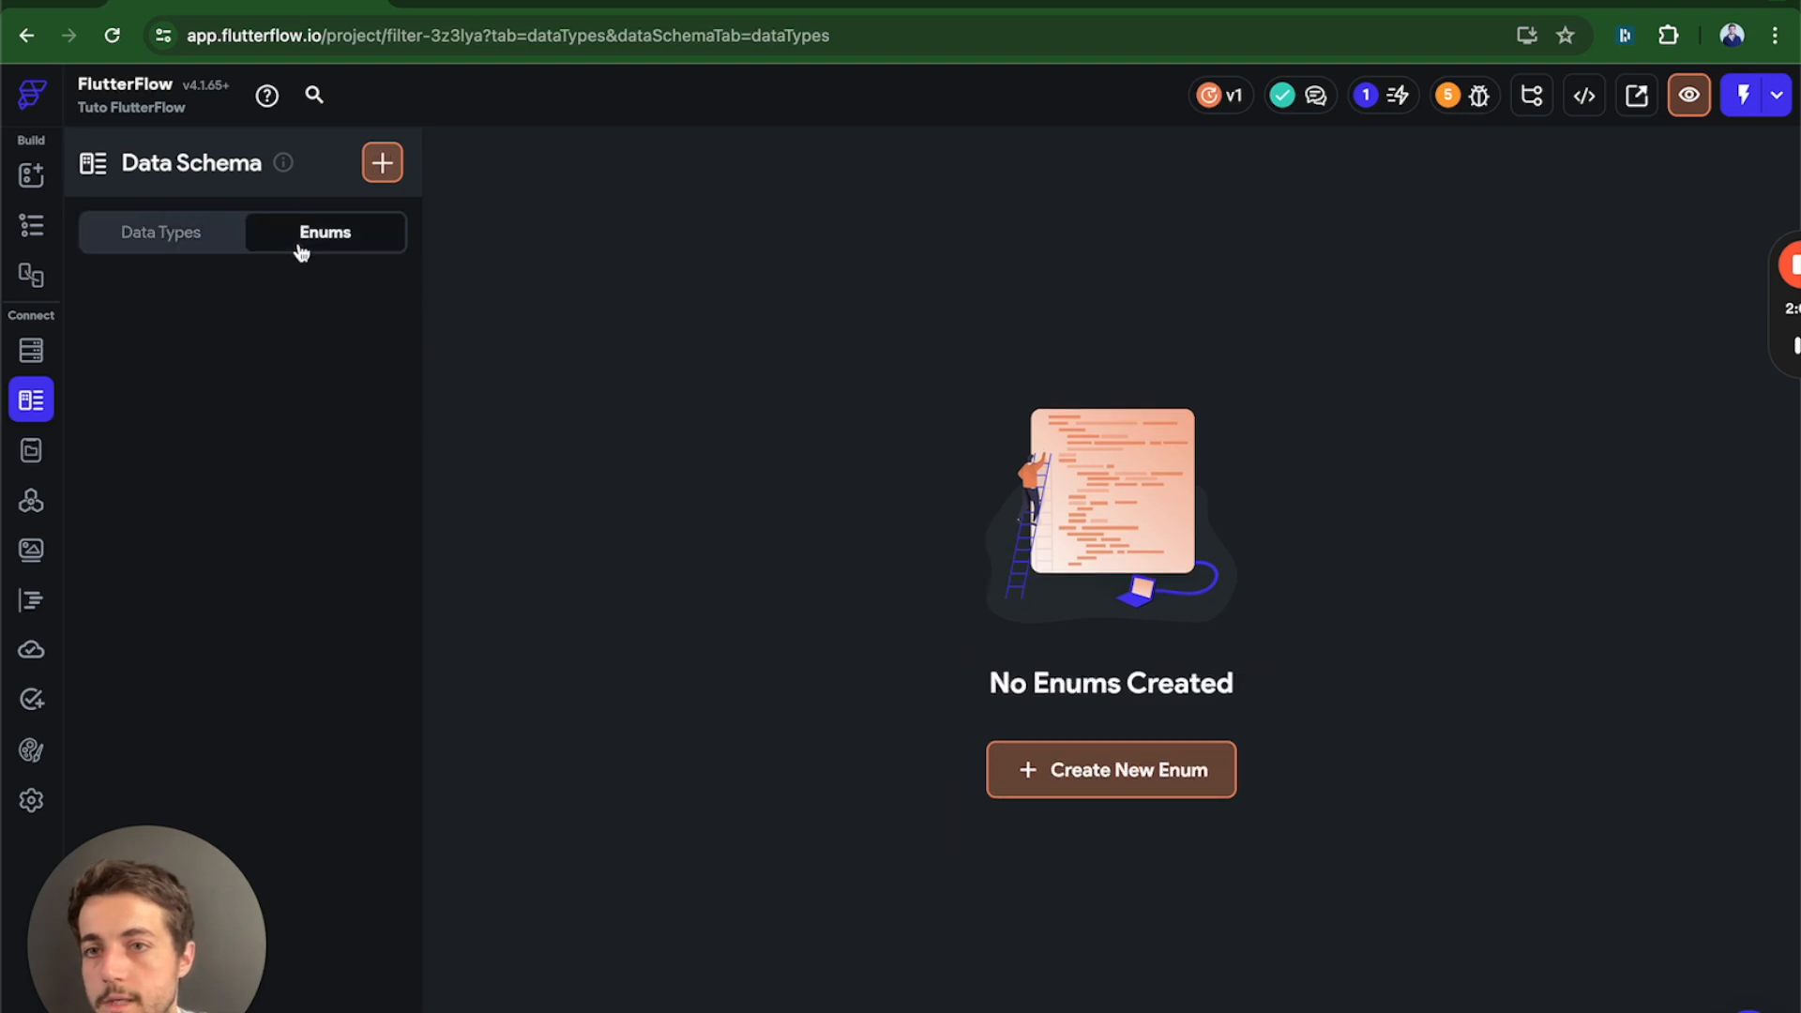
Review the app state variables, app constants, API calls and project media assets.
click(31, 452)
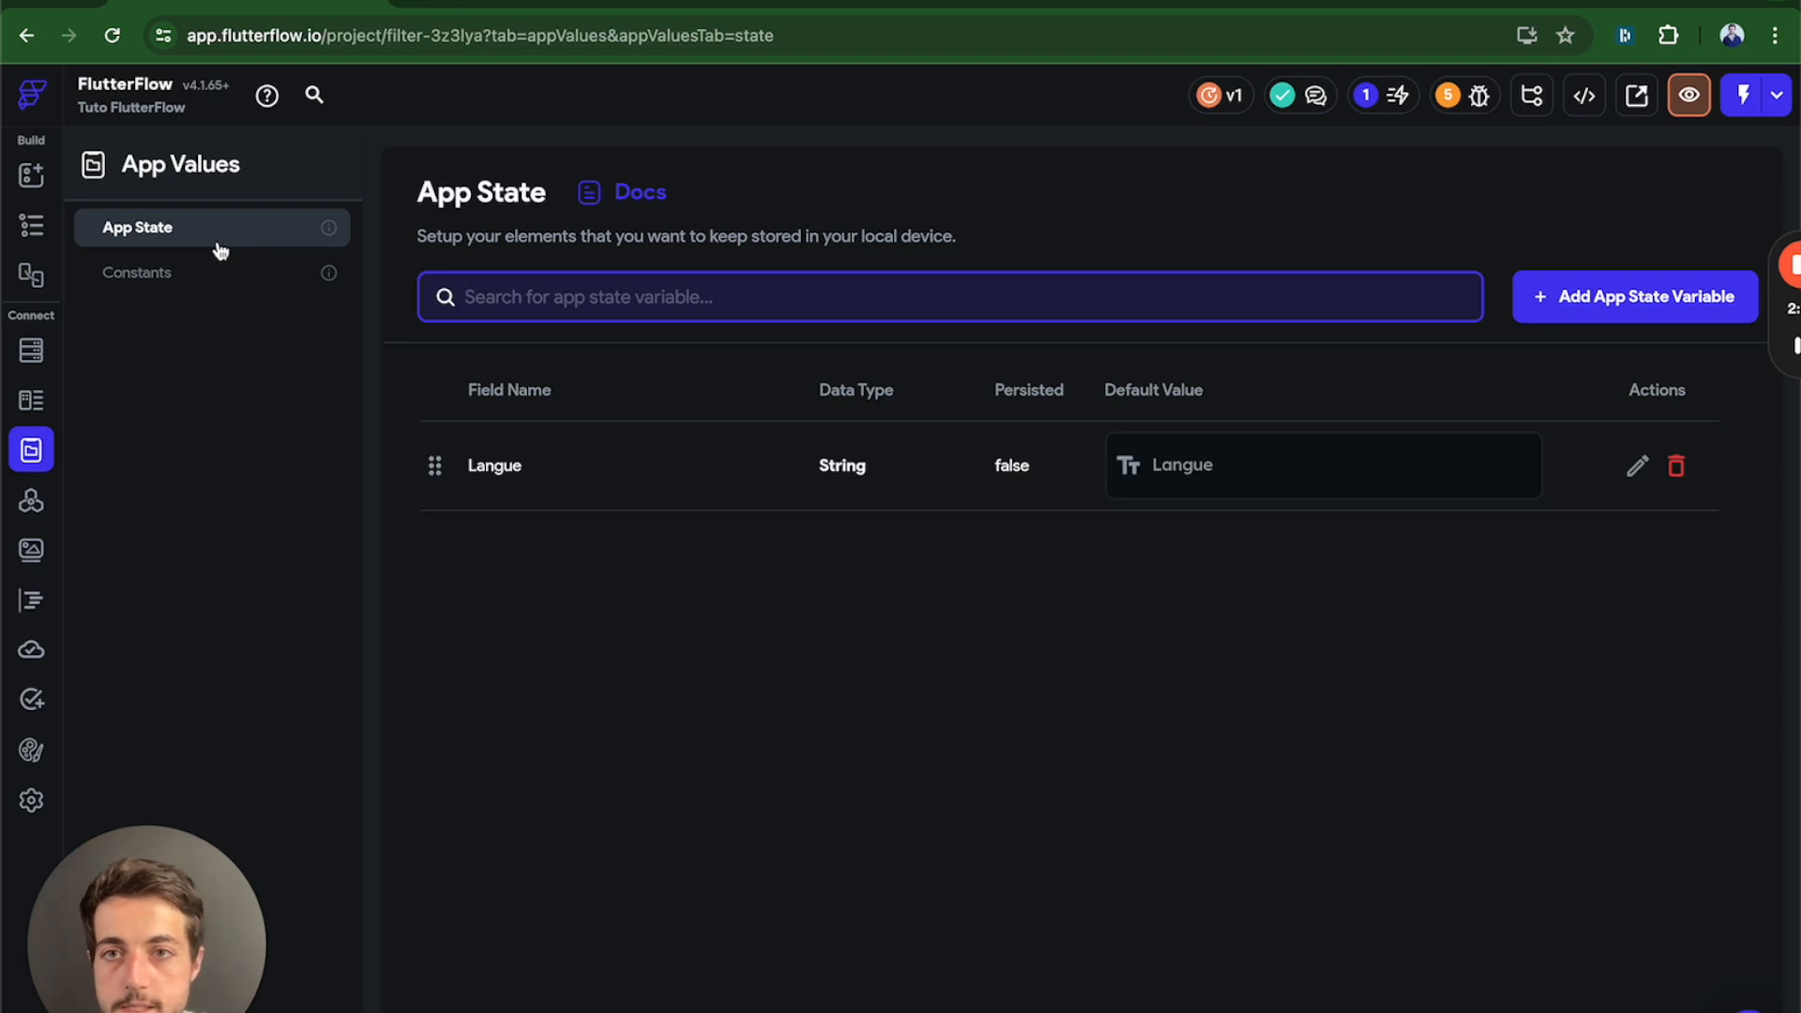
click(190, 274)
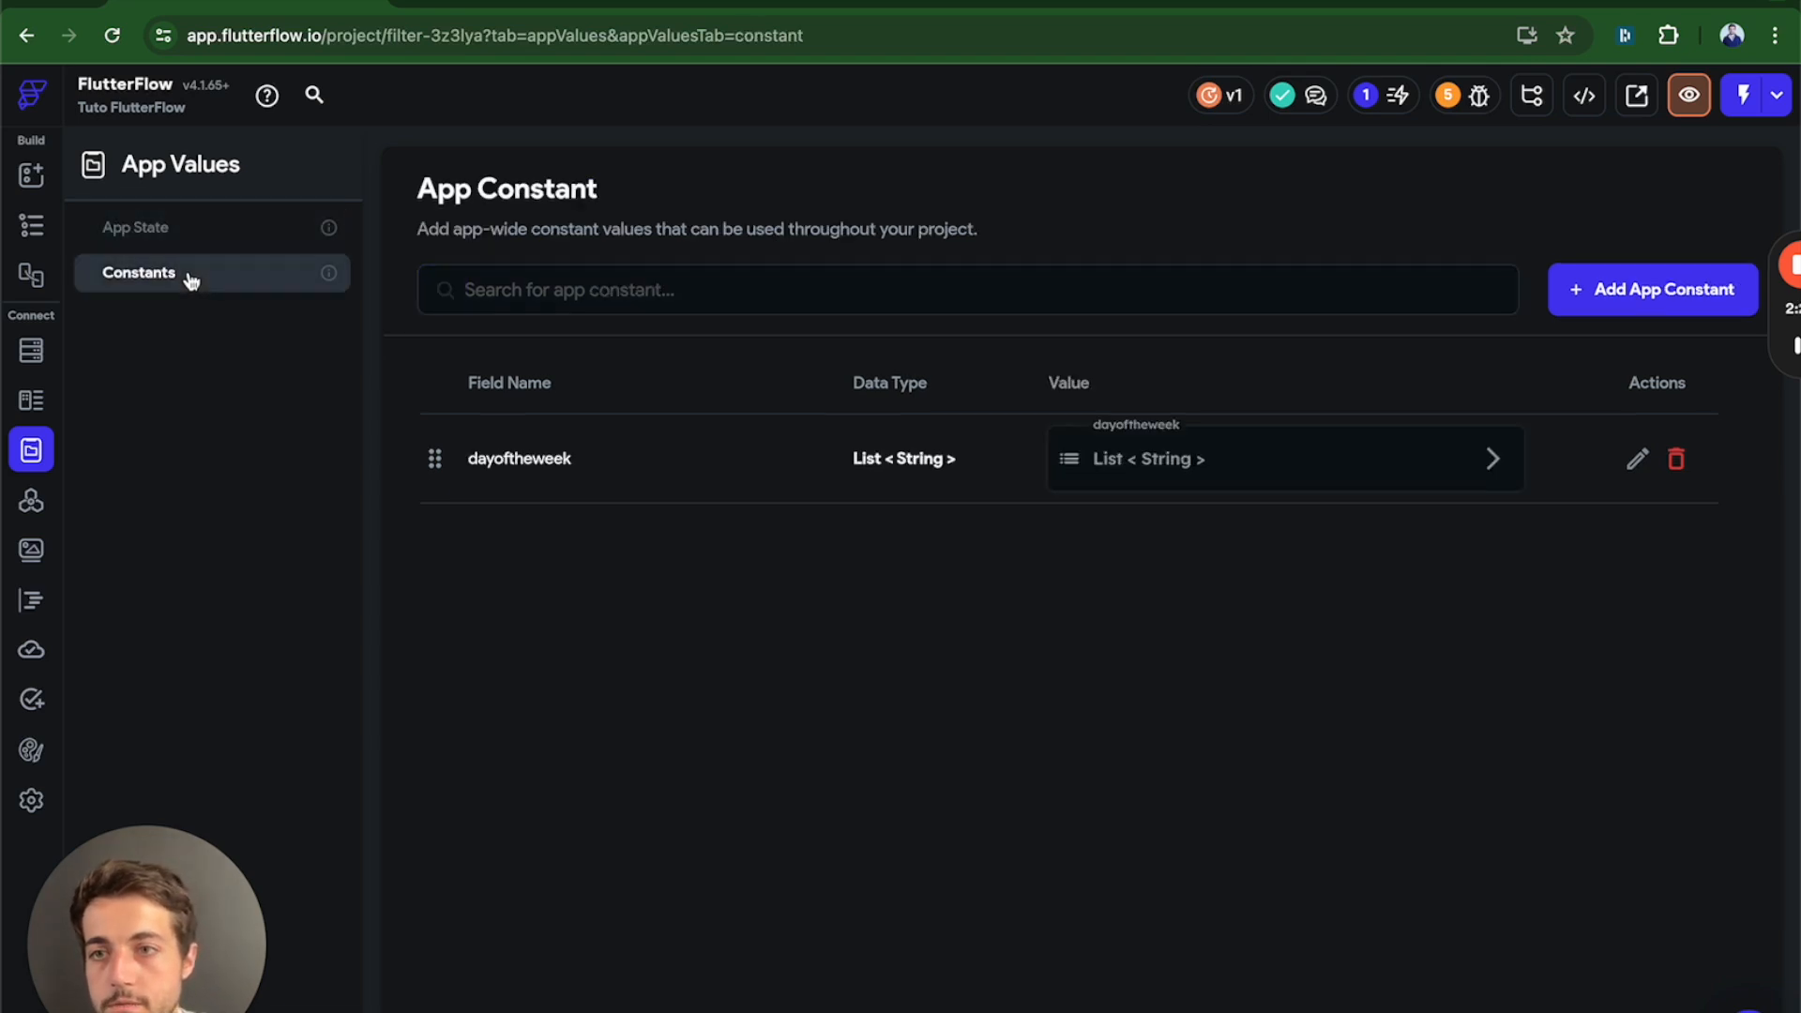
click(31, 505)
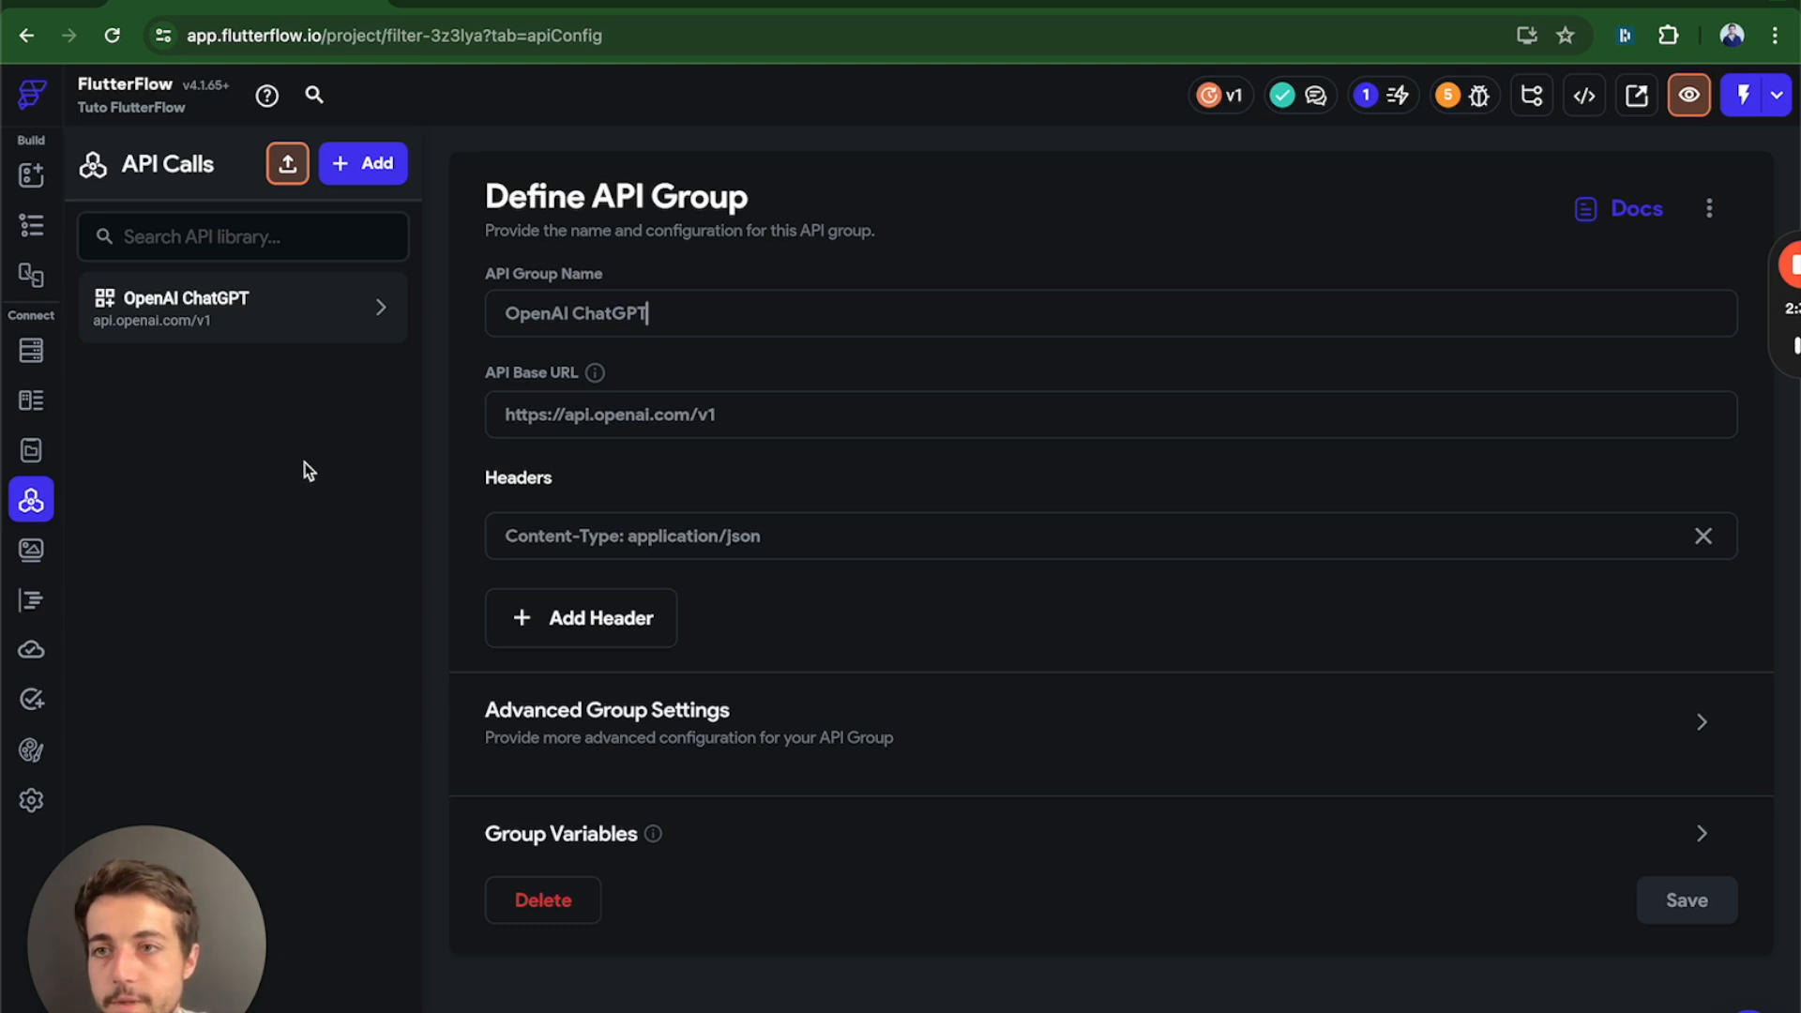
click(30, 554)
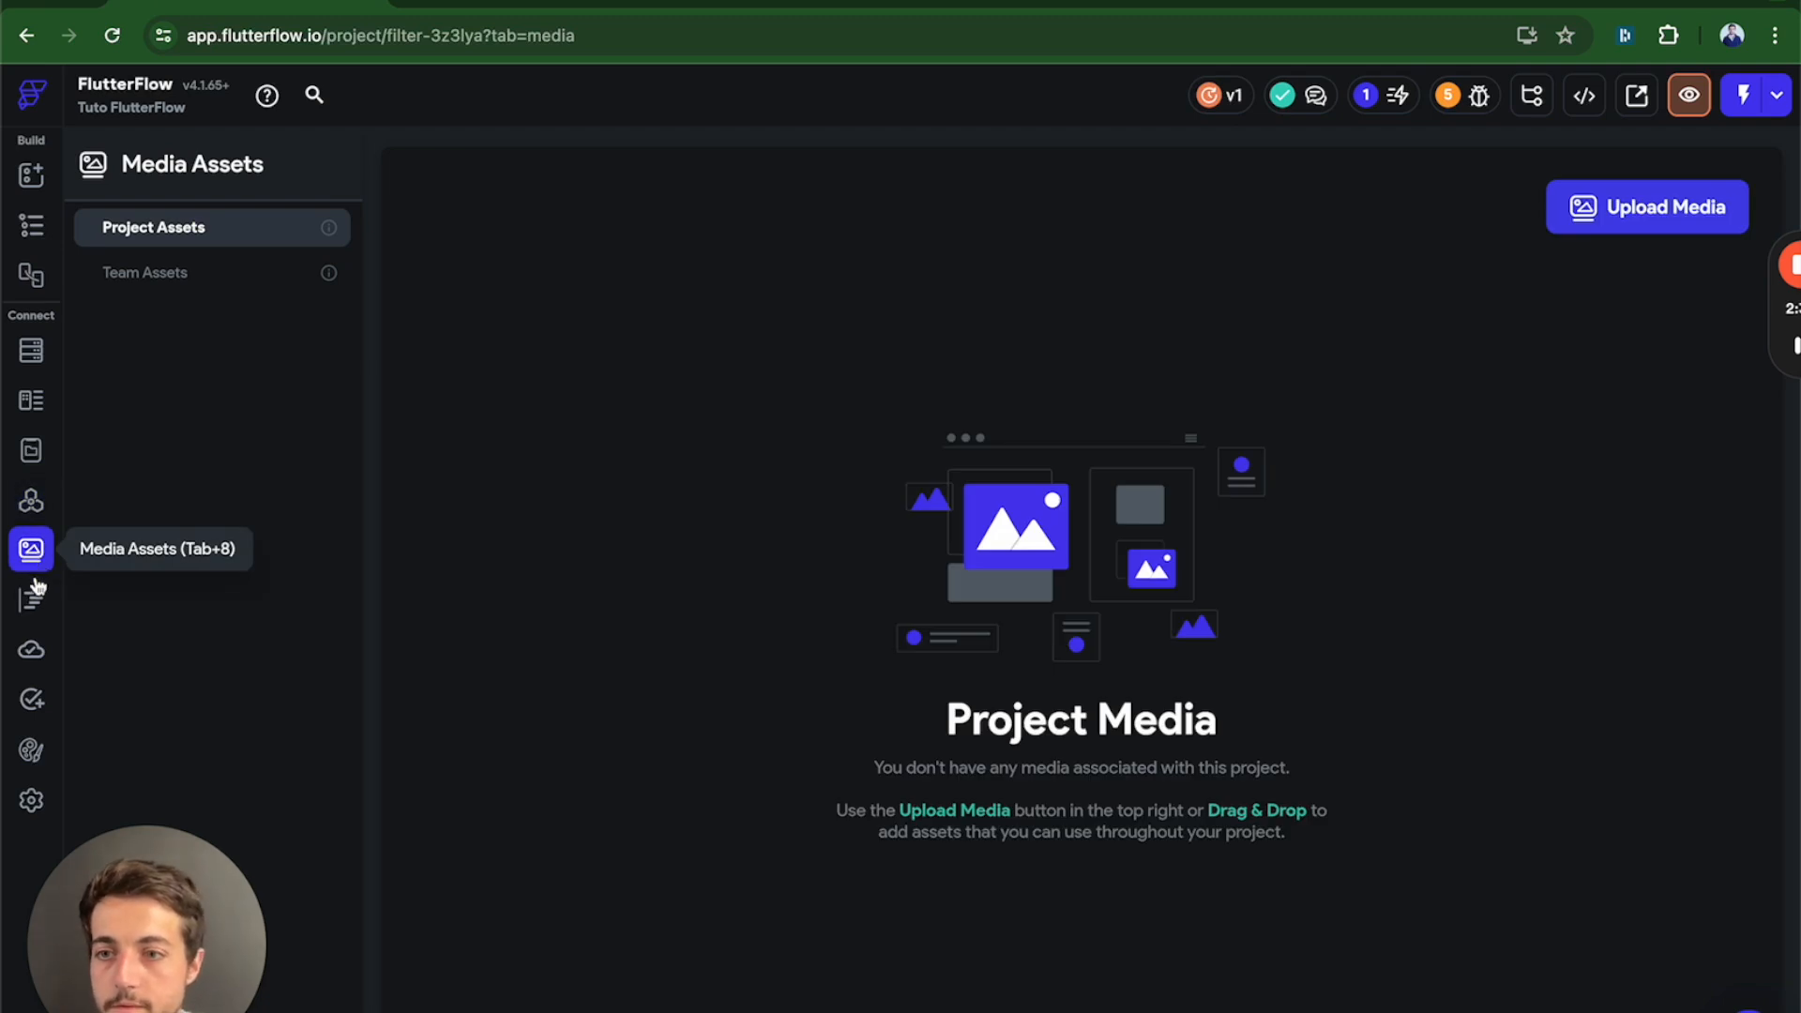
Review the custom code, cloud functions, automated tests and theme colors.
click(31, 598)
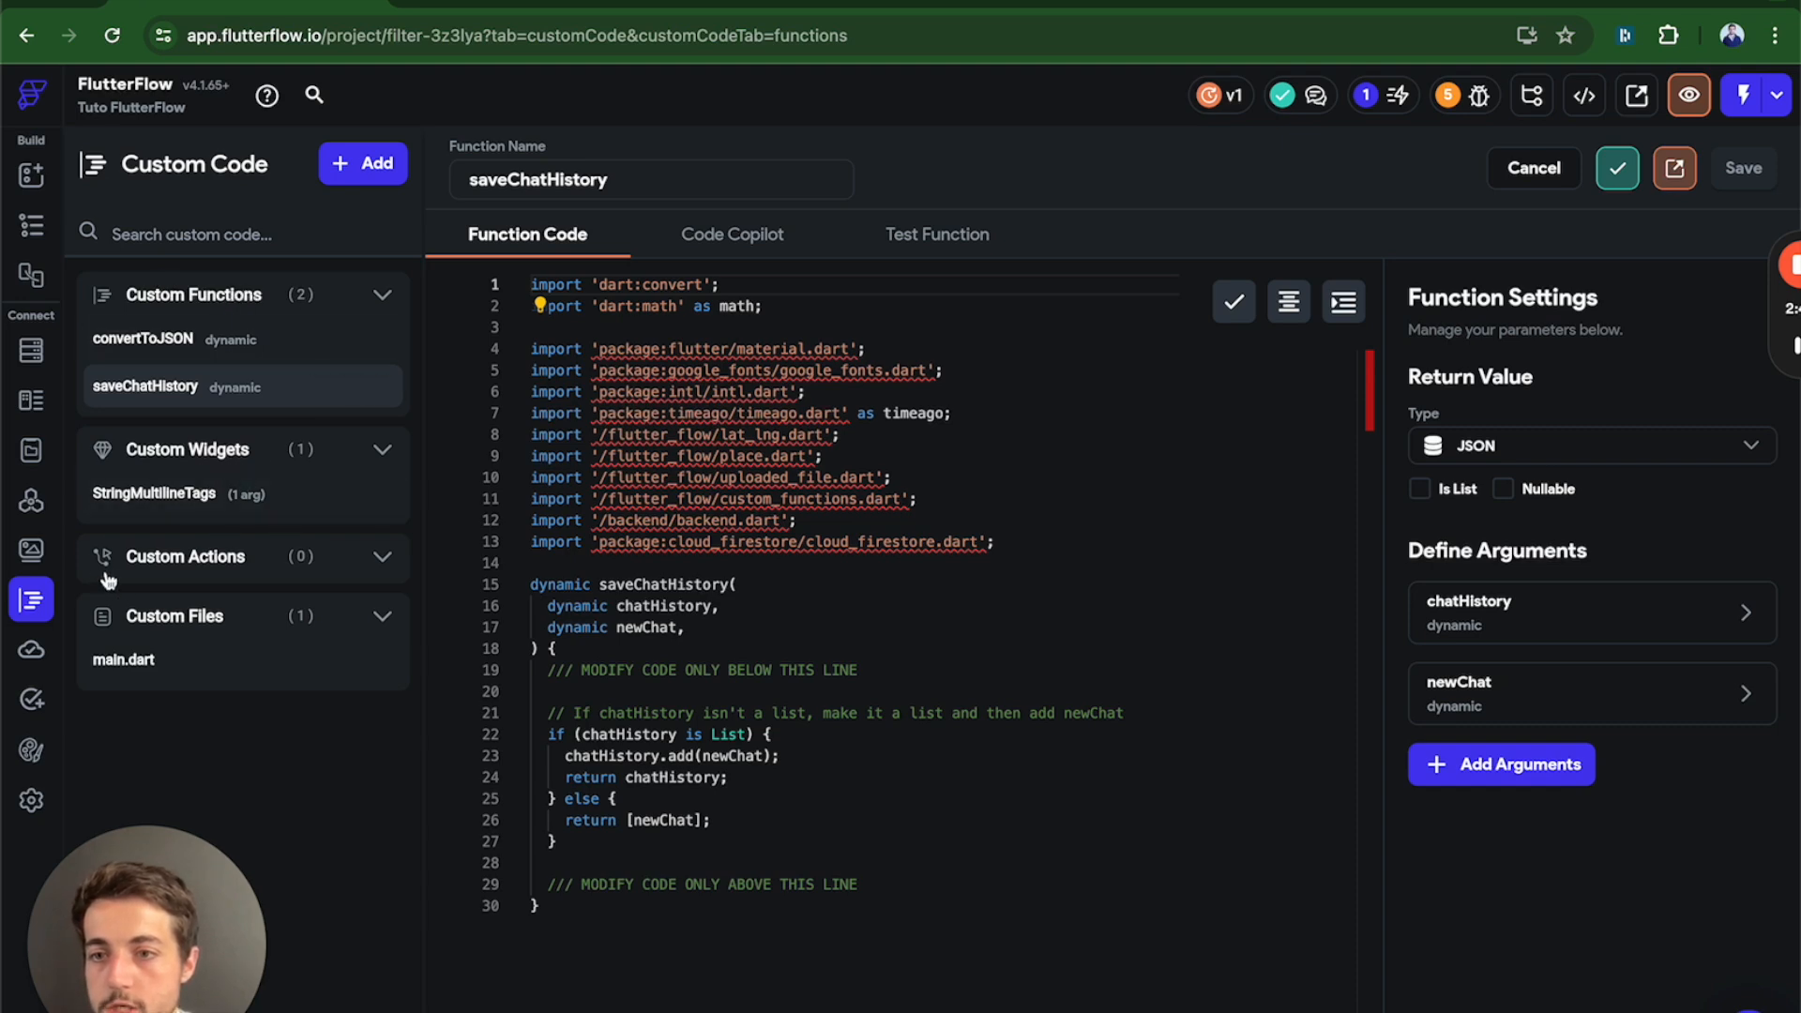
click(31, 650)
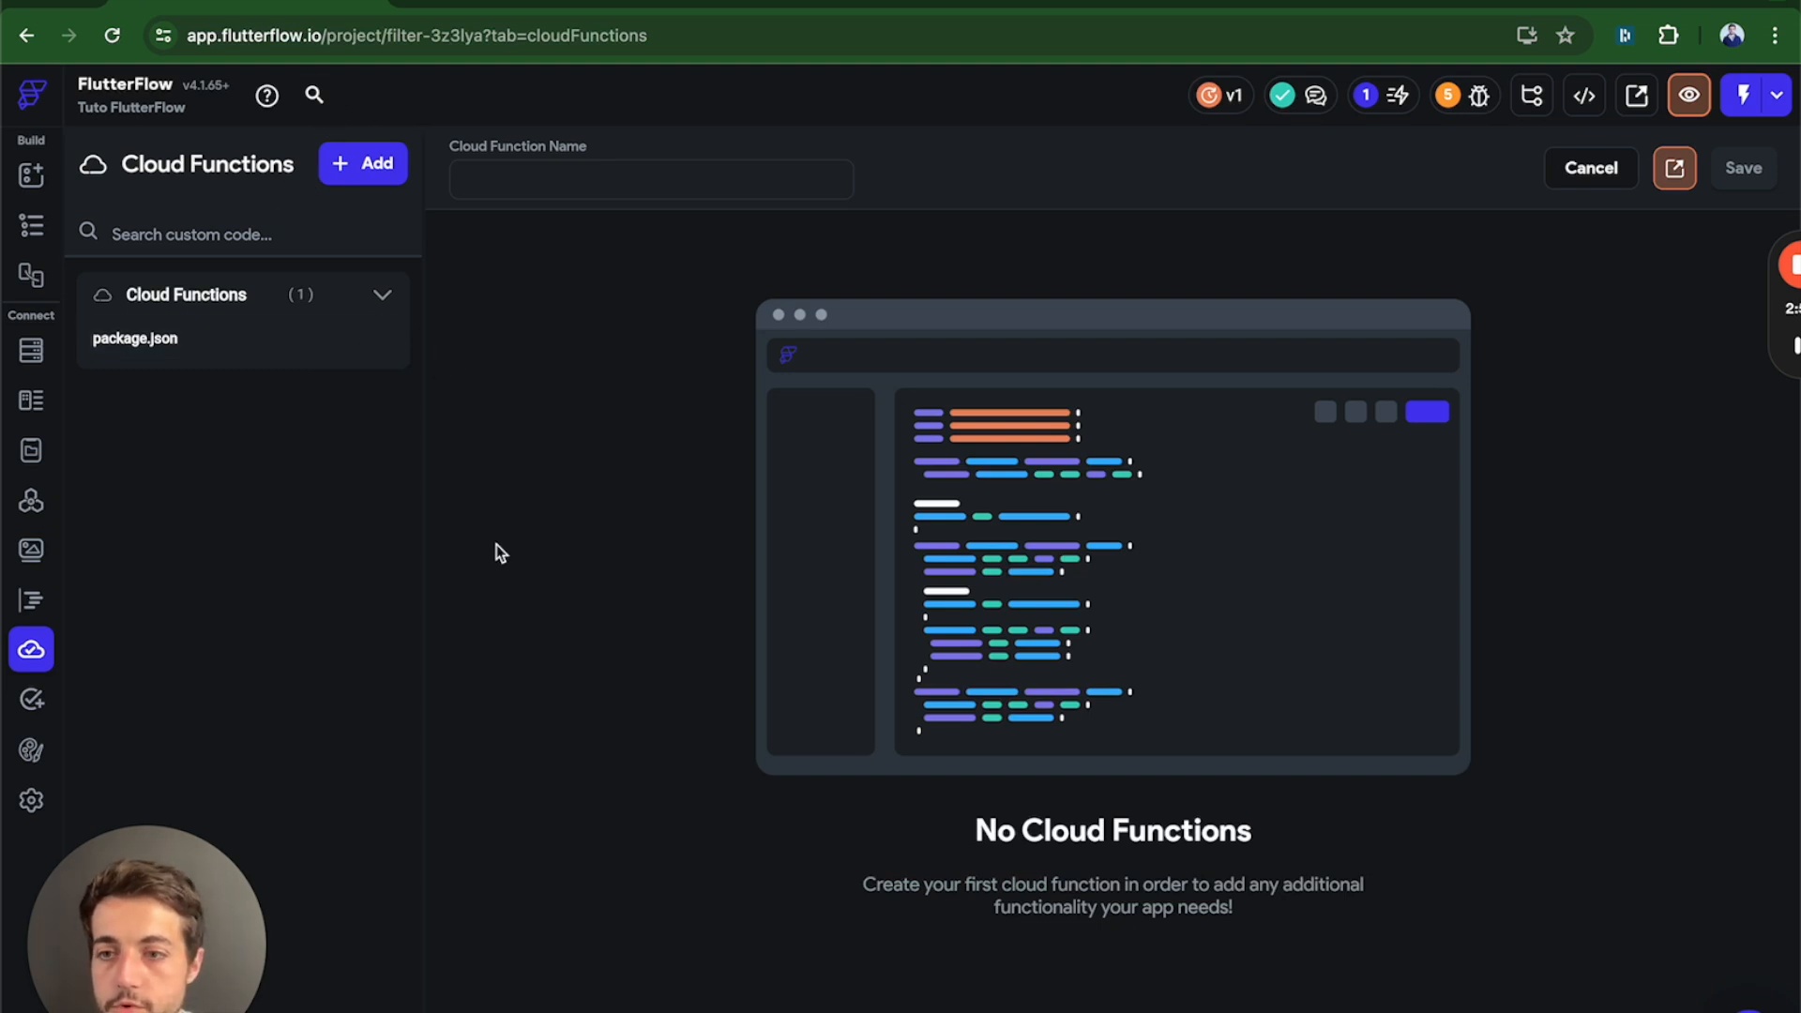
click(33, 704)
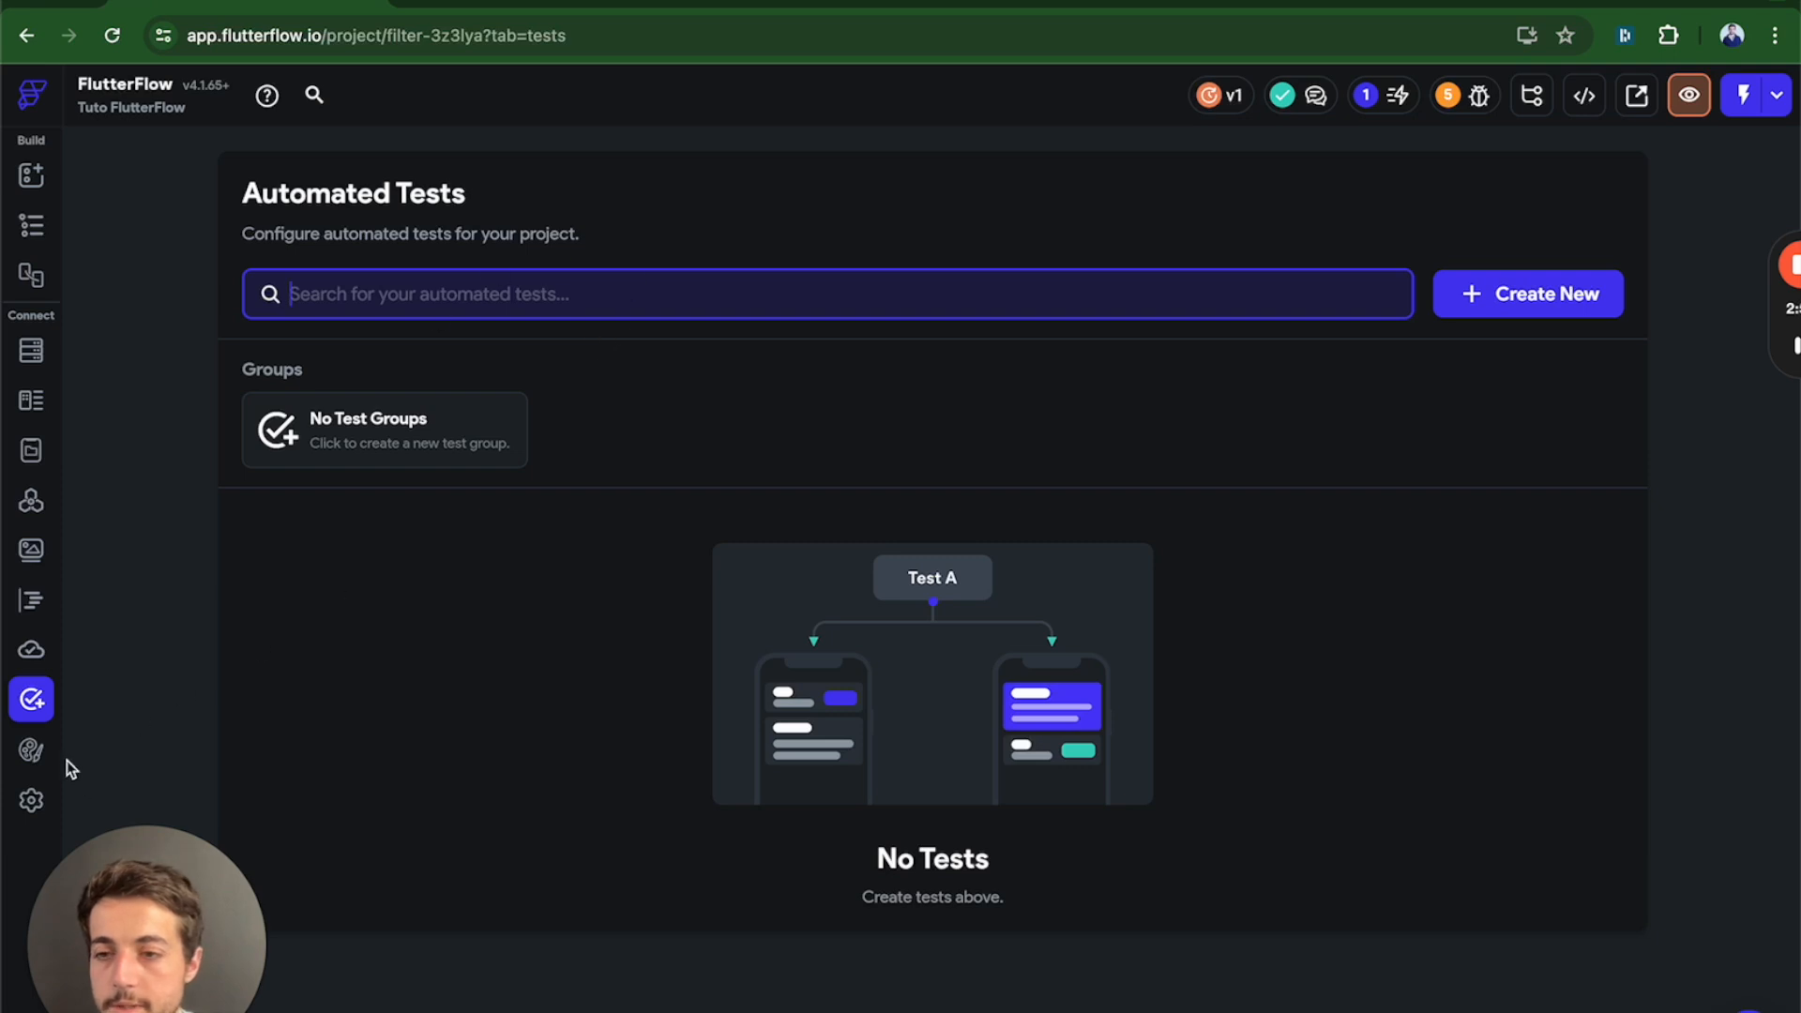
click(34, 755)
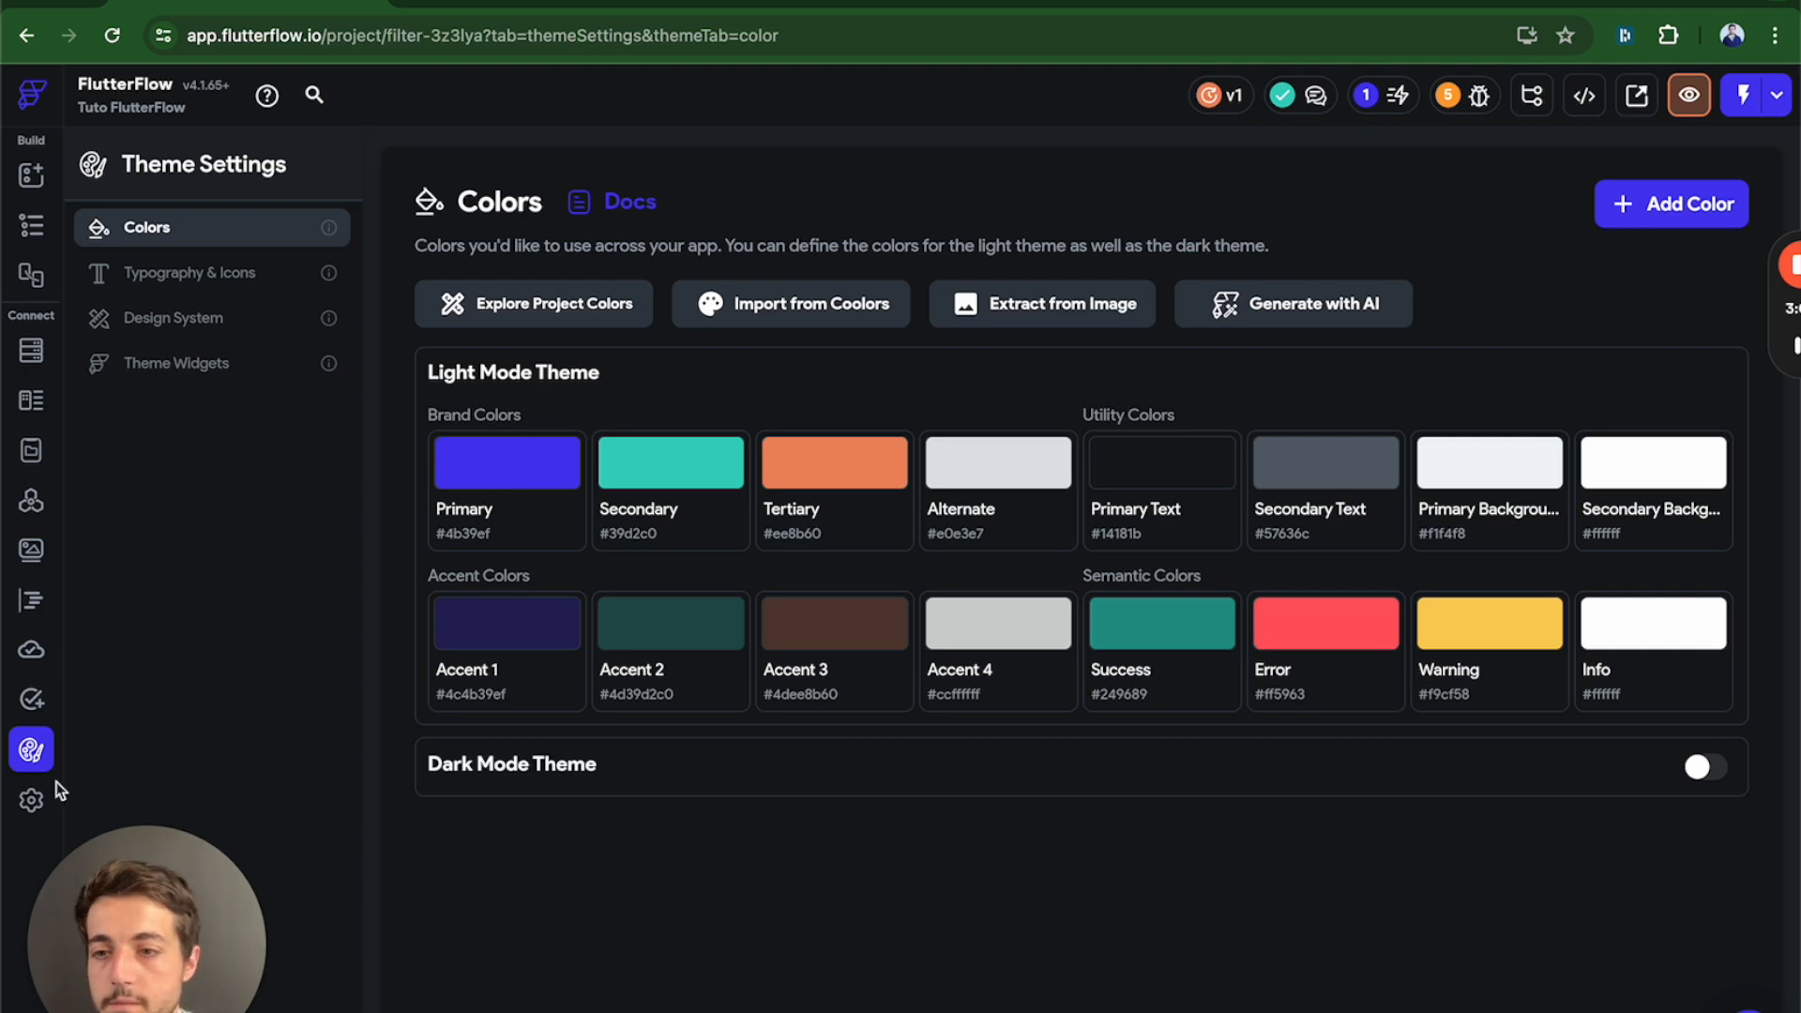
Review the general app settings, covering app details, app assets, nav bar and app bar, and walkthroughs.
click(31, 799)
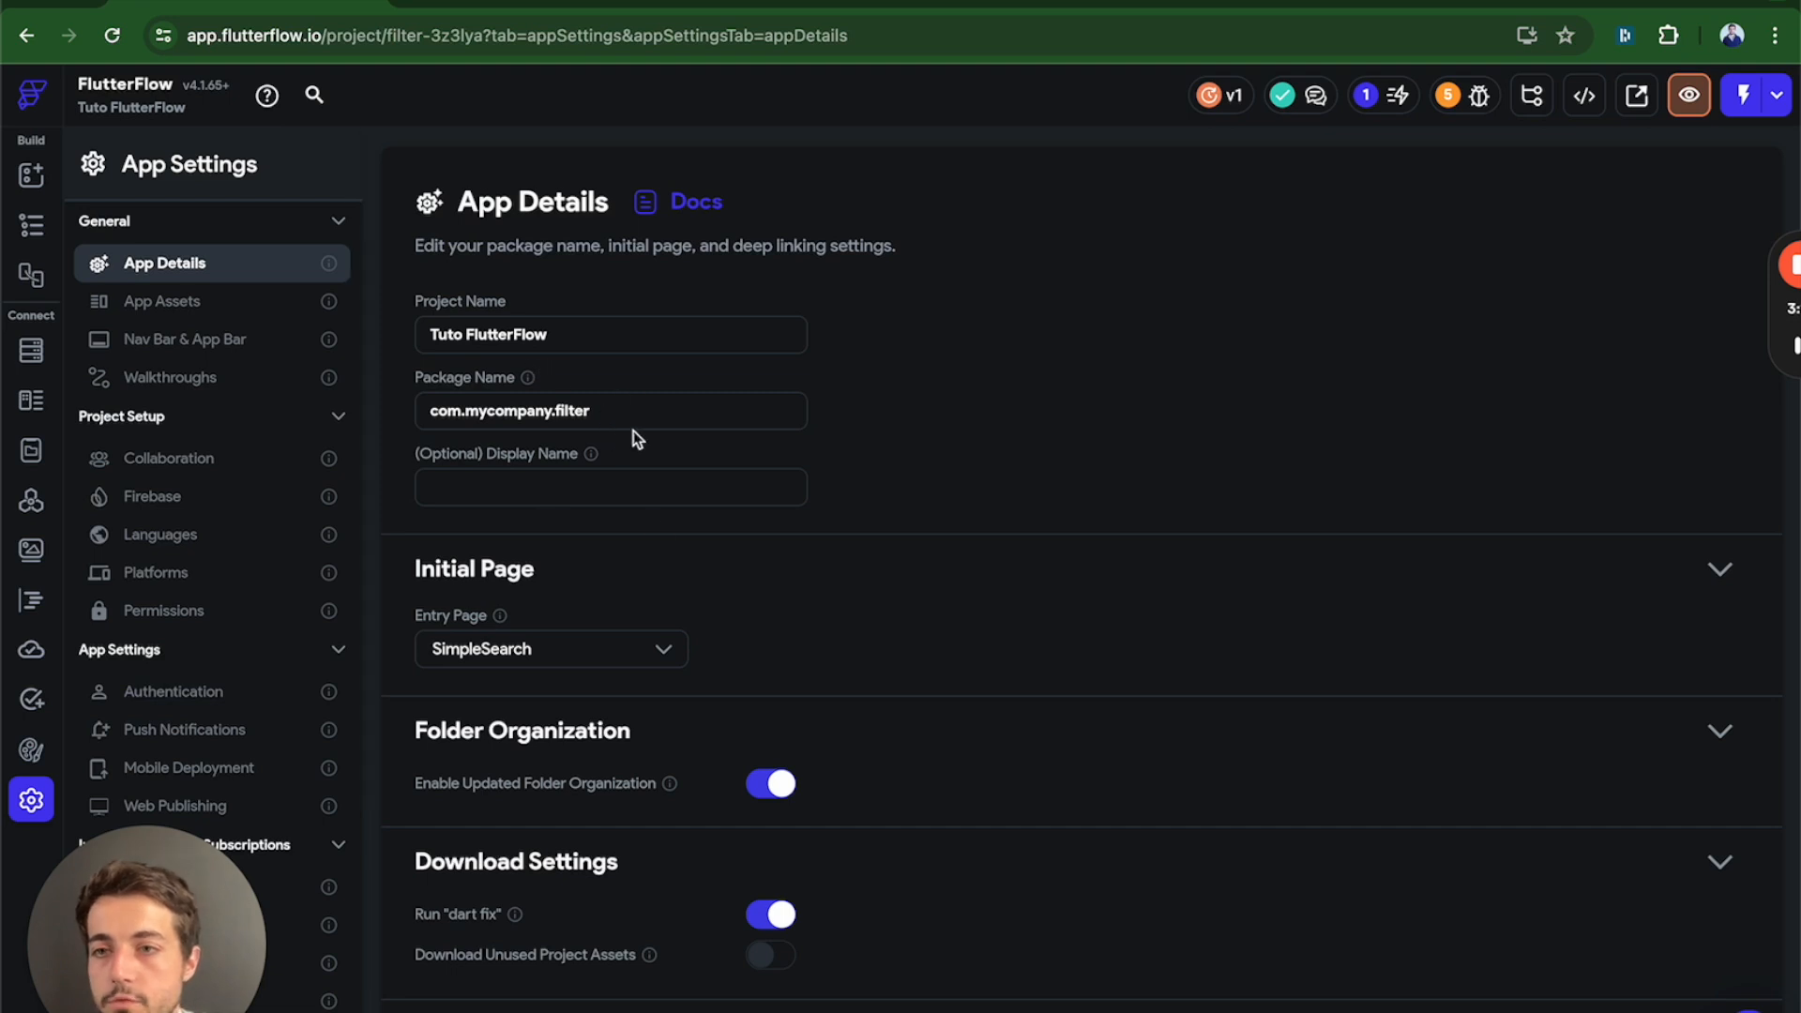
click(246, 306)
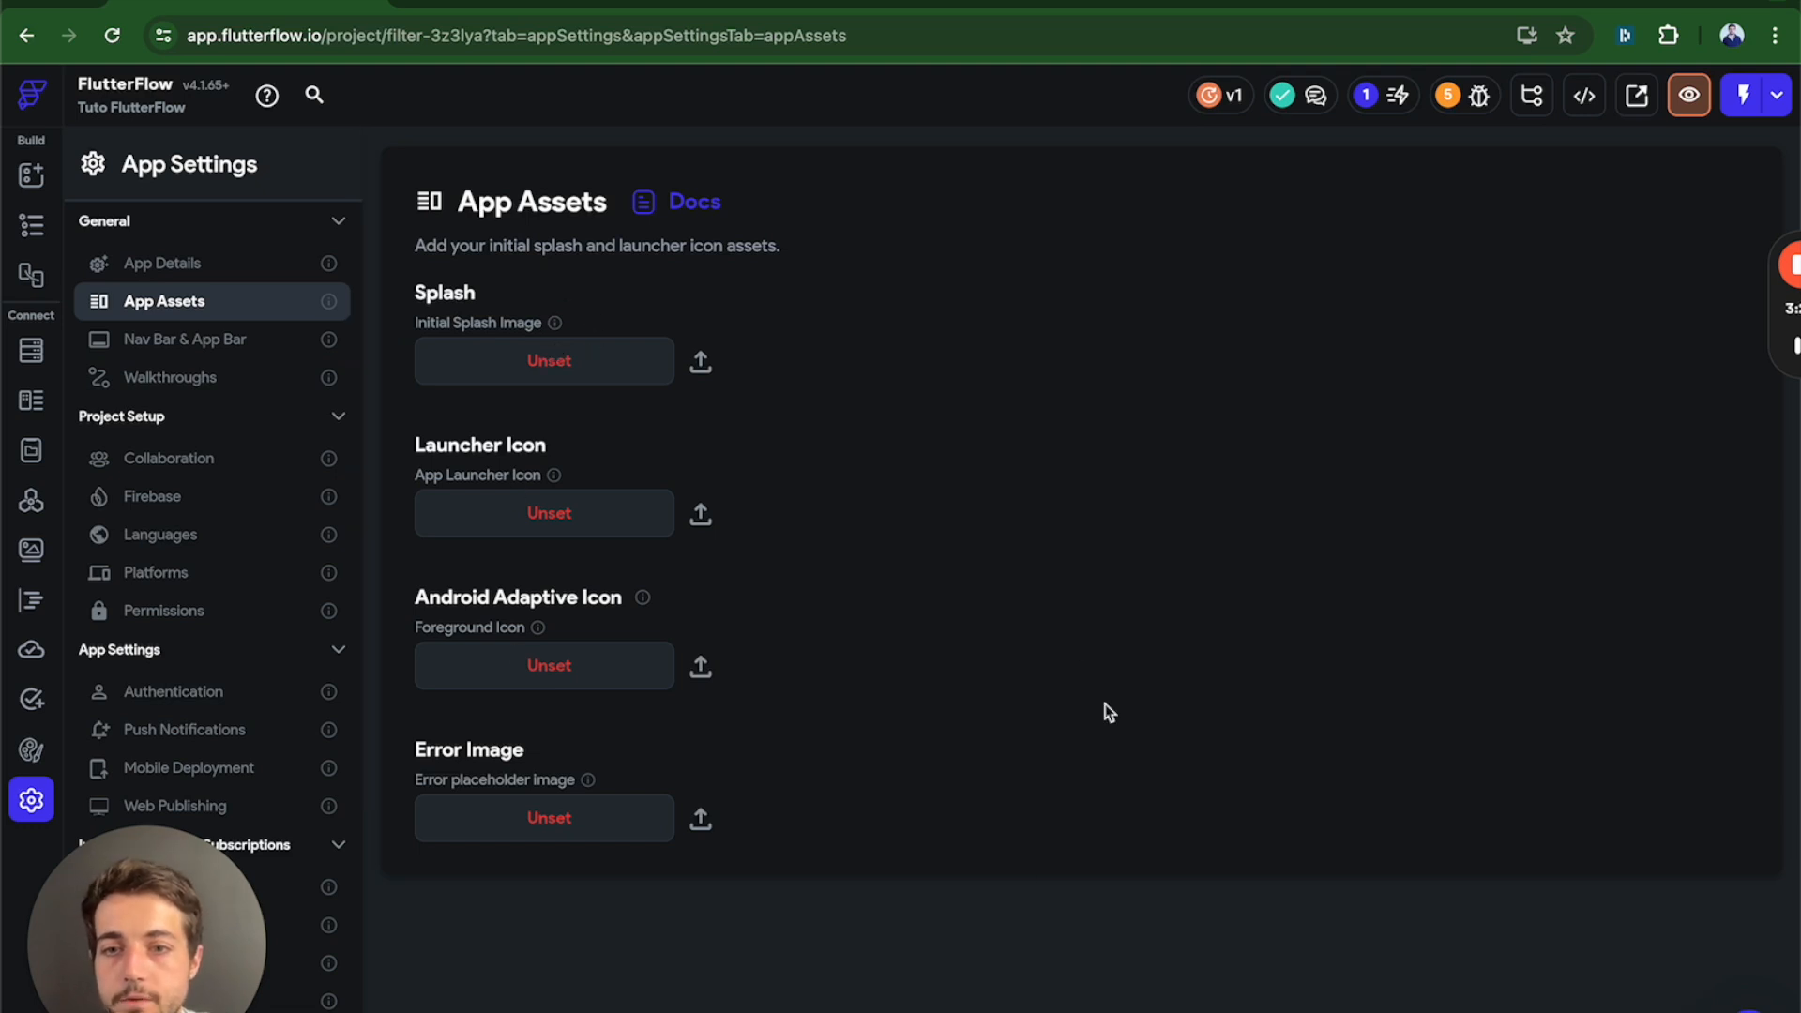
click(179, 343)
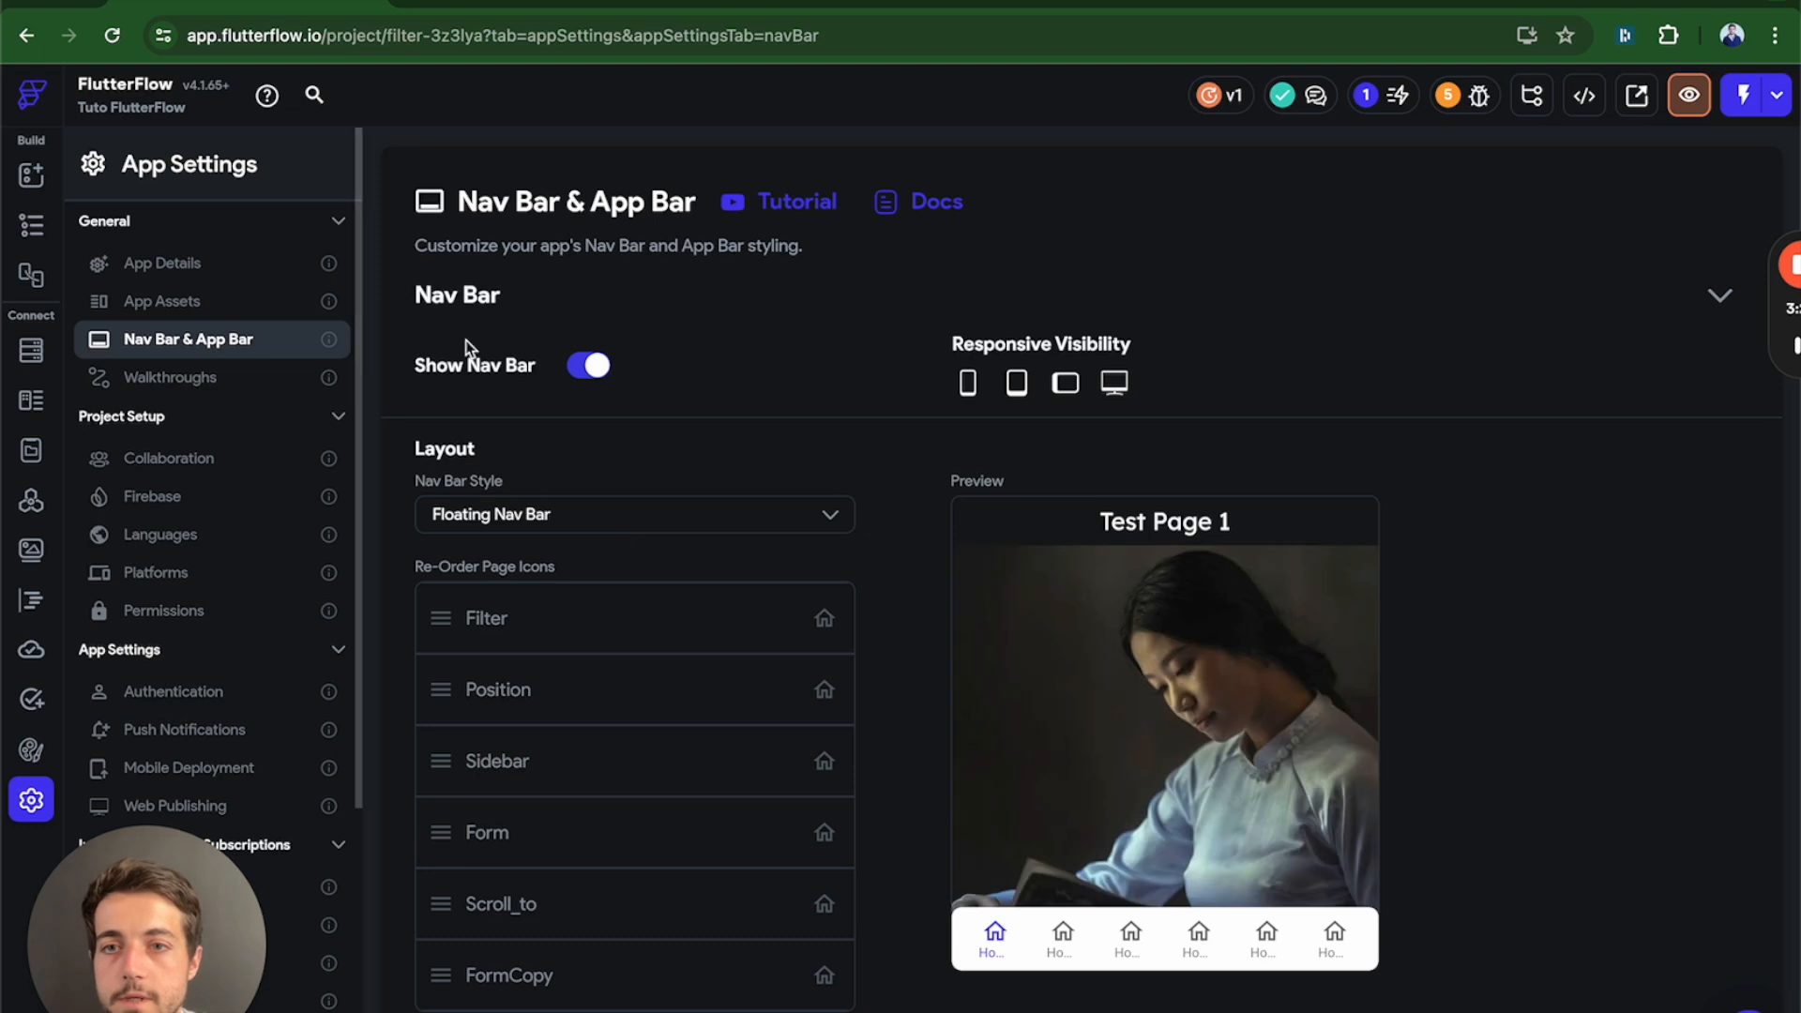
click(234, 386)
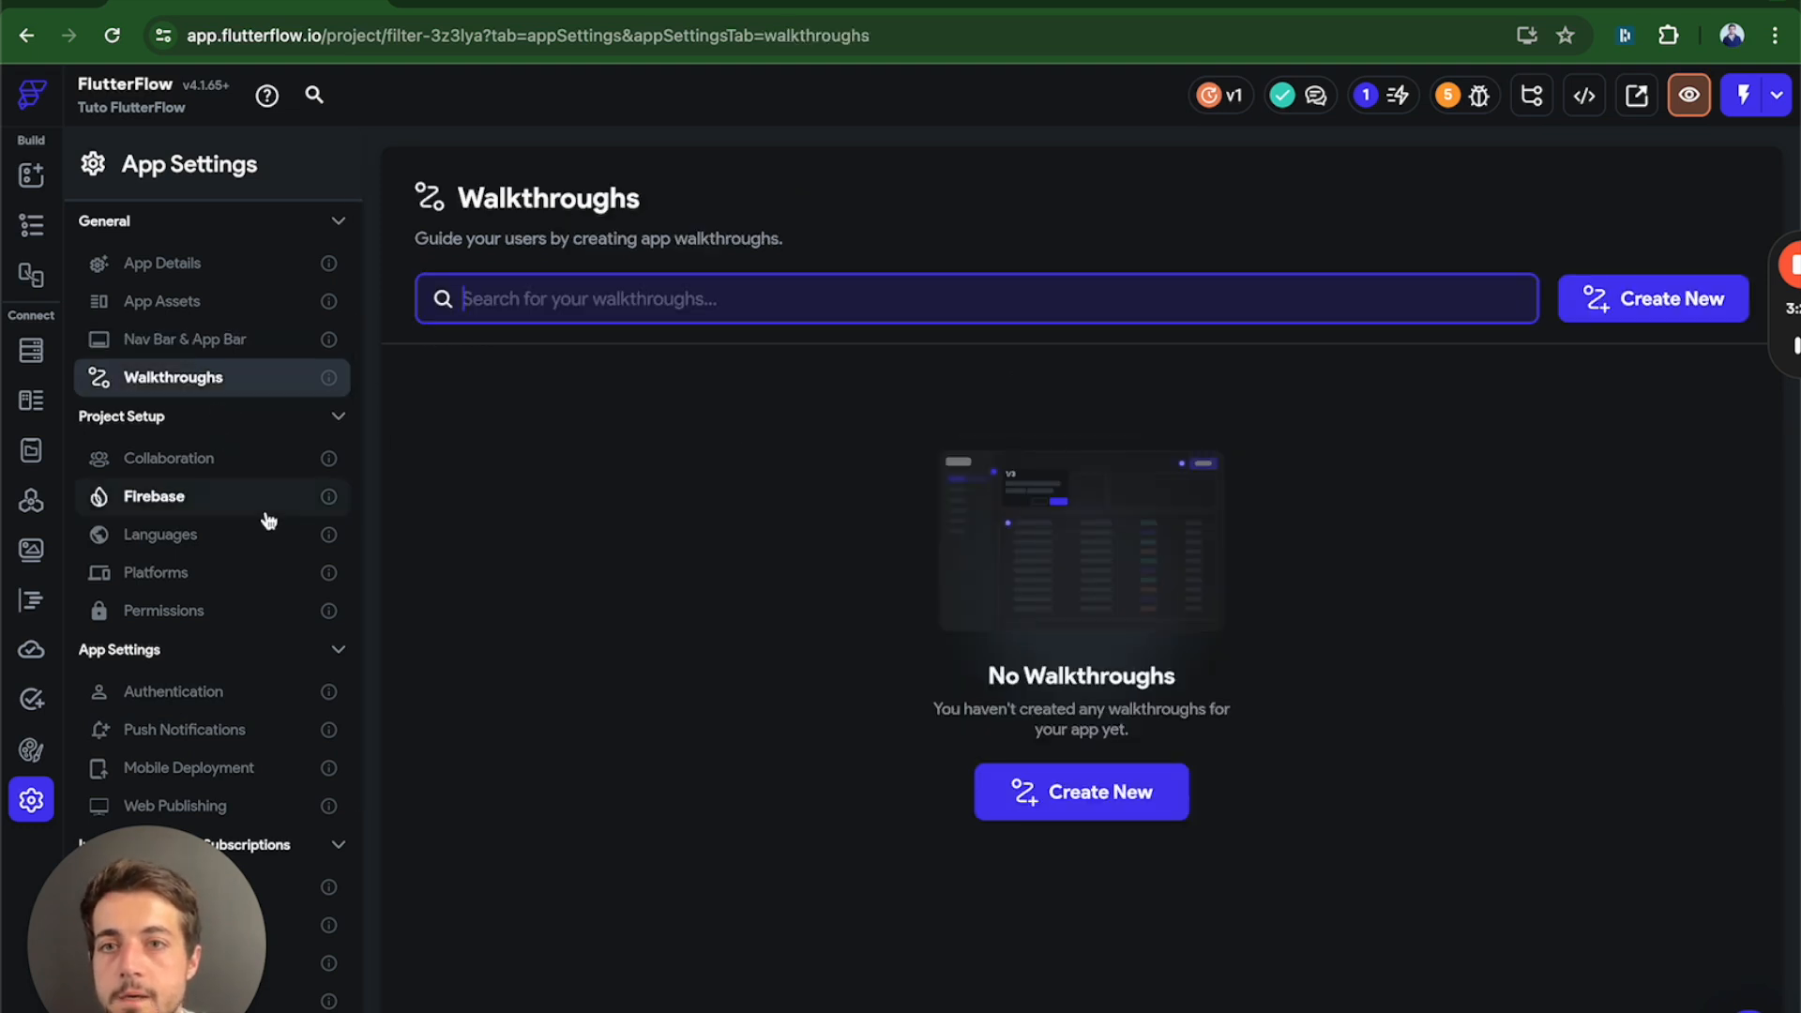
Review the project setup settings for collaboration, Firebase, languages, platforms and permissions.
click(248, 461)
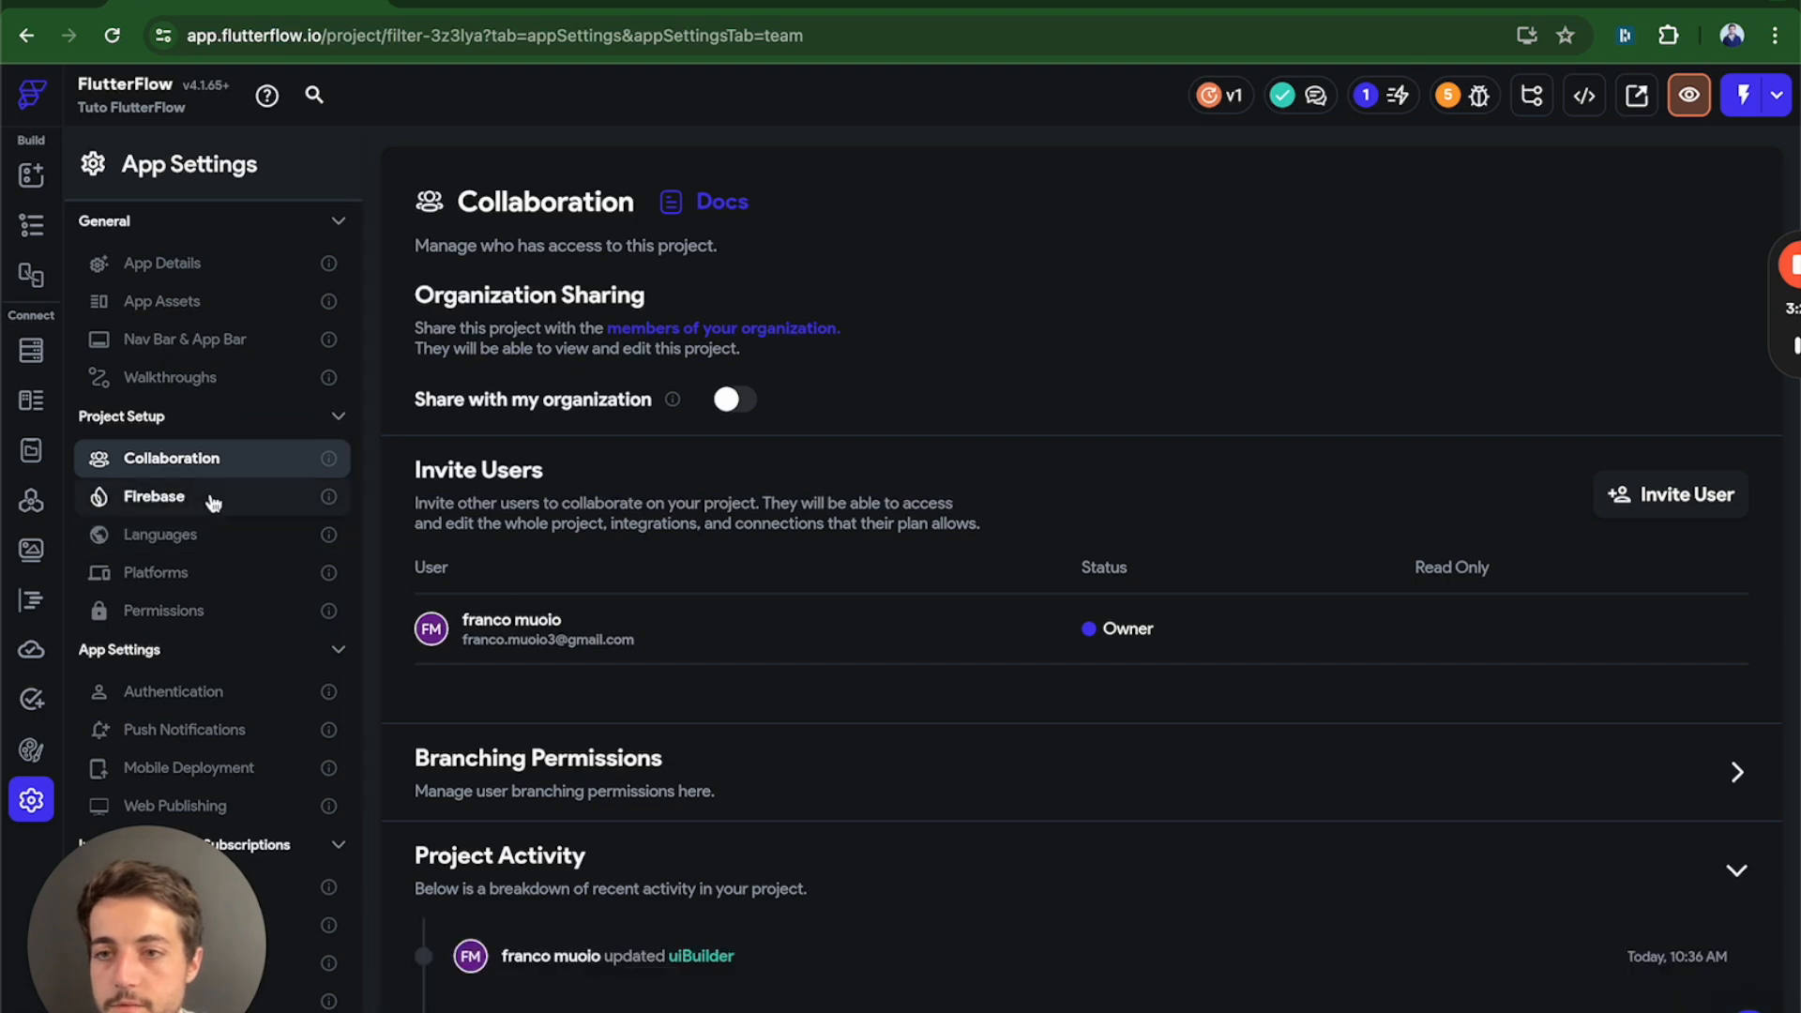
scroll(621, 618, down, 2)
scroll(490, 603, up, 2)
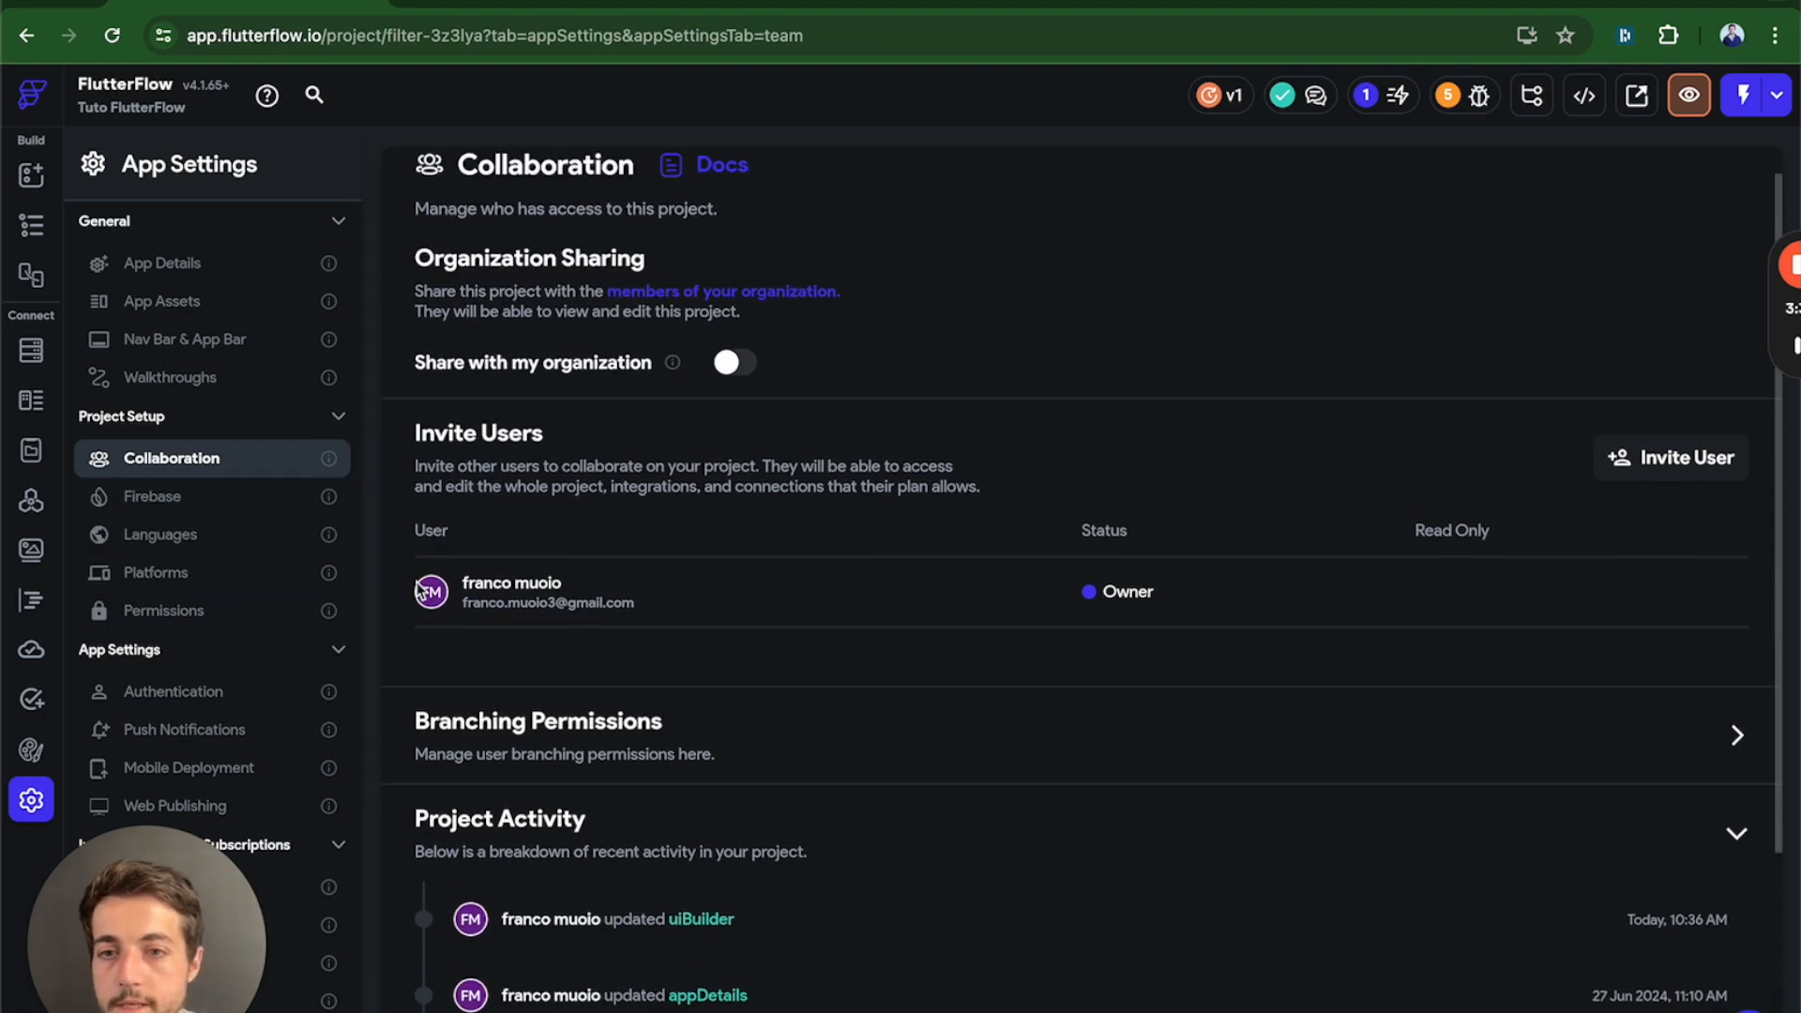
click(223, 507)
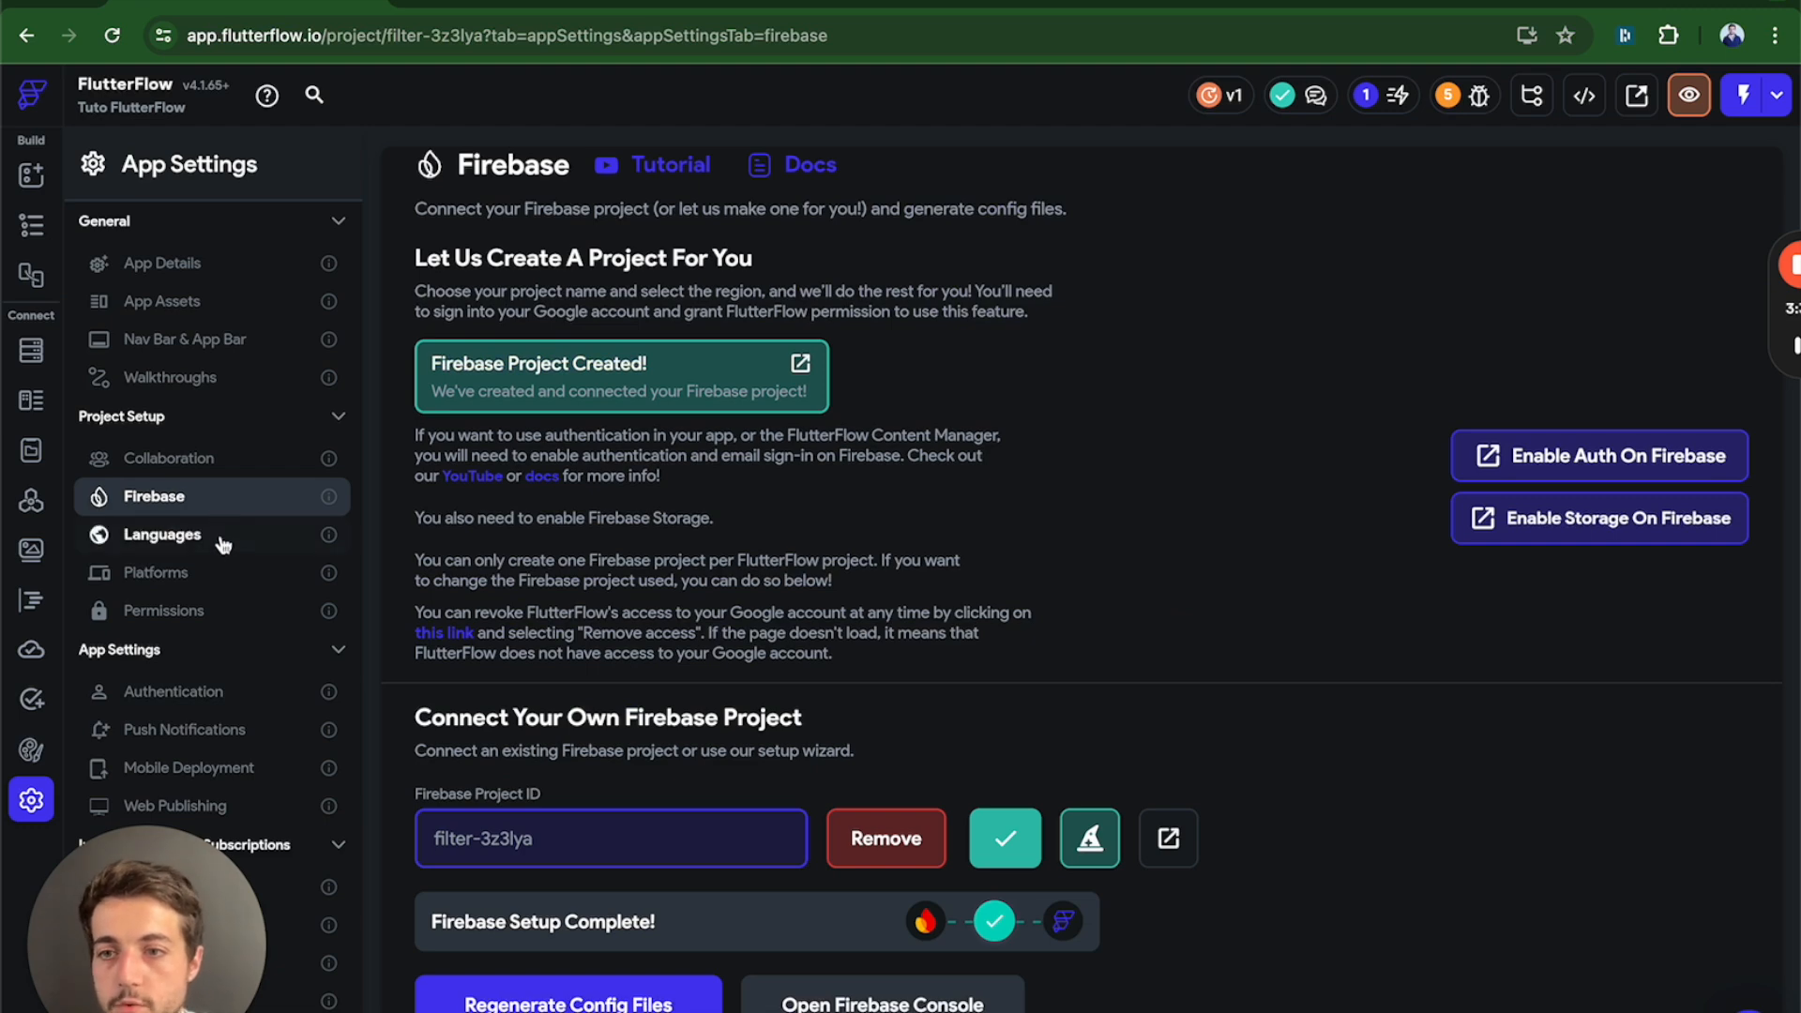
click(221, 544)
click(234, 584)
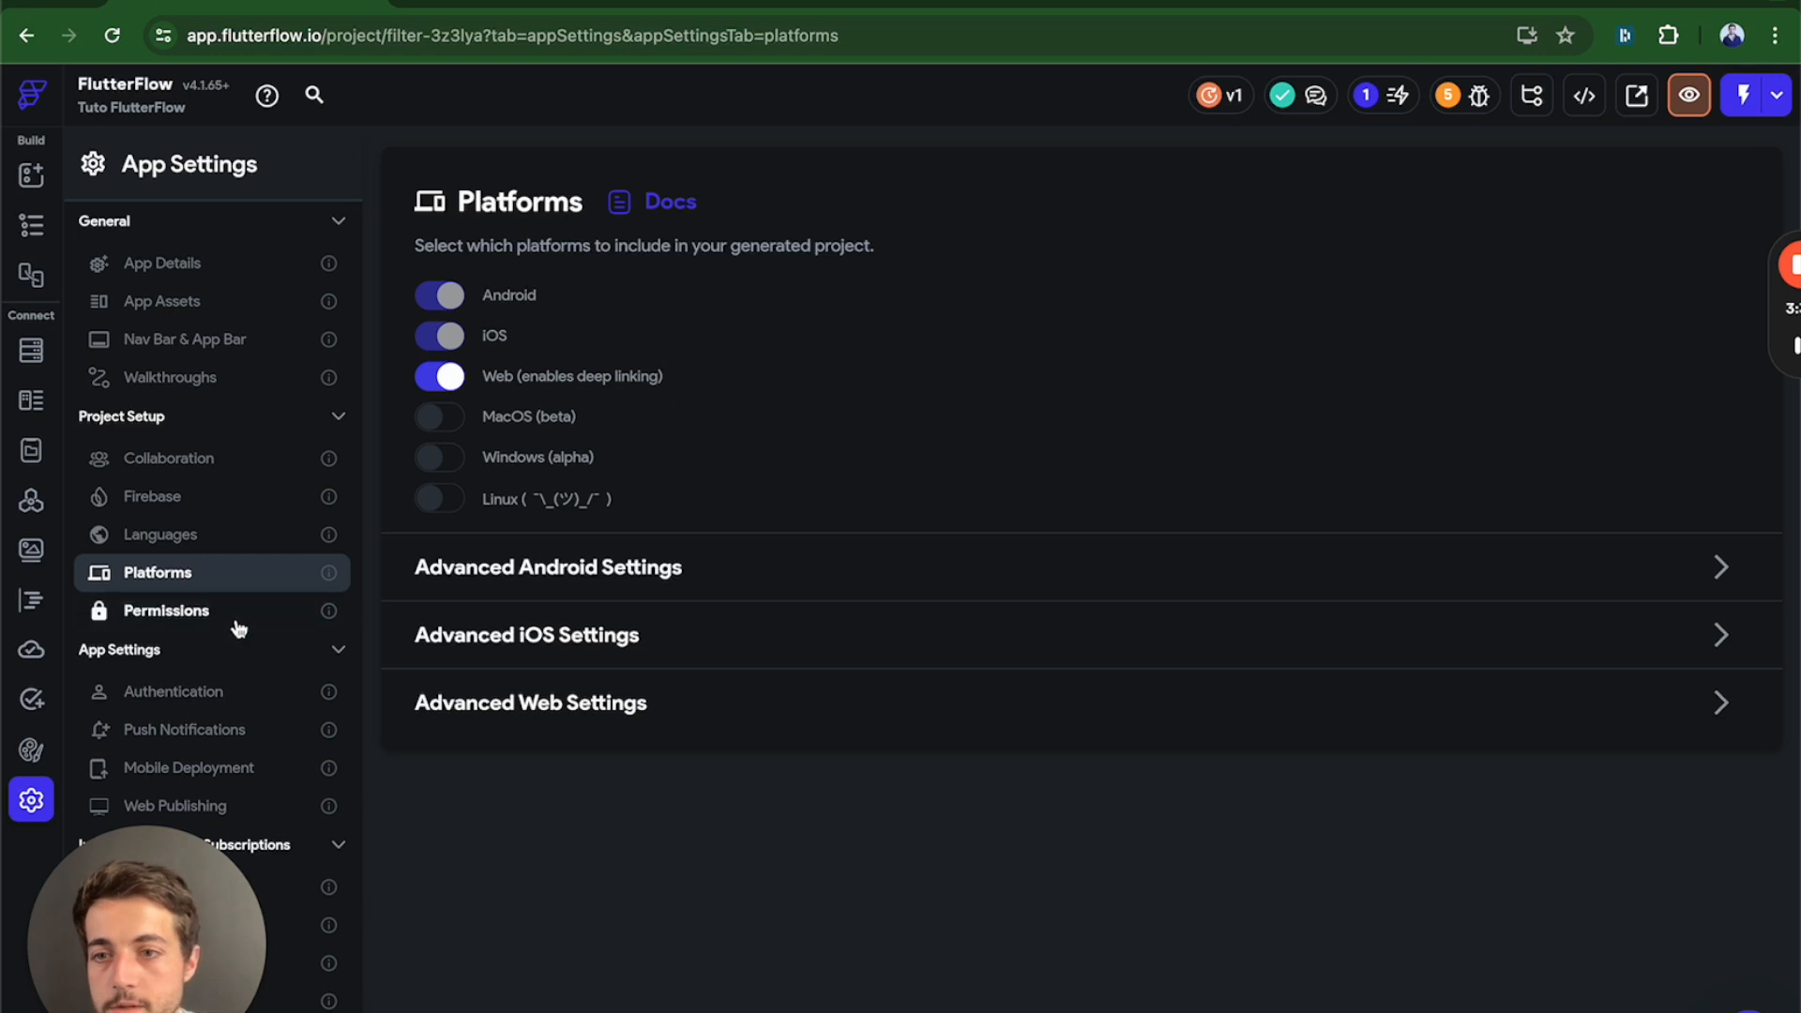
click(235, 617)
Review the app settings for authentication, push notifications, mobile deployment and web publishing.
scroll(233, 630, down, 3)
scroll(234, 634, down, 1)
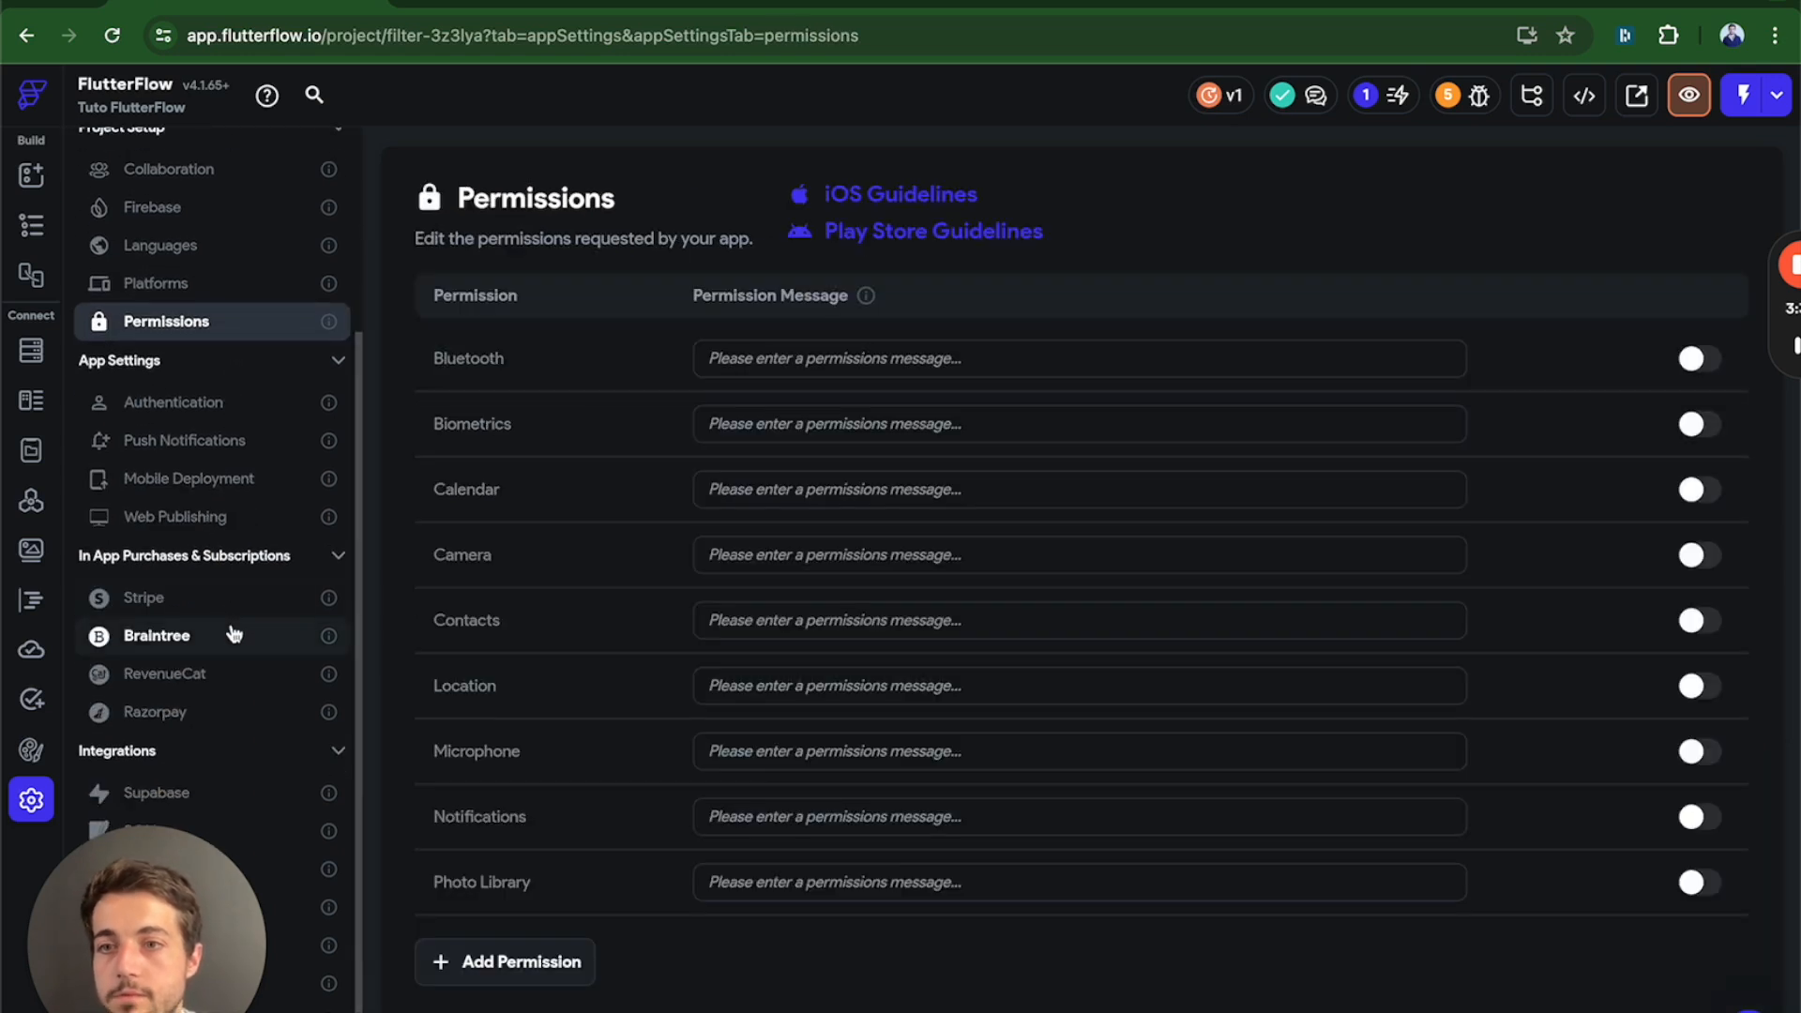
click(196, 412)
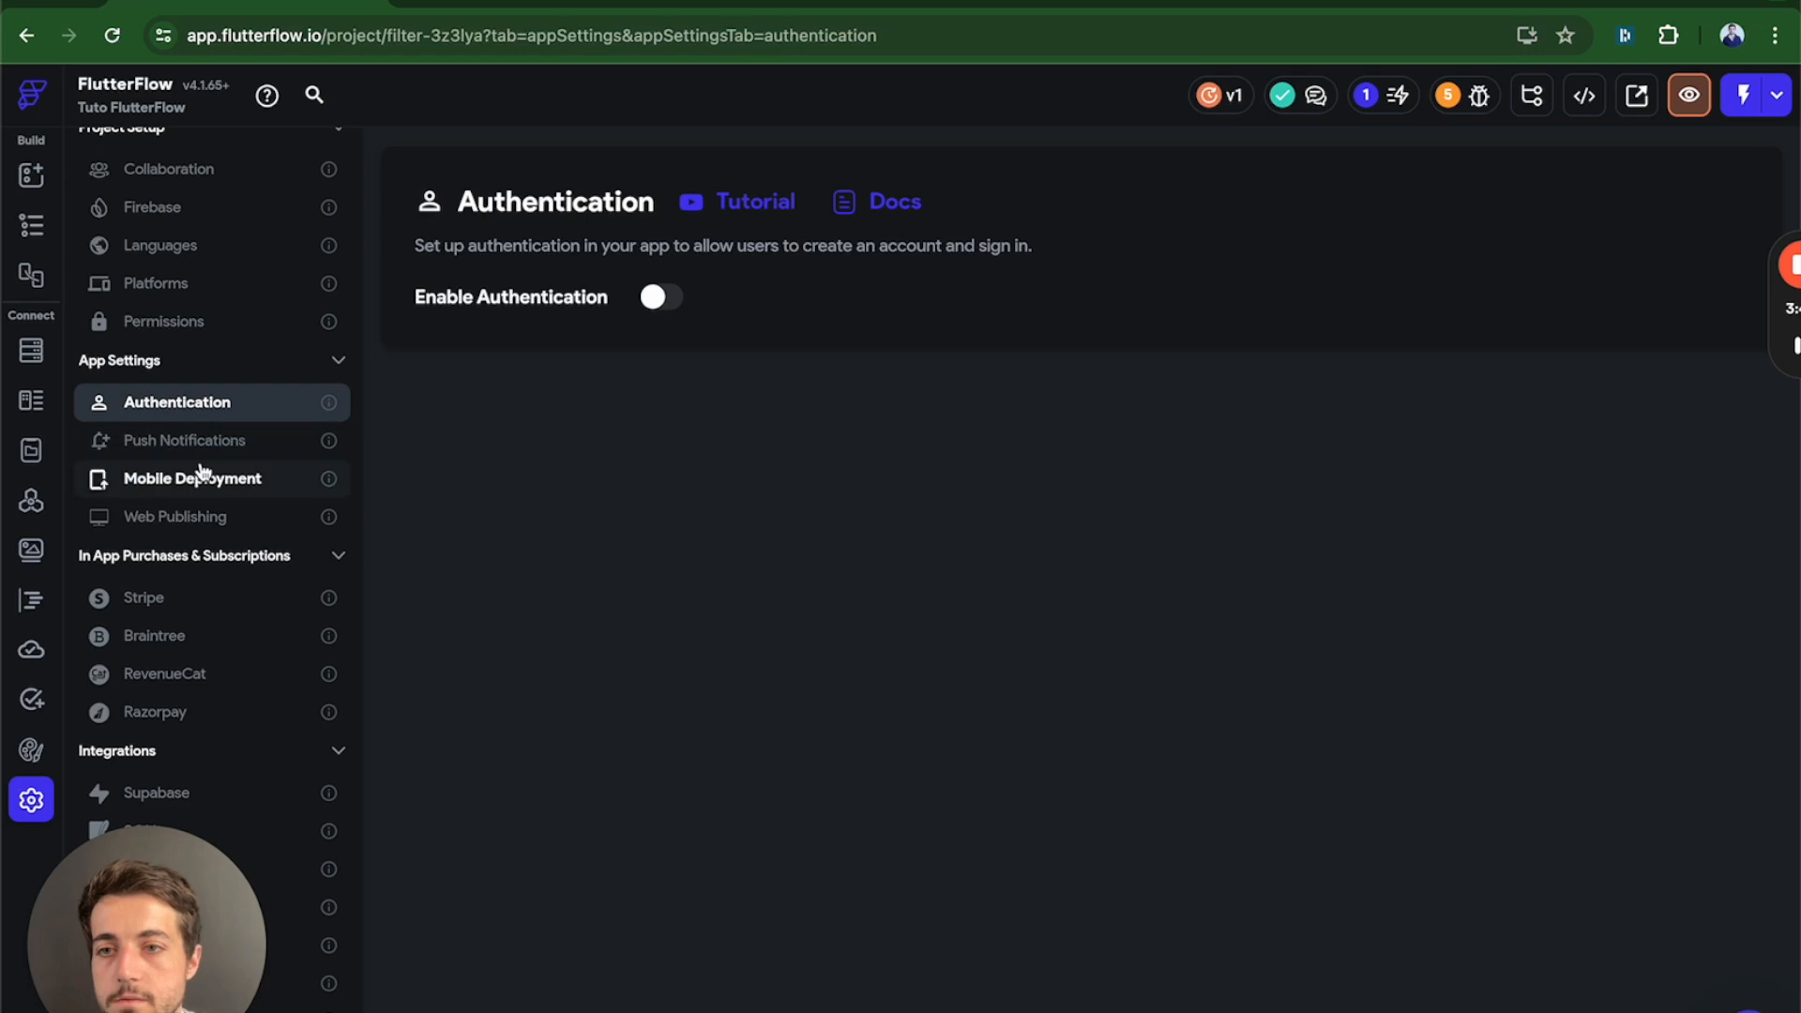
click(207, 453)
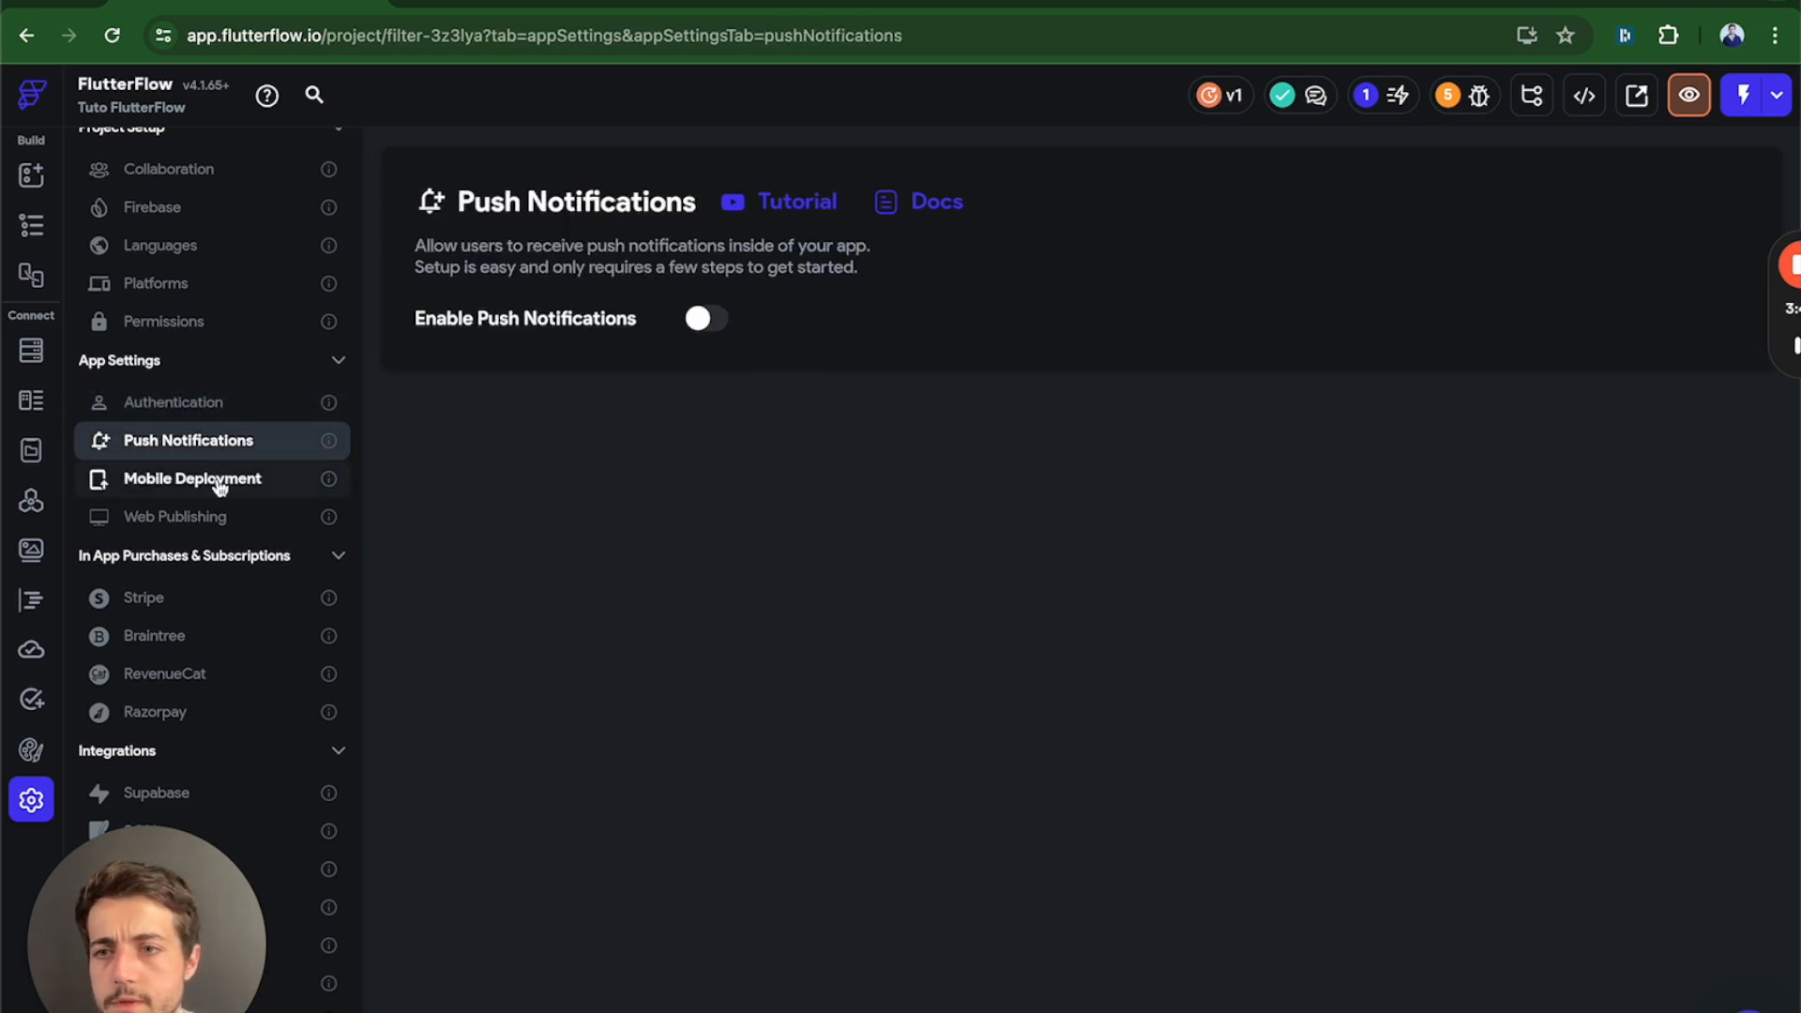
click(227, 490)
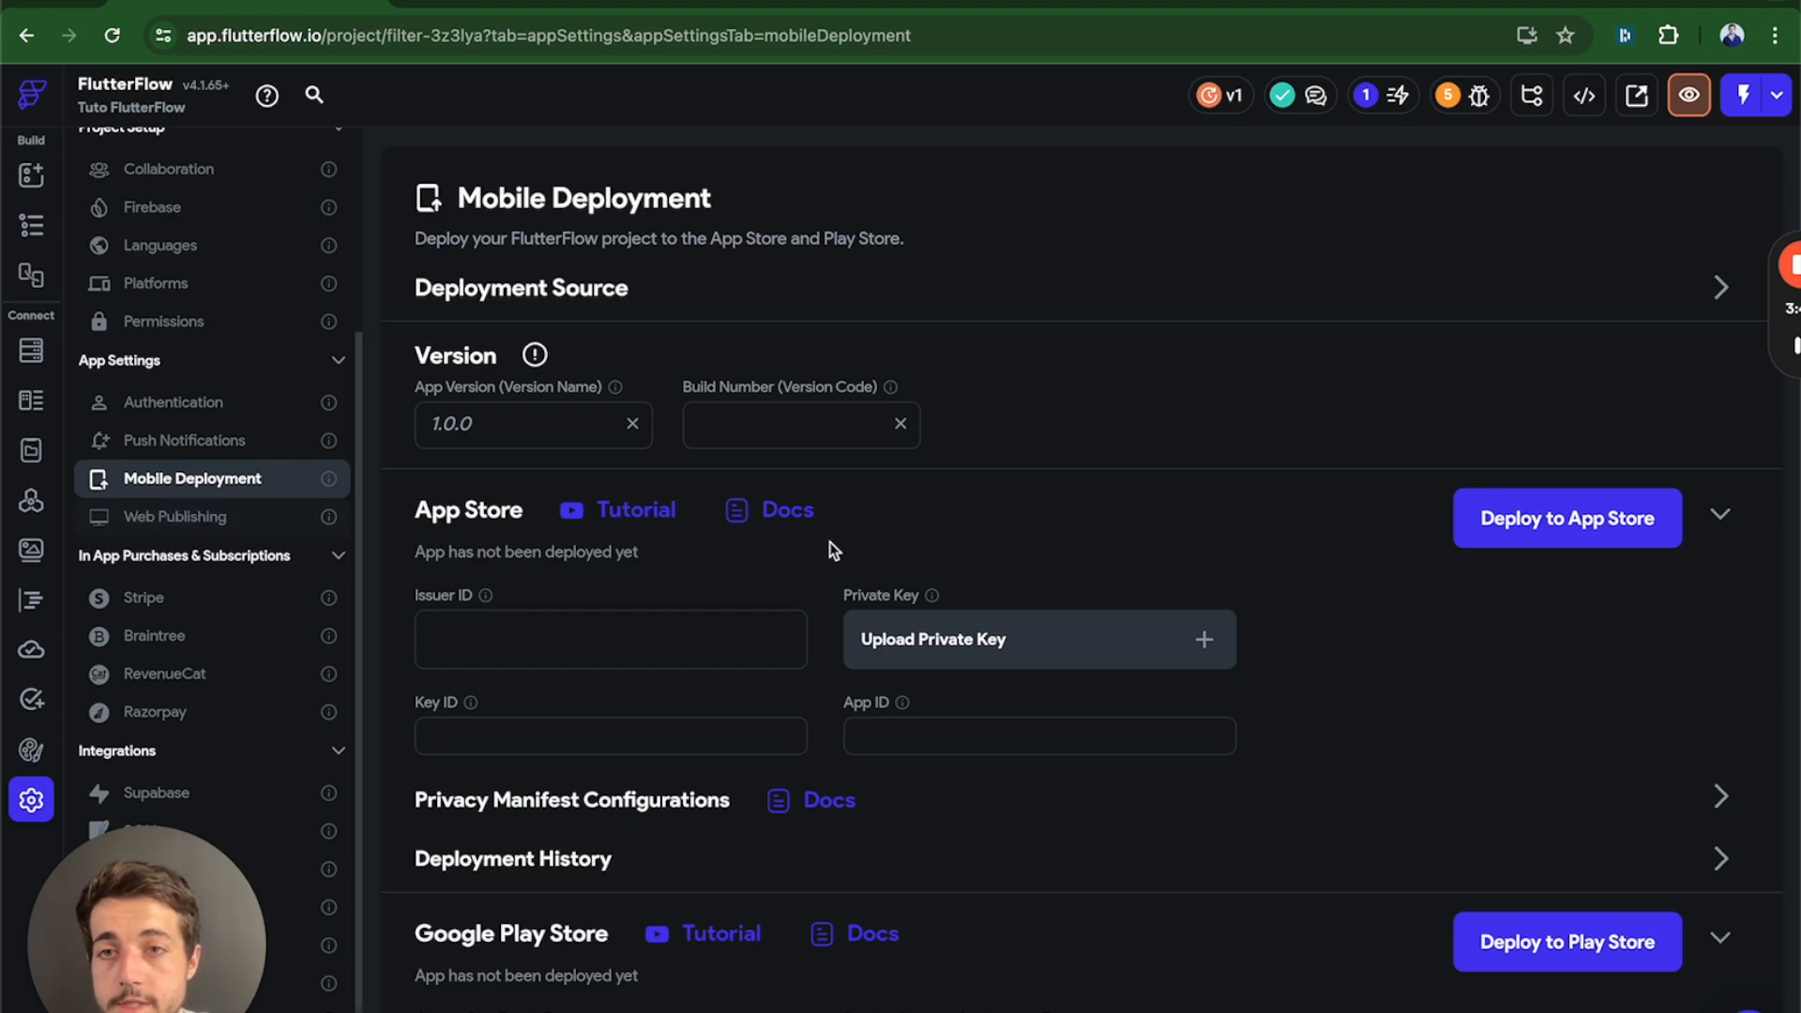
scroll(795, 539, down, 2)
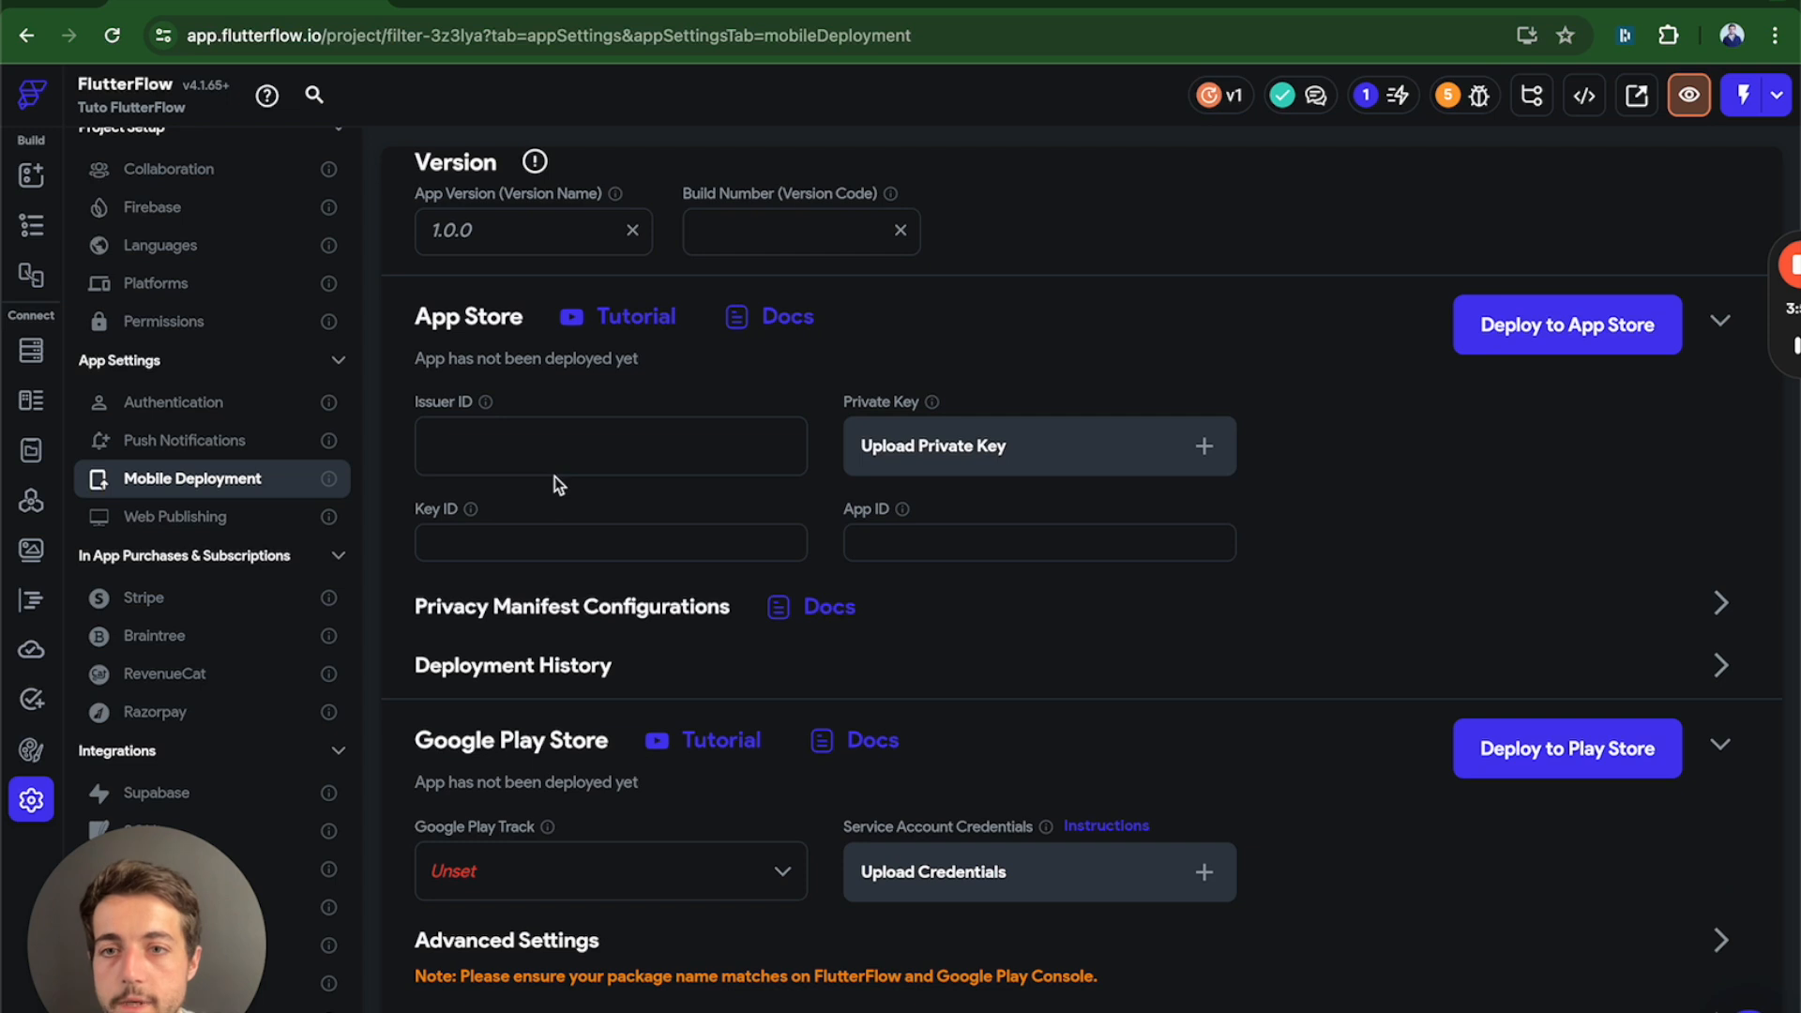
click(192, 521)
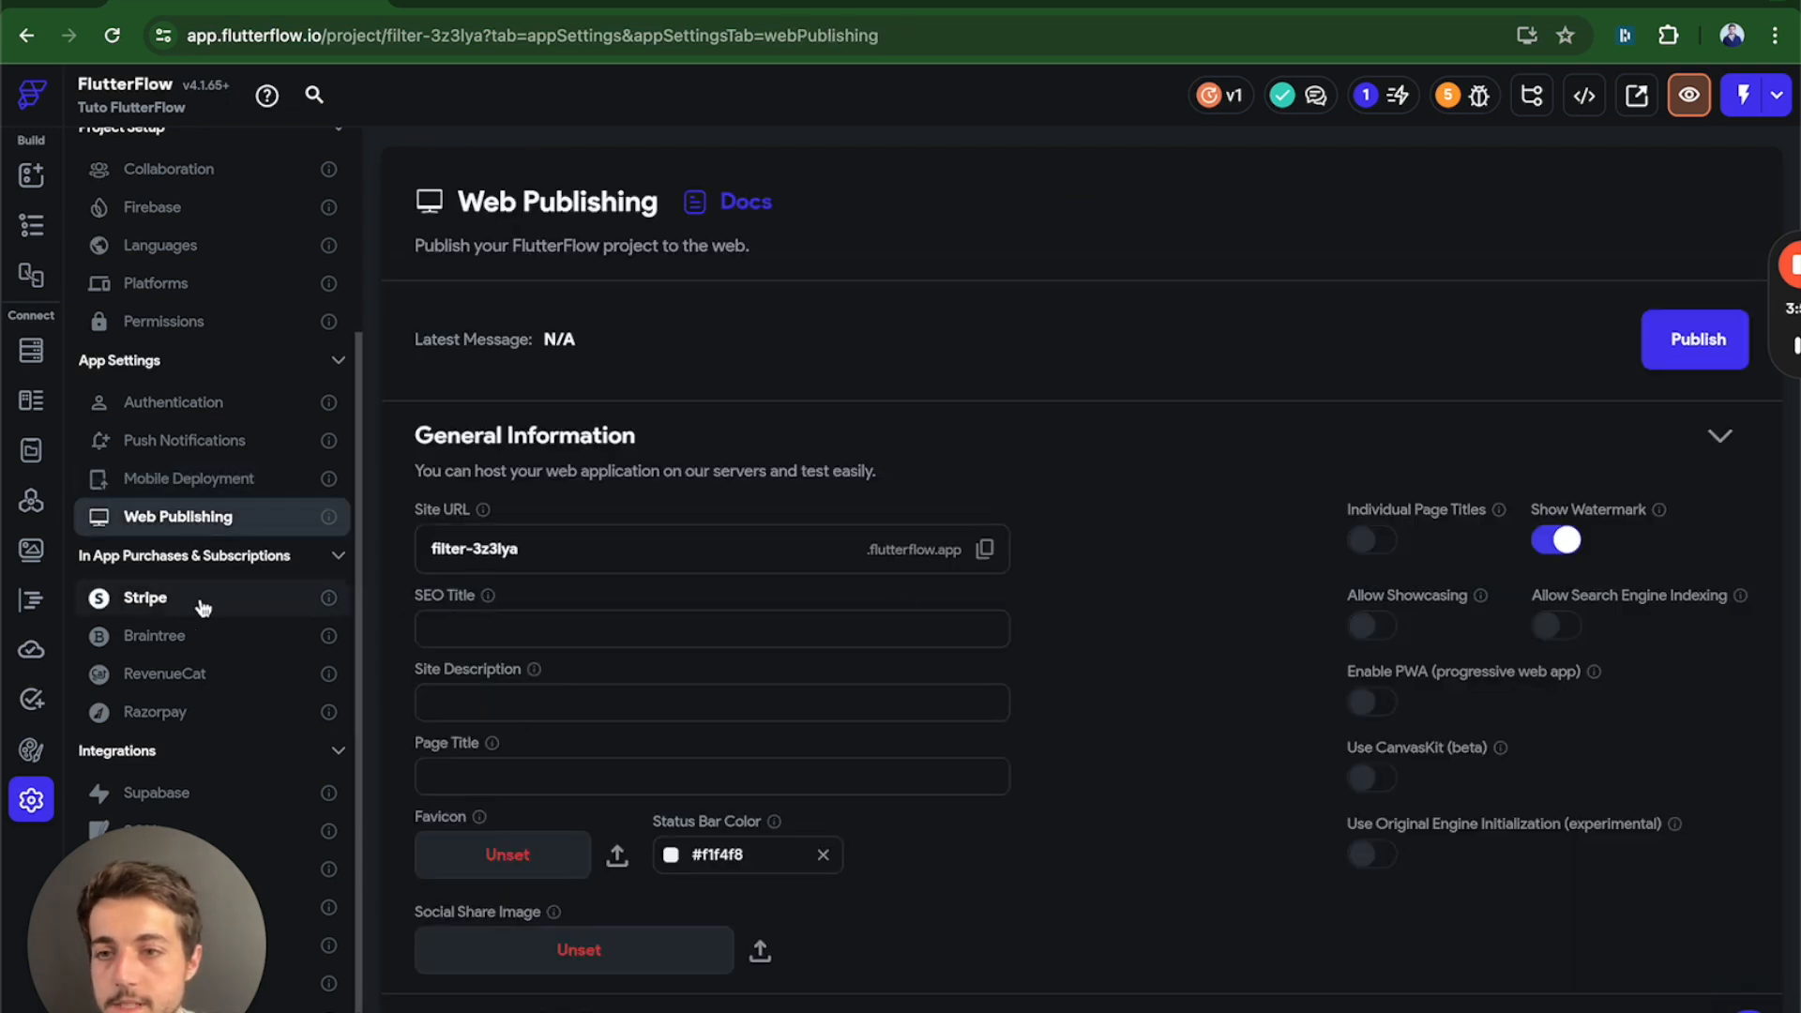
Review the Stripe, Braintree, RevenueCat and Razorpay payment settings, and return to the UI builder.
scroll(254, 601, down, 2)
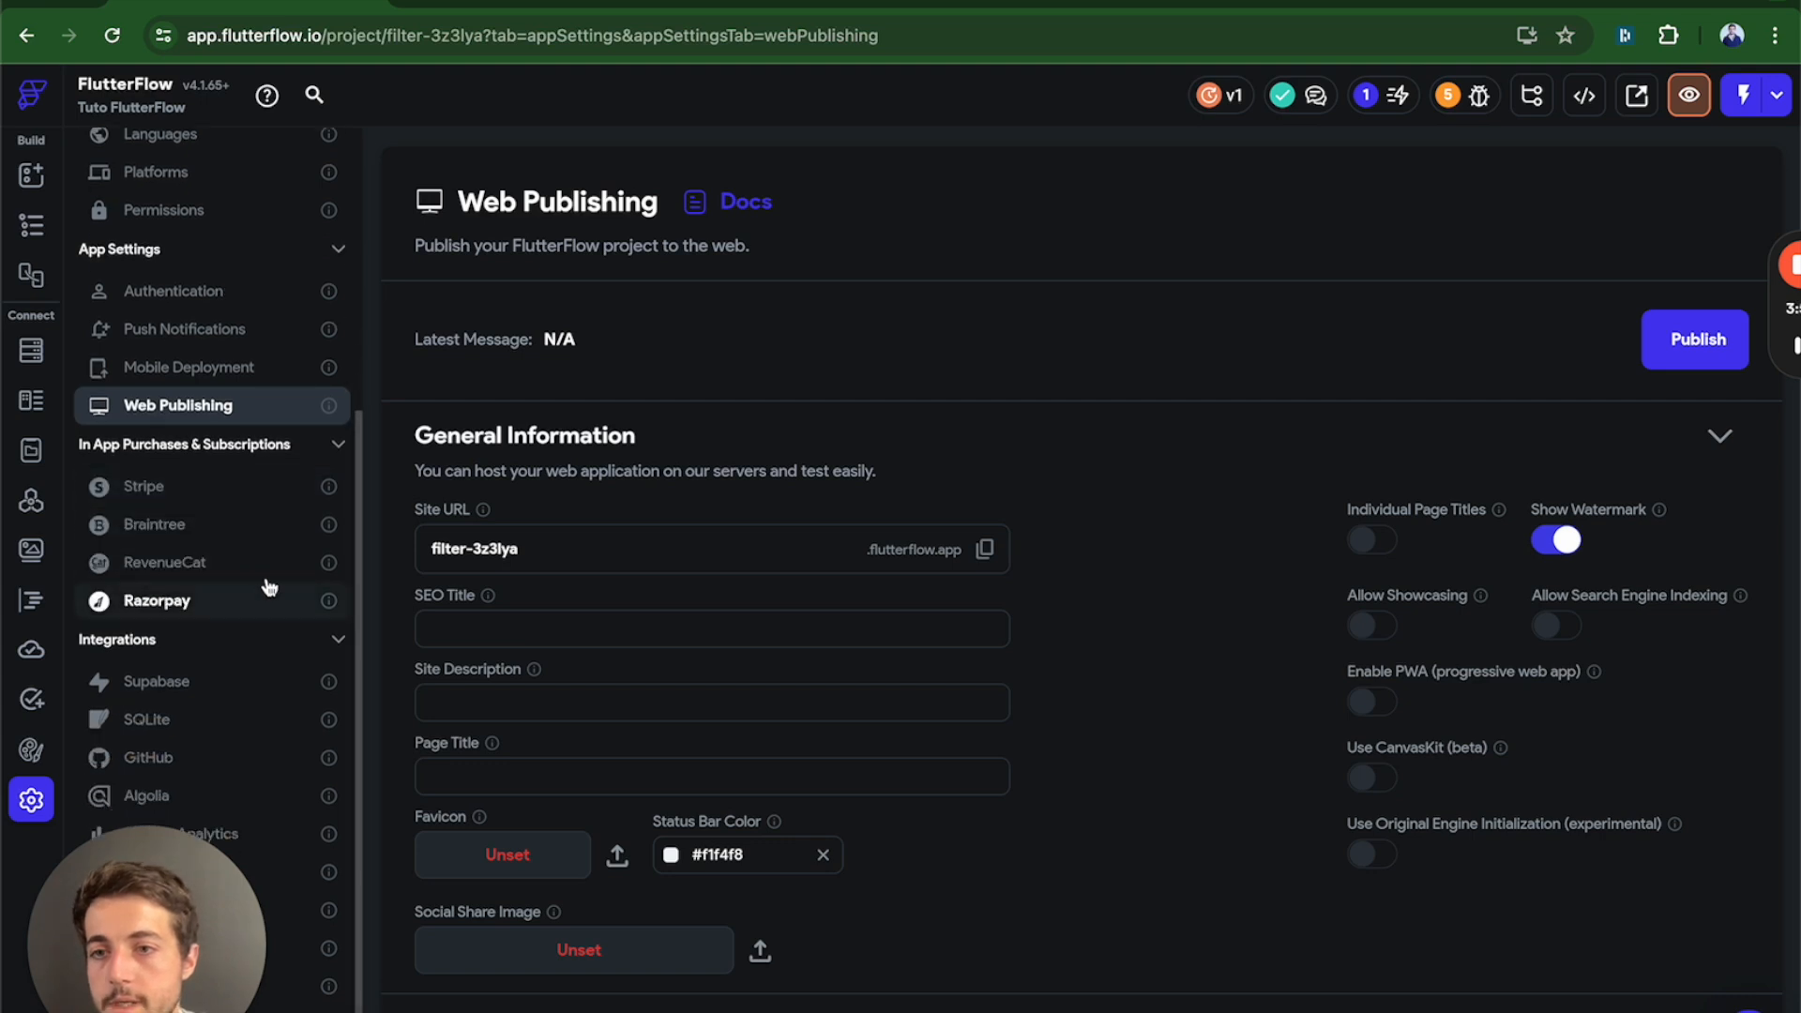
click(222, 494)
click(228, 531)
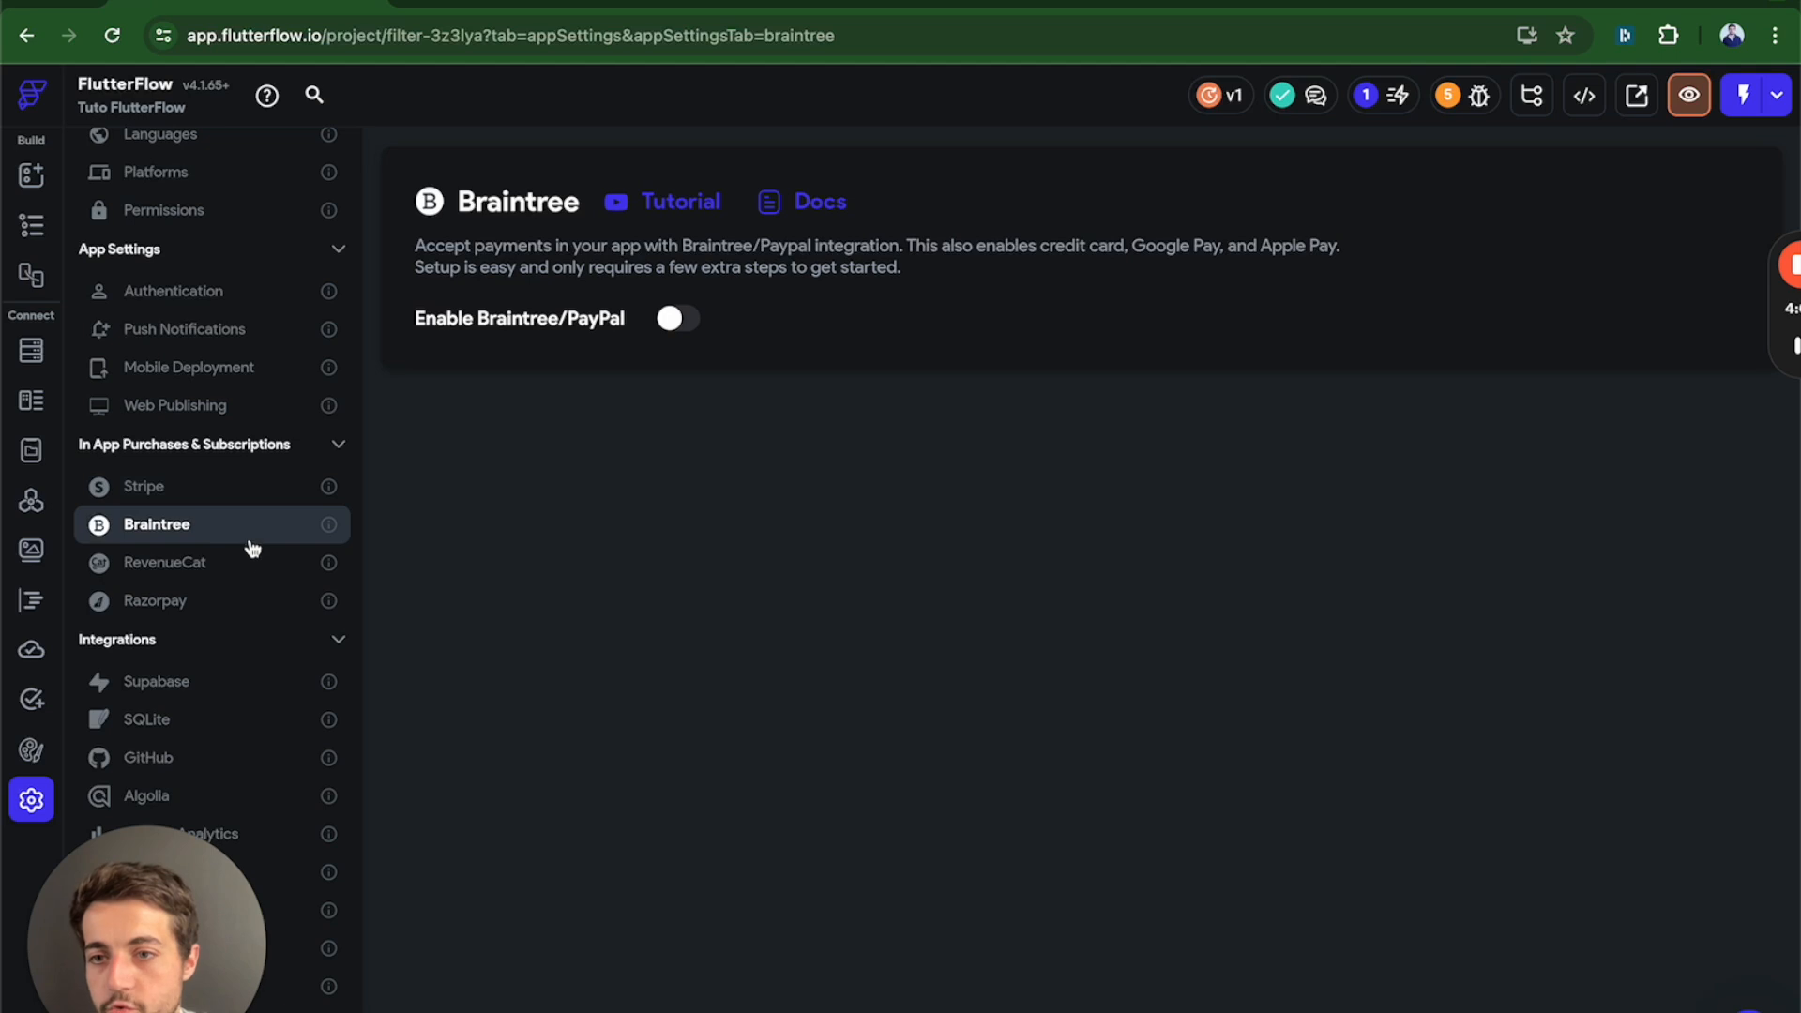
click(232, 565)
click(212, 603)
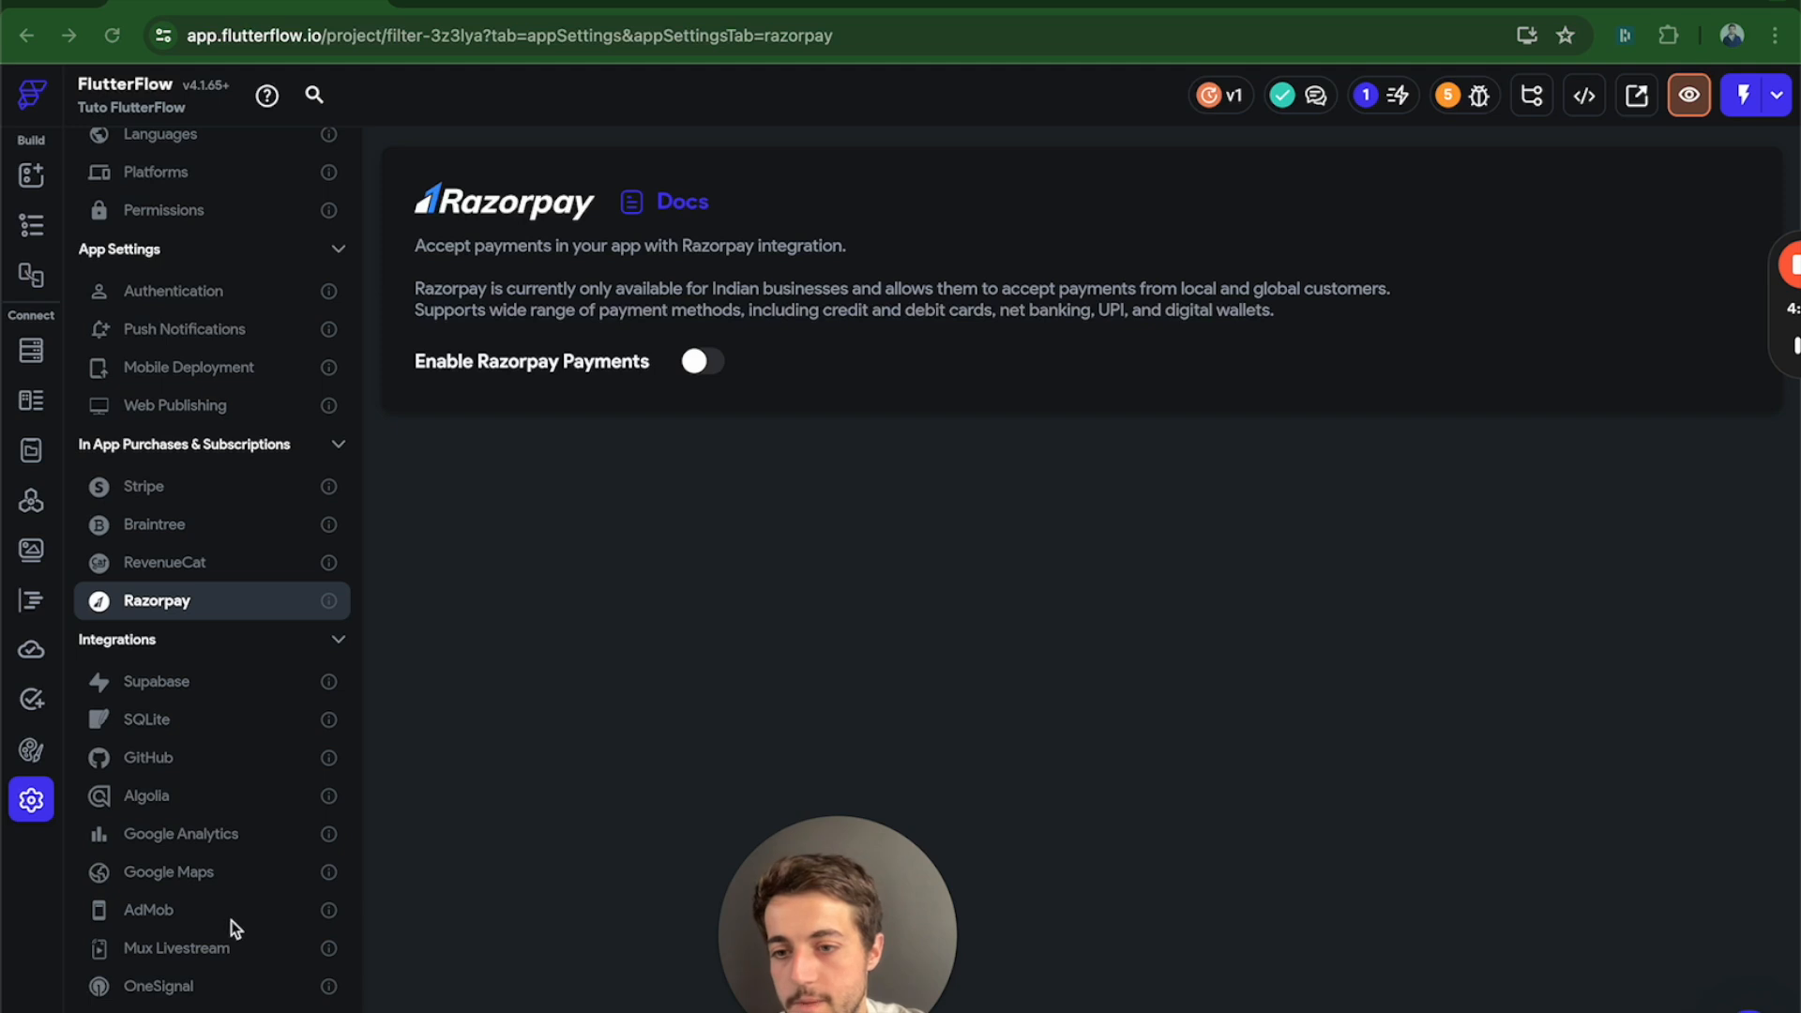
scroll(254, 938, up, 1)
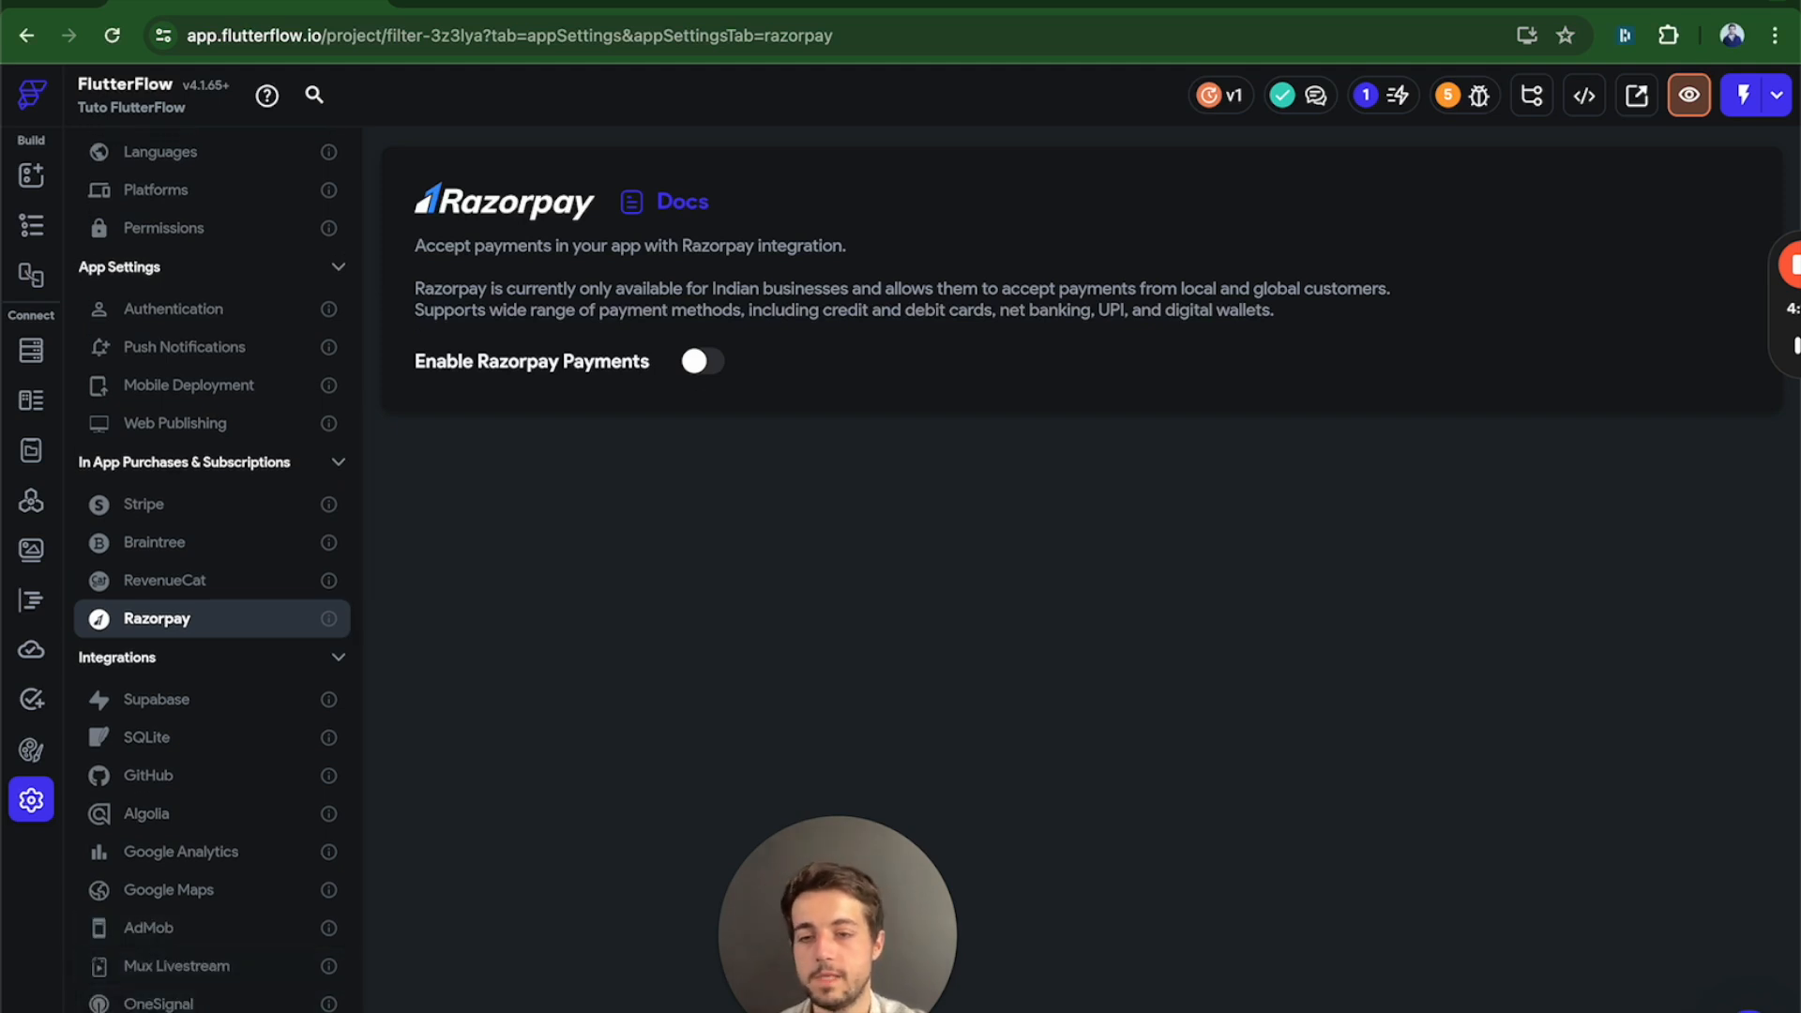
scroll(281, 563, up, 5)
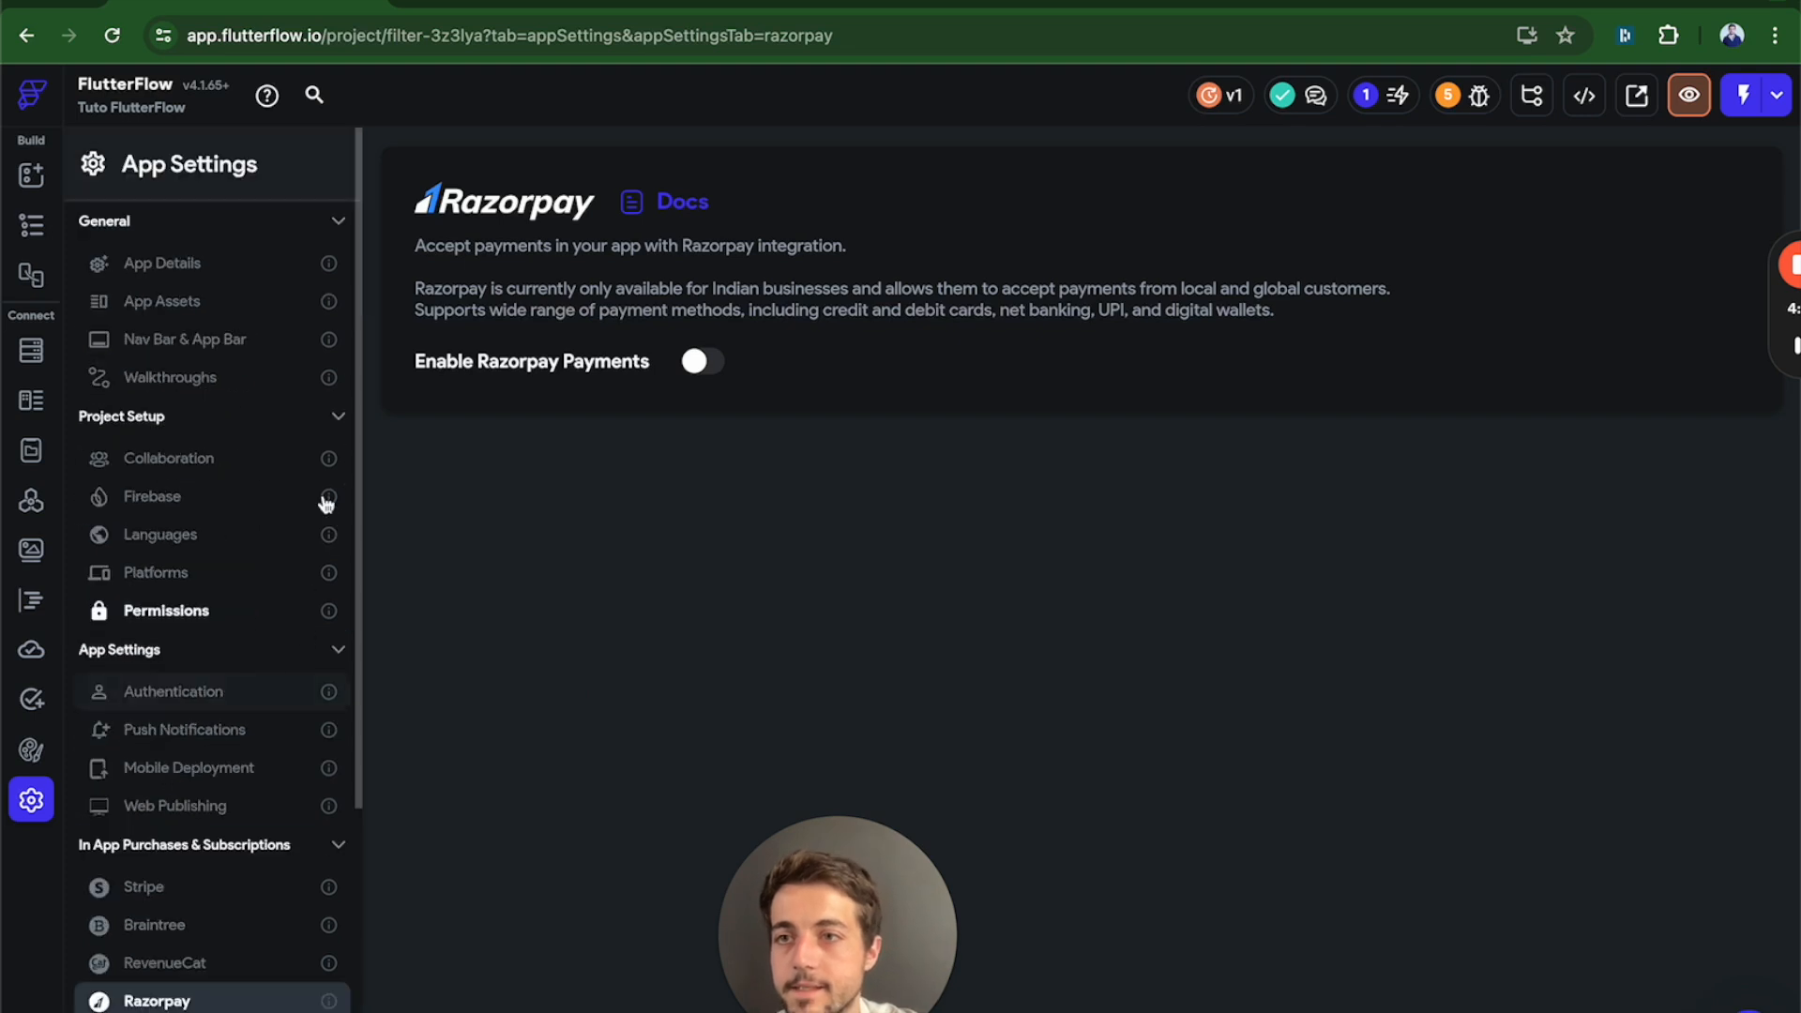
click(31, 174)
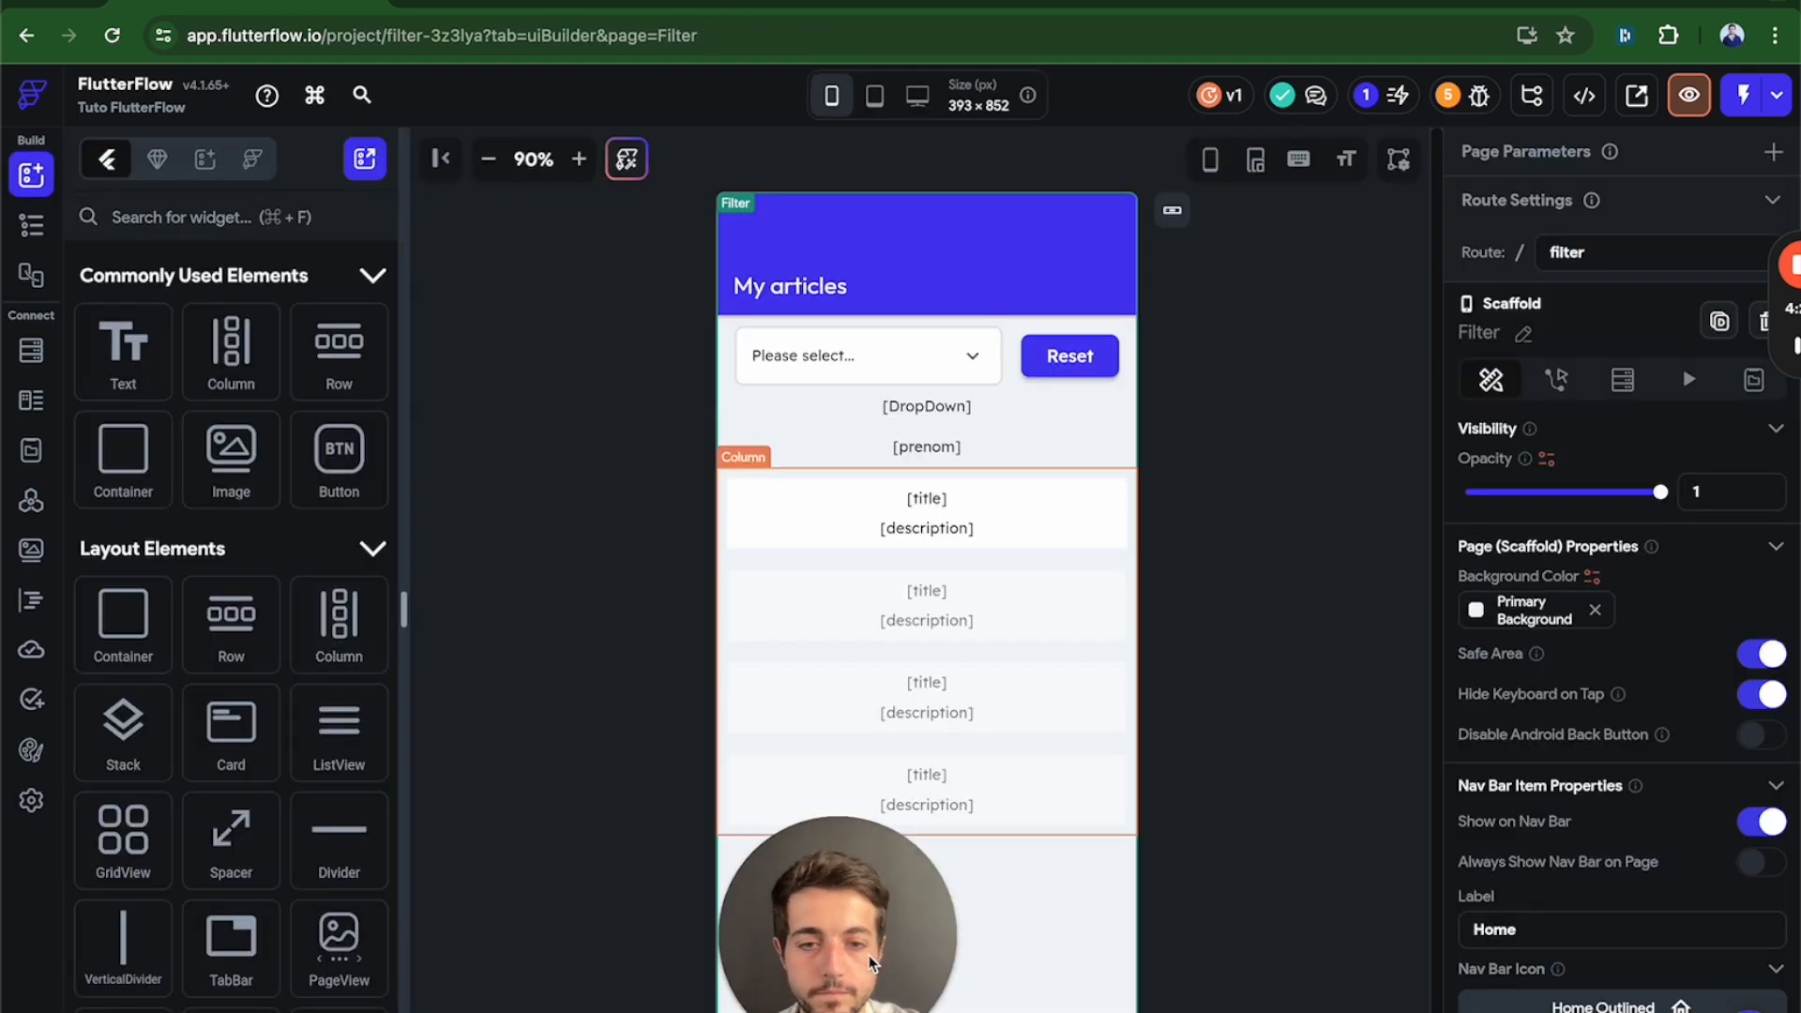
drag(858, 975, 559, 901)
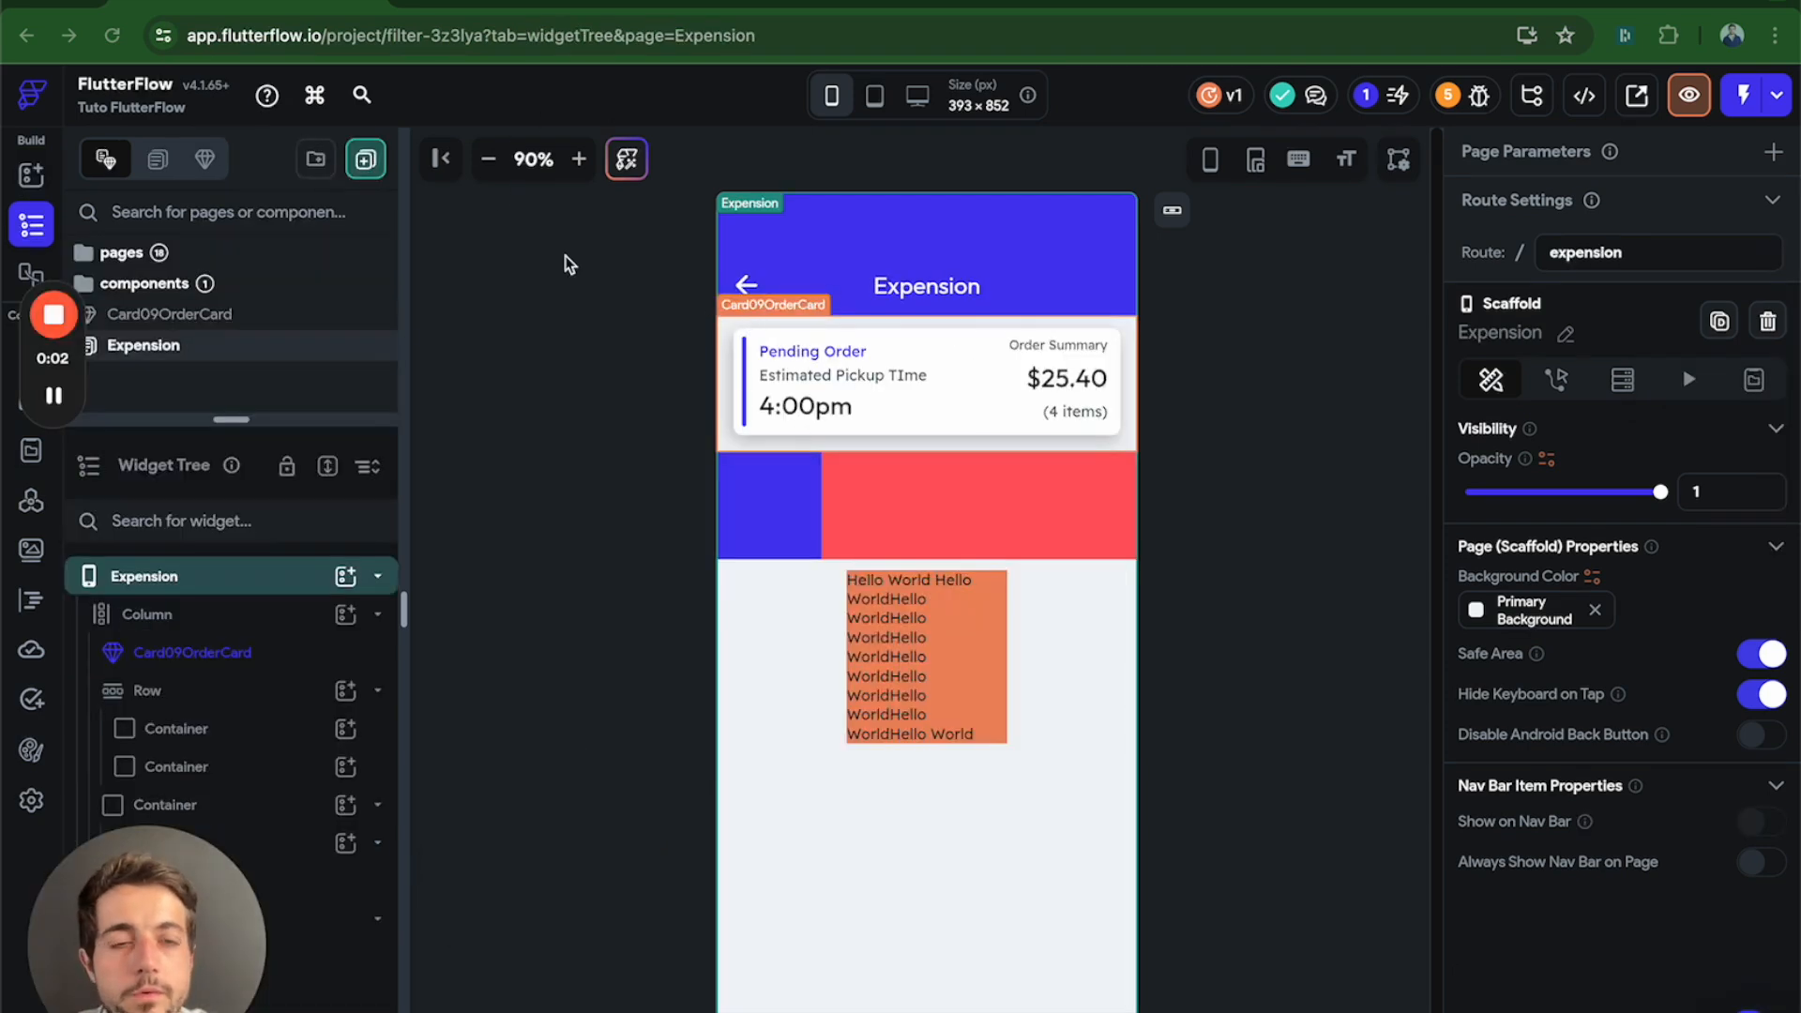
View the project information and the help resources, and close the help list.
mouse_move(142, 99)
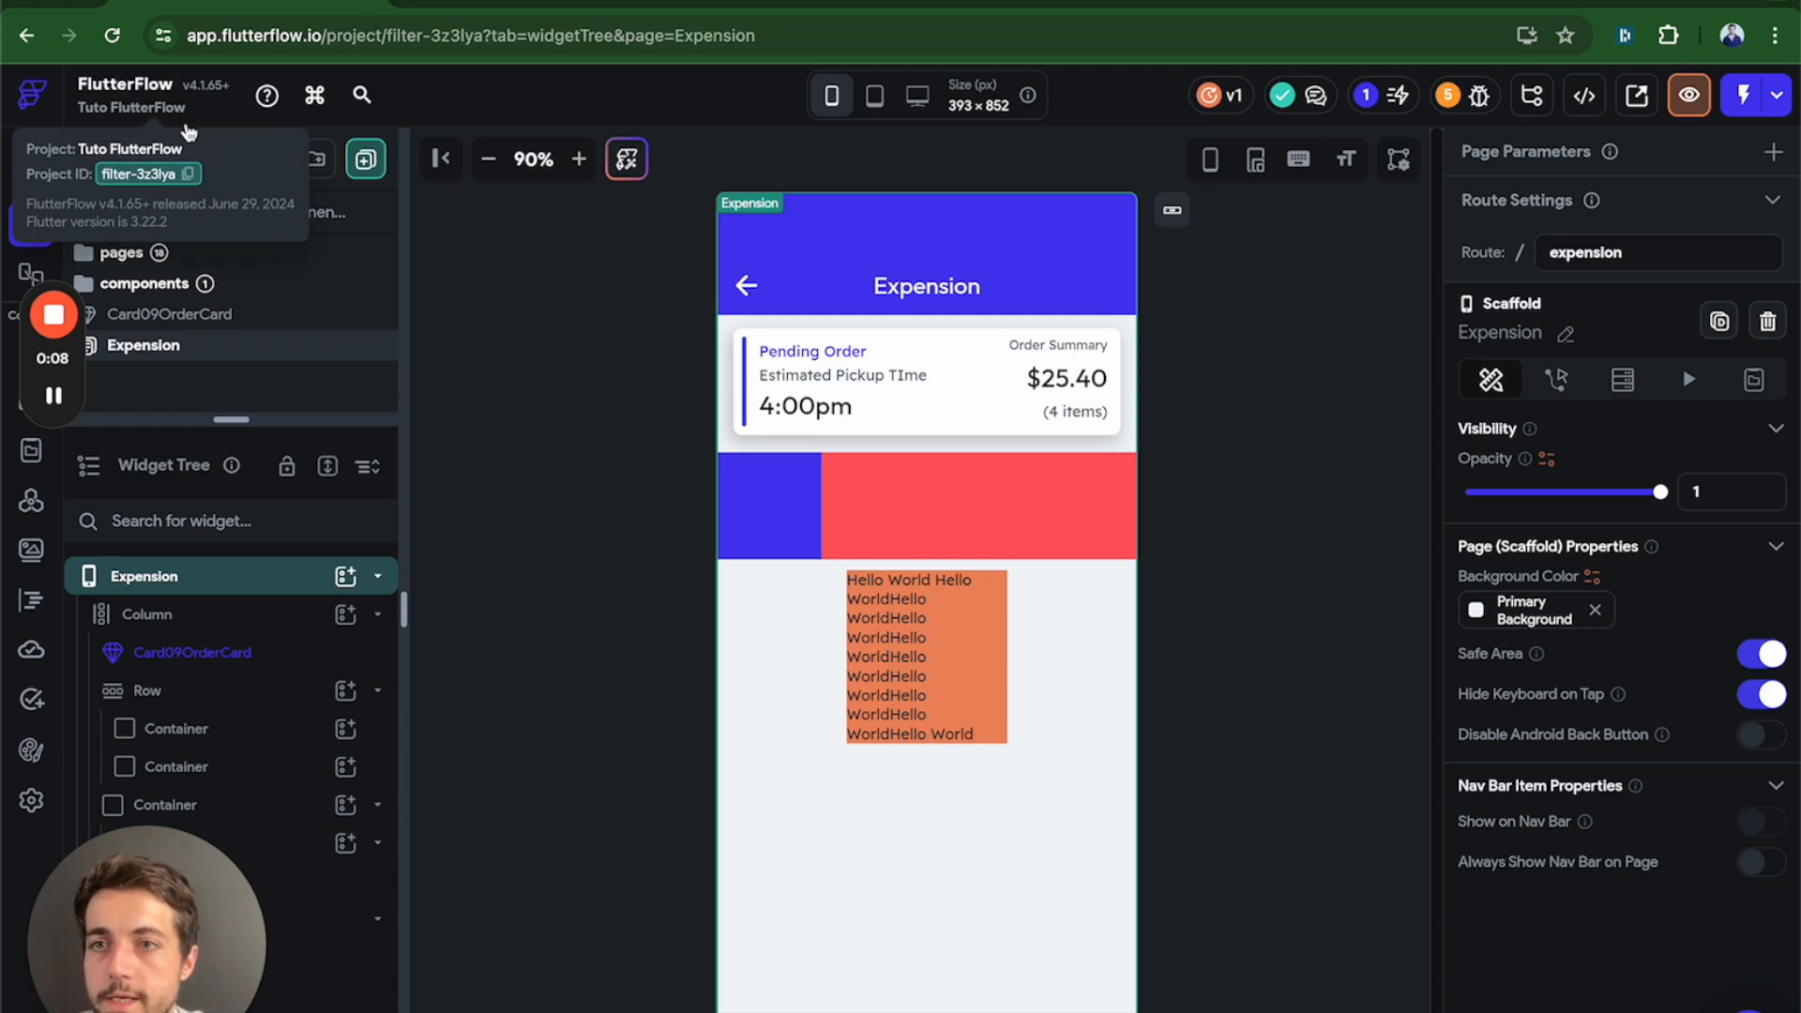
click(269, 98)
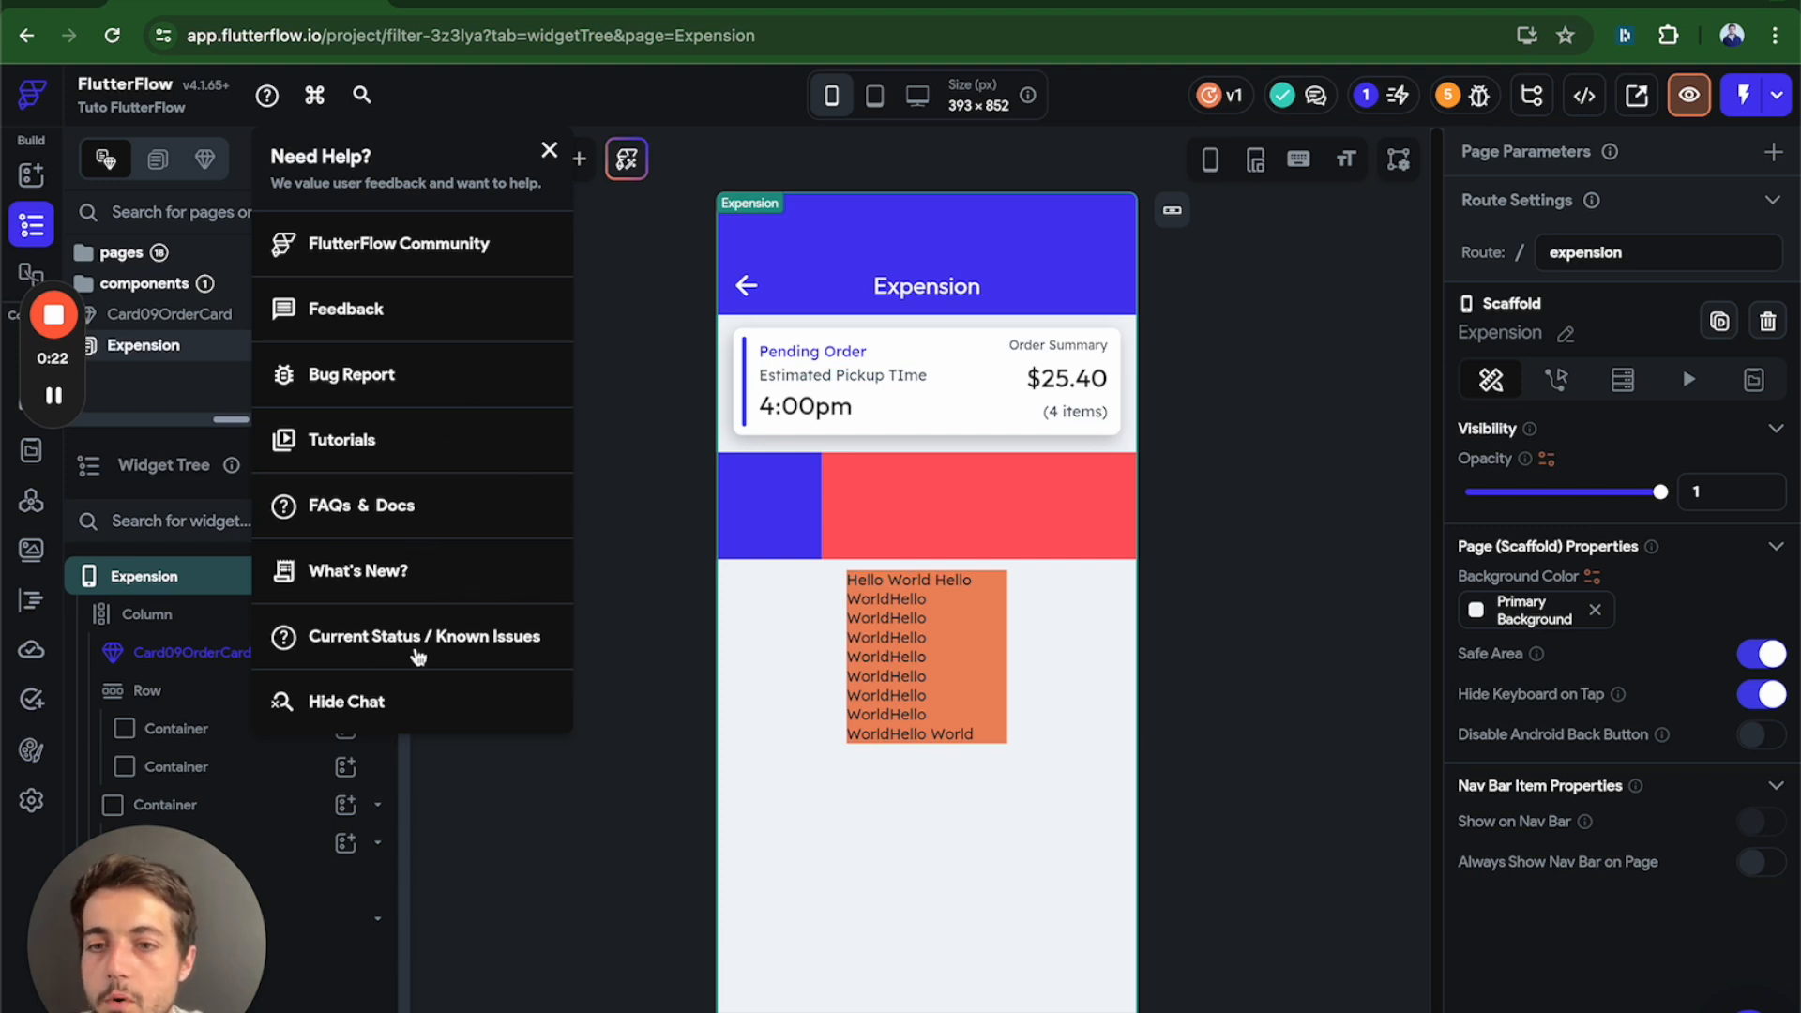
click(317, 124)
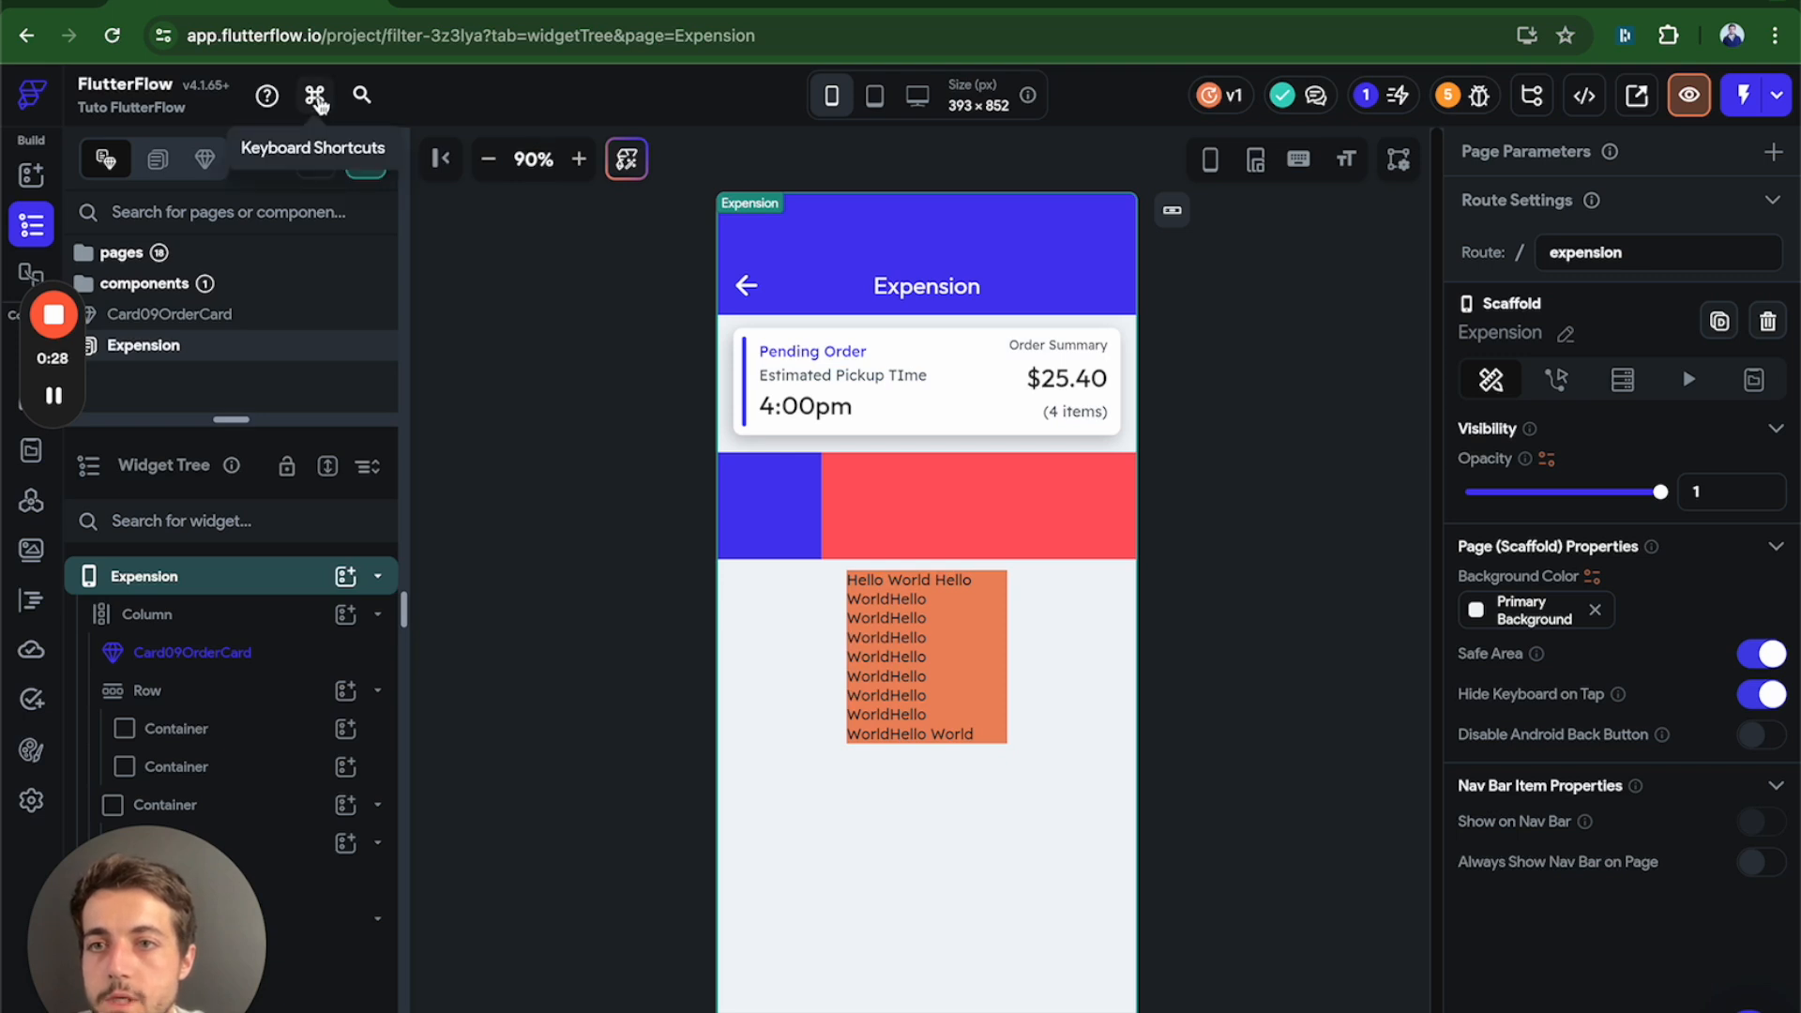
Look through the full list of keyboard shortcuts and close it.
click(316, 97)
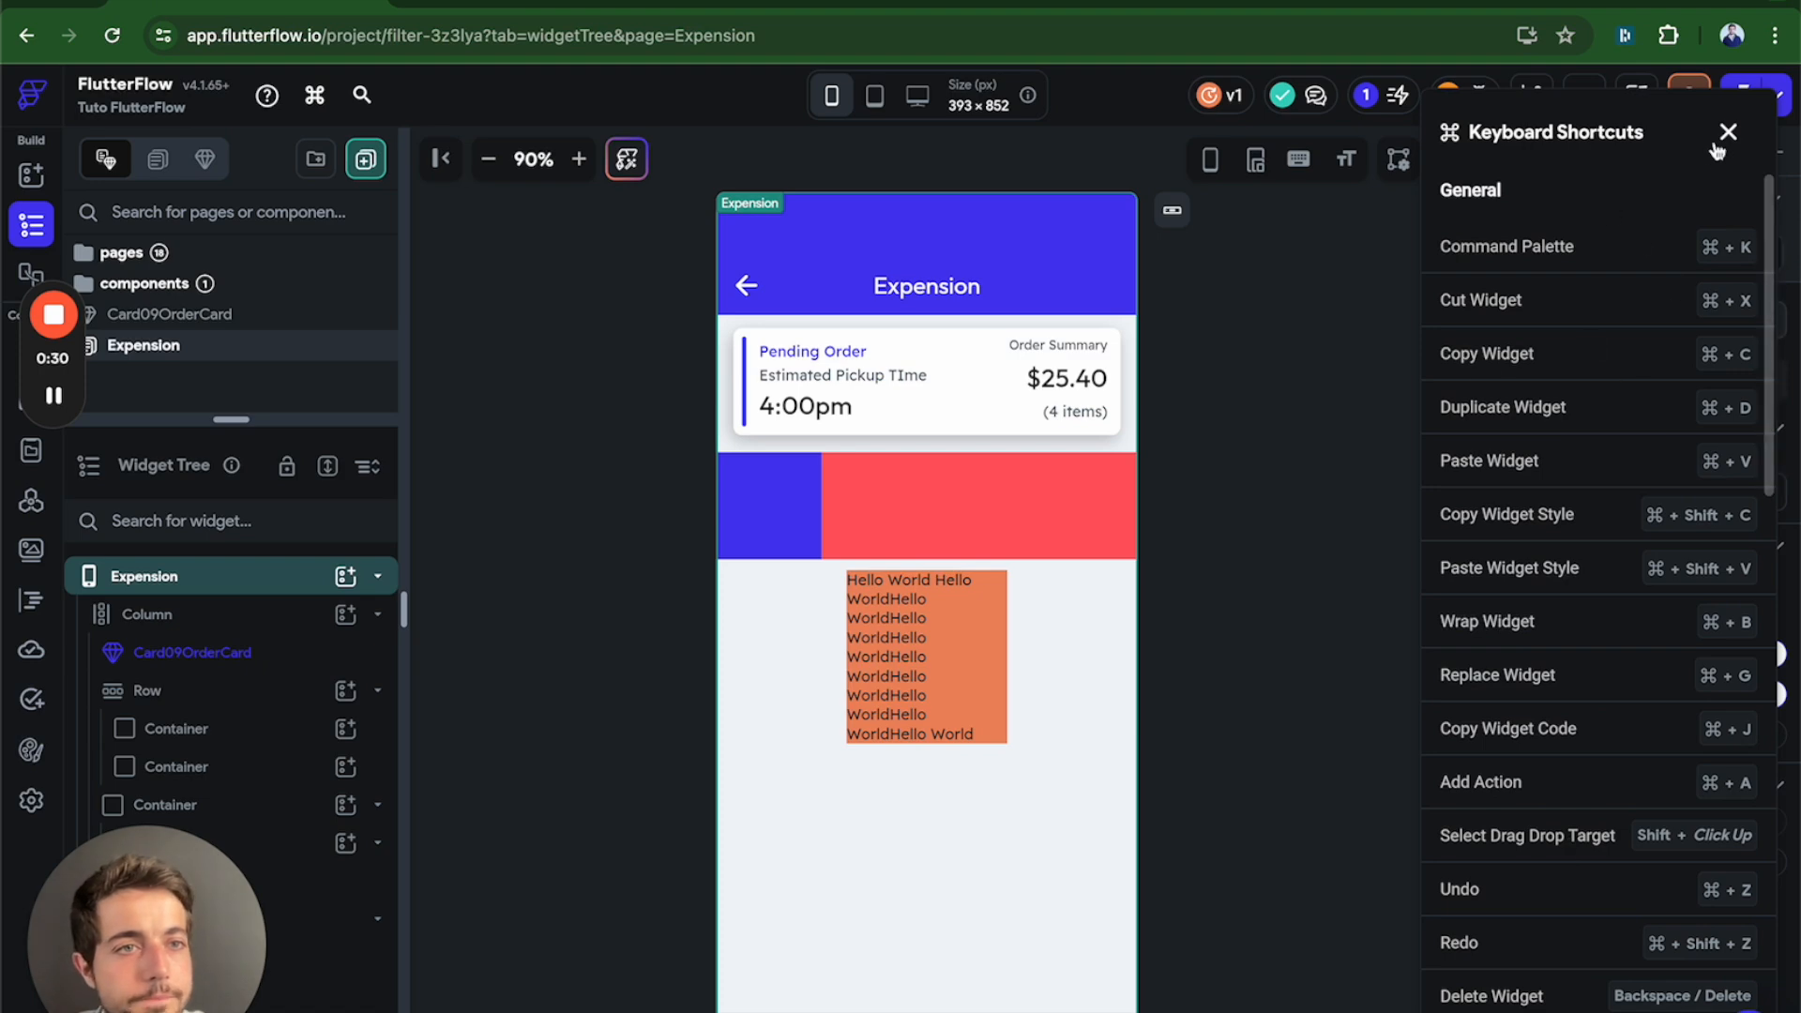
scroll(1685, 604, down, 10)
scroll(1684, 604, up, 10)
click(1728, 134)
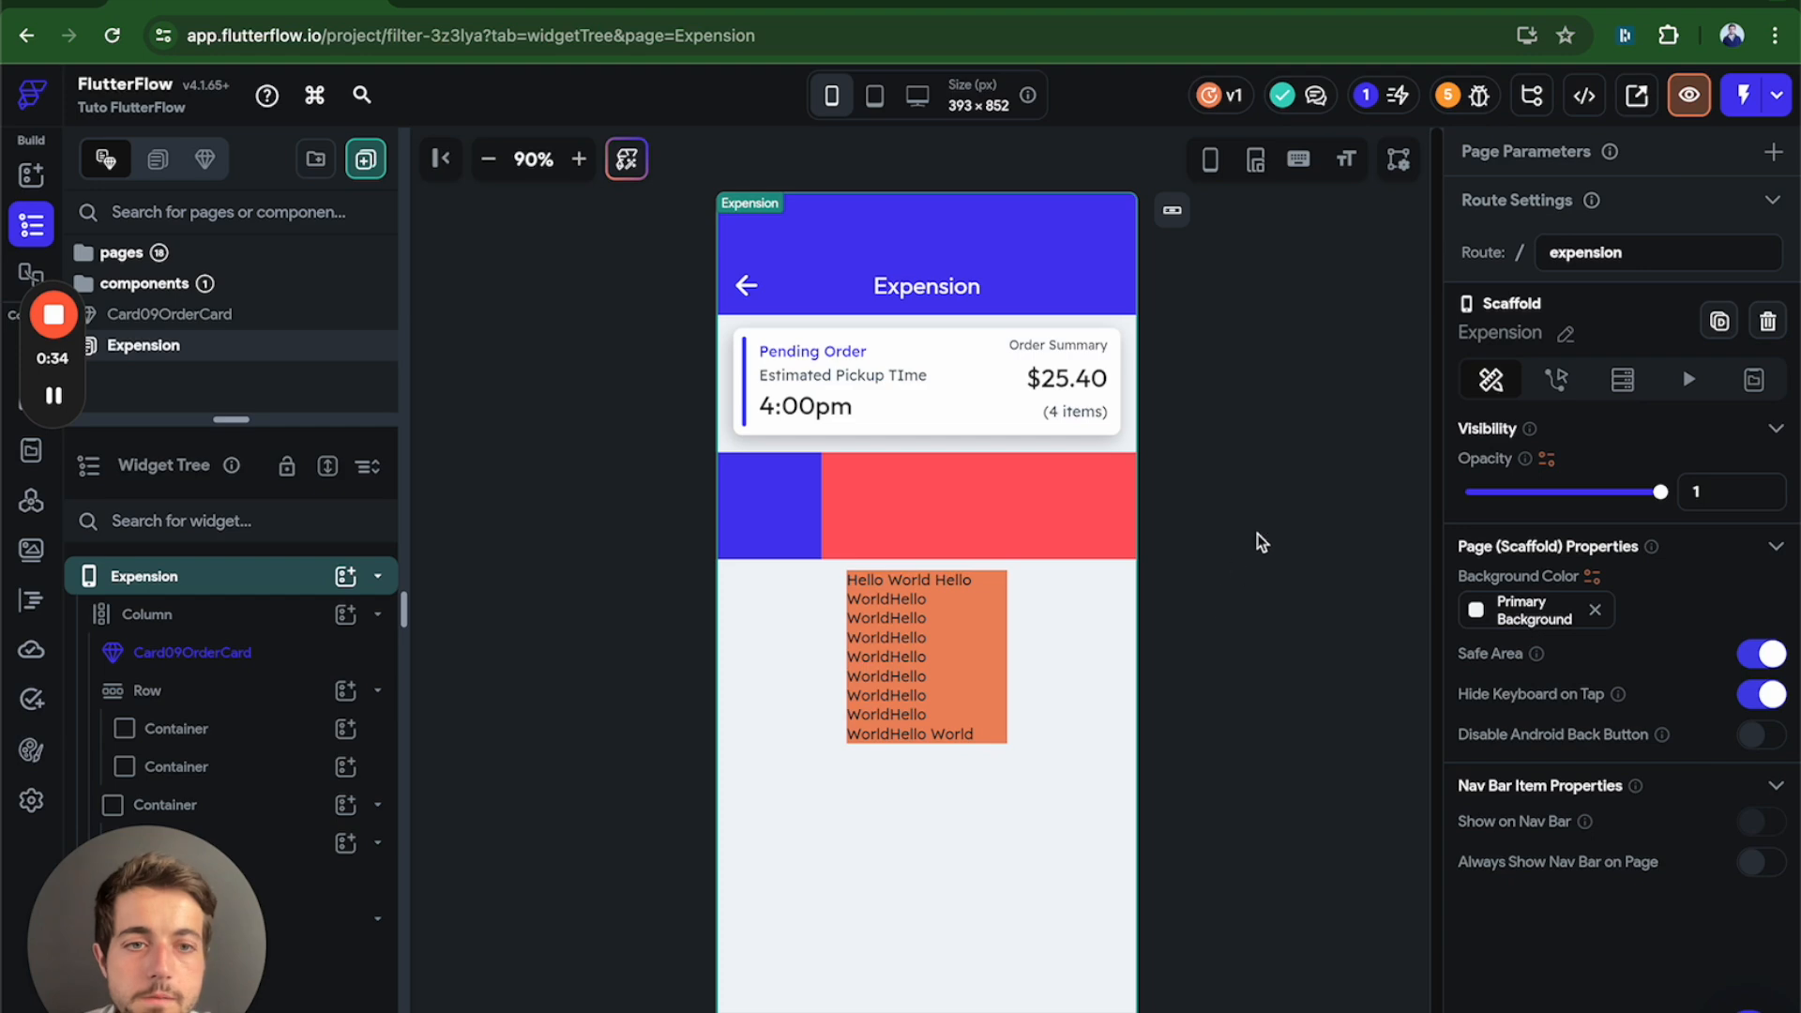
Browse the widgets in the floating Add Elements window, and view the available commands in the Command Palette.
key(super+slash)
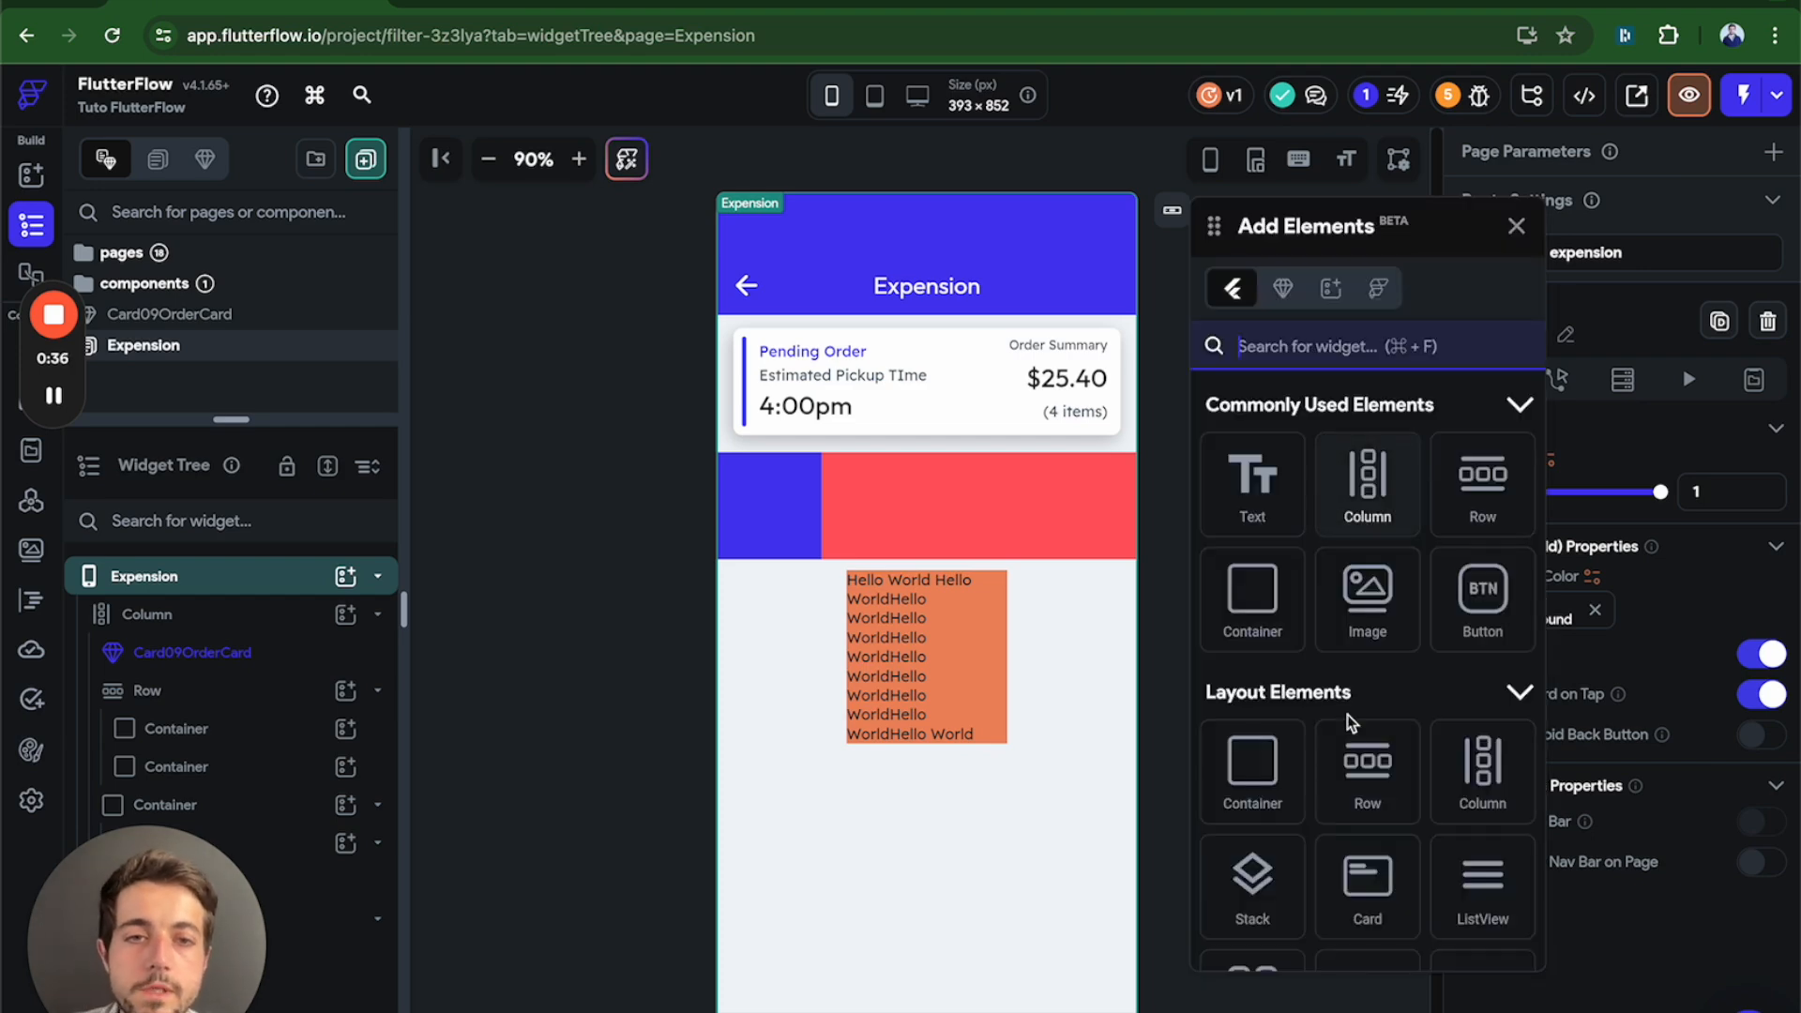
scroll(1388, 647, down, 6)
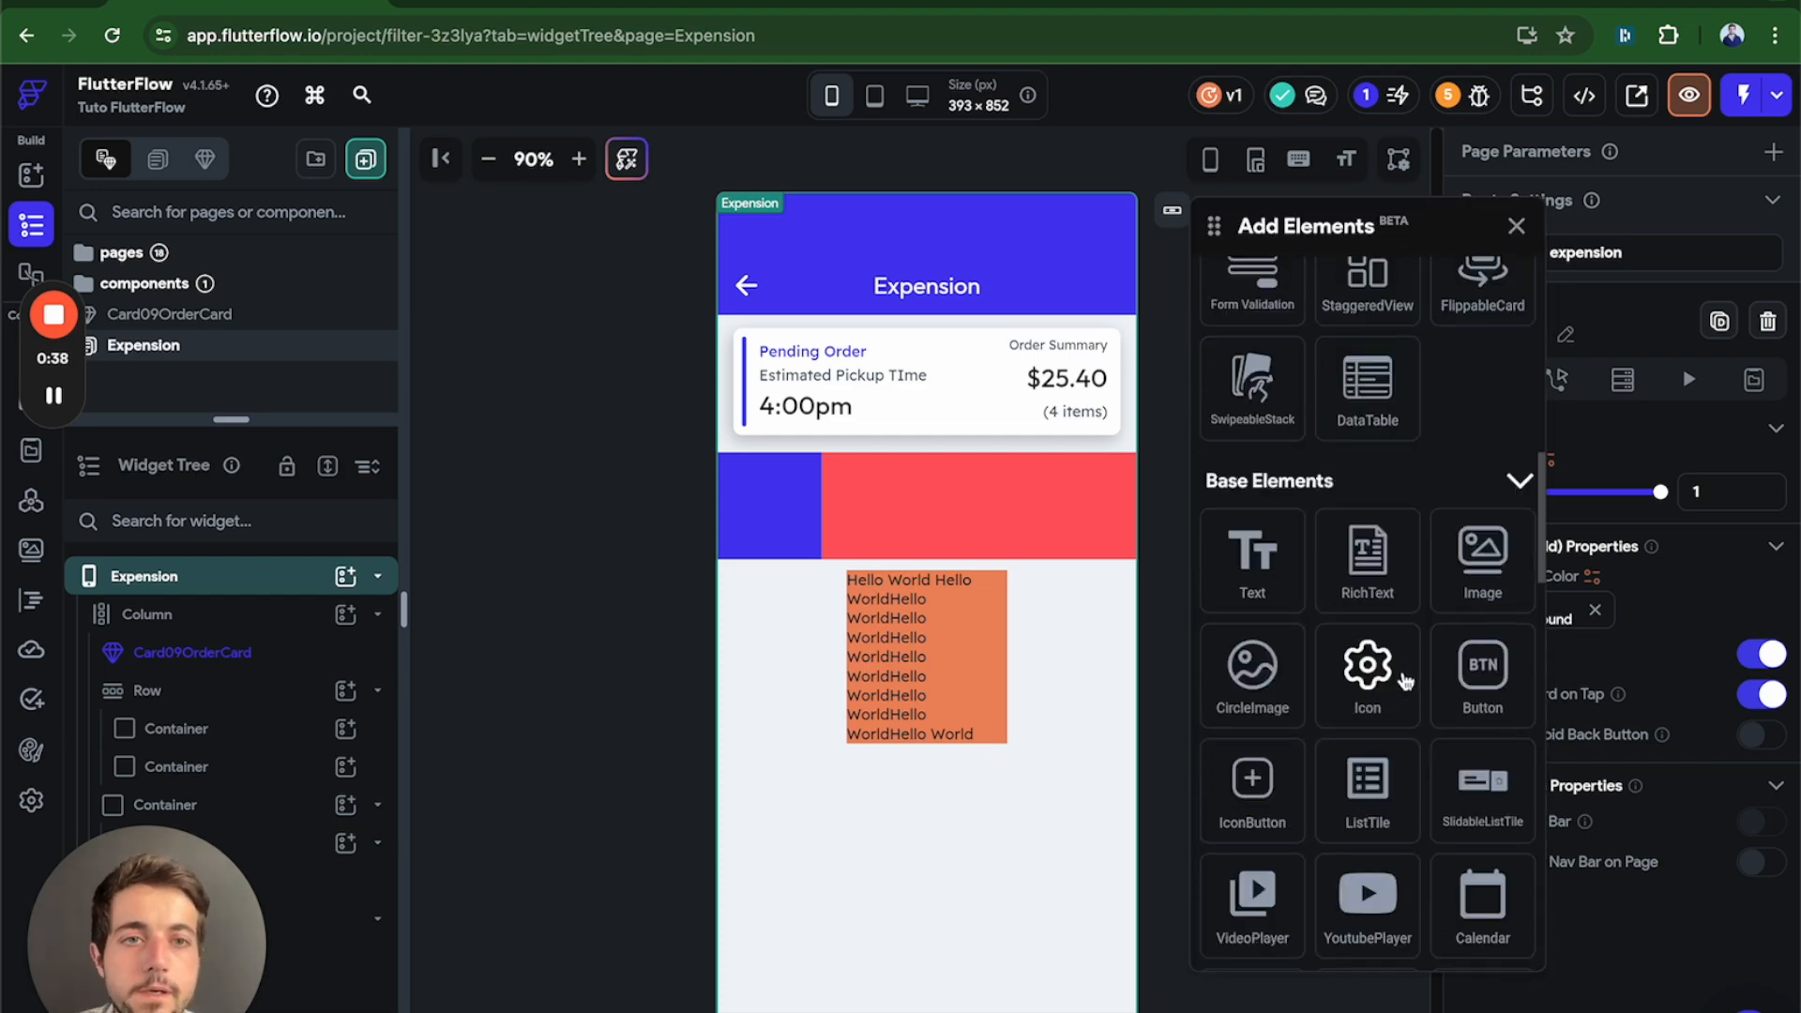
scroll(1407, 677, up, 5)
scroll(1406, 681, up, 1)
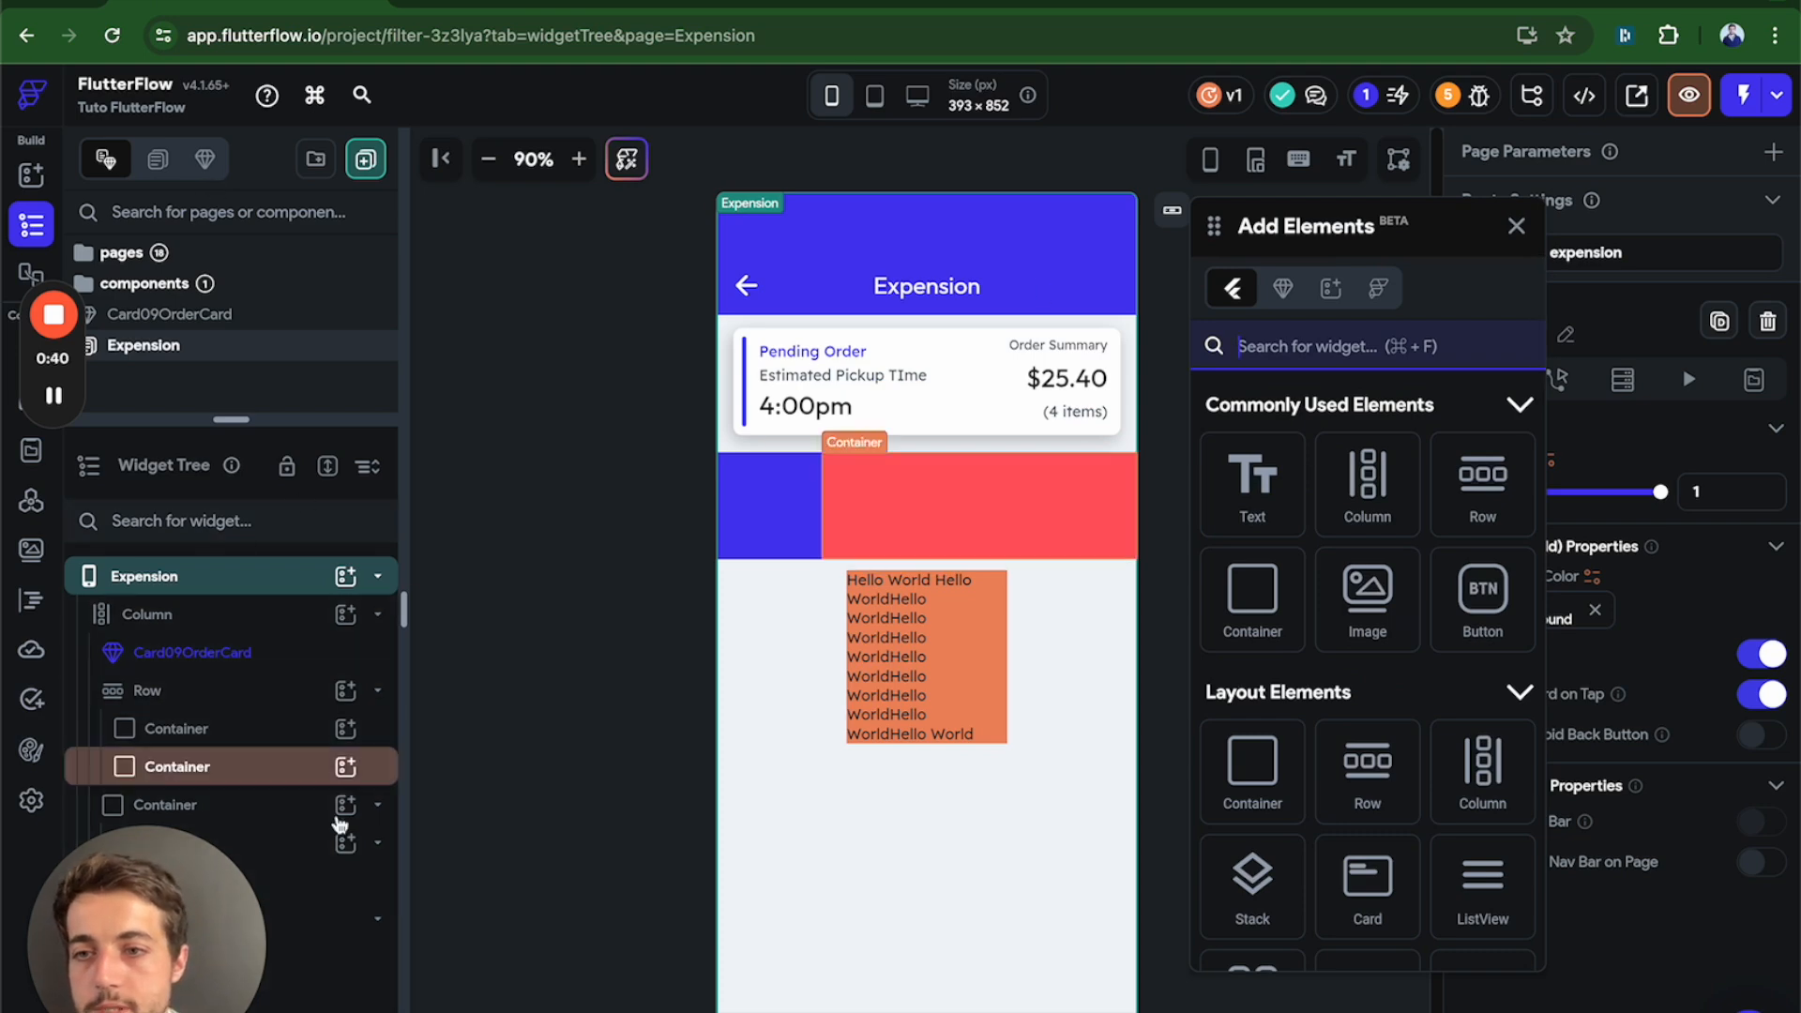
click(1515, 226)
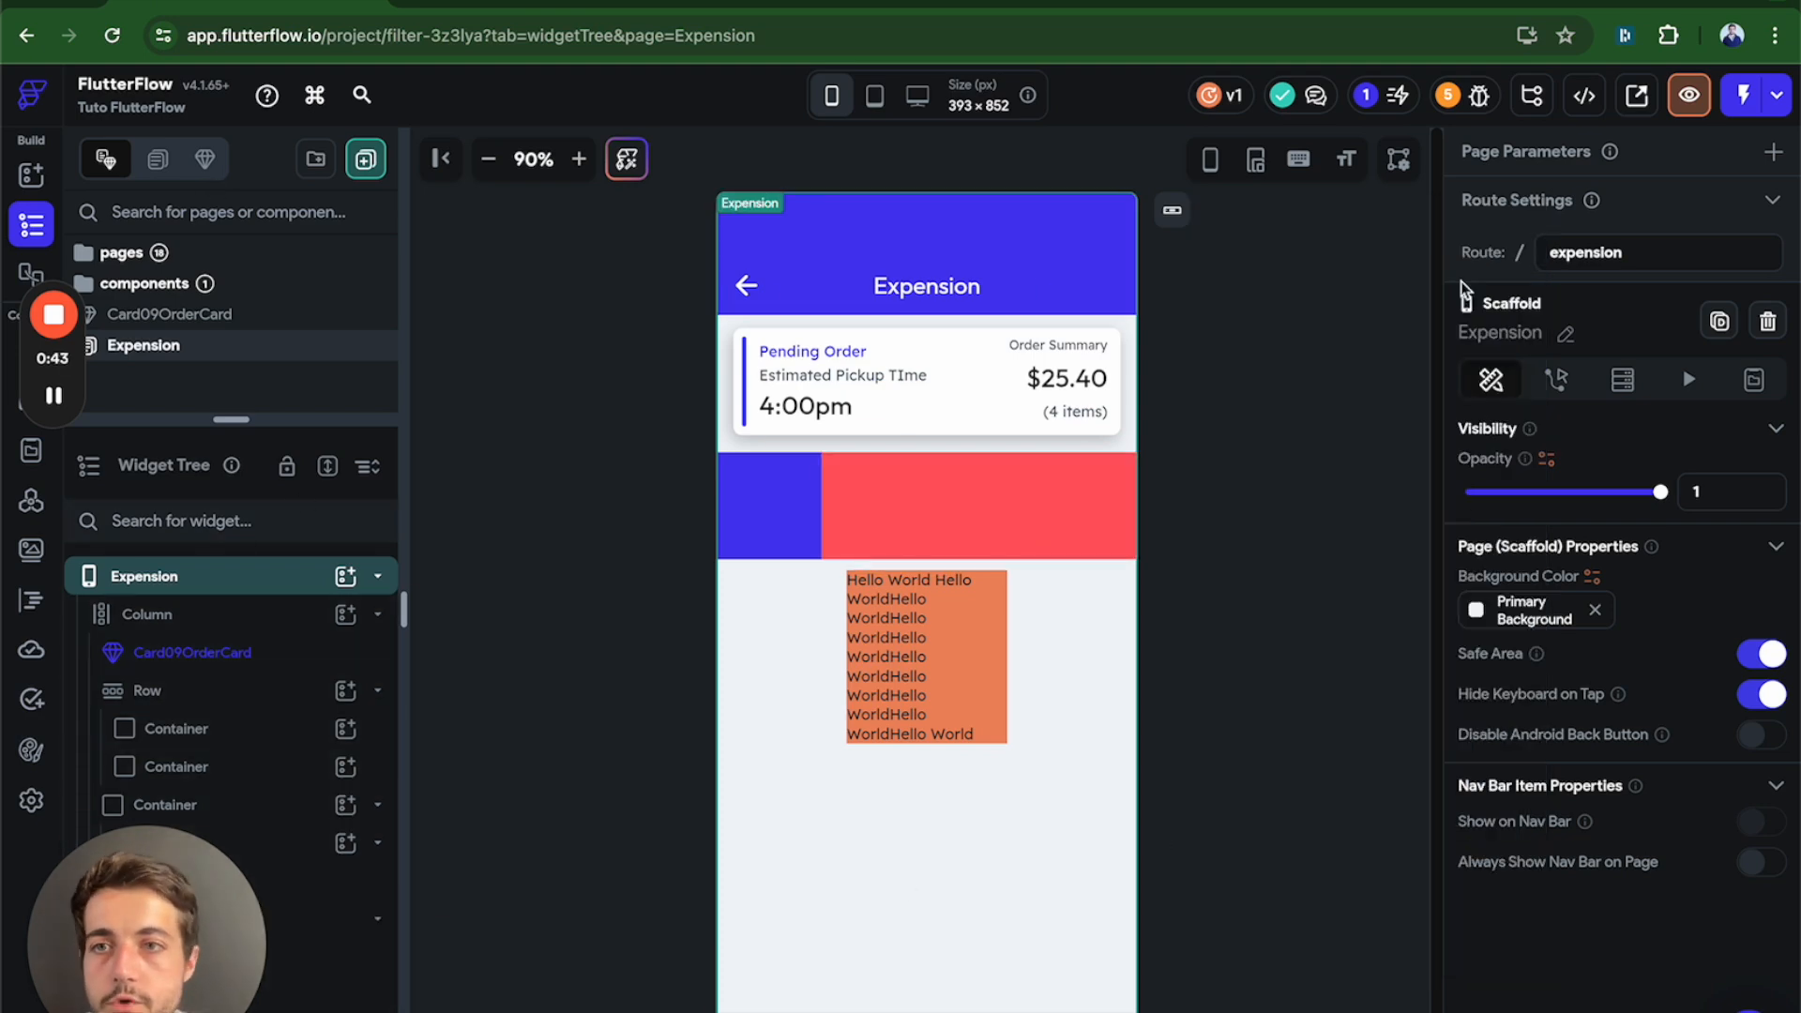
click(362, 95)
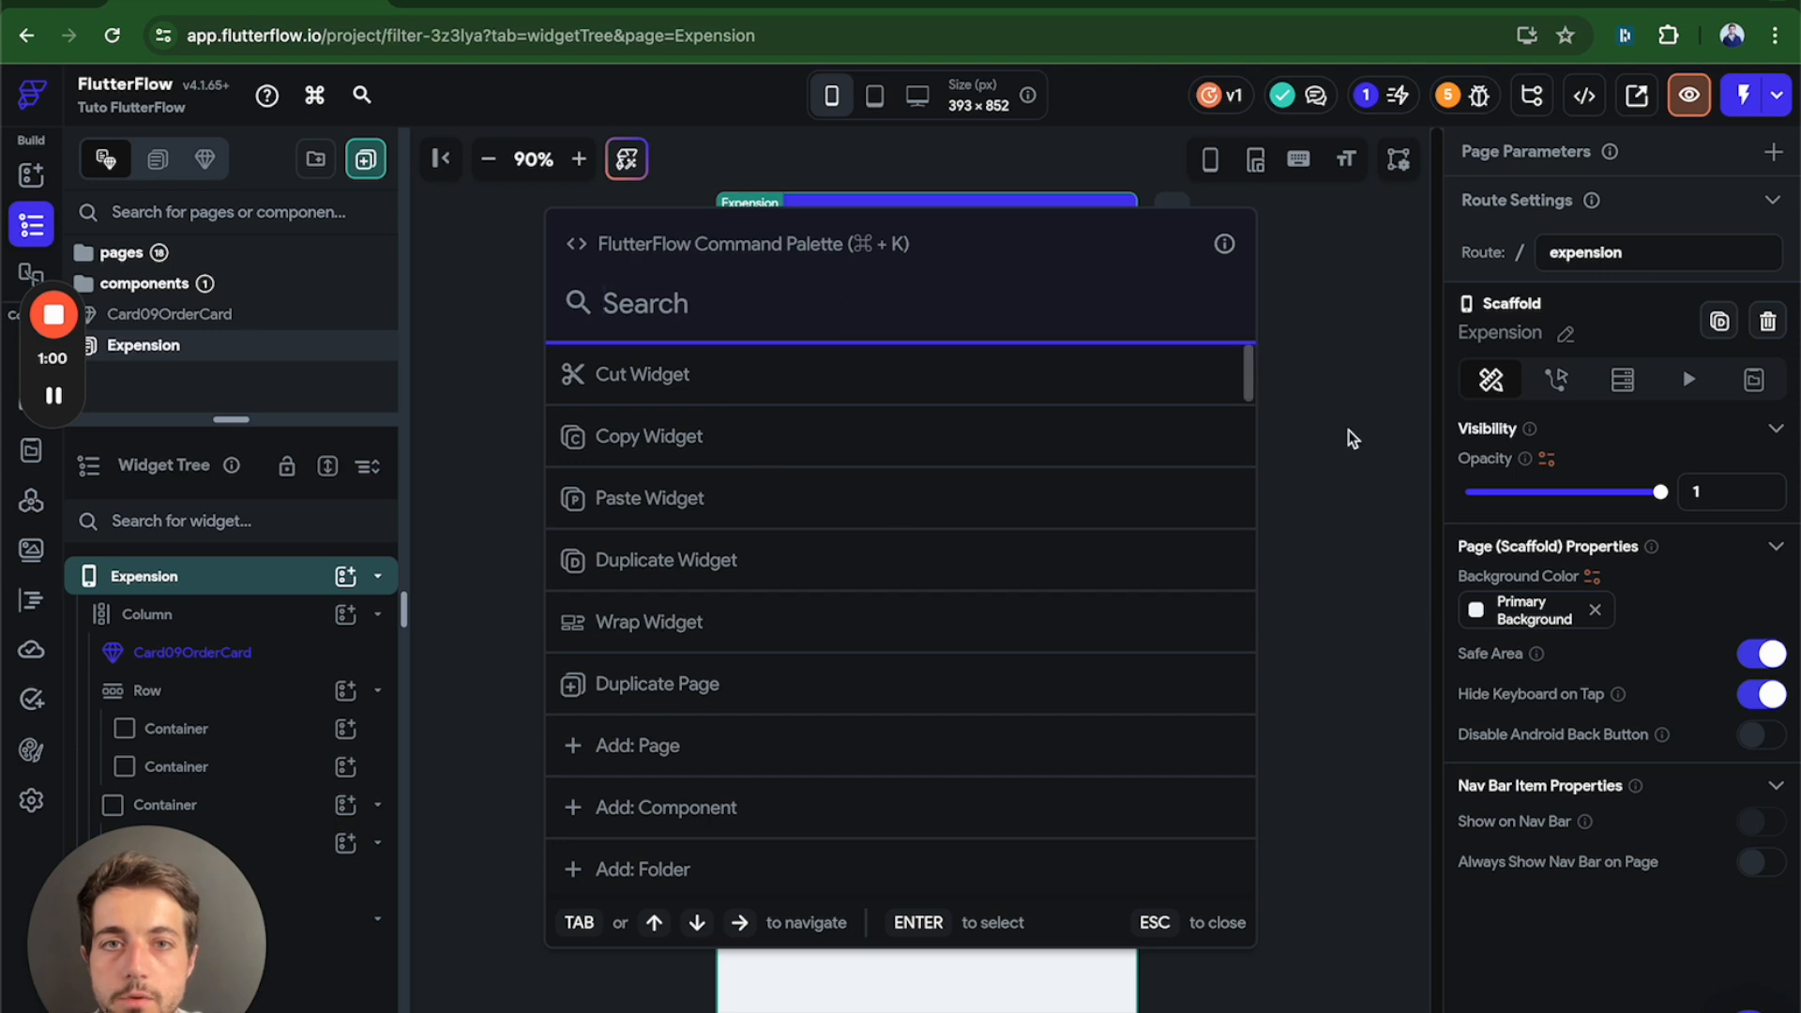
click(1363, 511)
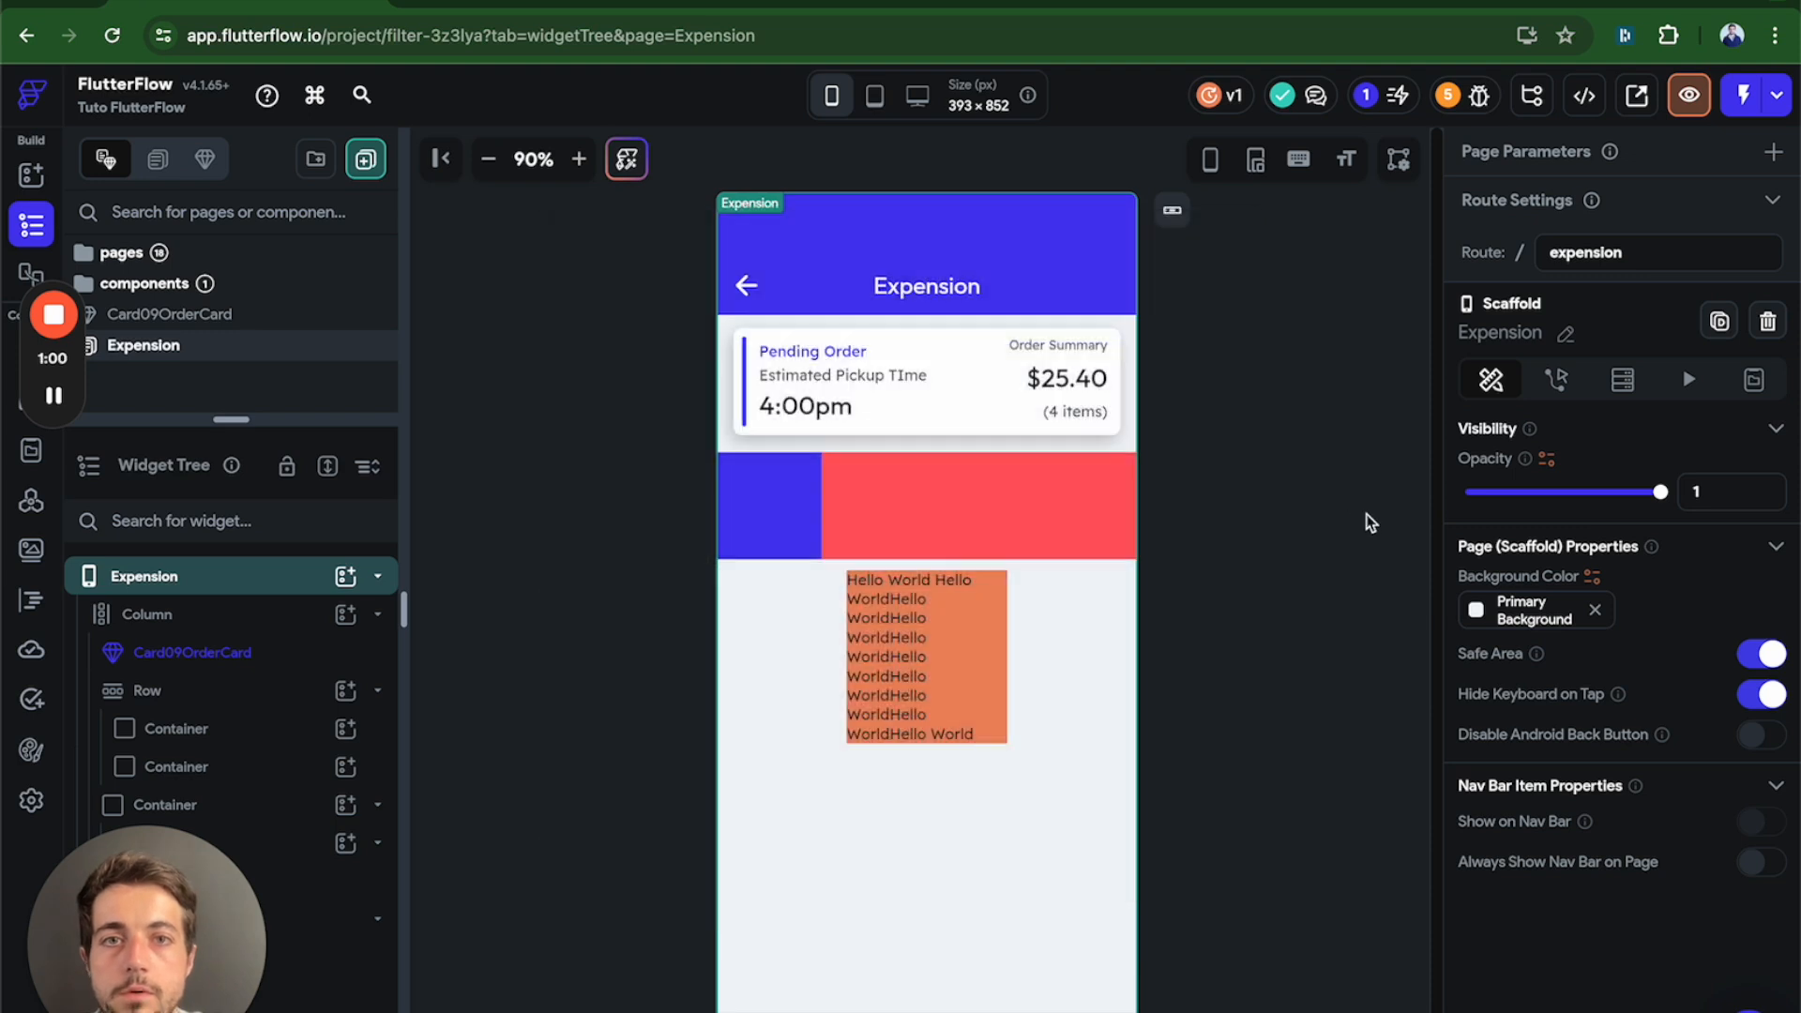
View the phone model options, preview the Expension page at tablet and desktop sizes, and return to the phone size.
click(831, 101)
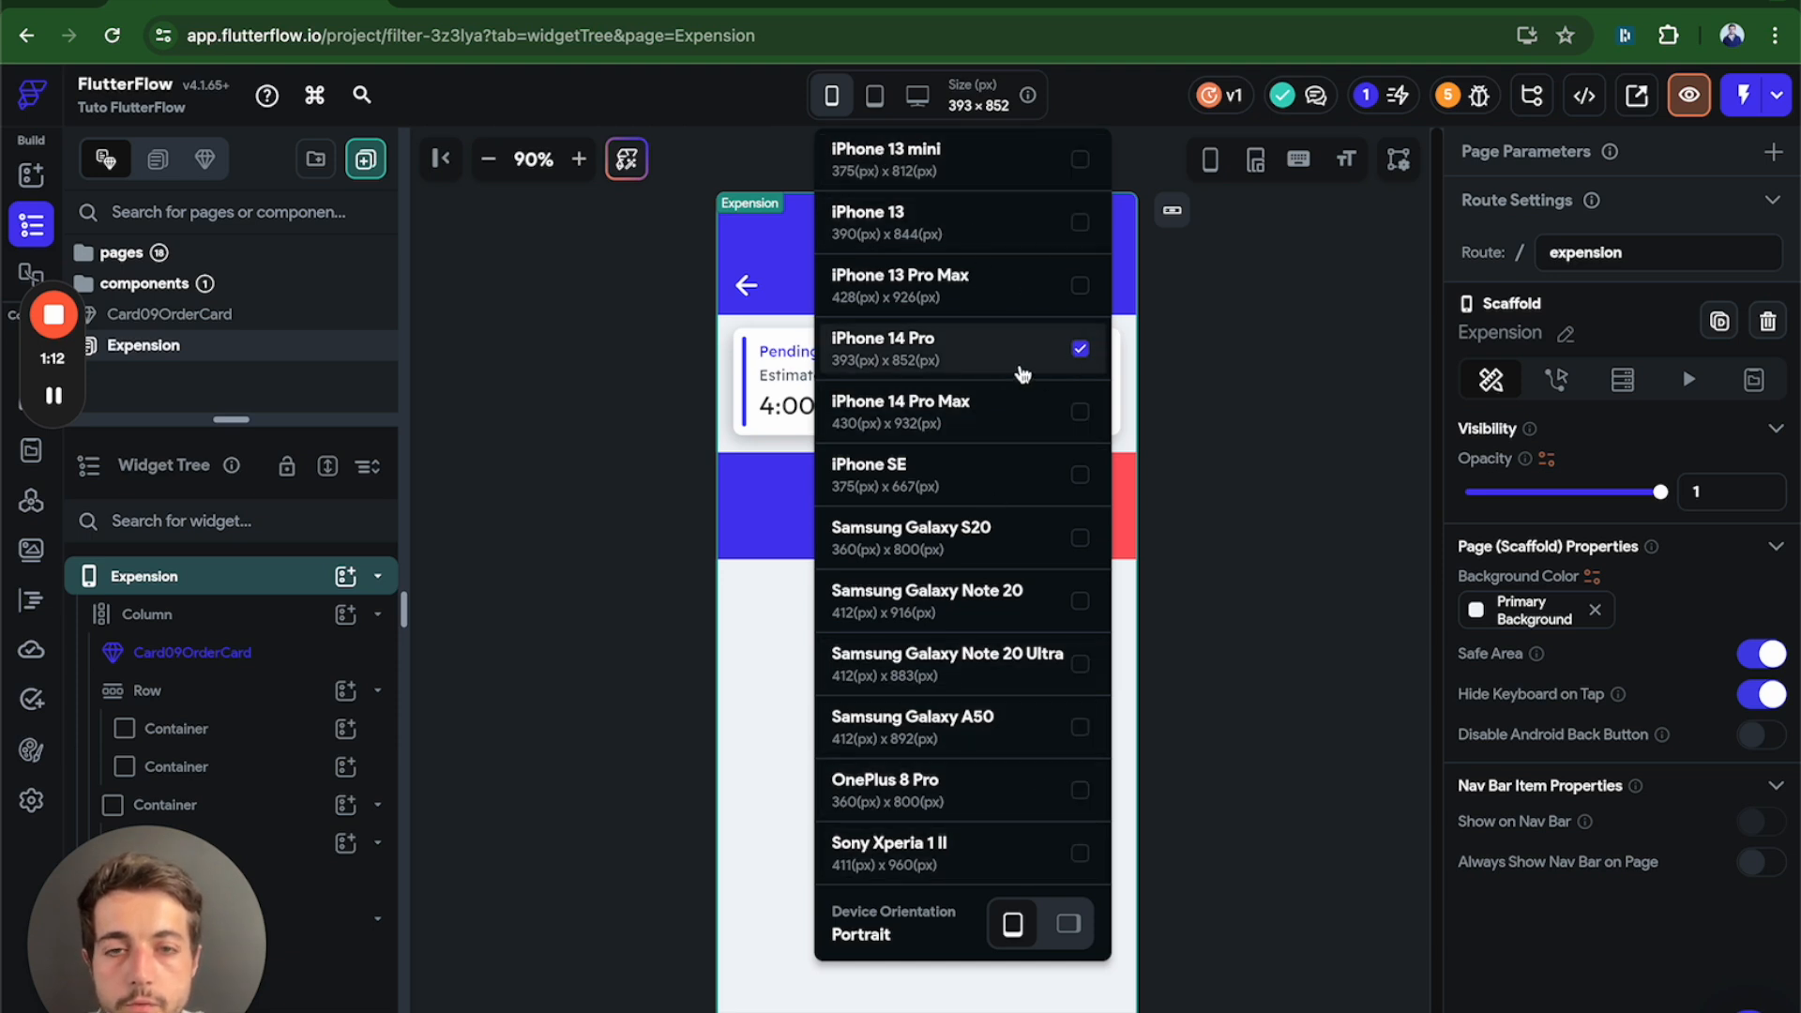
click(1190, 349)
click(874, 96)
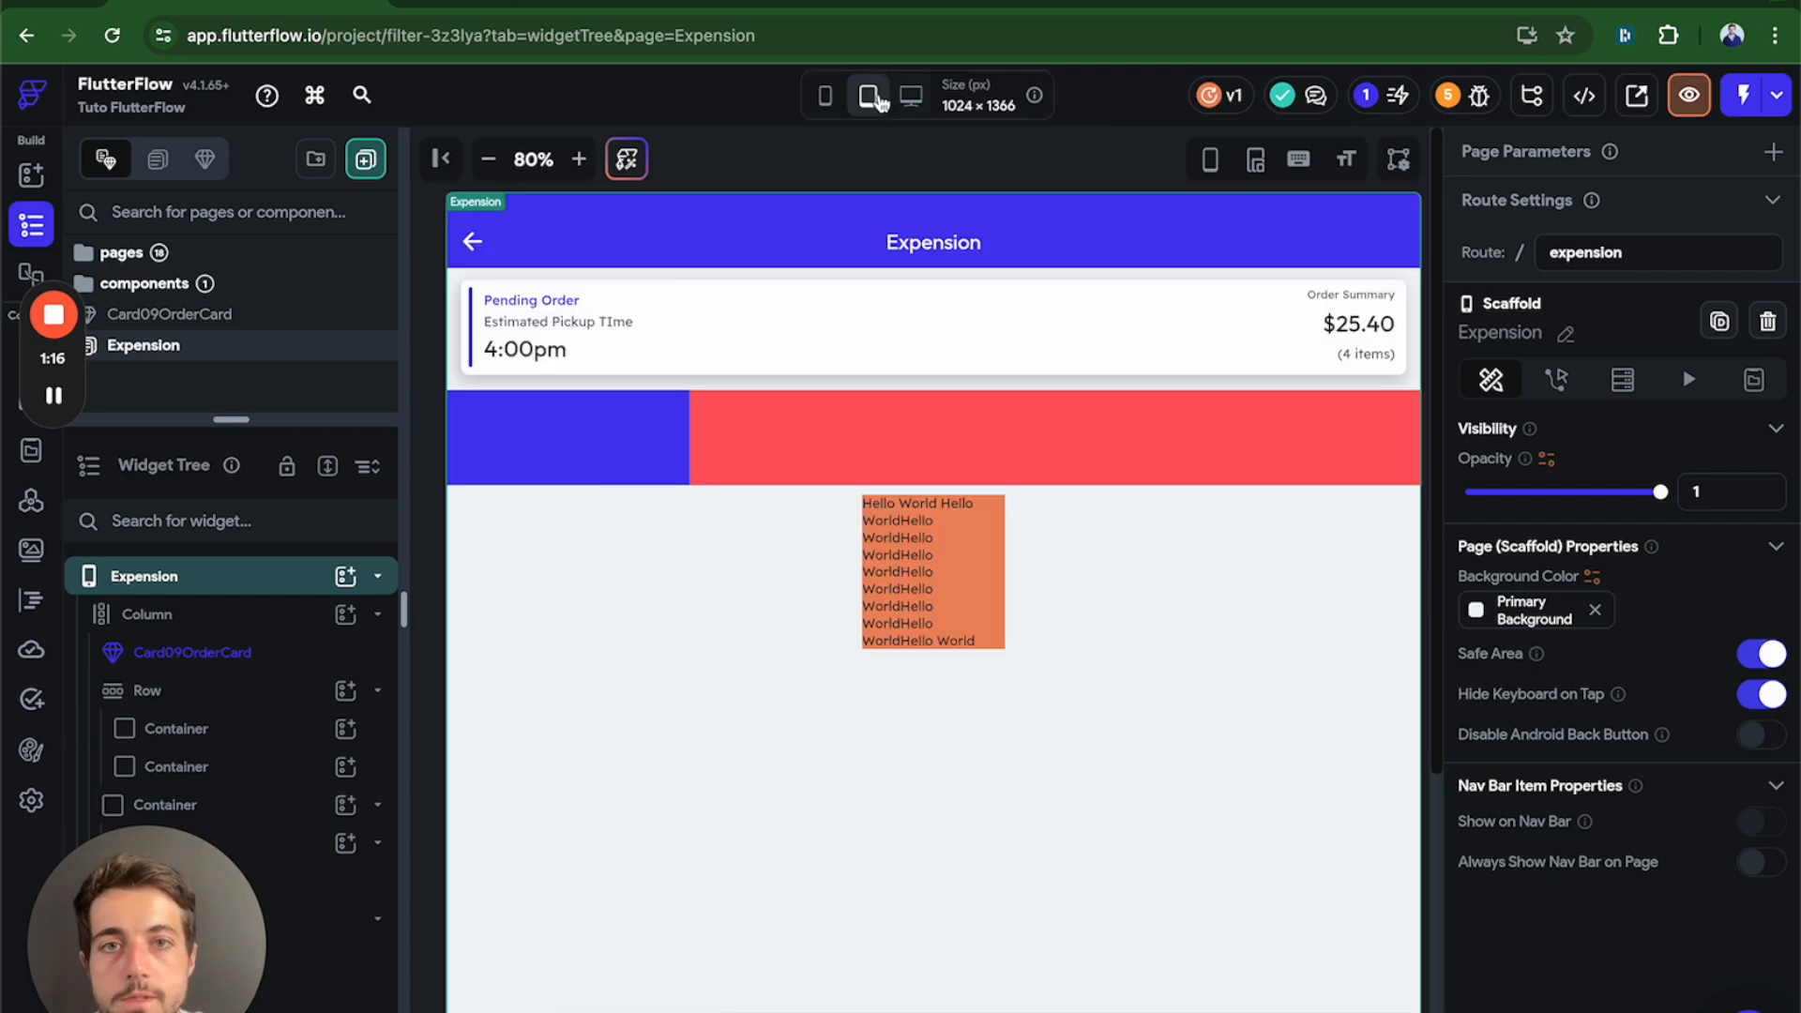
click(909, 97)
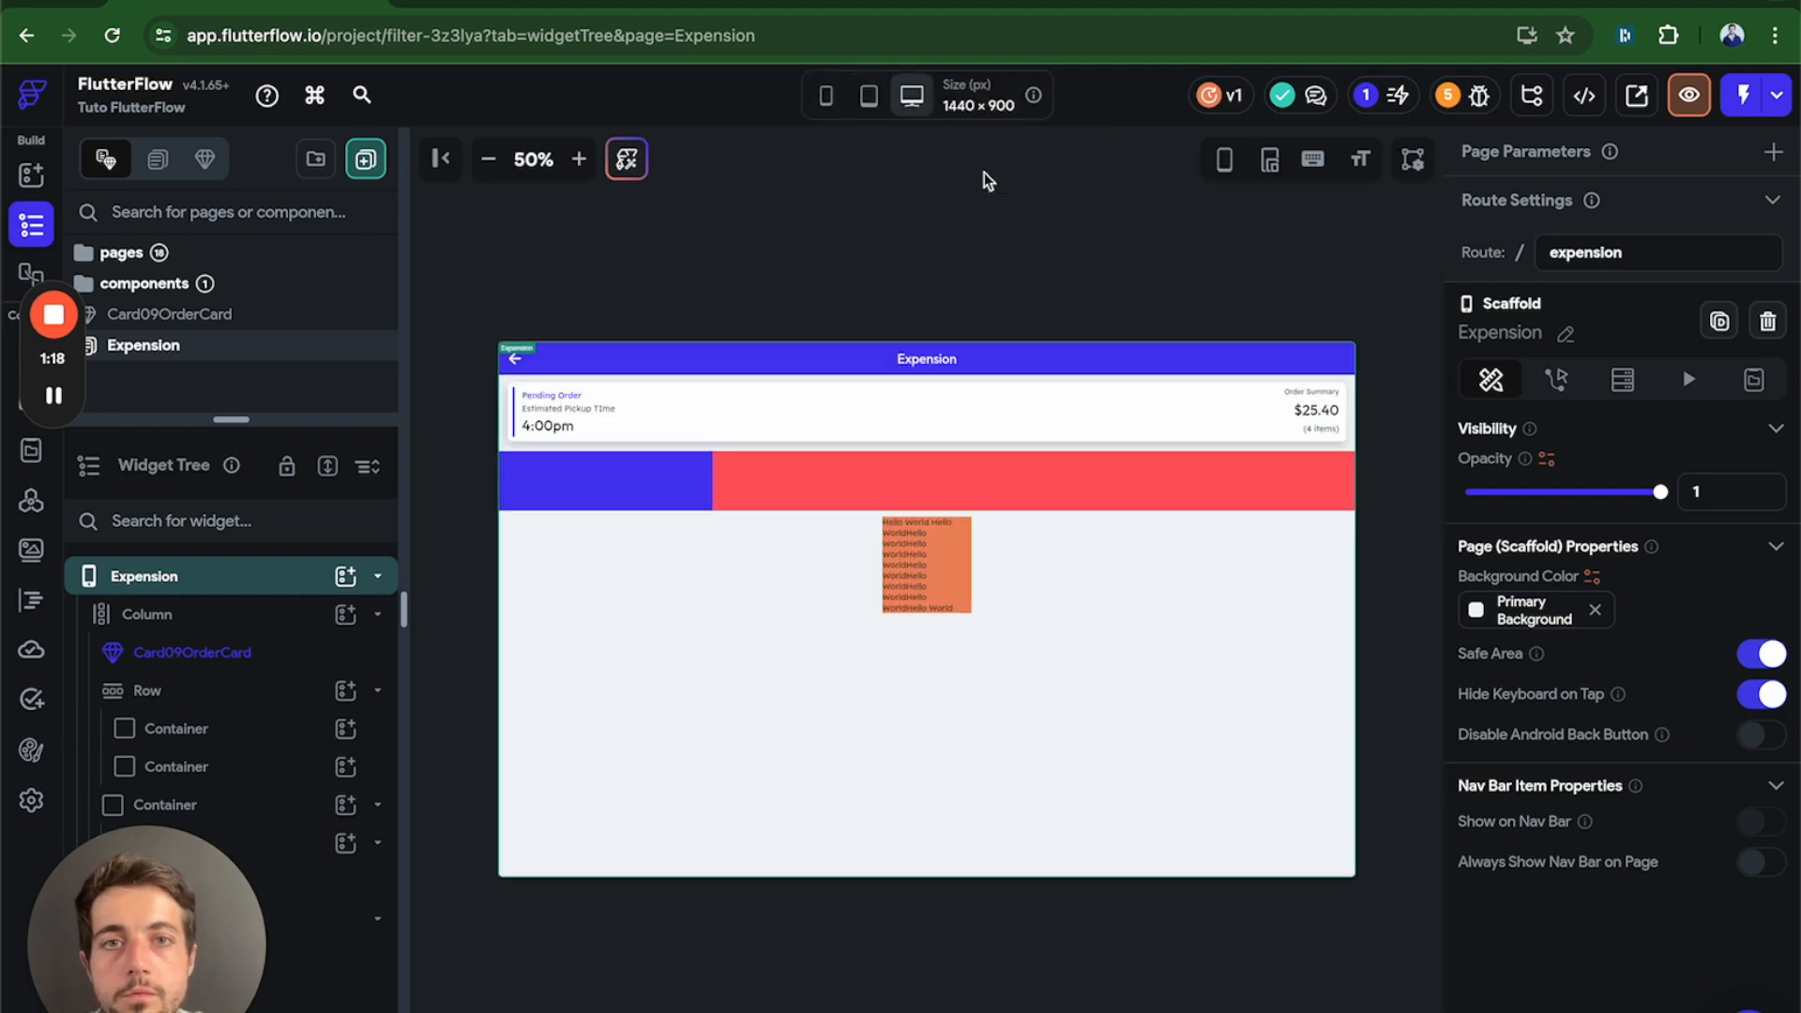
click(864, 101)
click(826, 103)
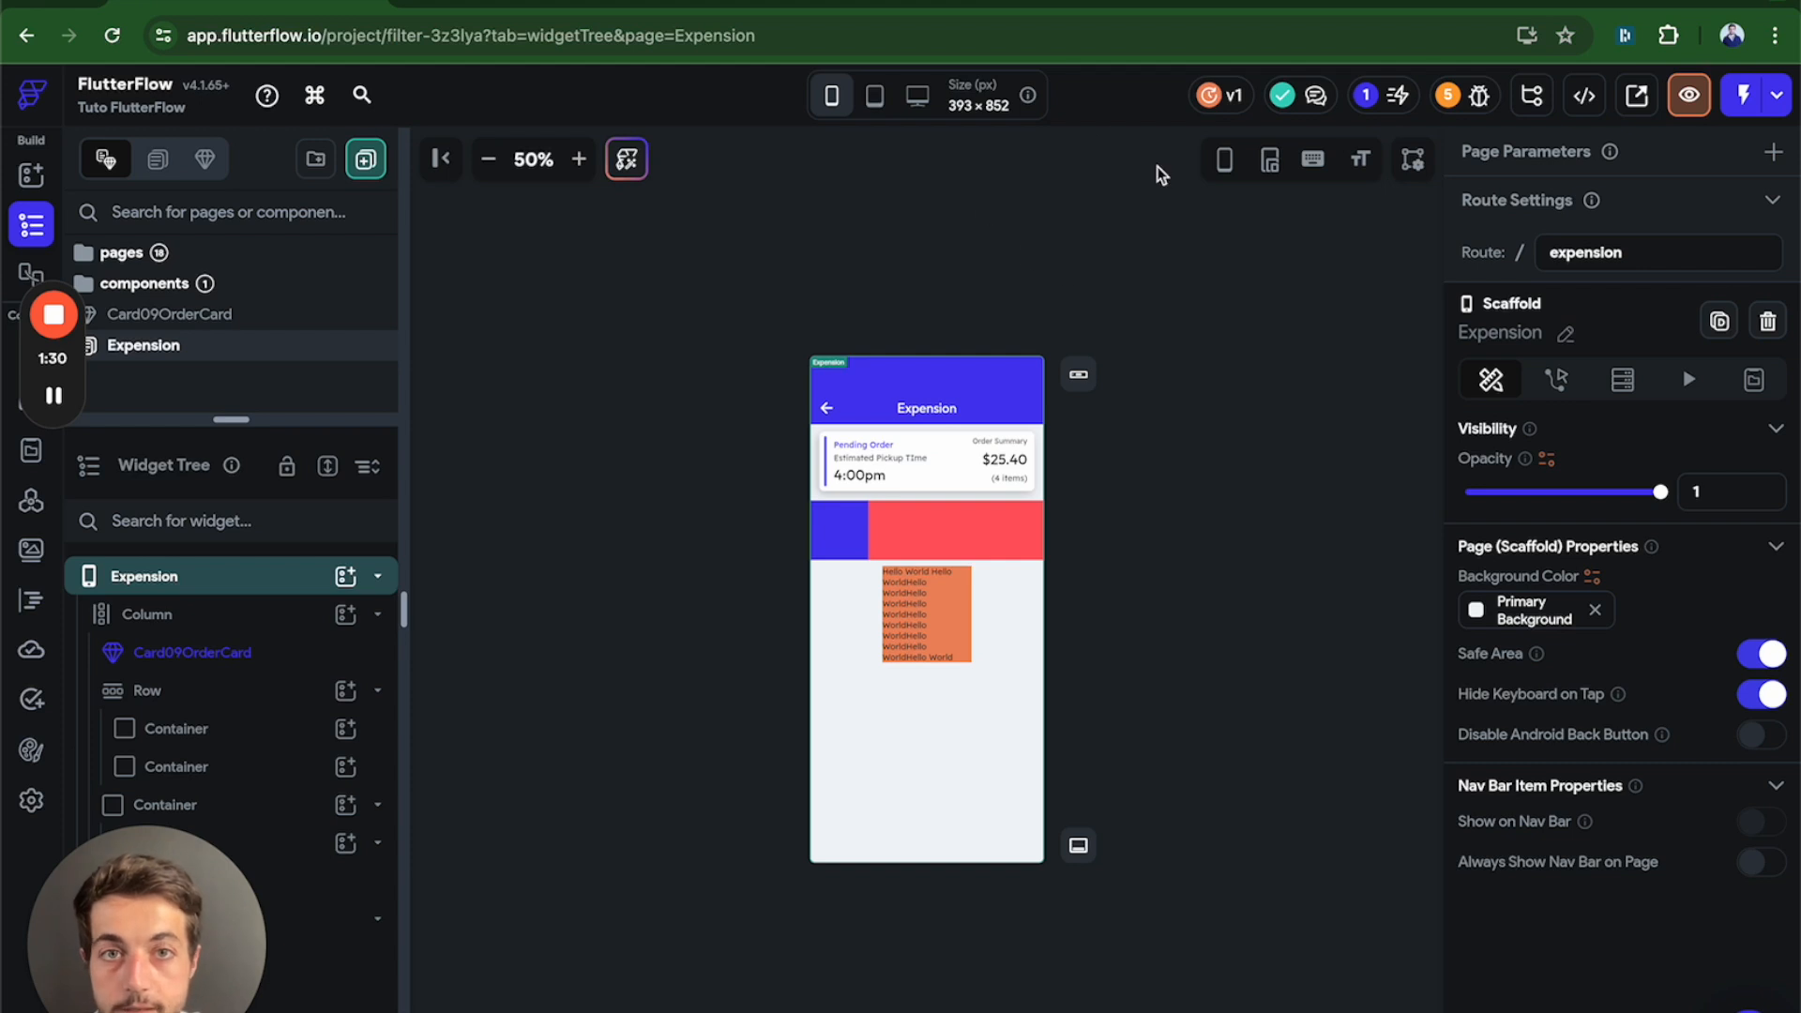
Review the project history's saved versions and the snapshots from June 29, June 27 and June 19, 2024.
click(1234, 95)
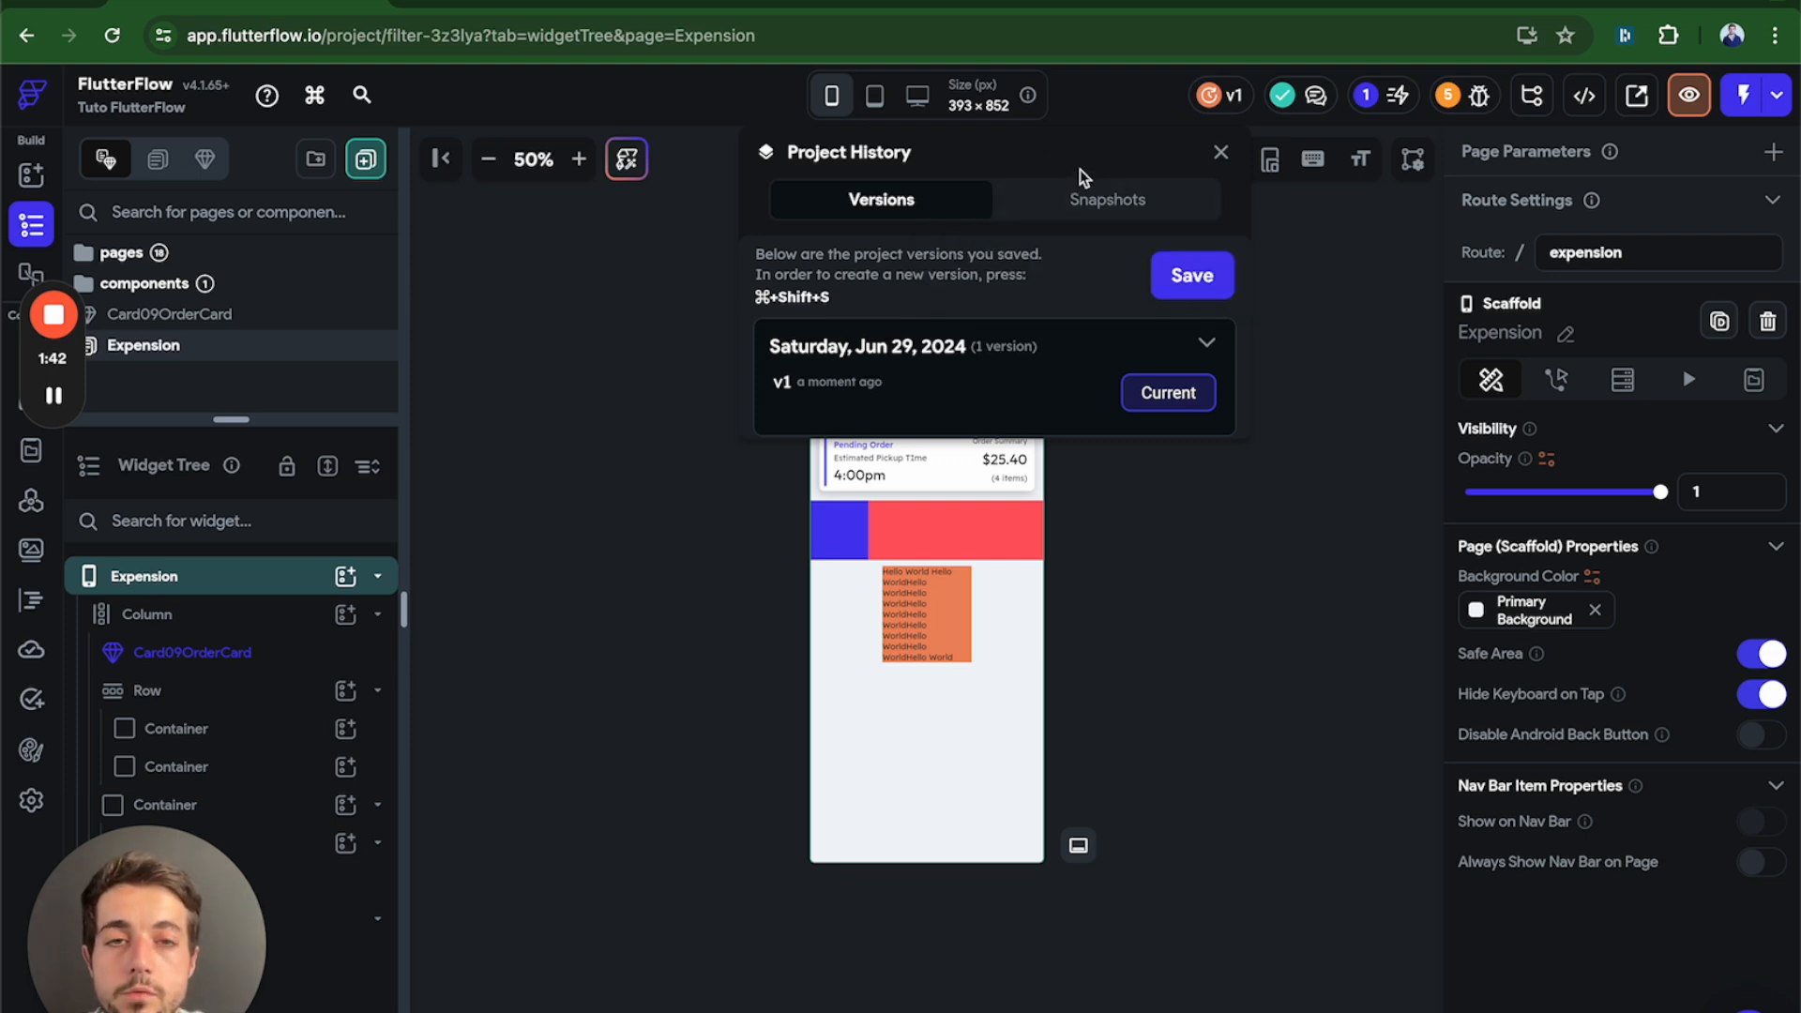
click(1079, 199)
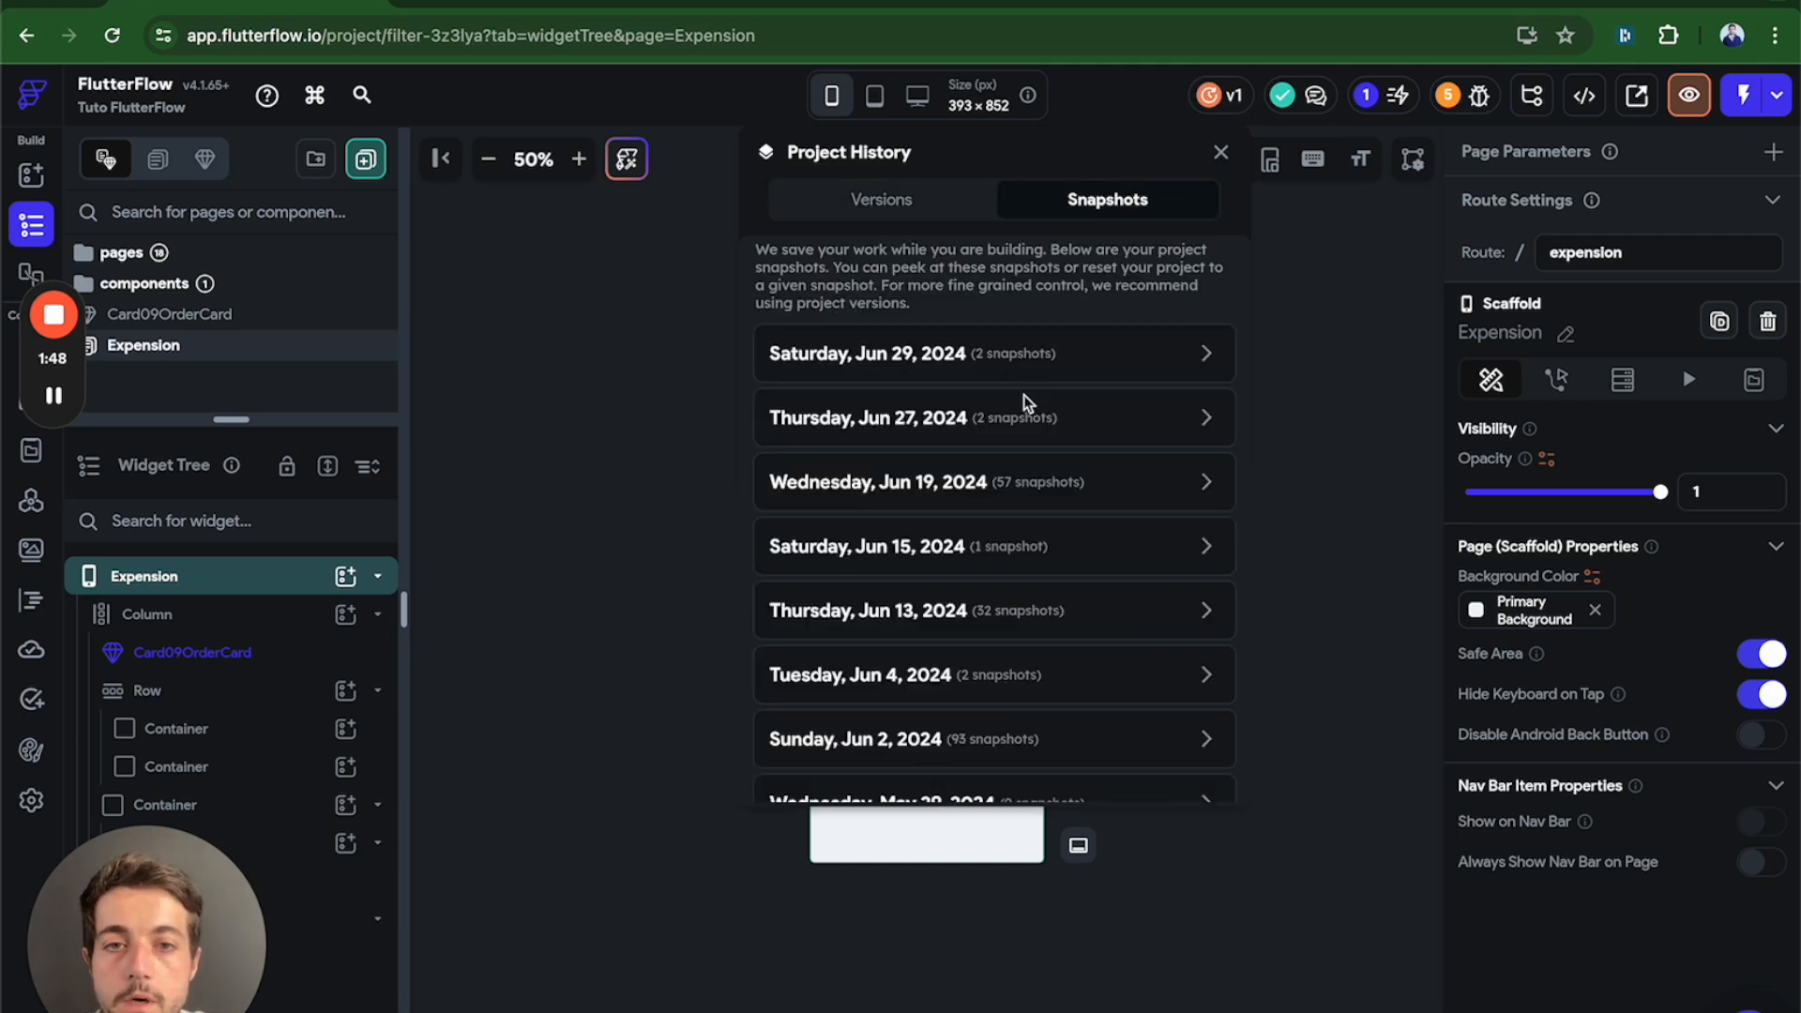
click(1042, 358)
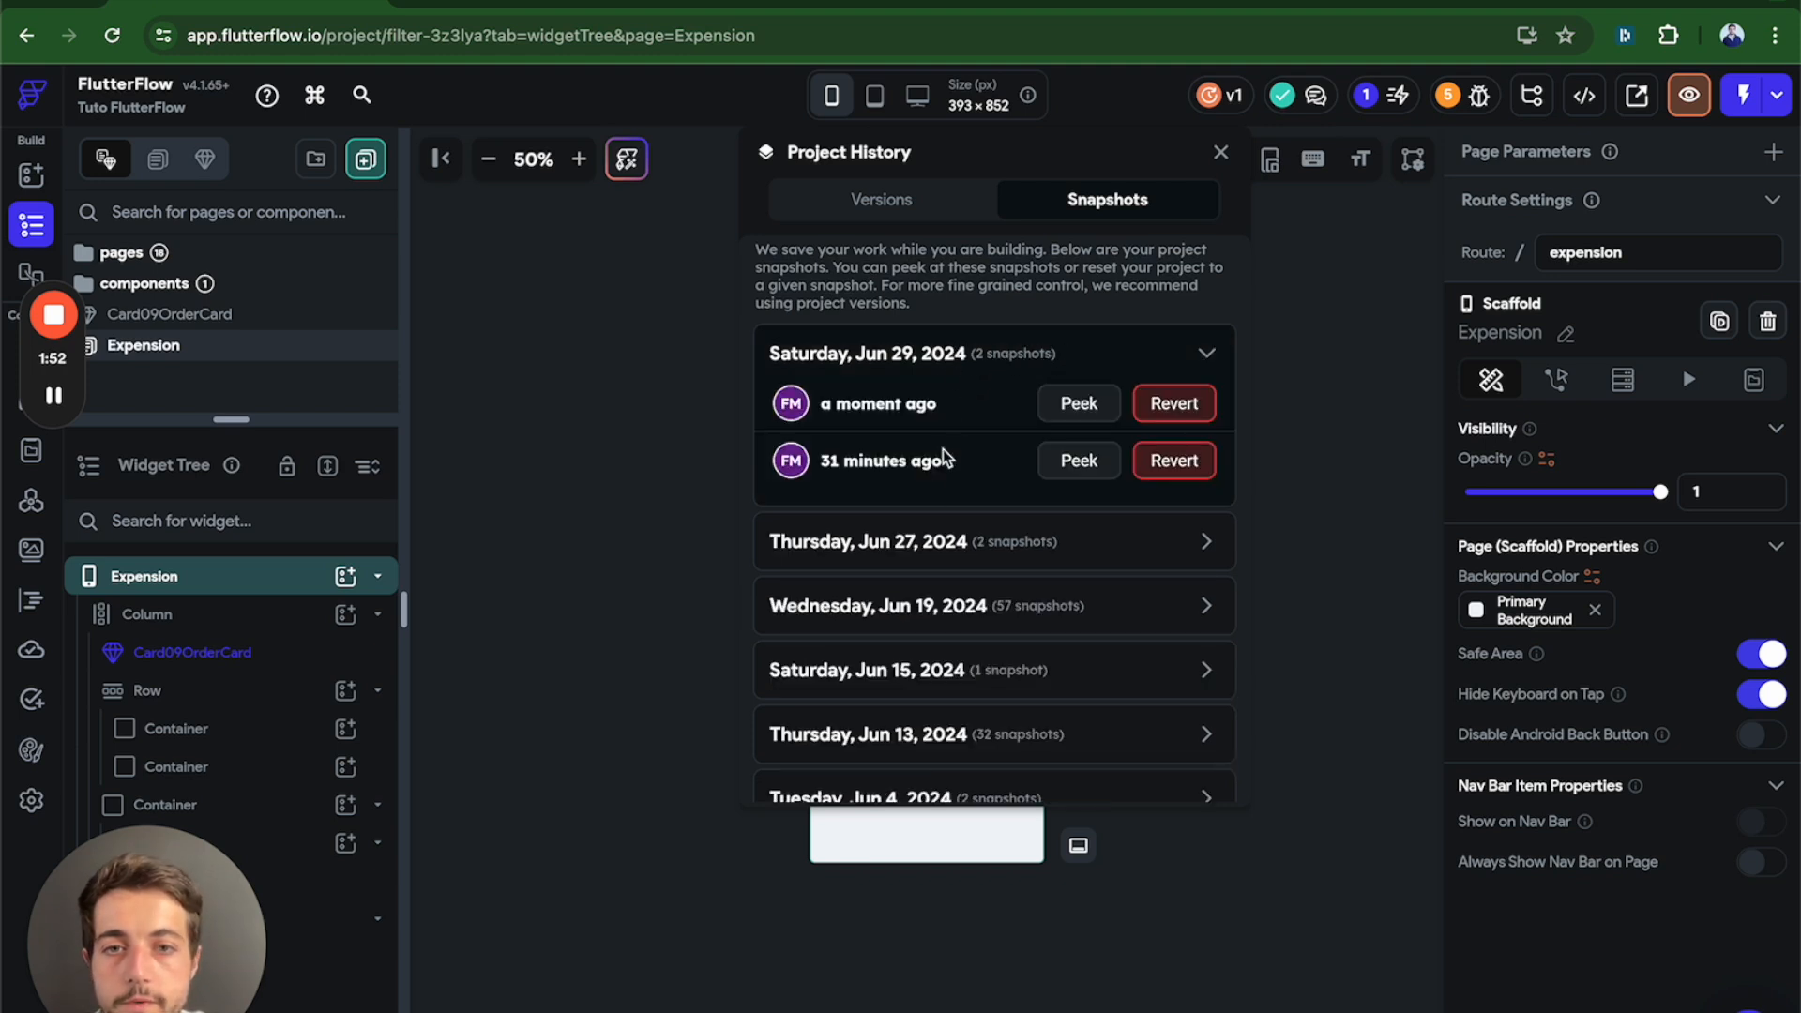
click(851, 364)
click(857, 418)
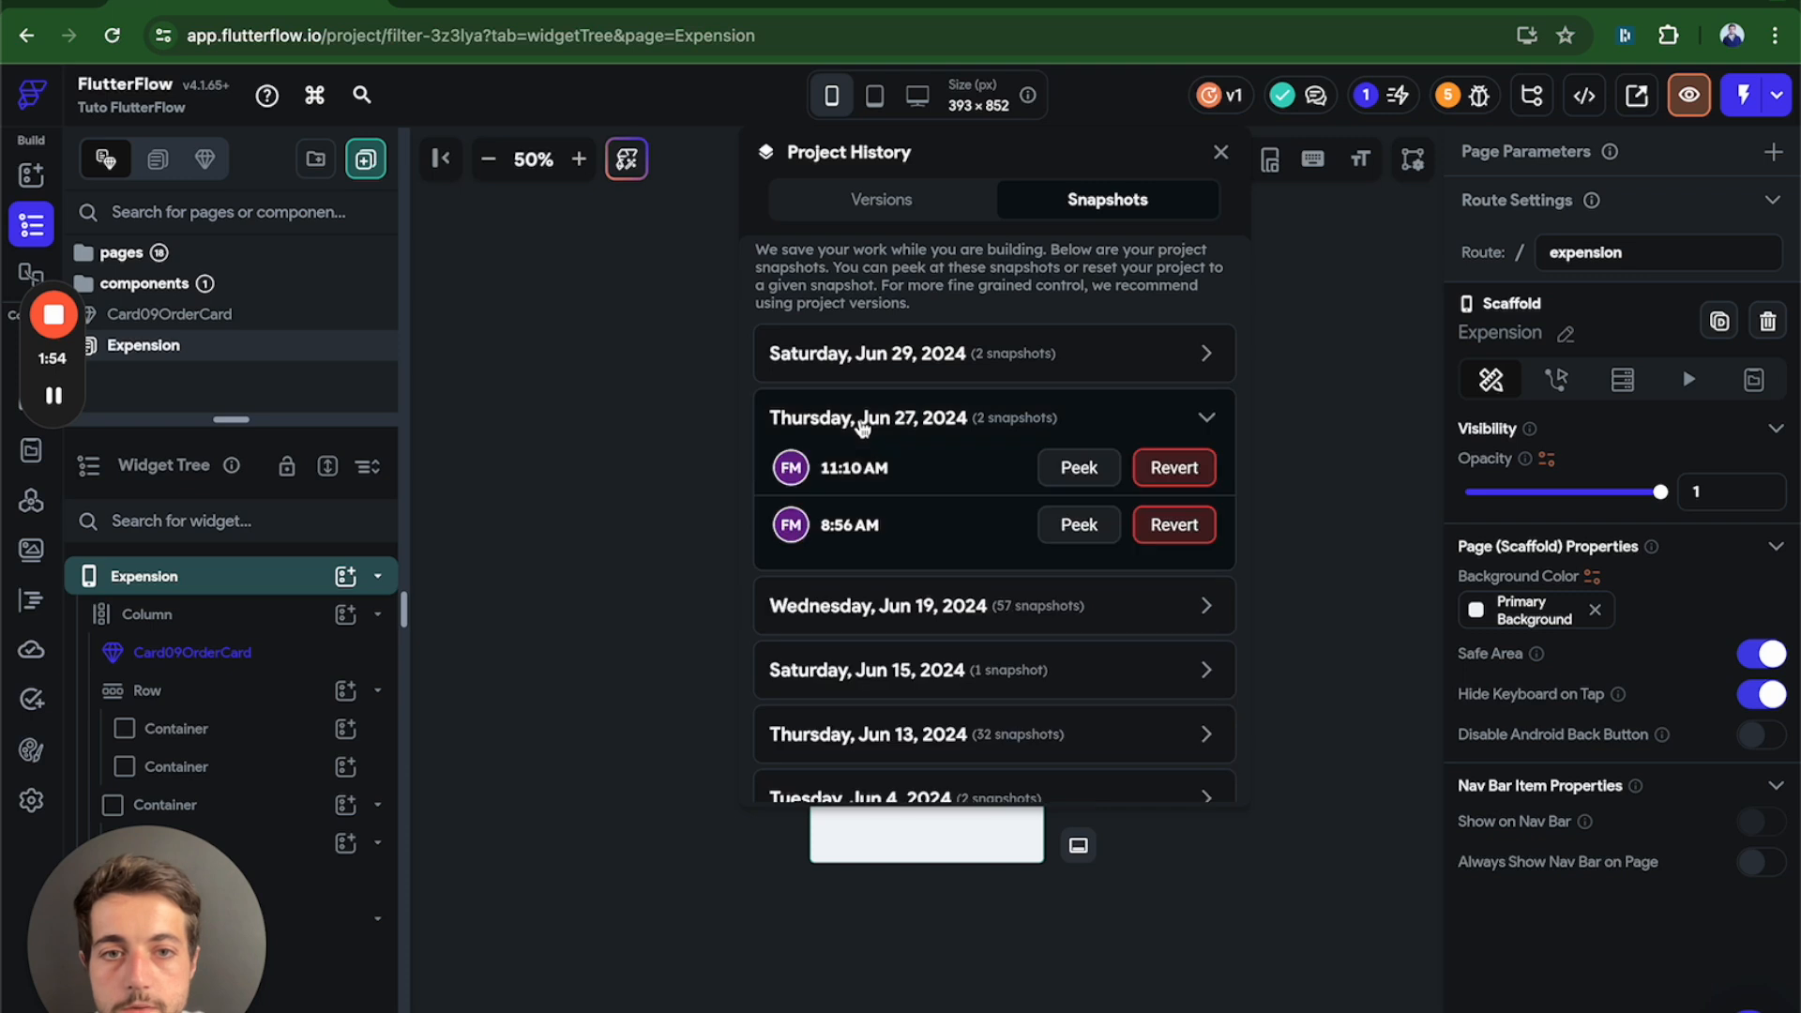
scroll(844, 430, down, 3)
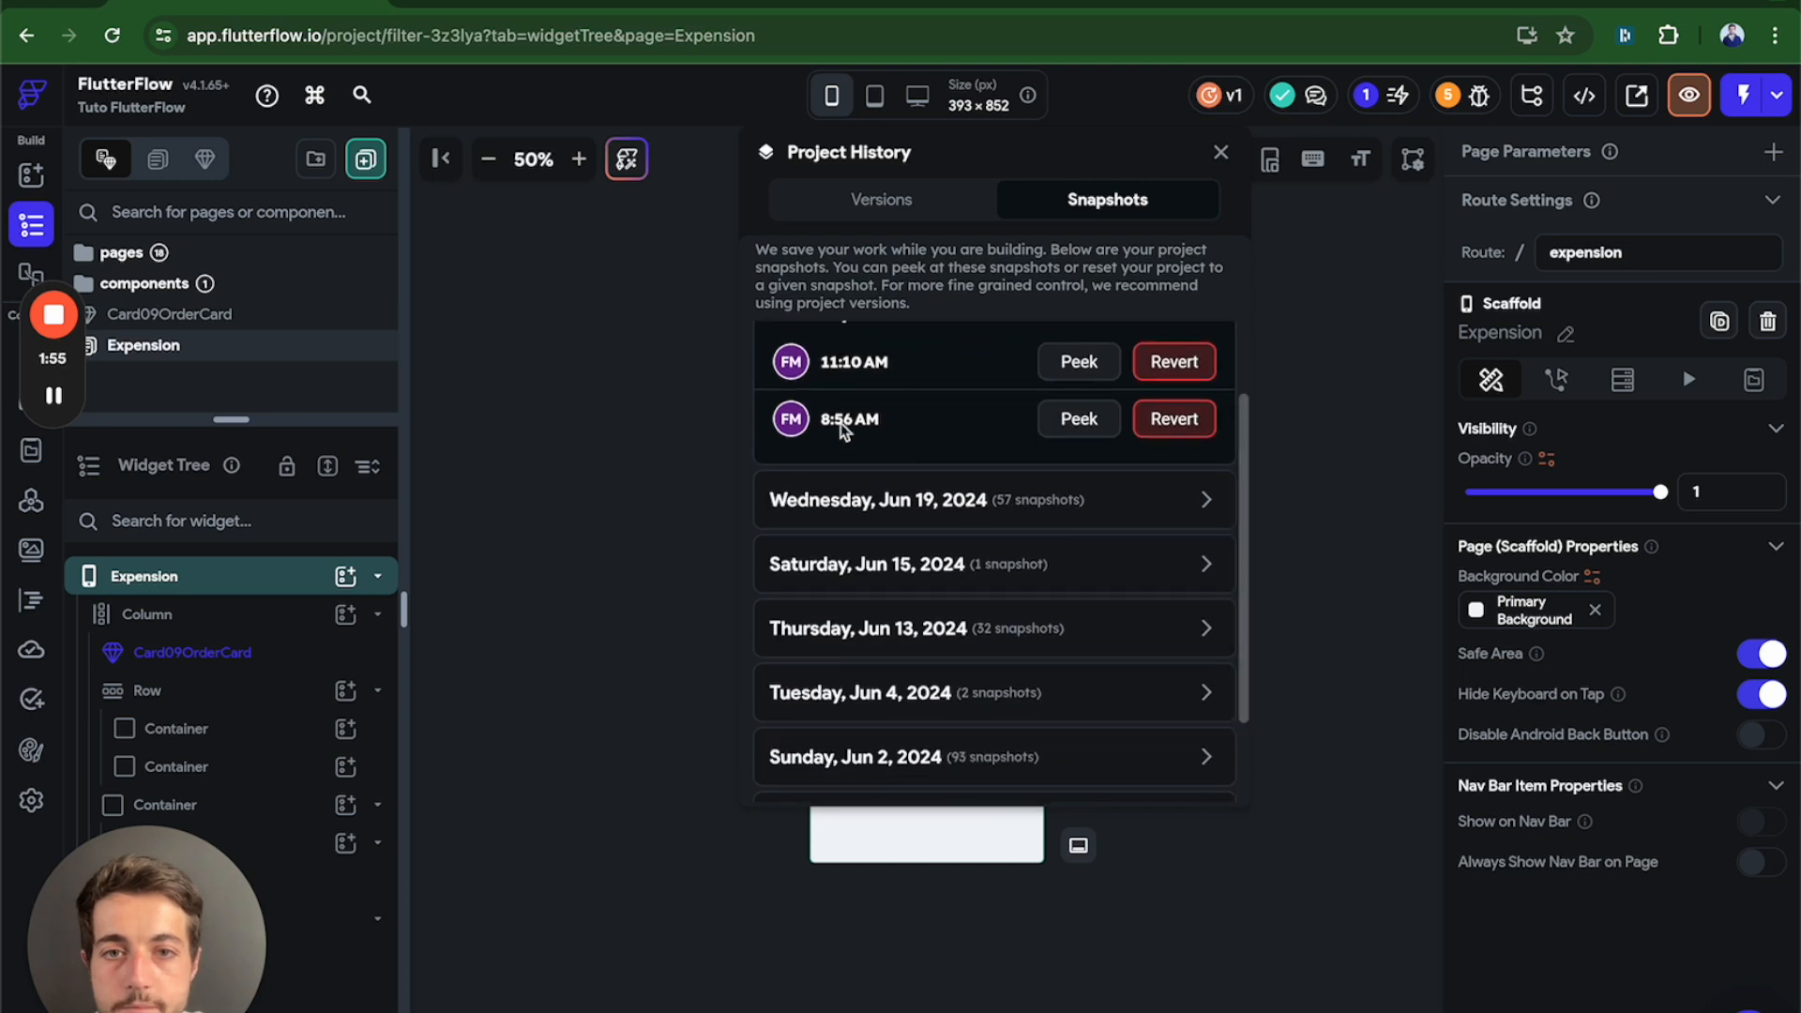
click(905, 500)
scroll(897, 441, up, 2)
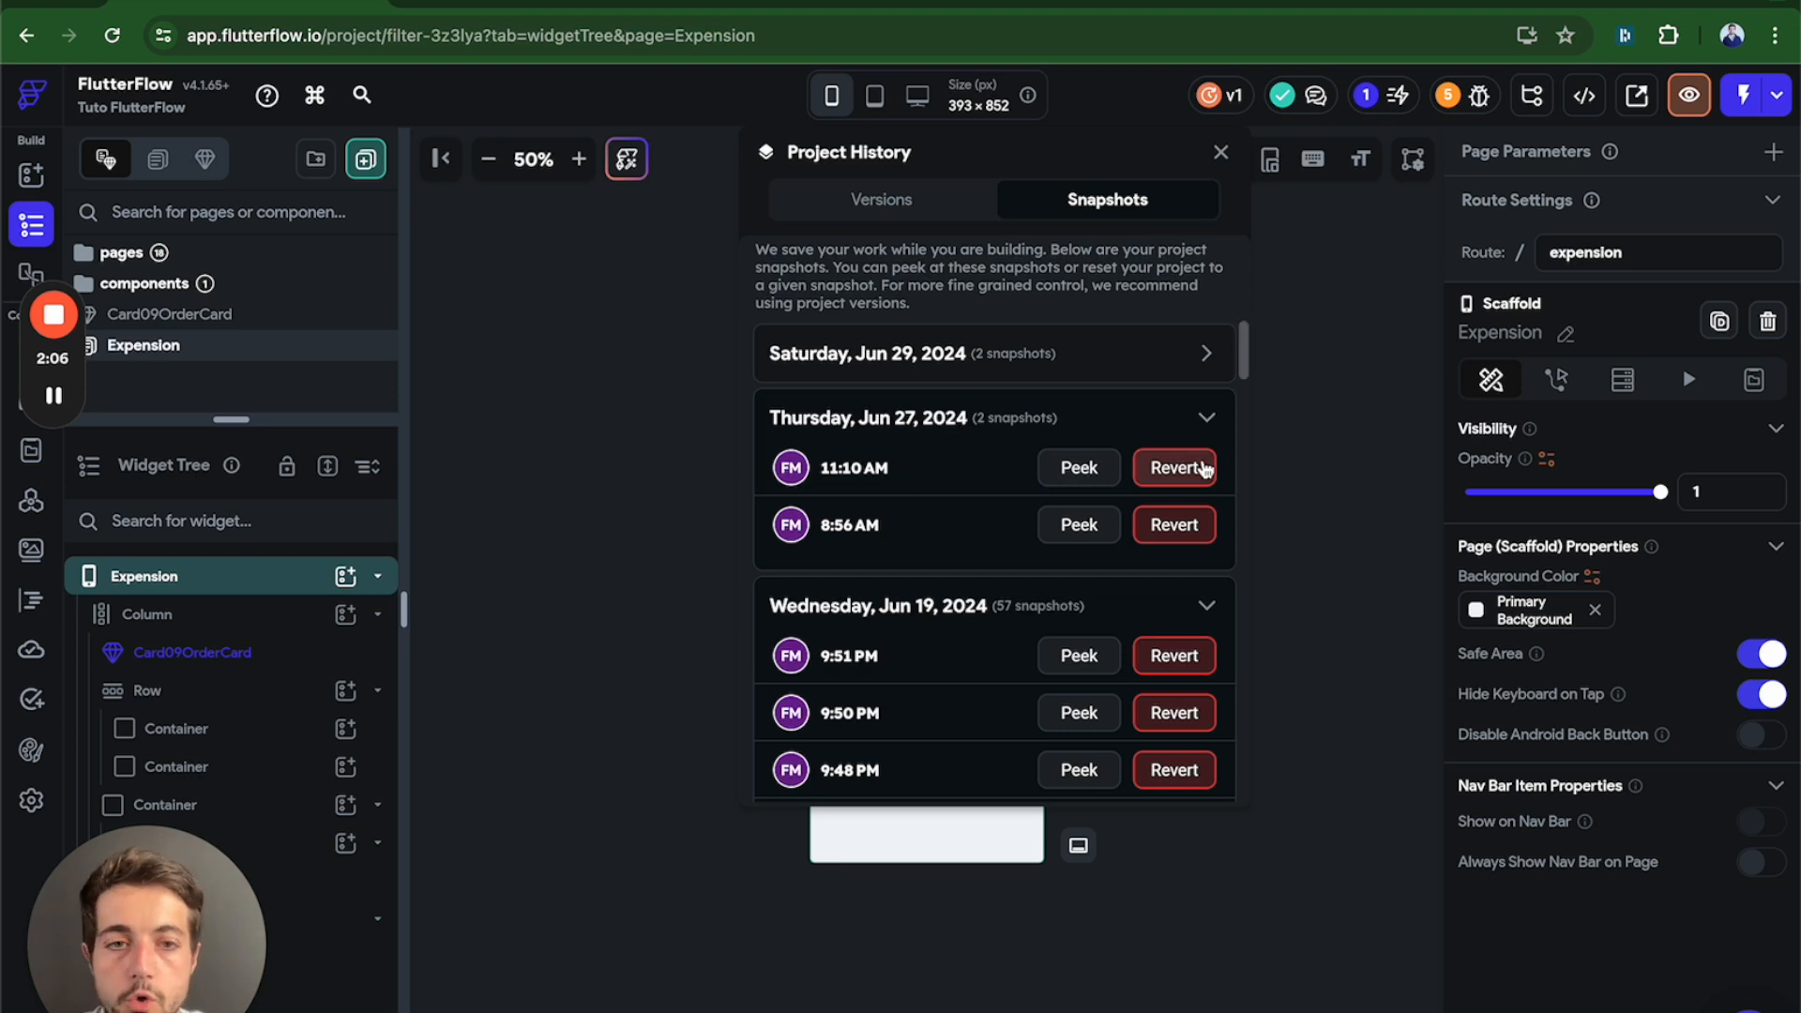
click(1330, 345)
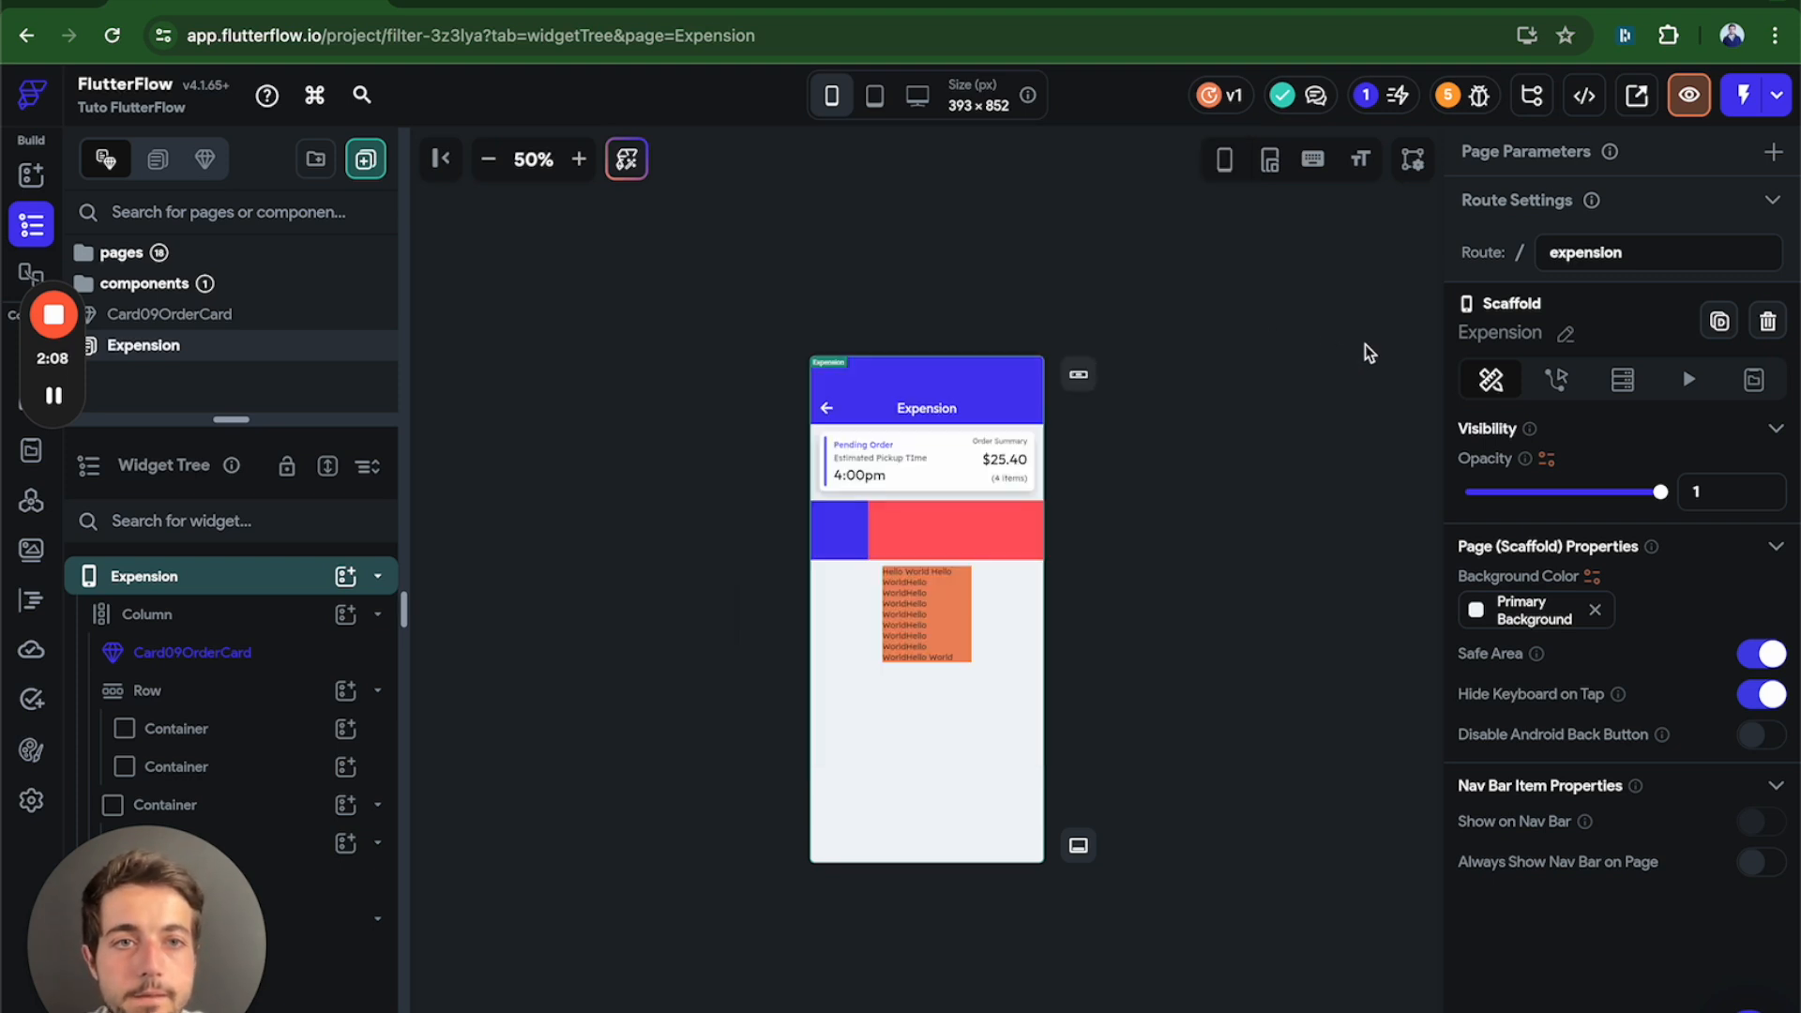
View the project's comments and its optimization and enhancement suggestions.
click(1311, 98)
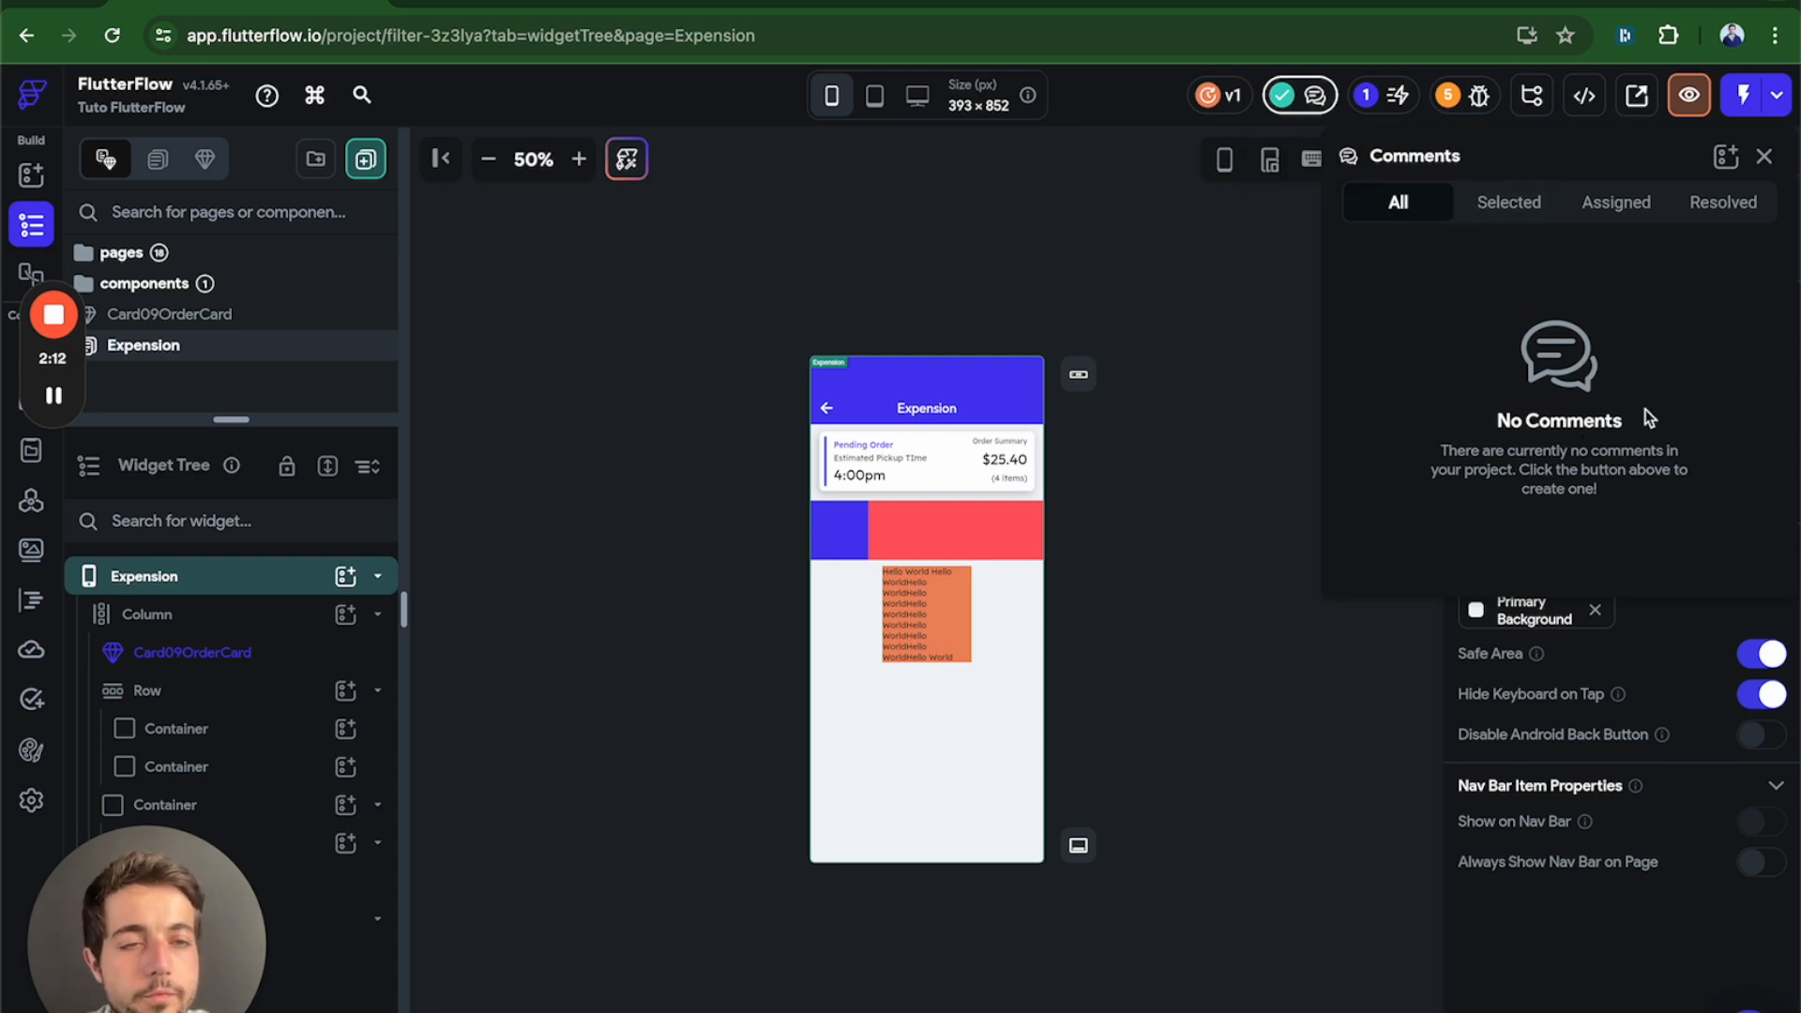
click(1388, 97)
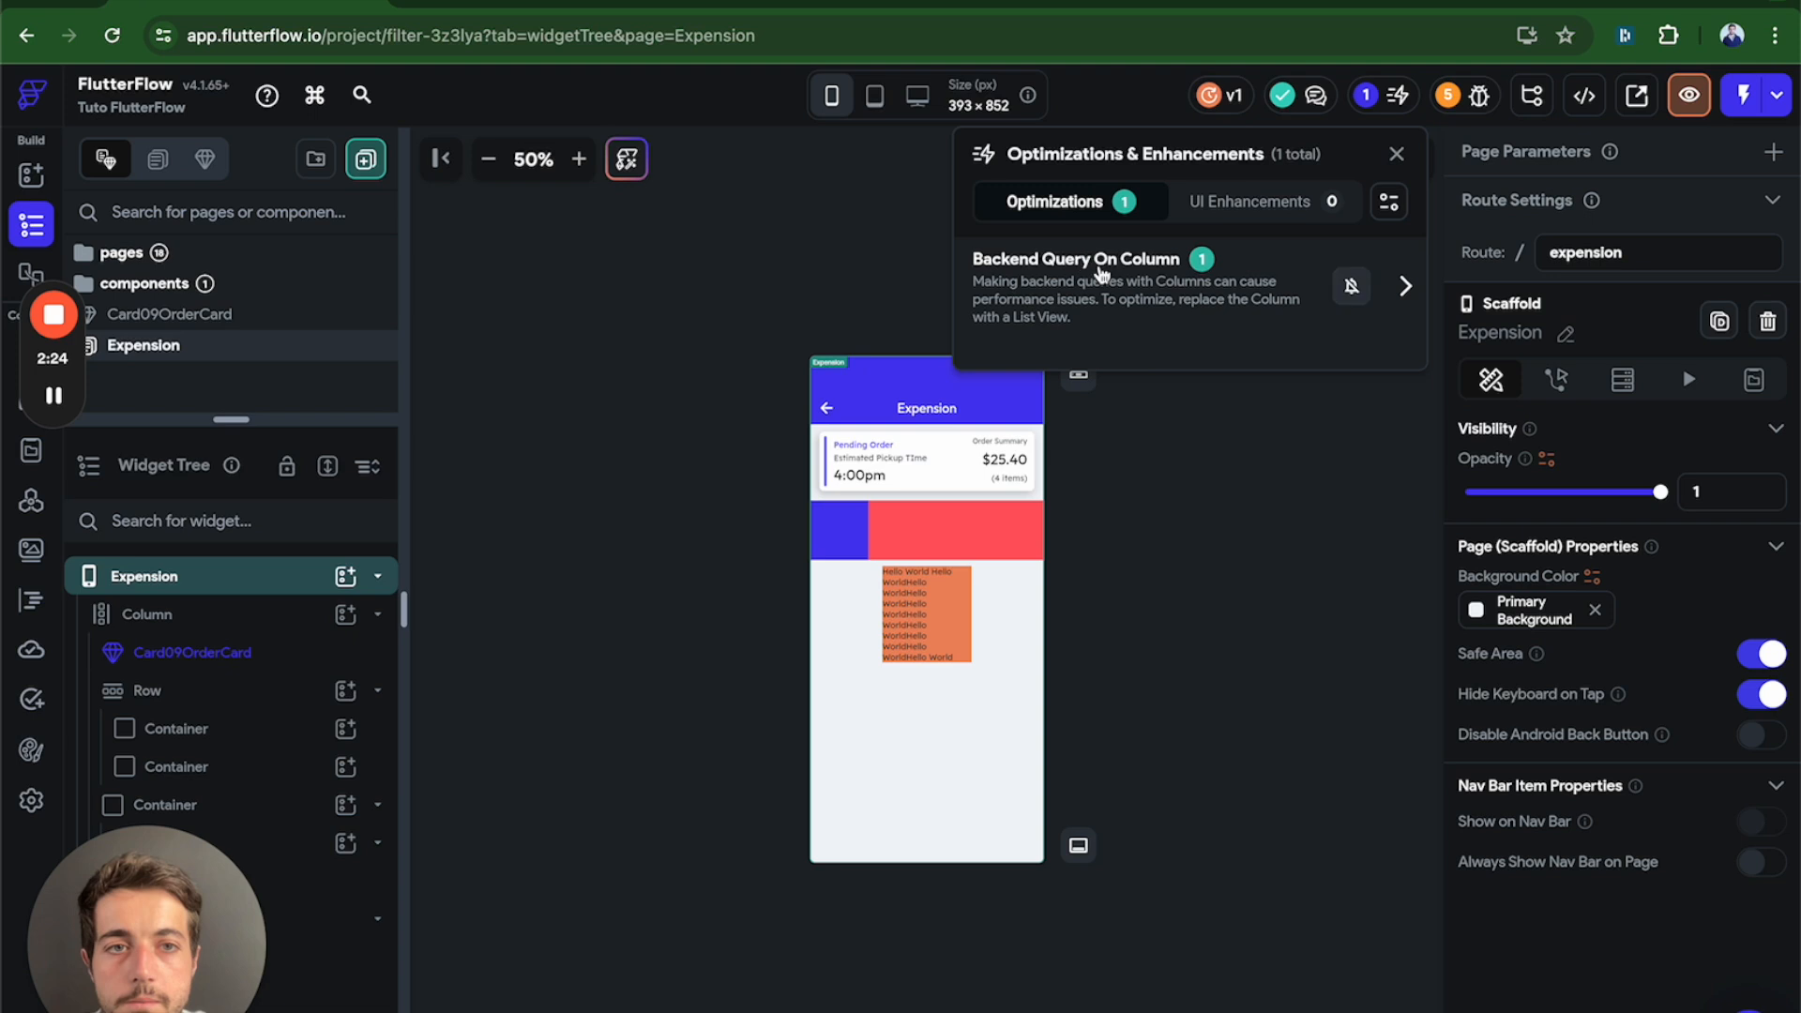
click(1454, 103)
Review the project's warnings and errors in the issues list and close it.
click(1471, 98)
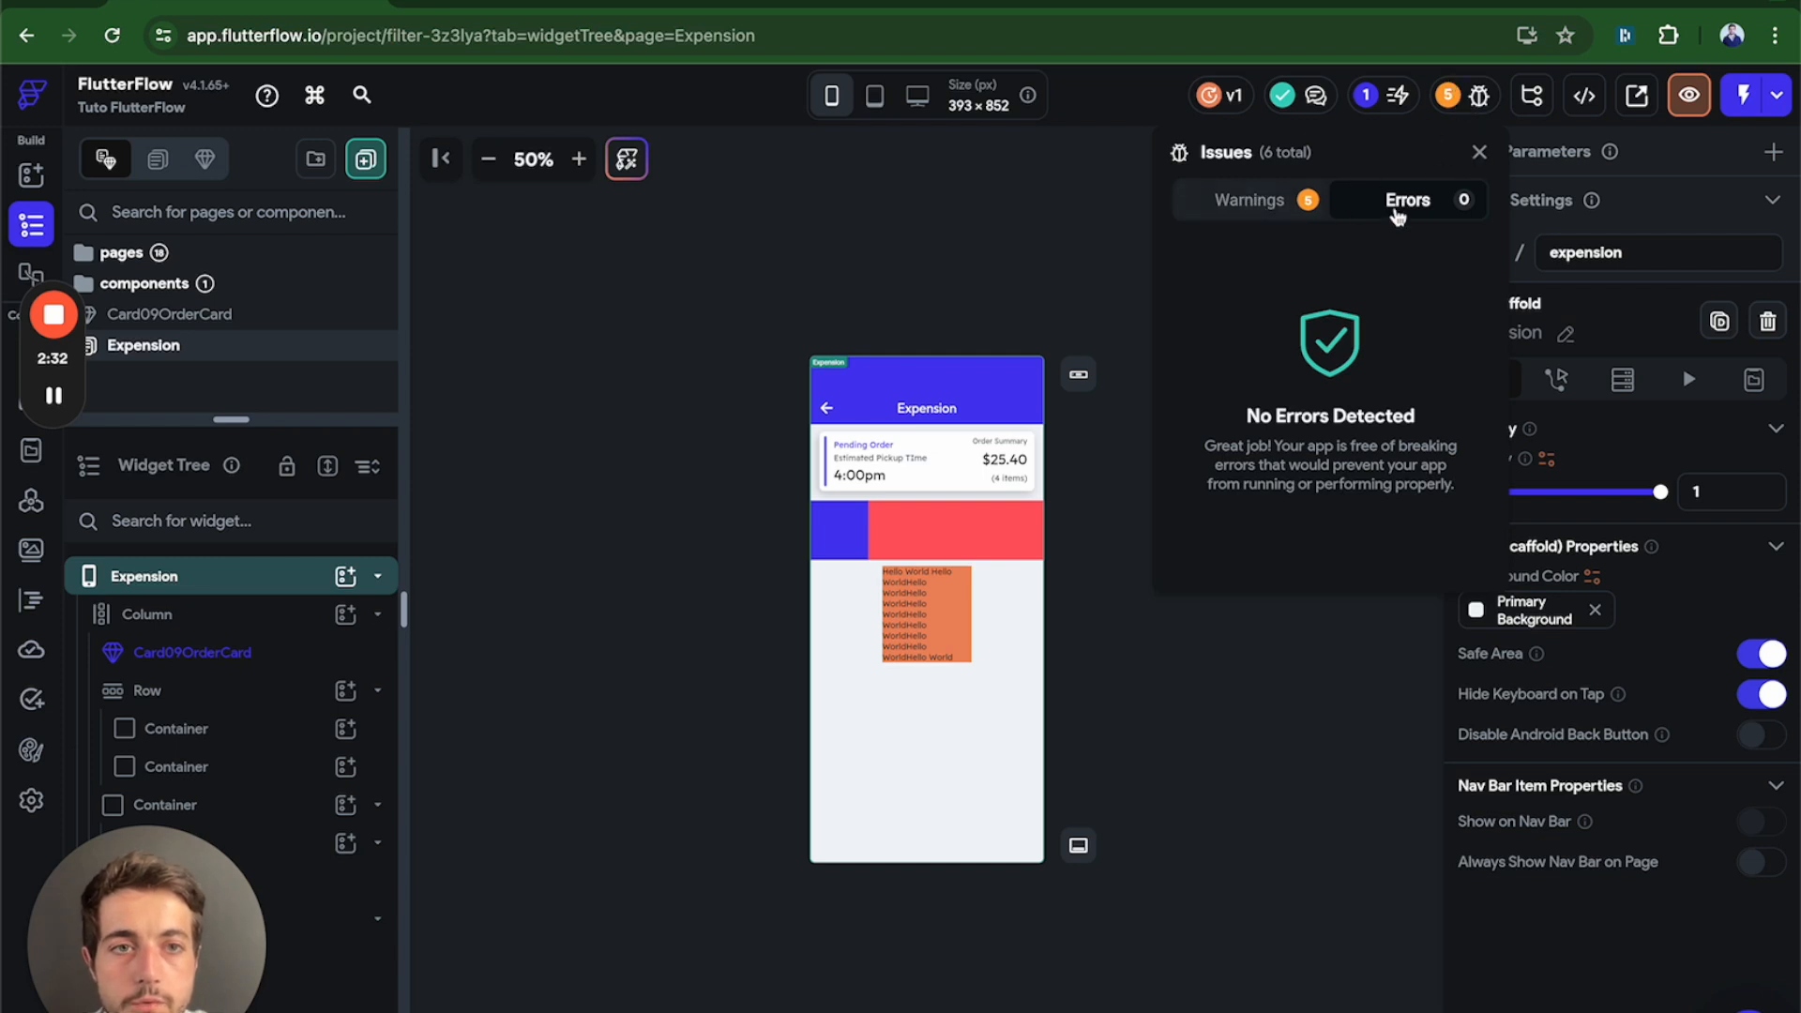
click(1235, 220)
scroll(1272, 494, down, 2)
scroll(1272, 494, up, 2)
scroll(1258, 512, down, 1)
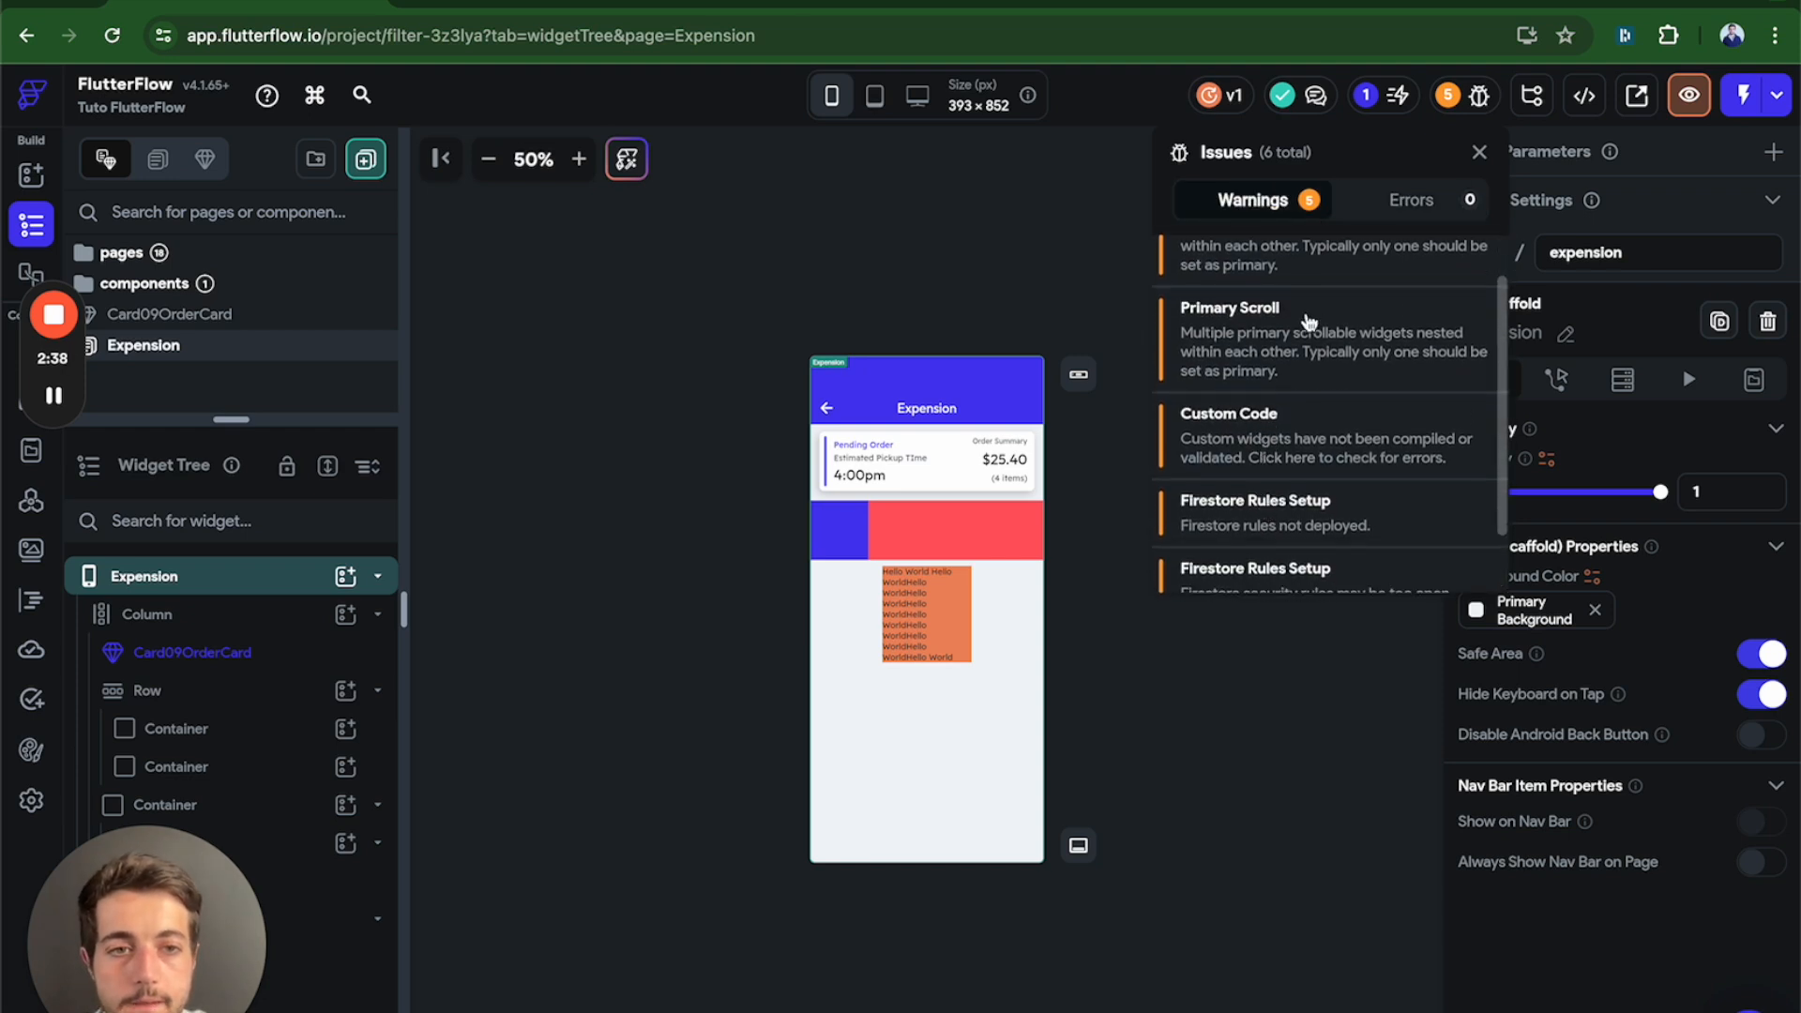
scroll(1304, 323, up, 1)
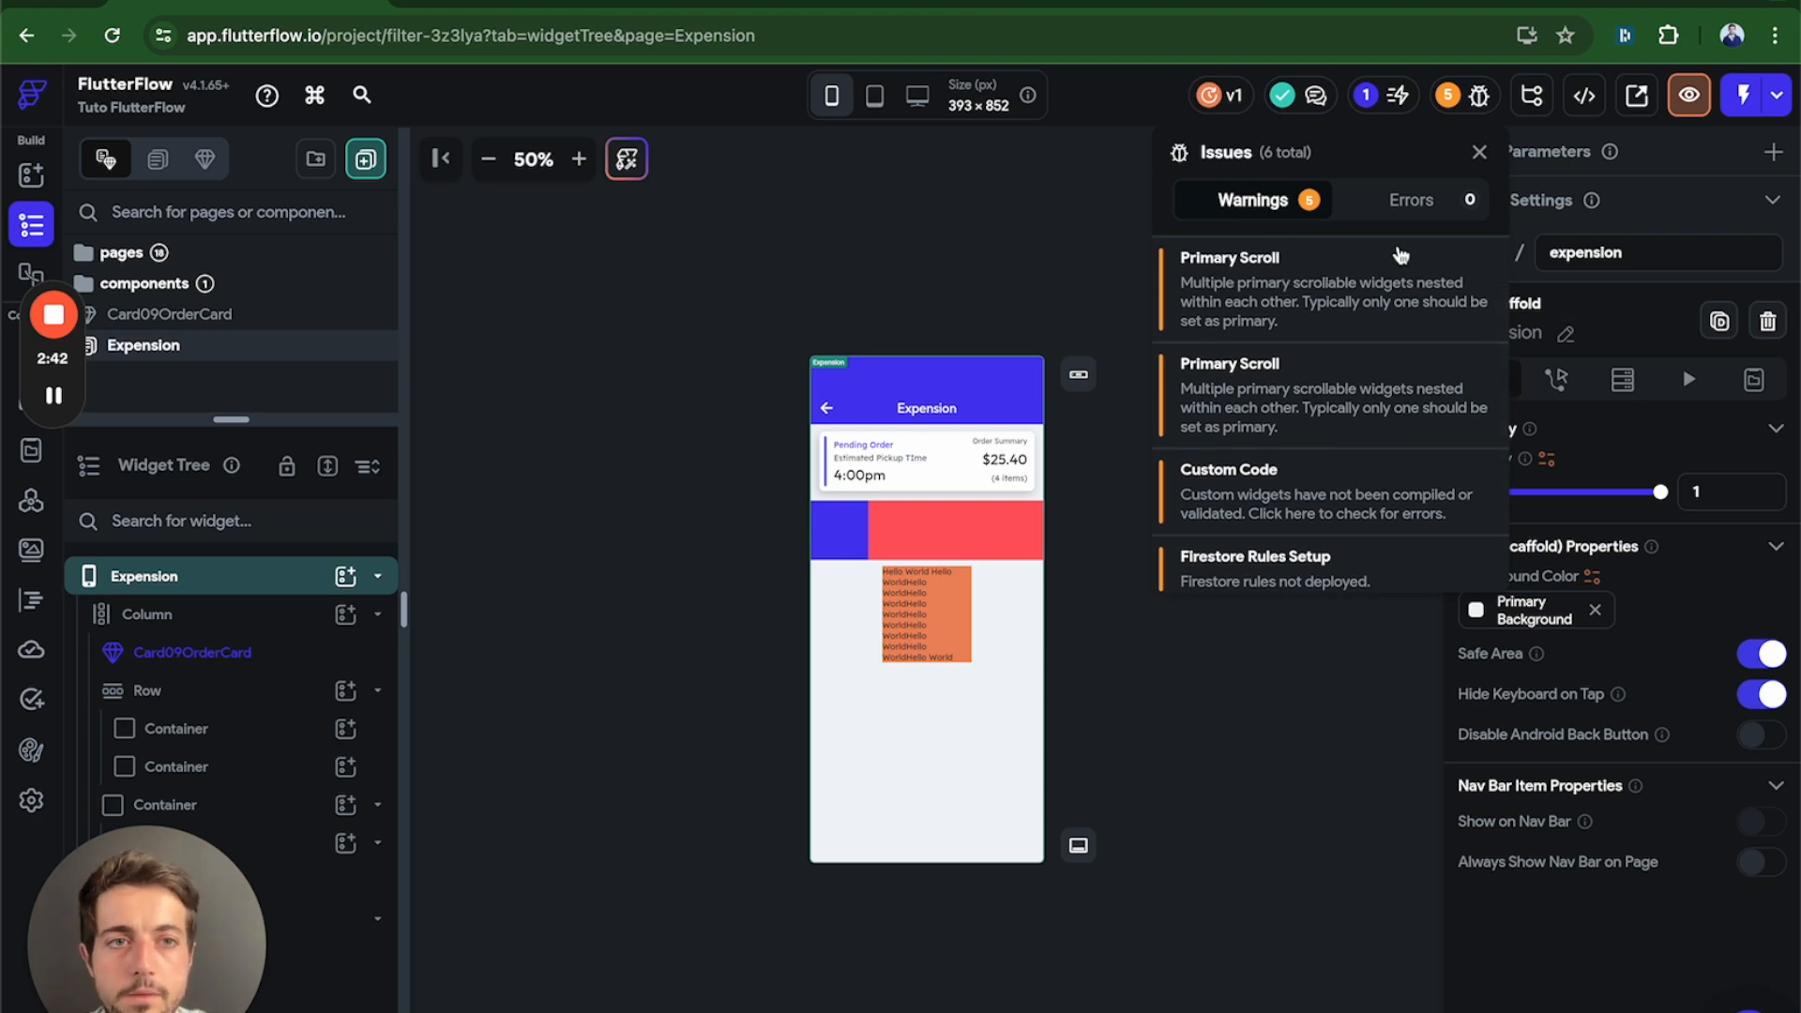
click(1407, 202)
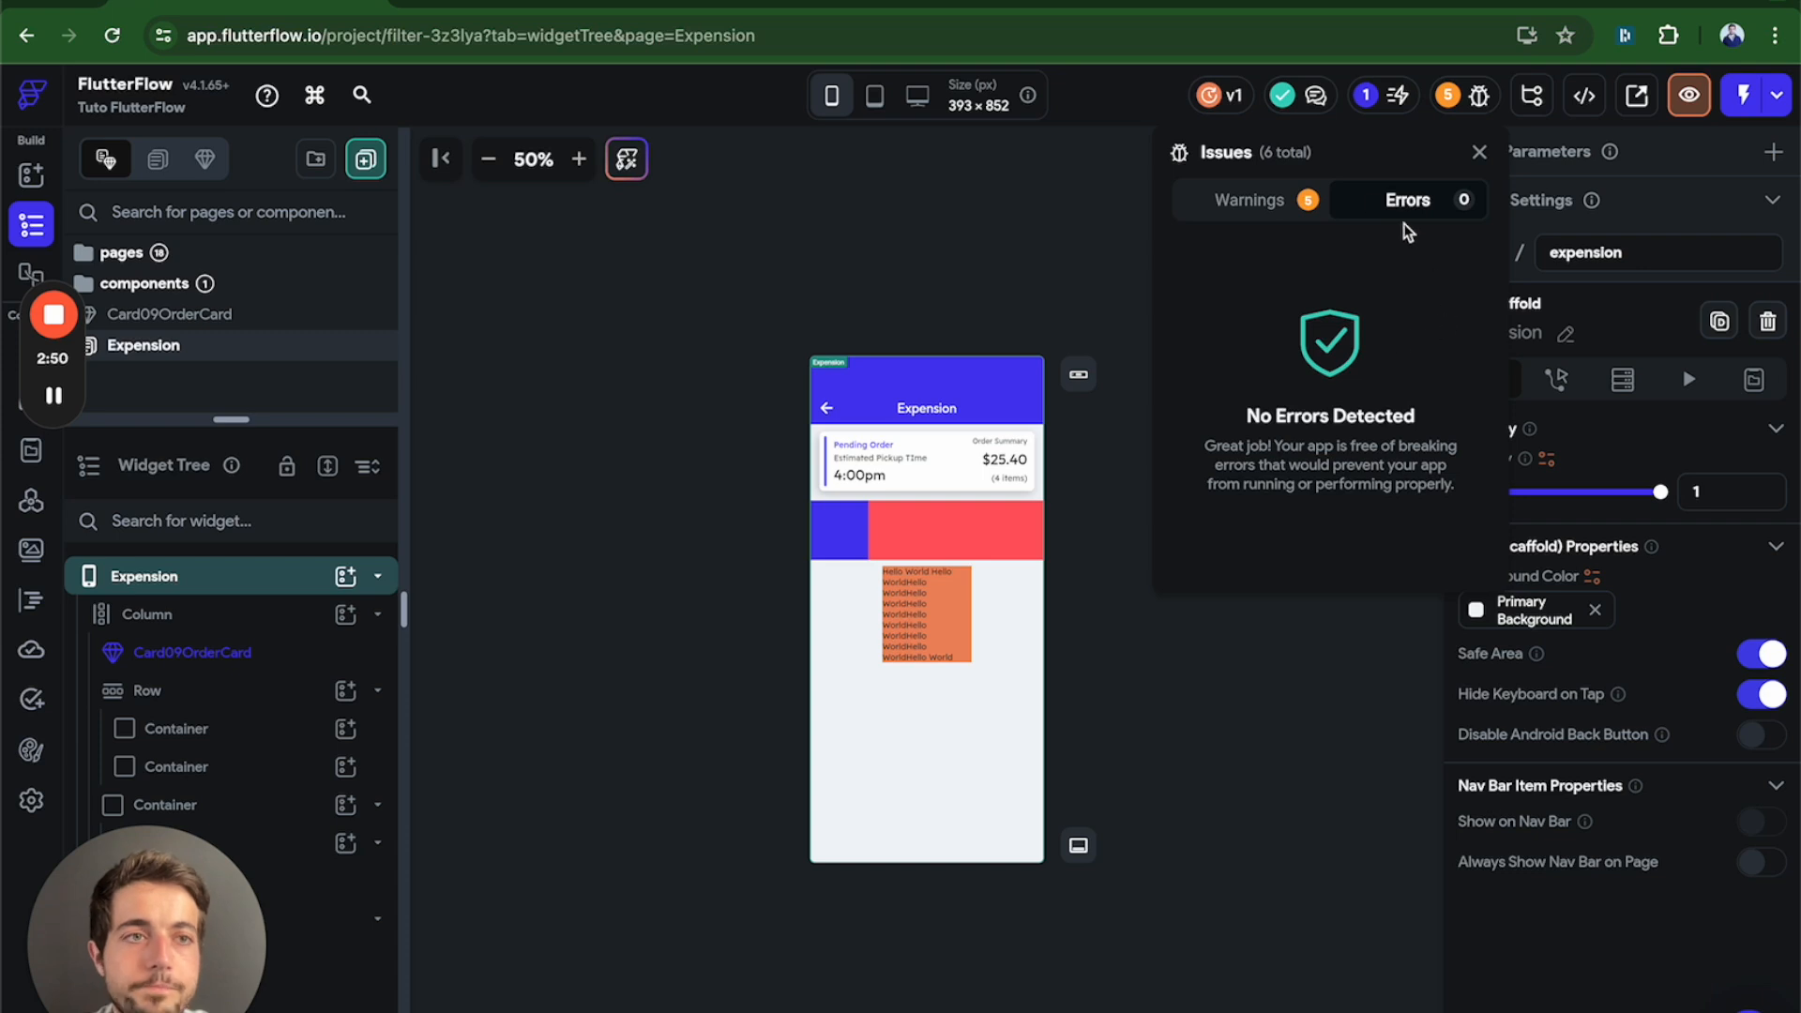
click(1145, 210)
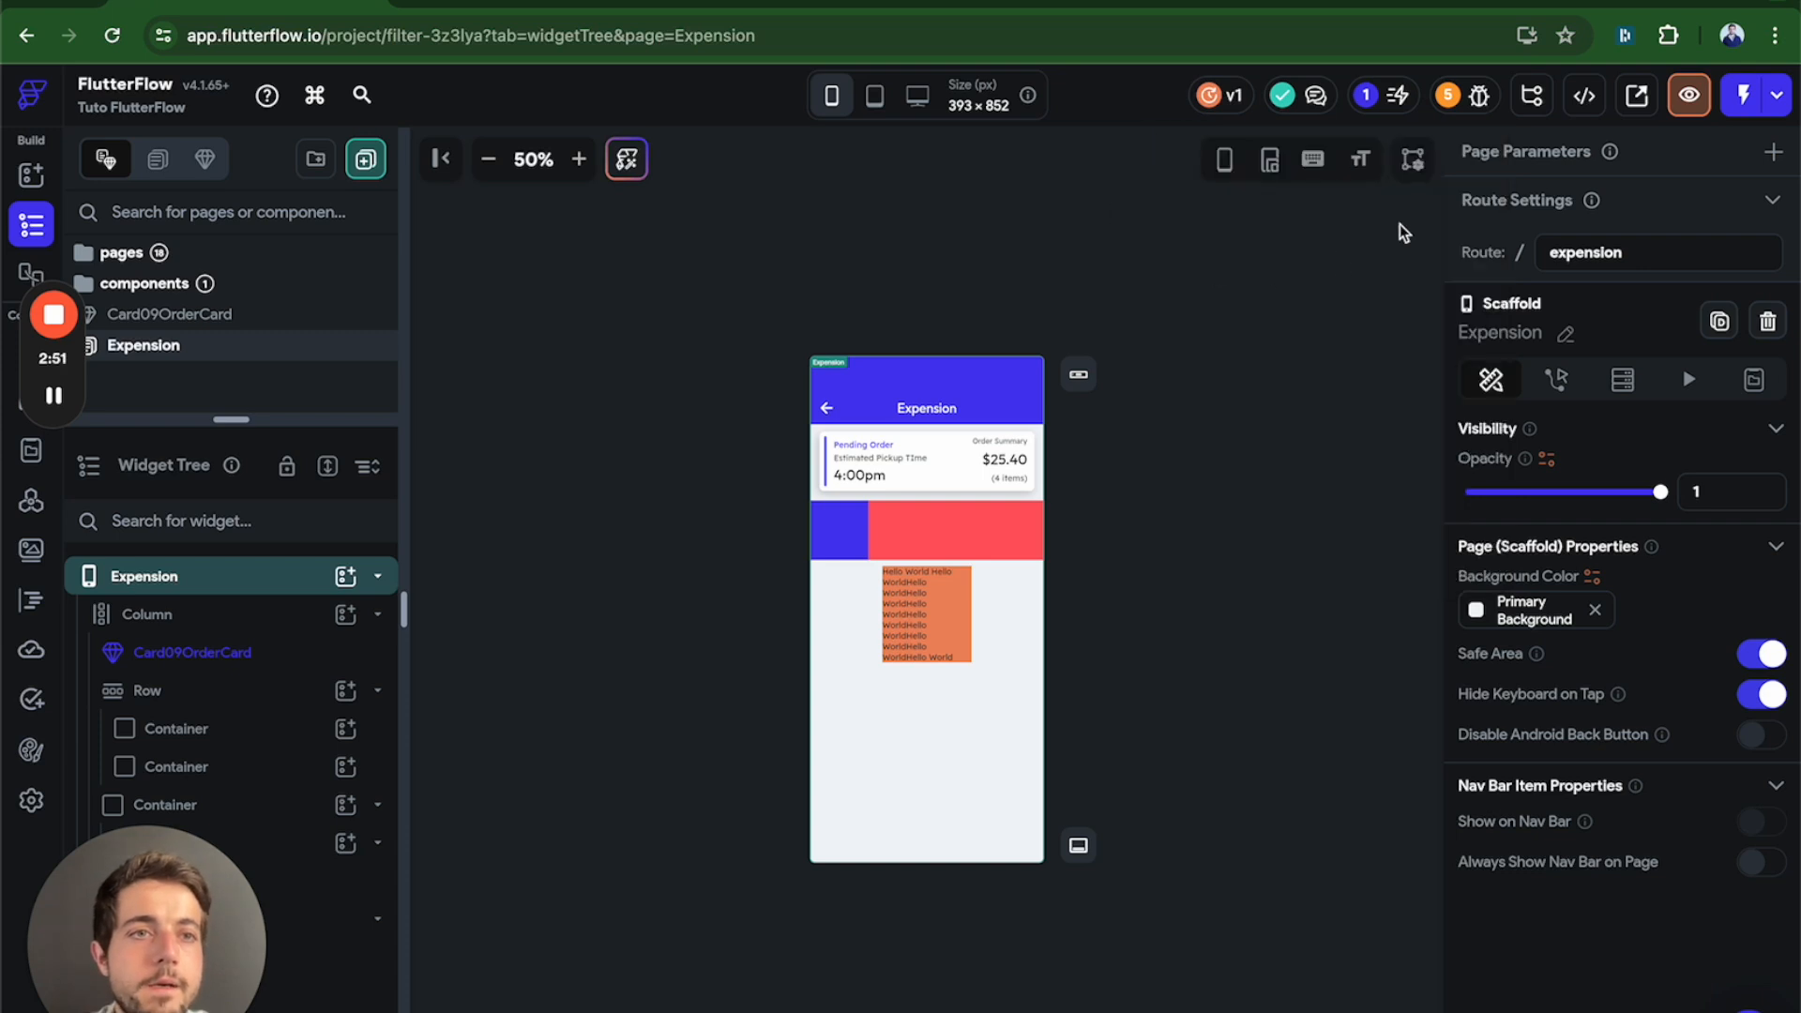
View the project's branching options and the code export choices in the Developer Menu, closing each one.
click(1532, 98)
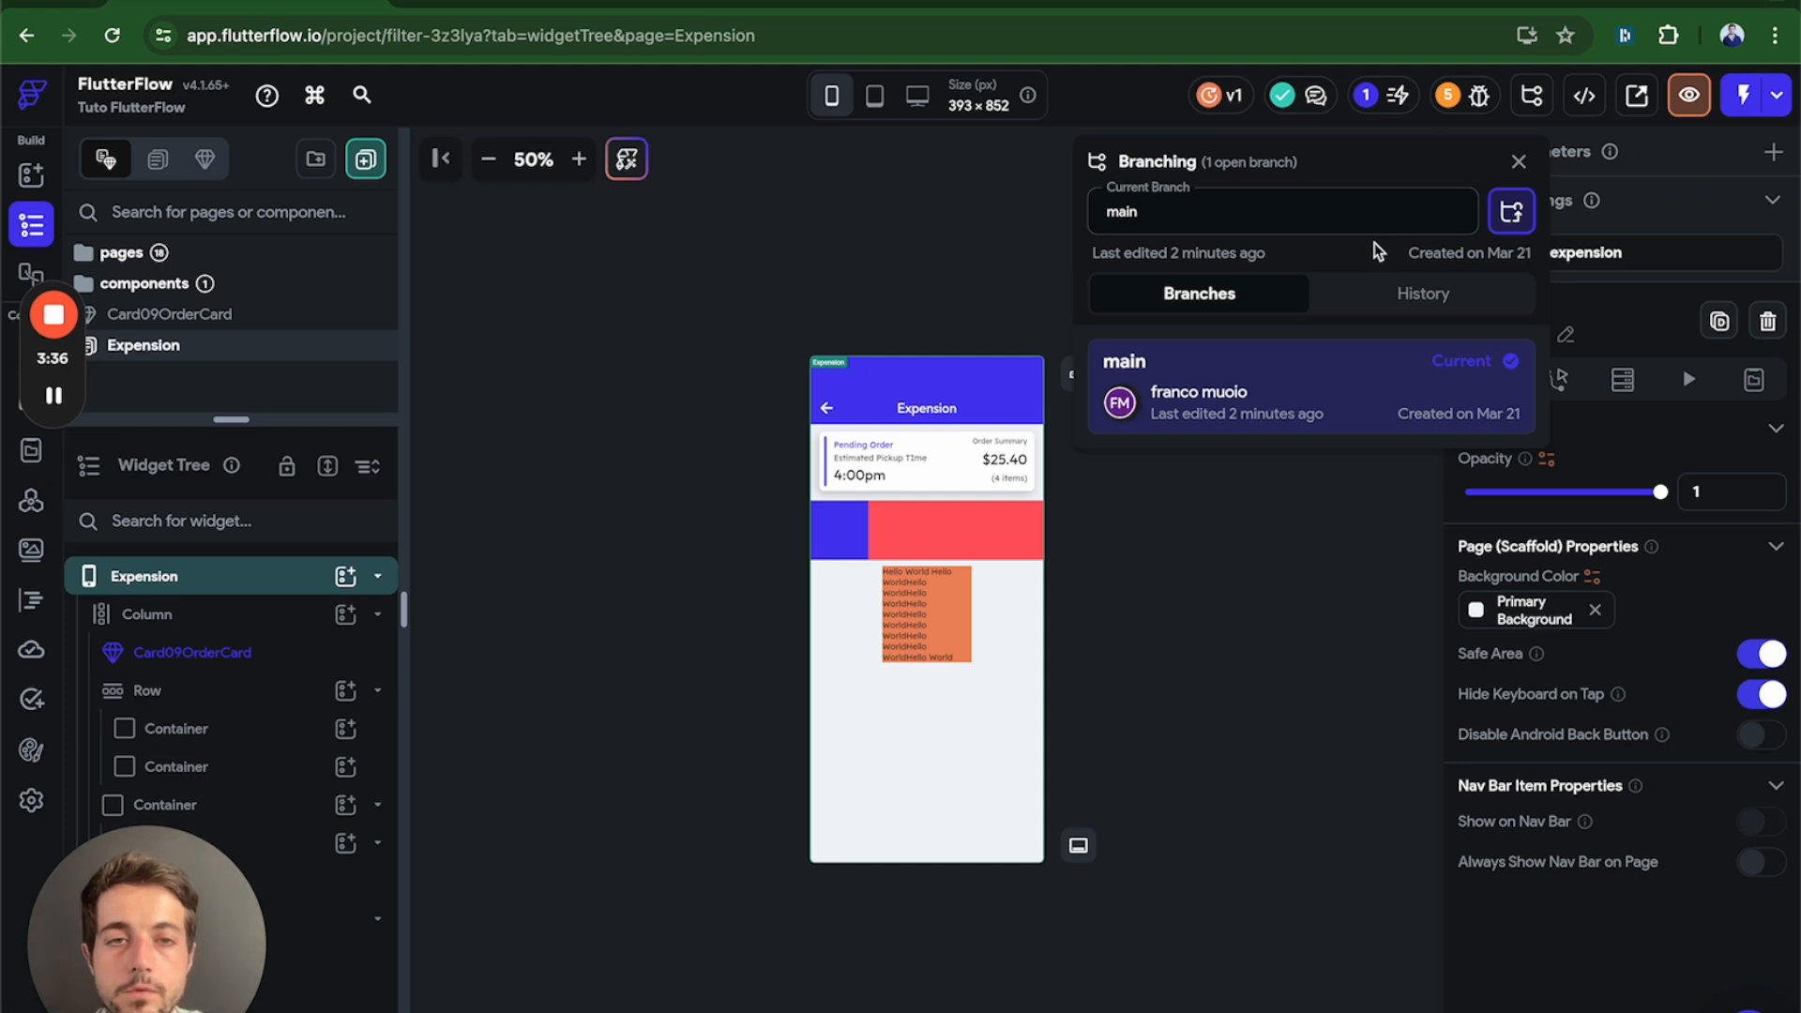
click(1539, 106)
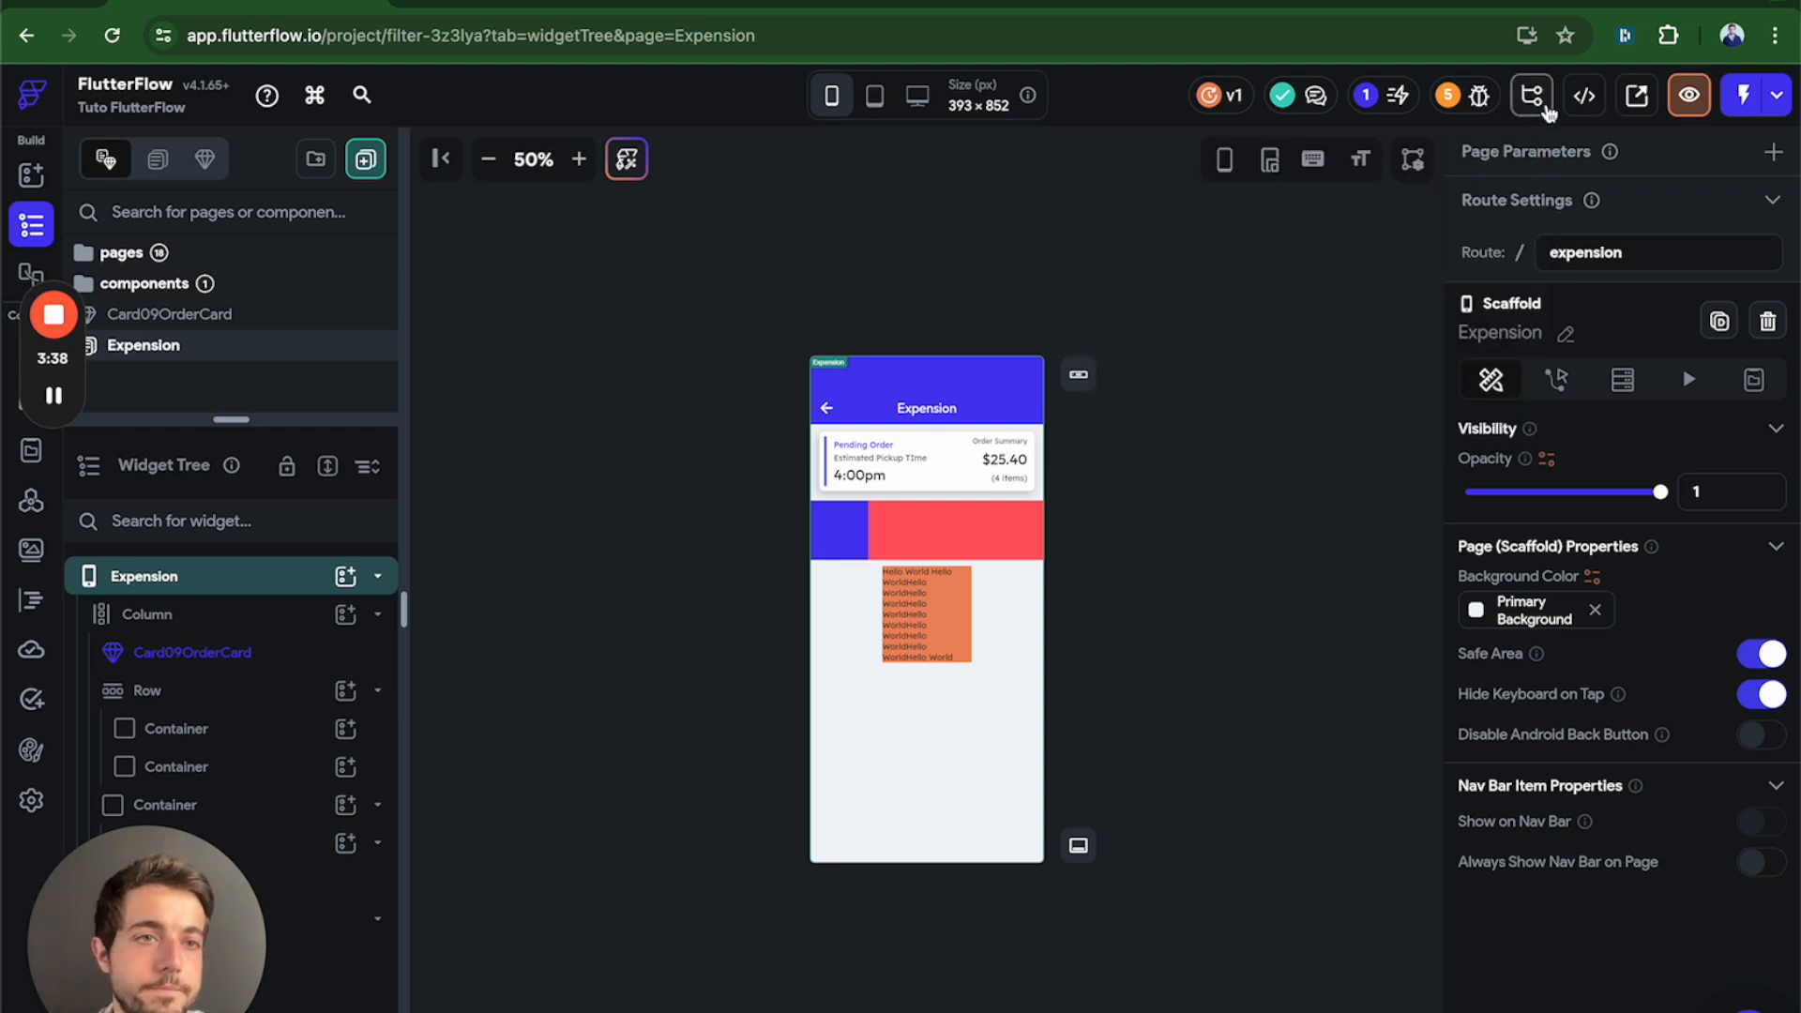
click(1582, 97)
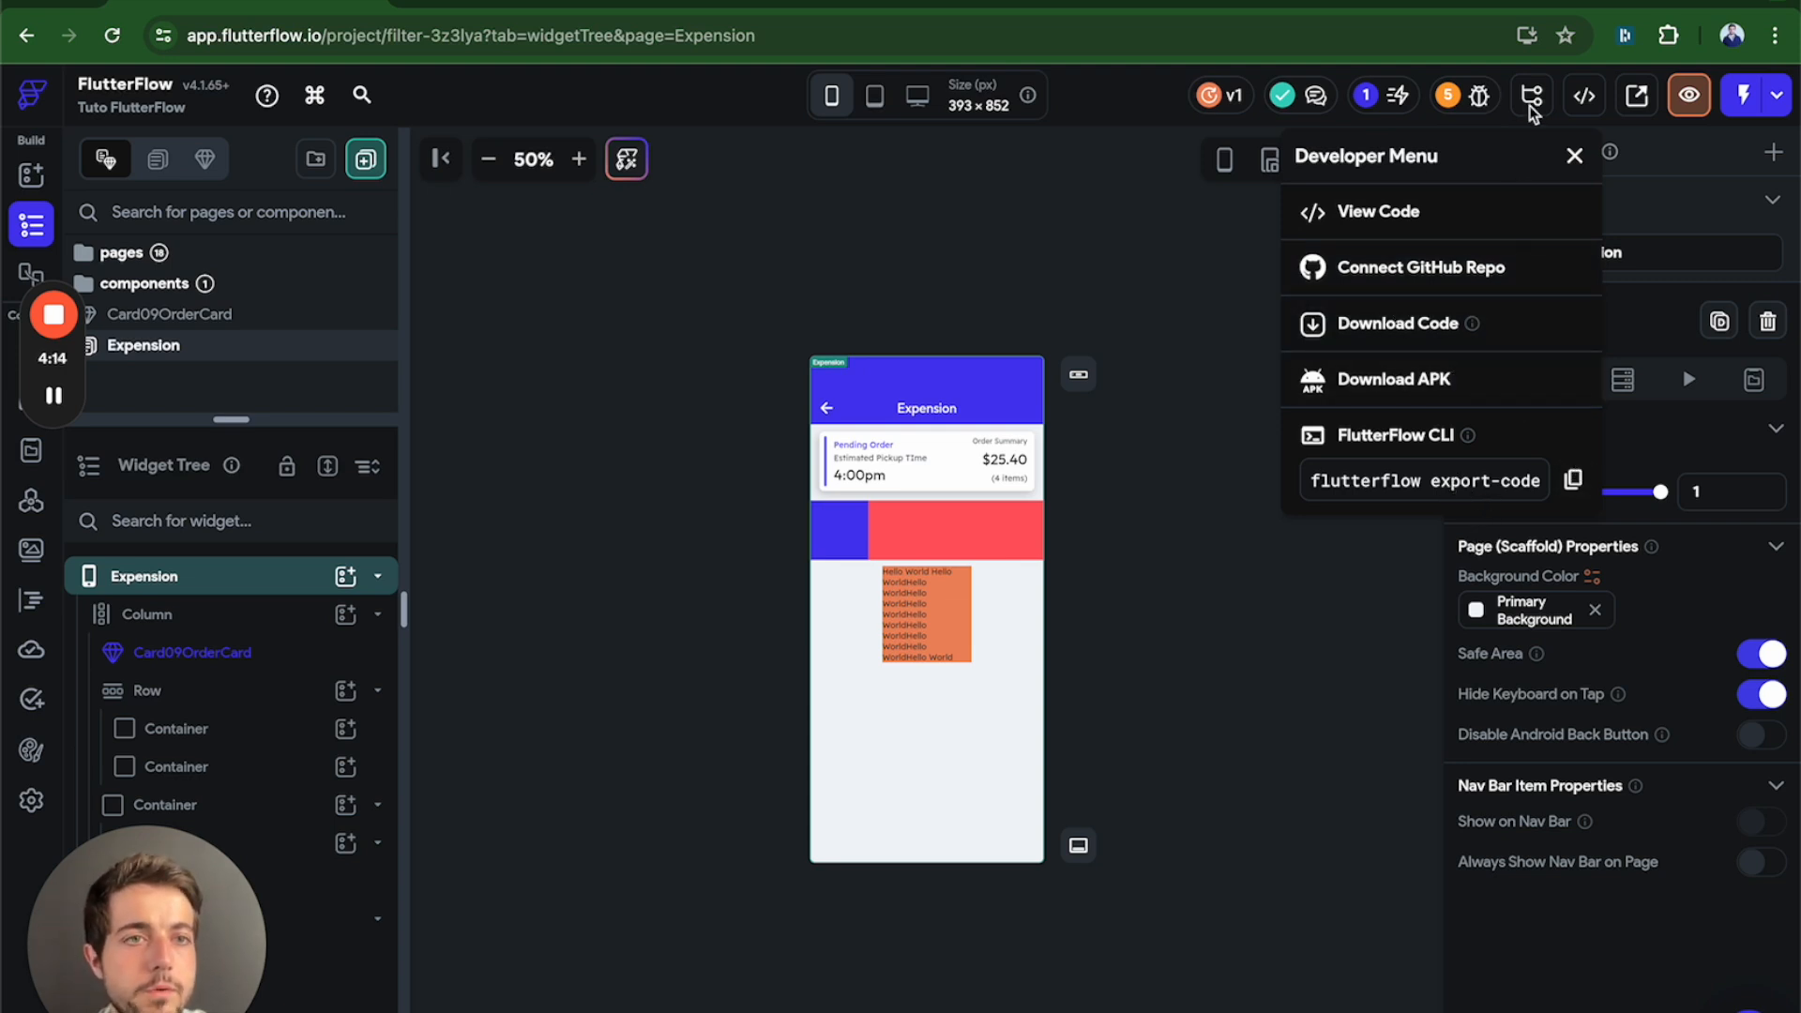
click(1584, 96)
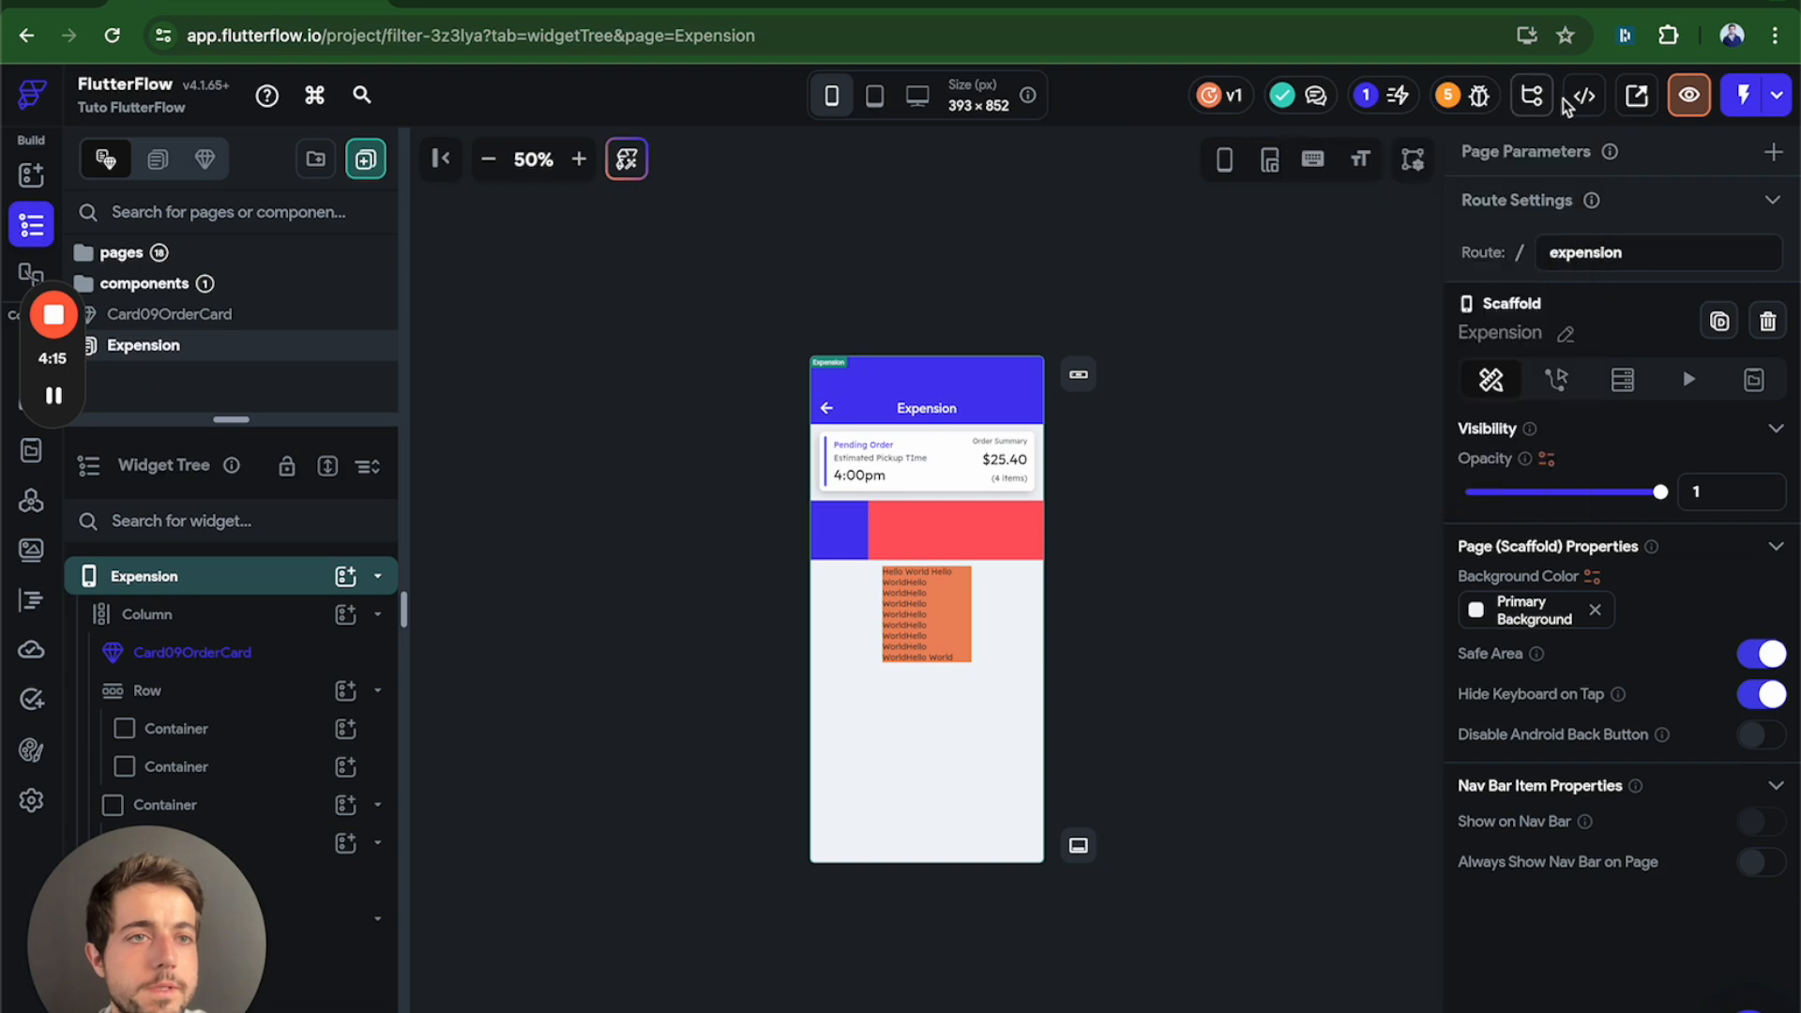
View and close the public sharing options, and look over the Expension page in the app preview before returning to the editor.
click(1640, 103)
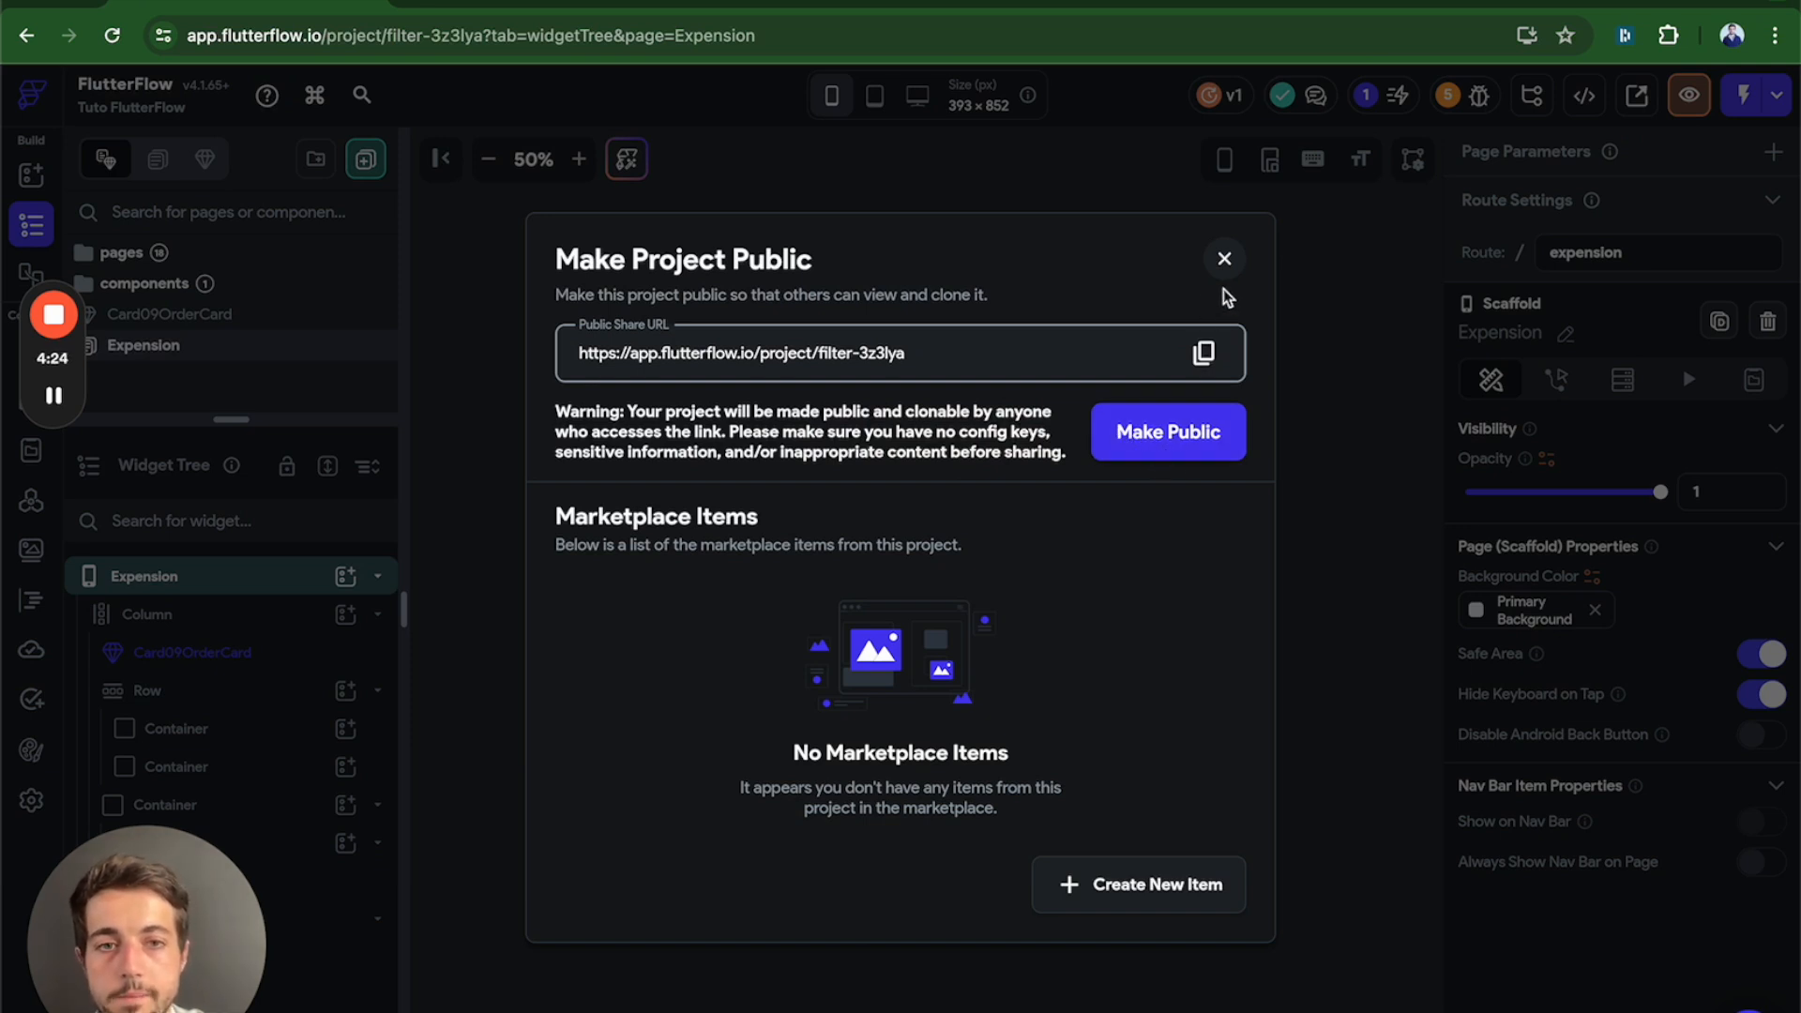
click(1225, 260)
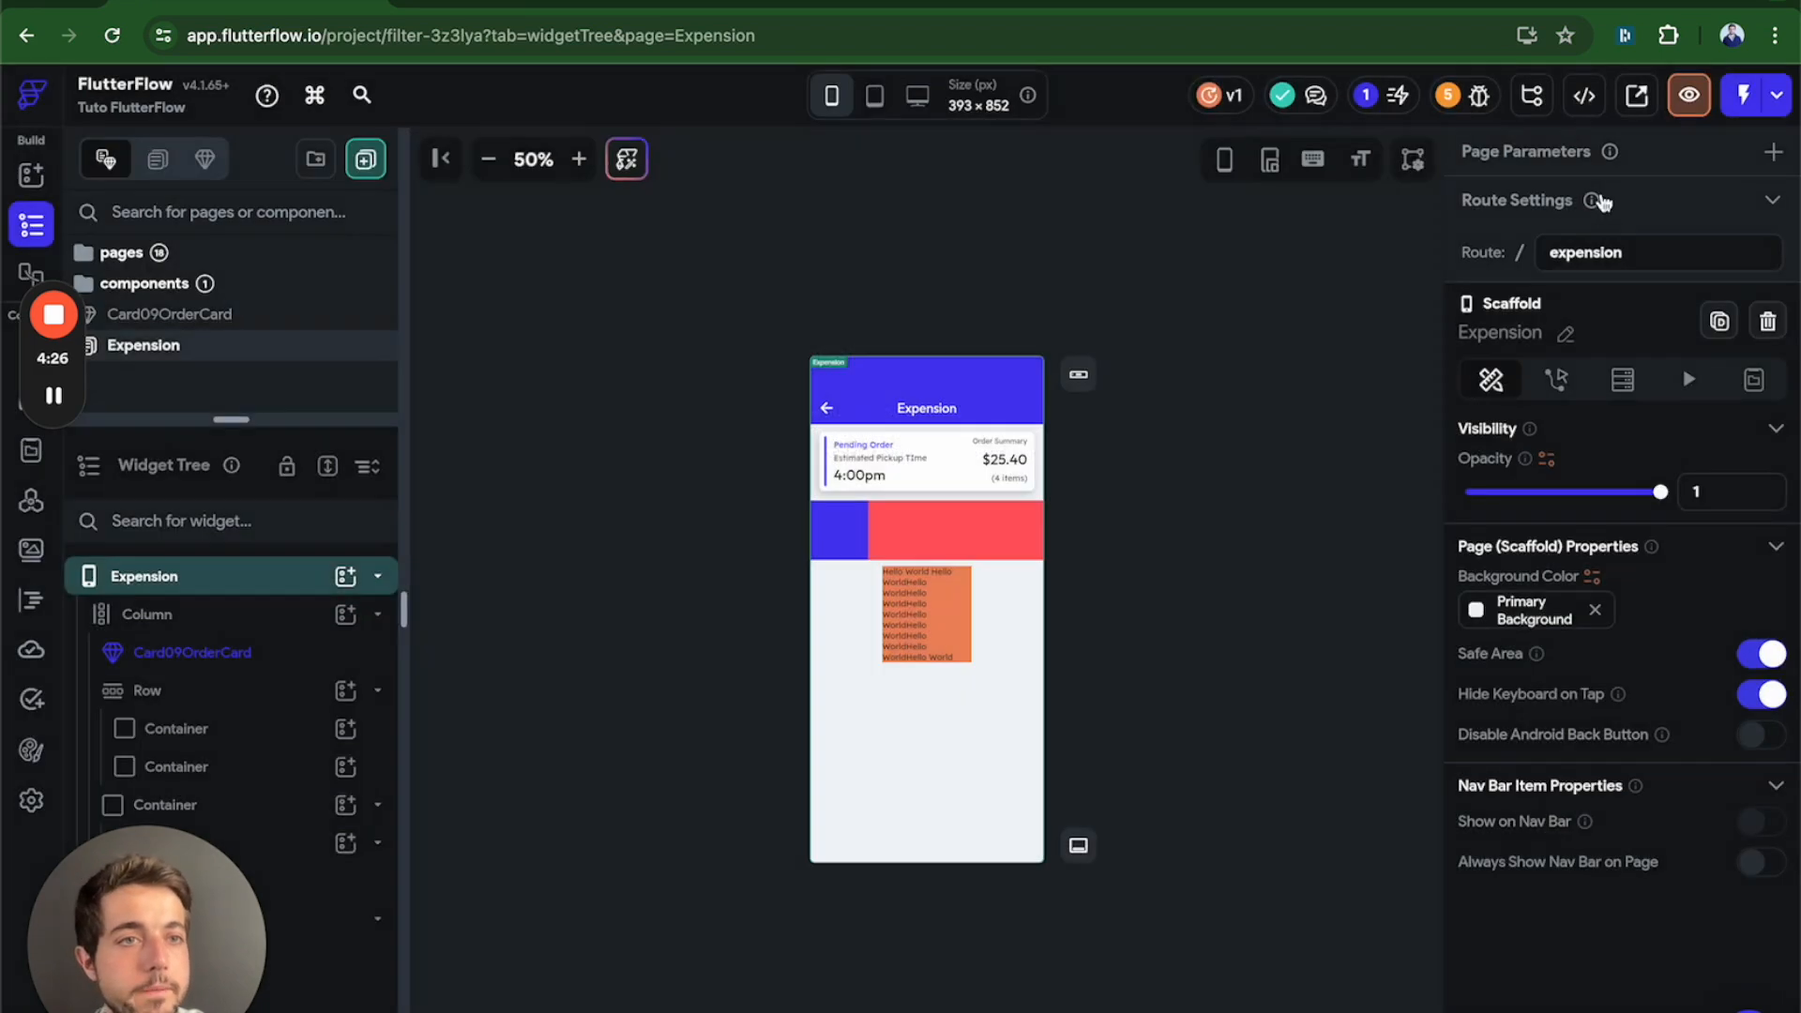
click(1687, 97)
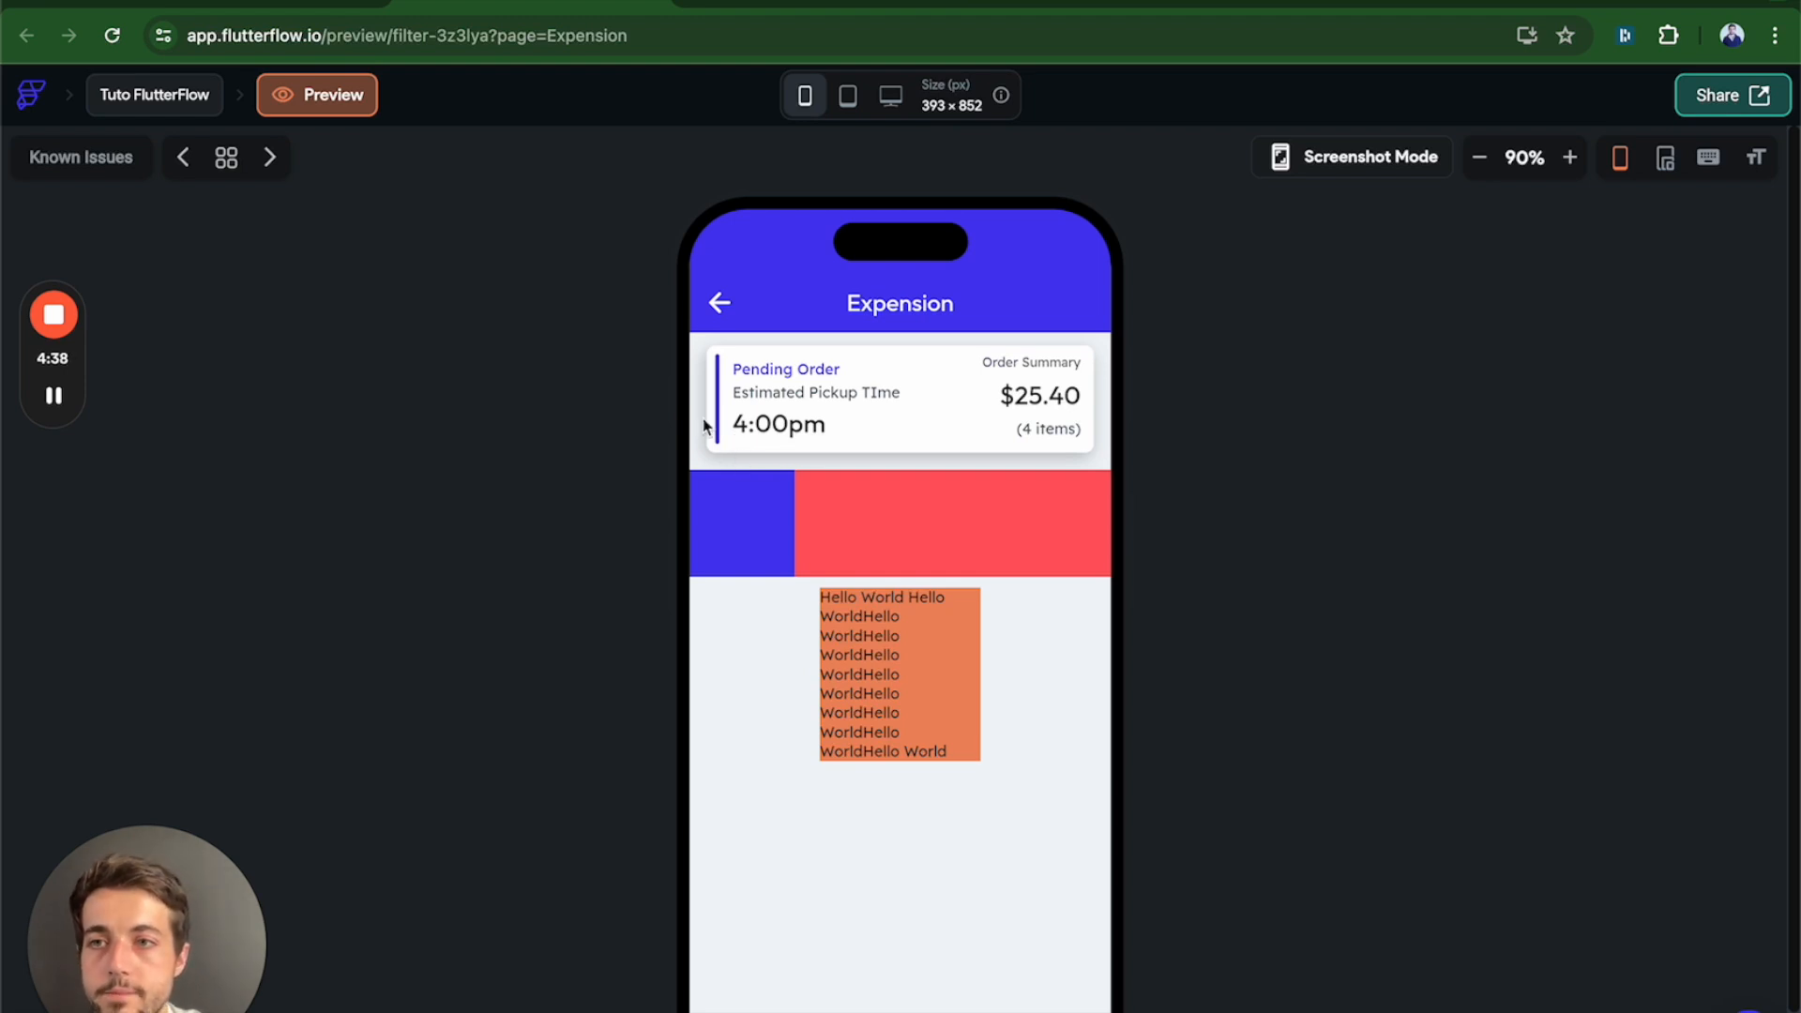
scroll(1133, 467, down, 1)
scroll(1131, 467, up, 1)
scroll(1129, 467, down, 1)
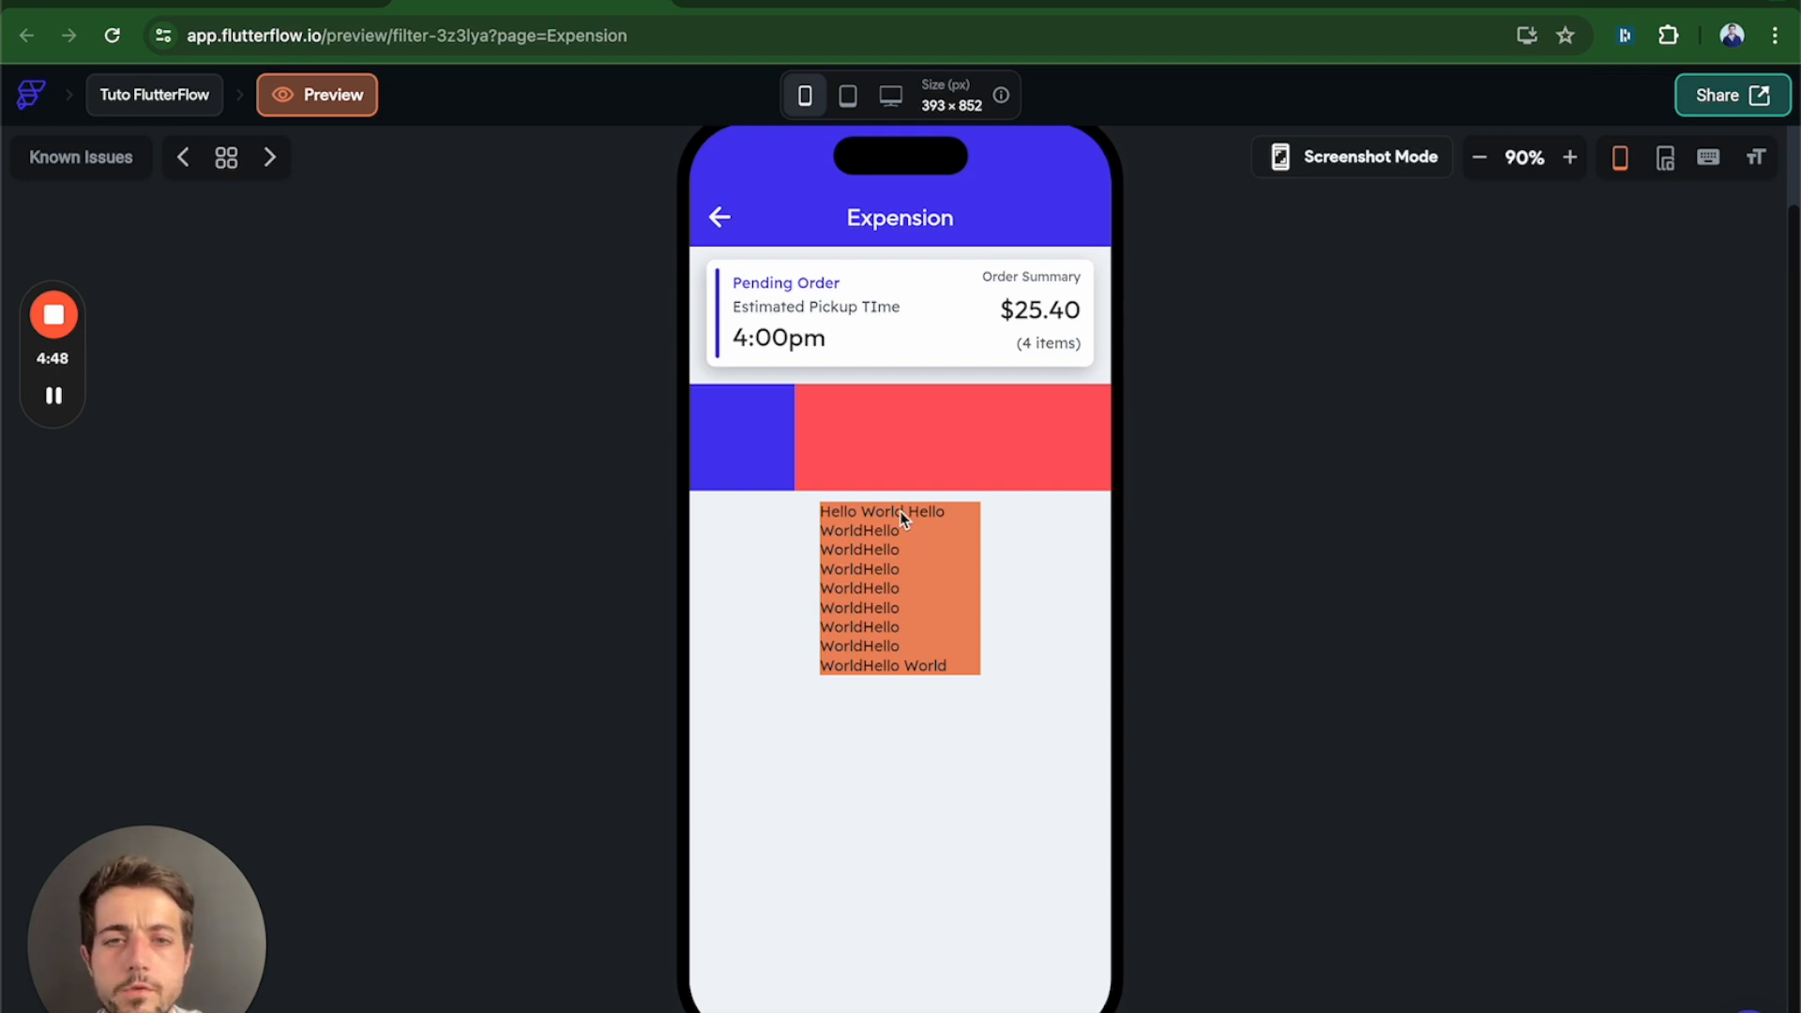
click(305, 8)
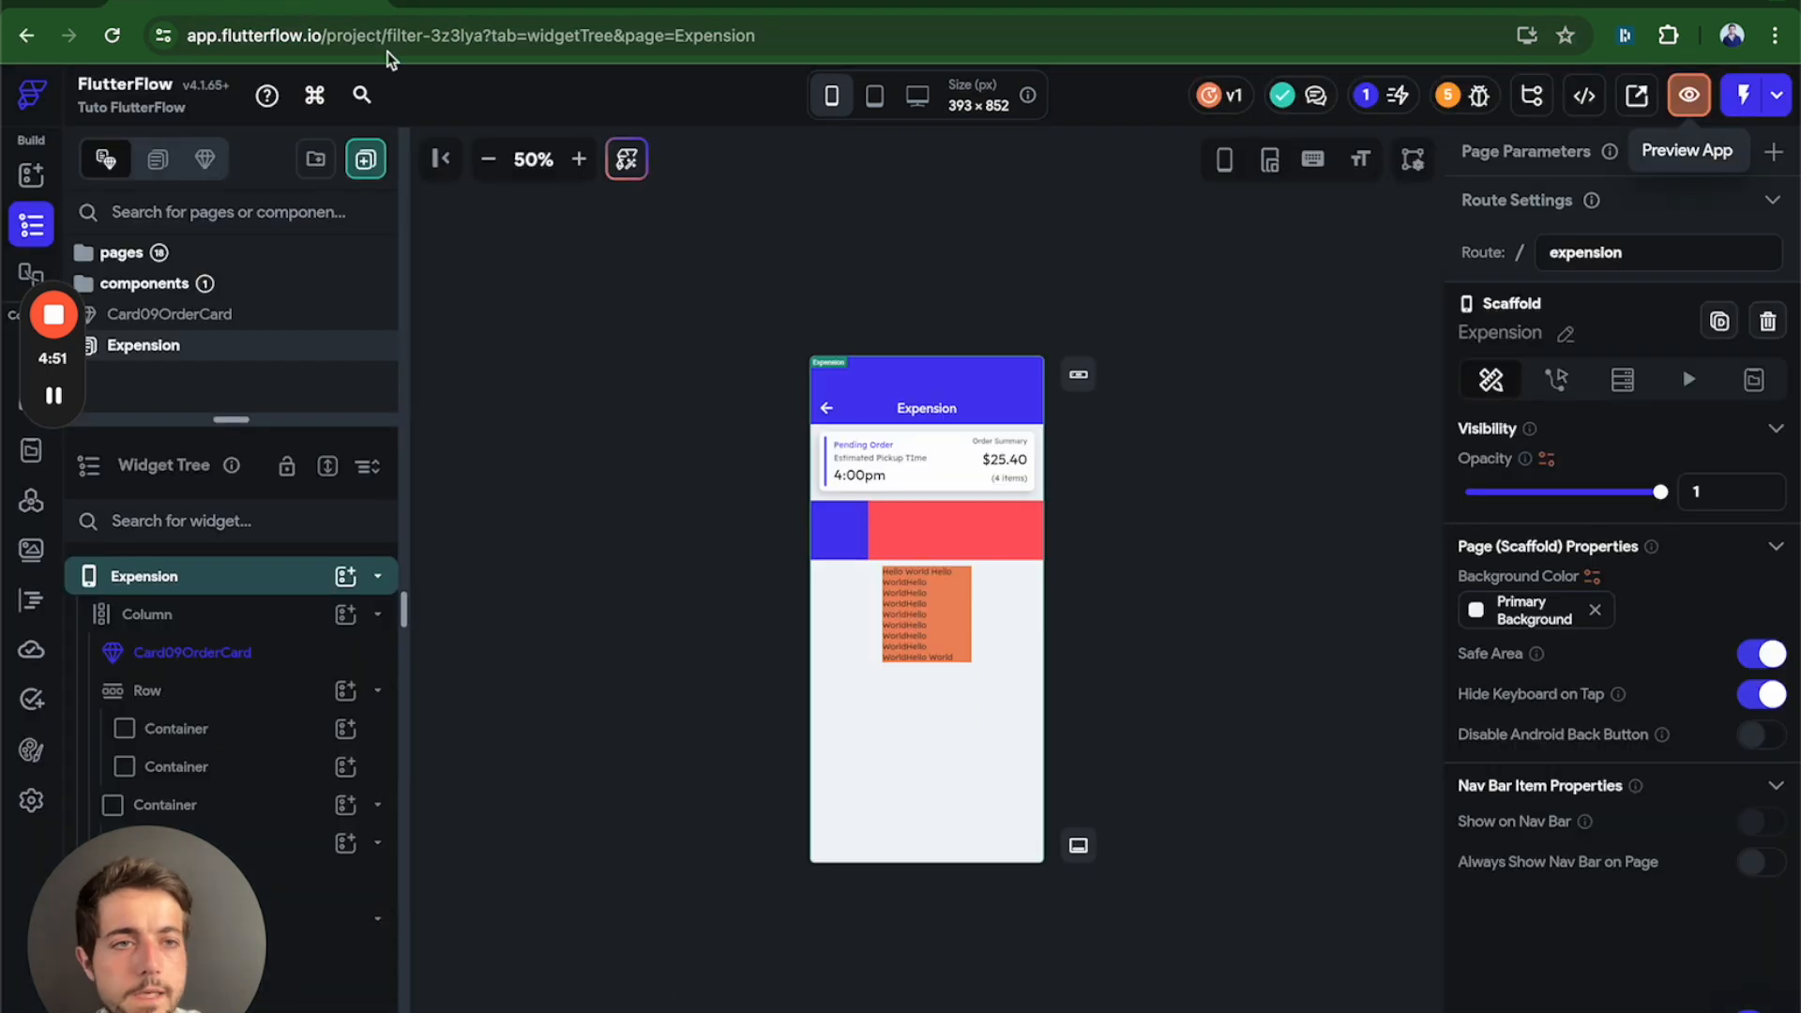
View the Test, Run & Publish options and close them.
click(1775, 97)
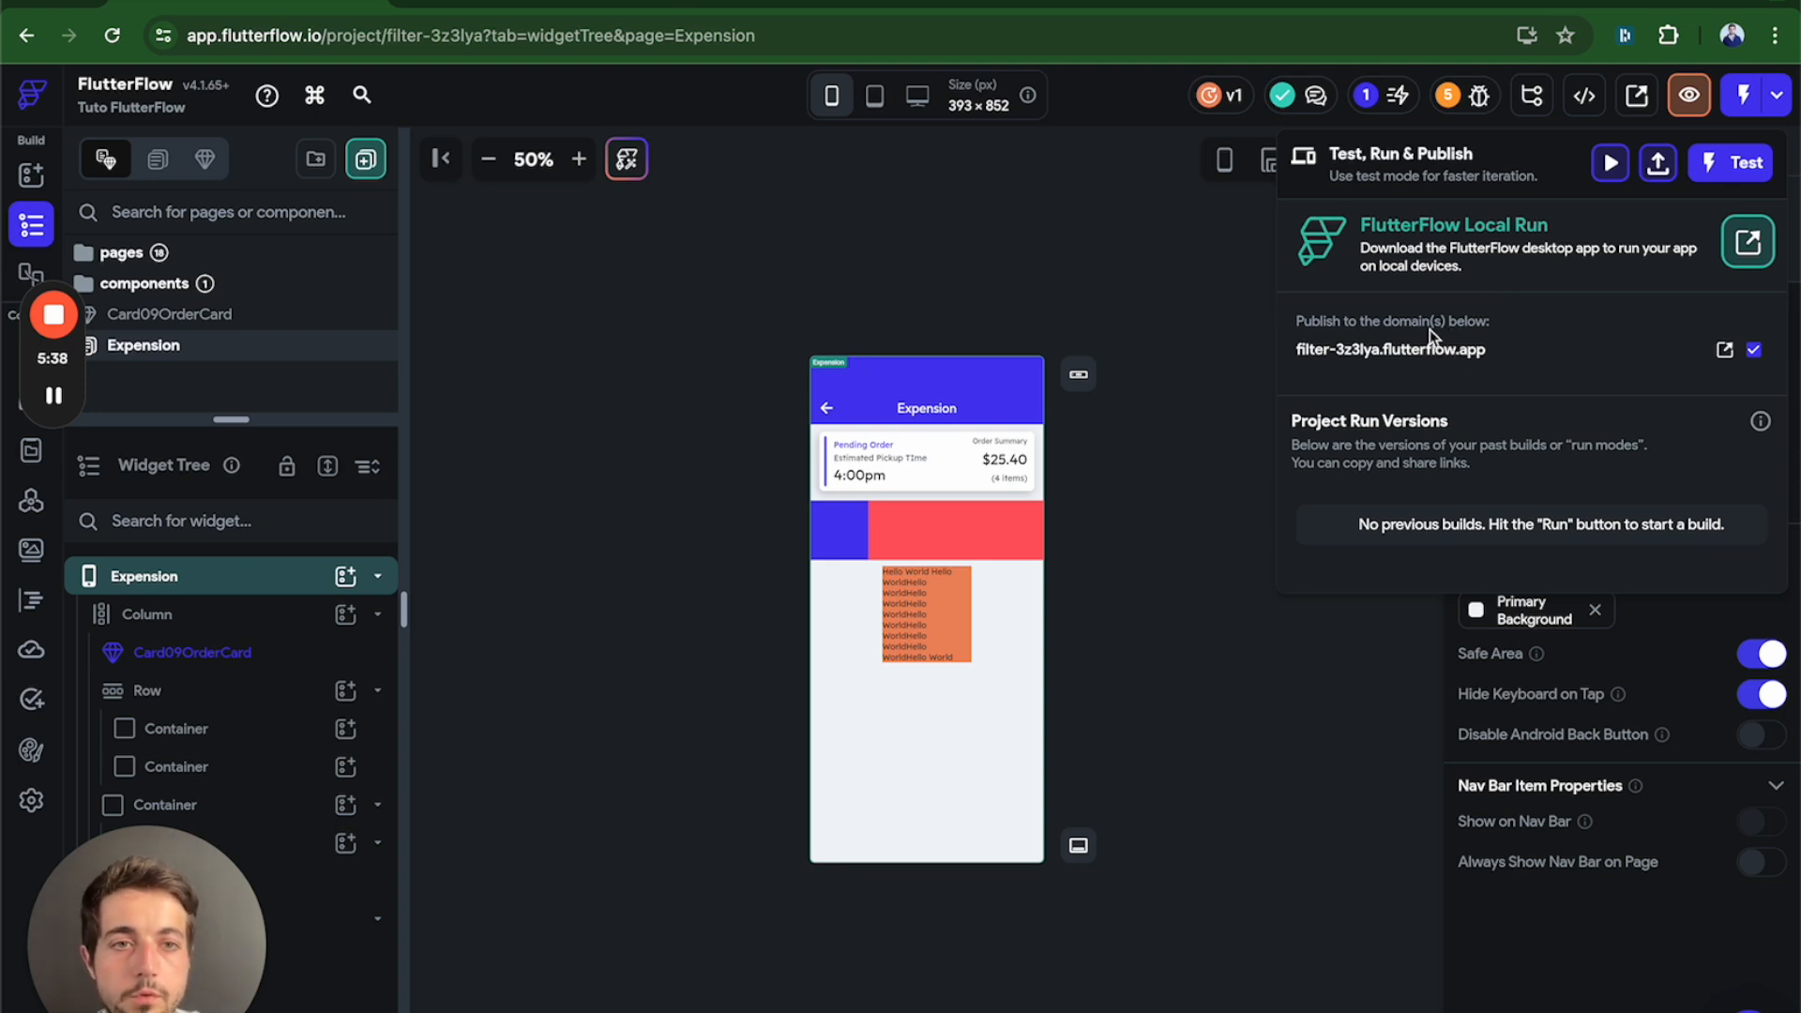
click(960, 251)
mouse_move(54, 315)
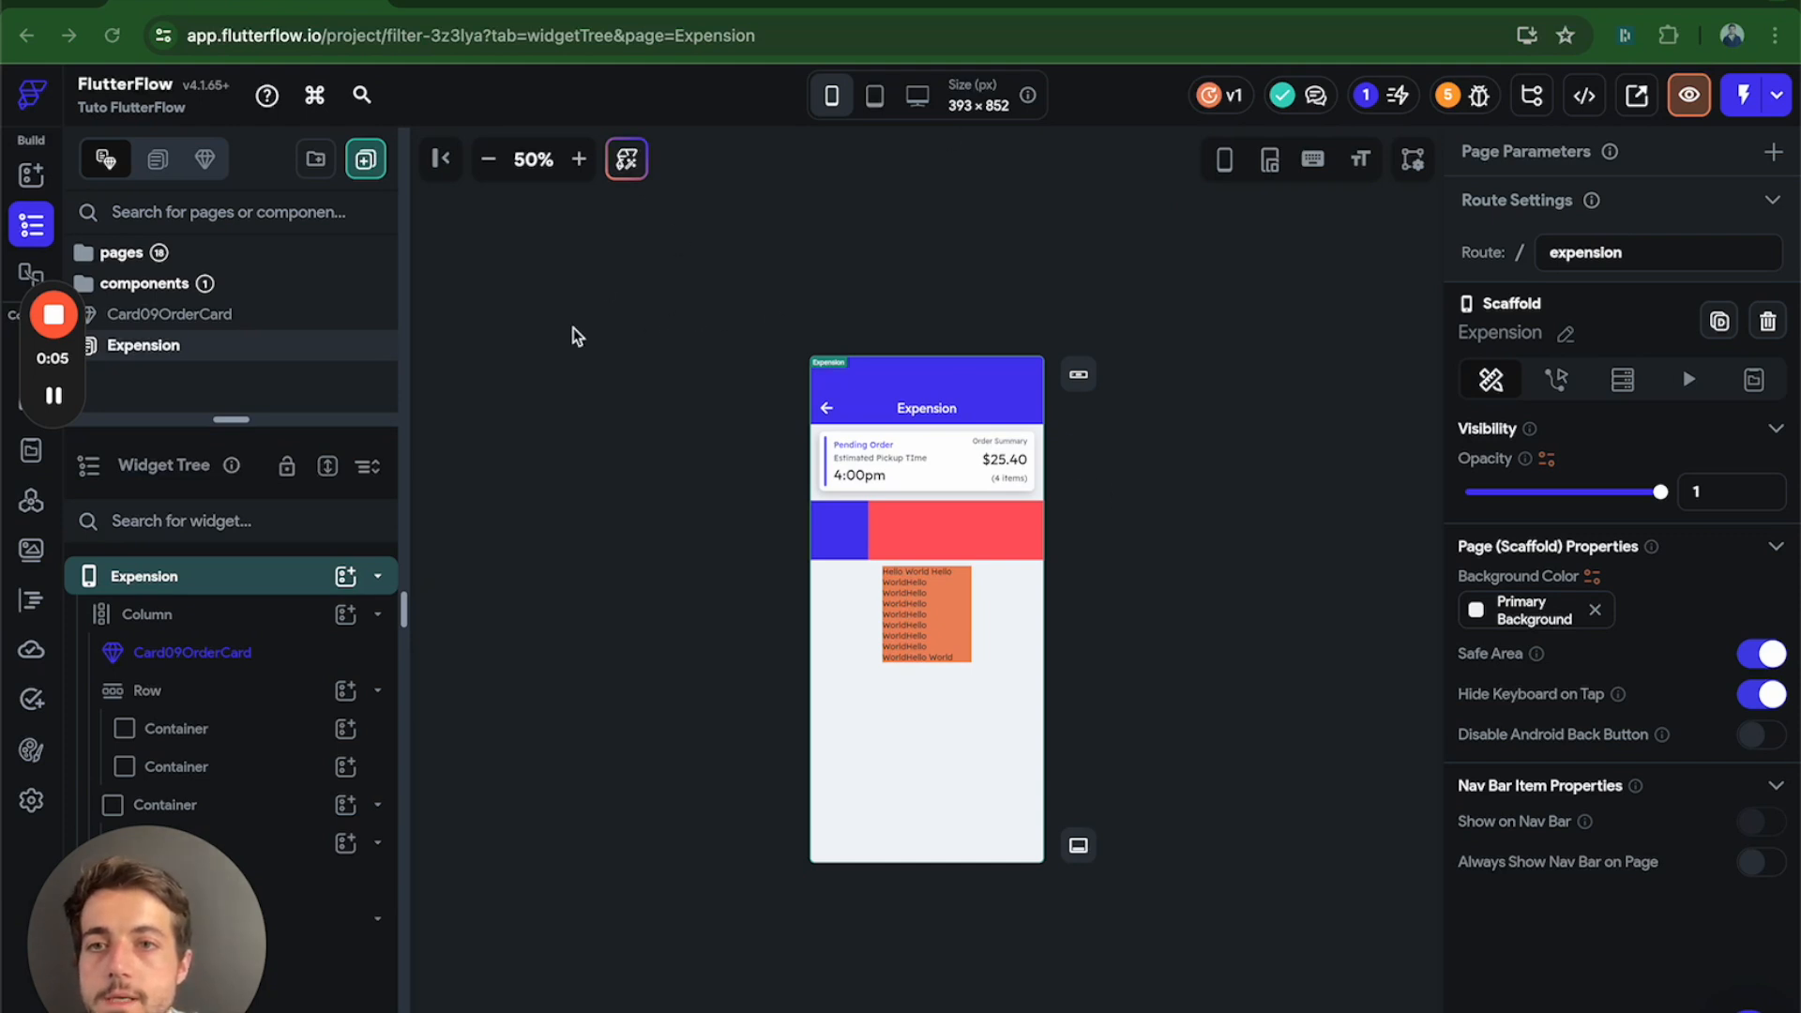
Collapse and restore the side panel, show the widget palette, and leave the side panel collapsed.
click(441, 160)
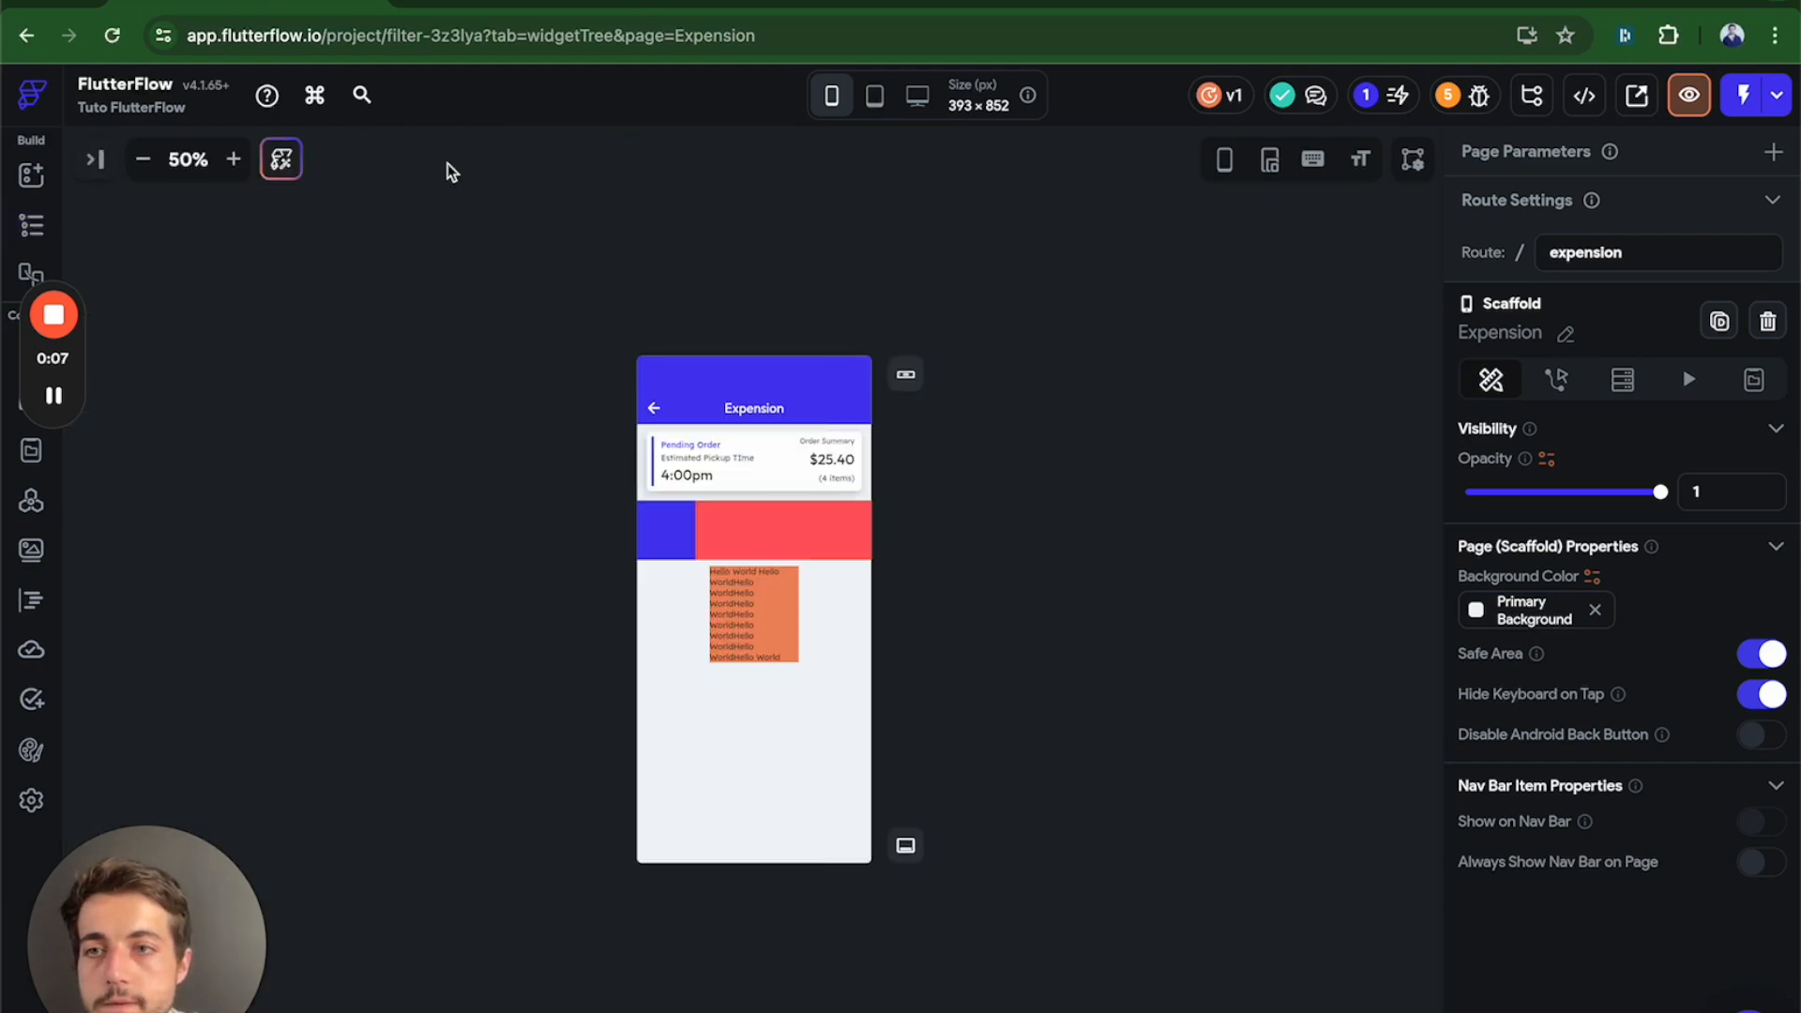
click(98, 160)
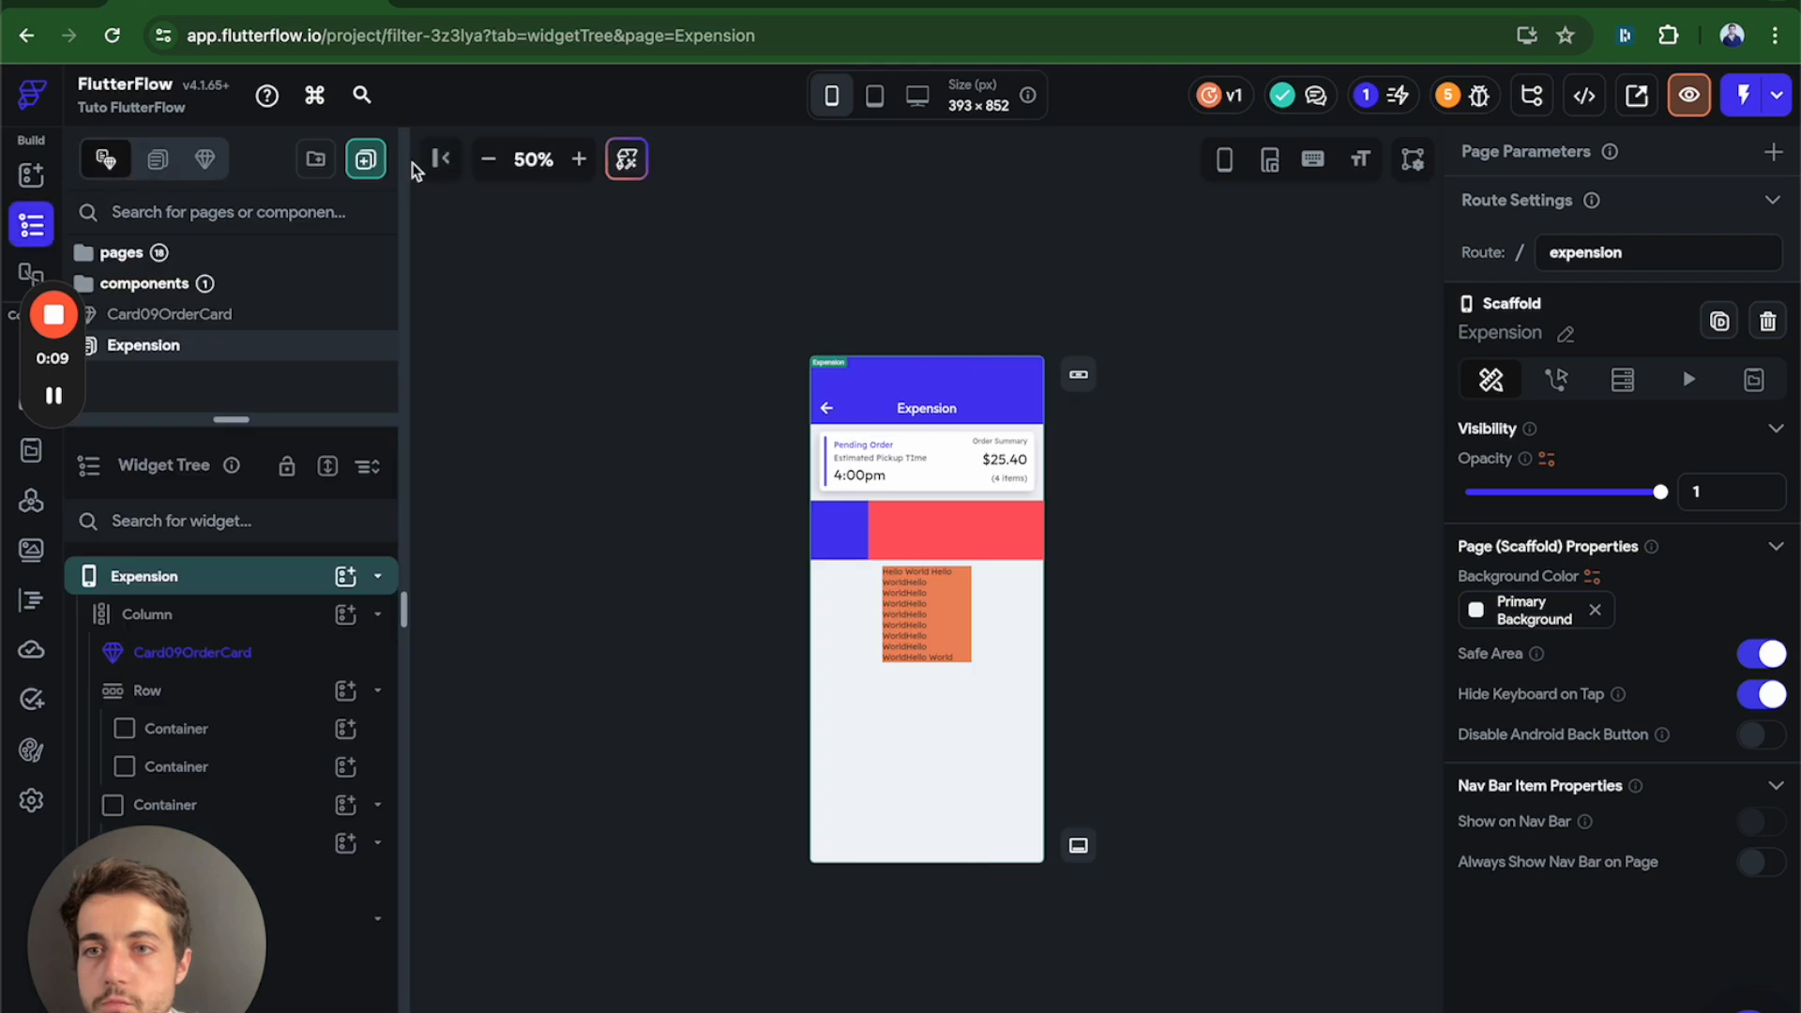
click(439, 161)
click(98, 160)
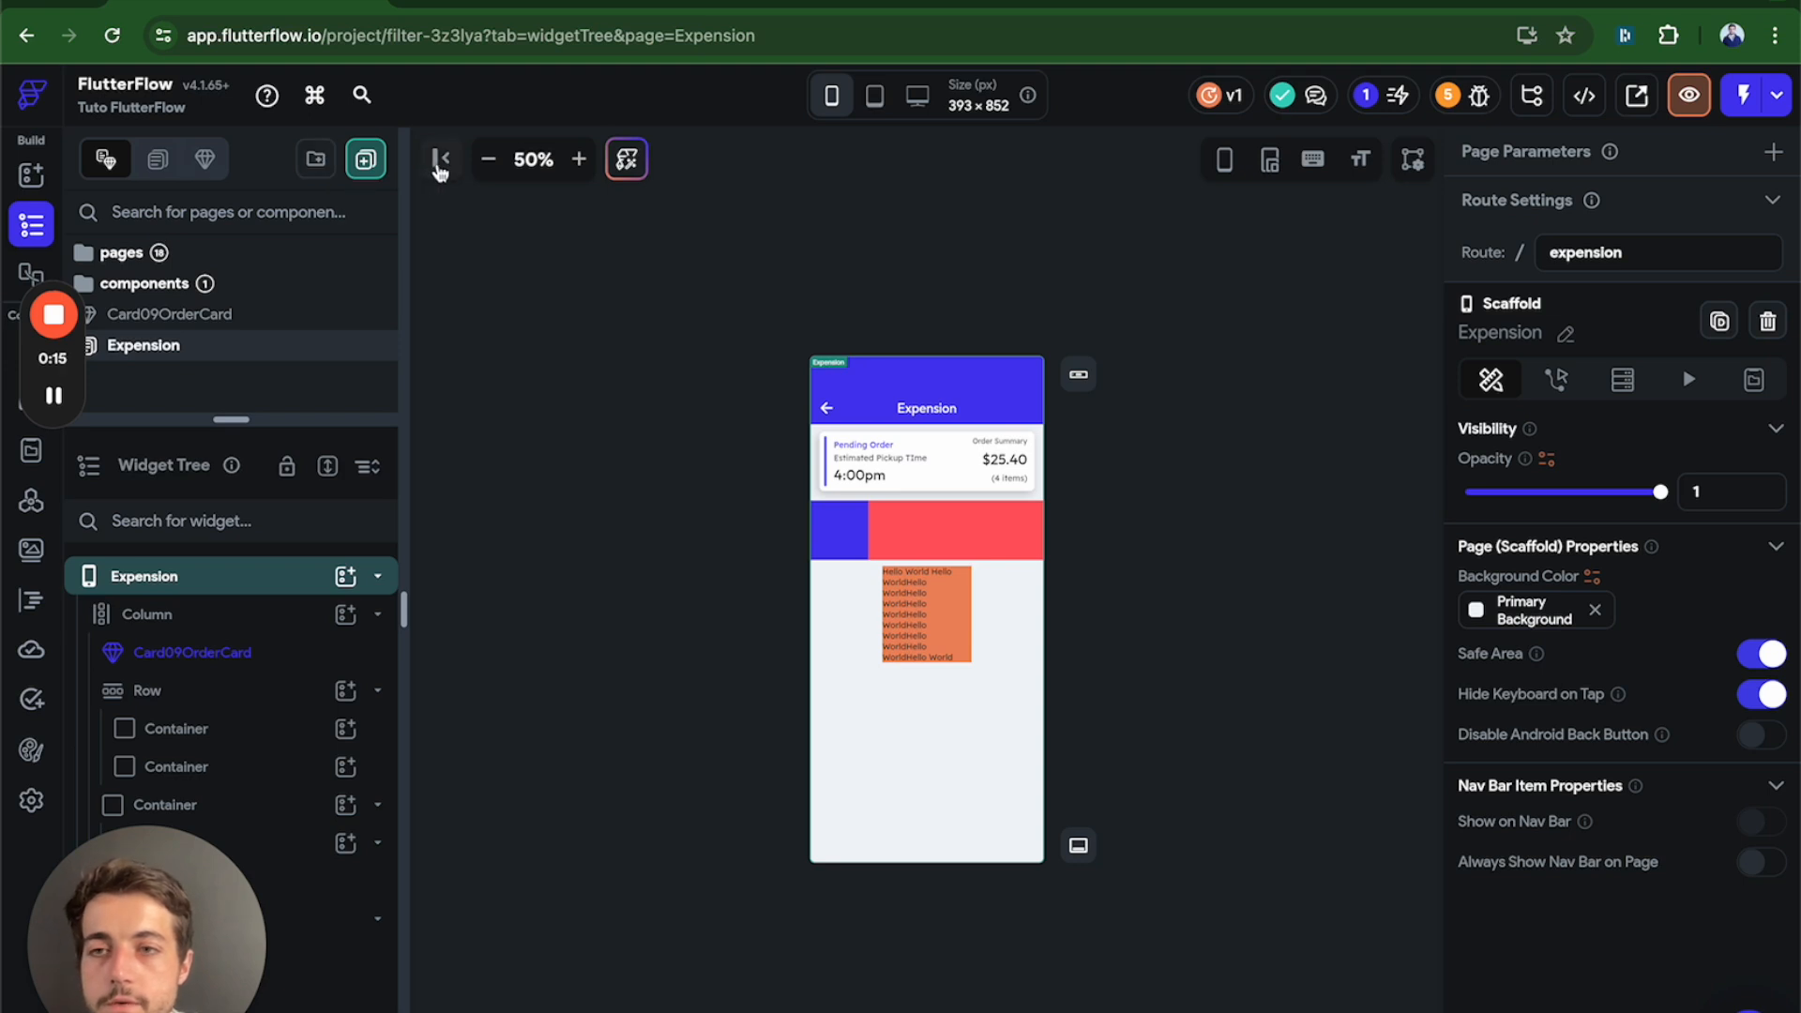
click(39, 179)
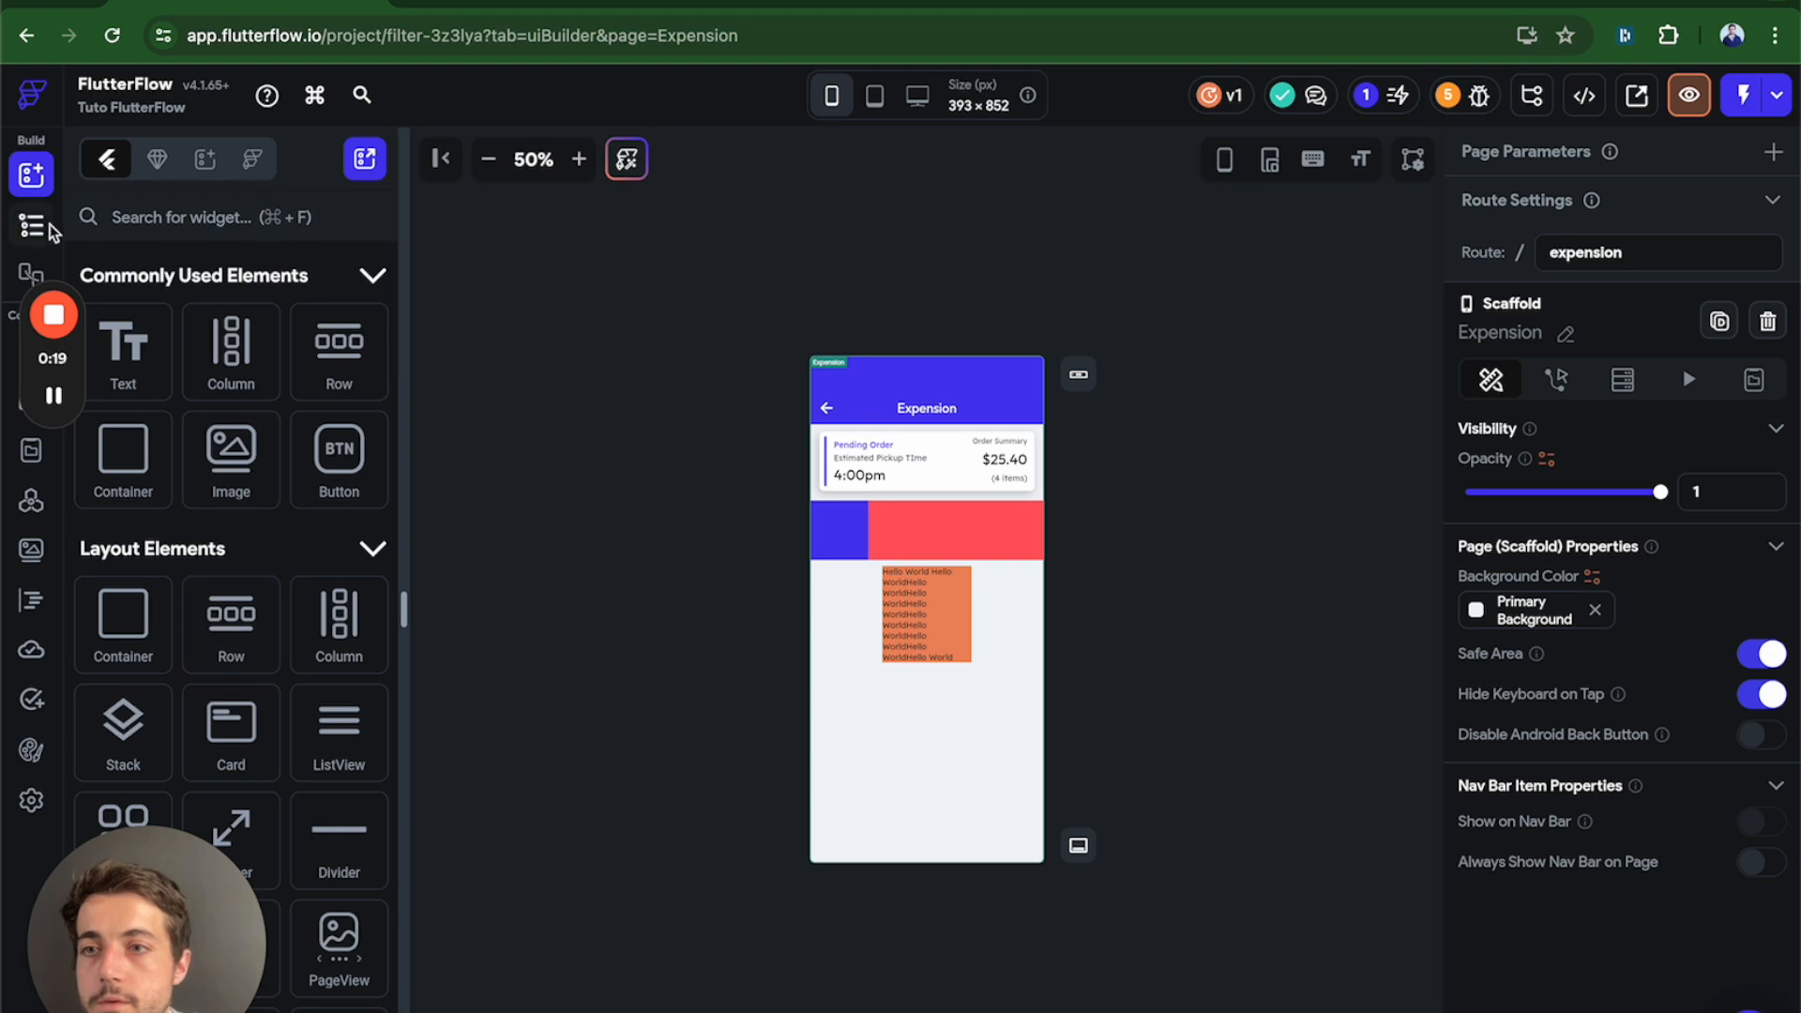
click(438, 159)
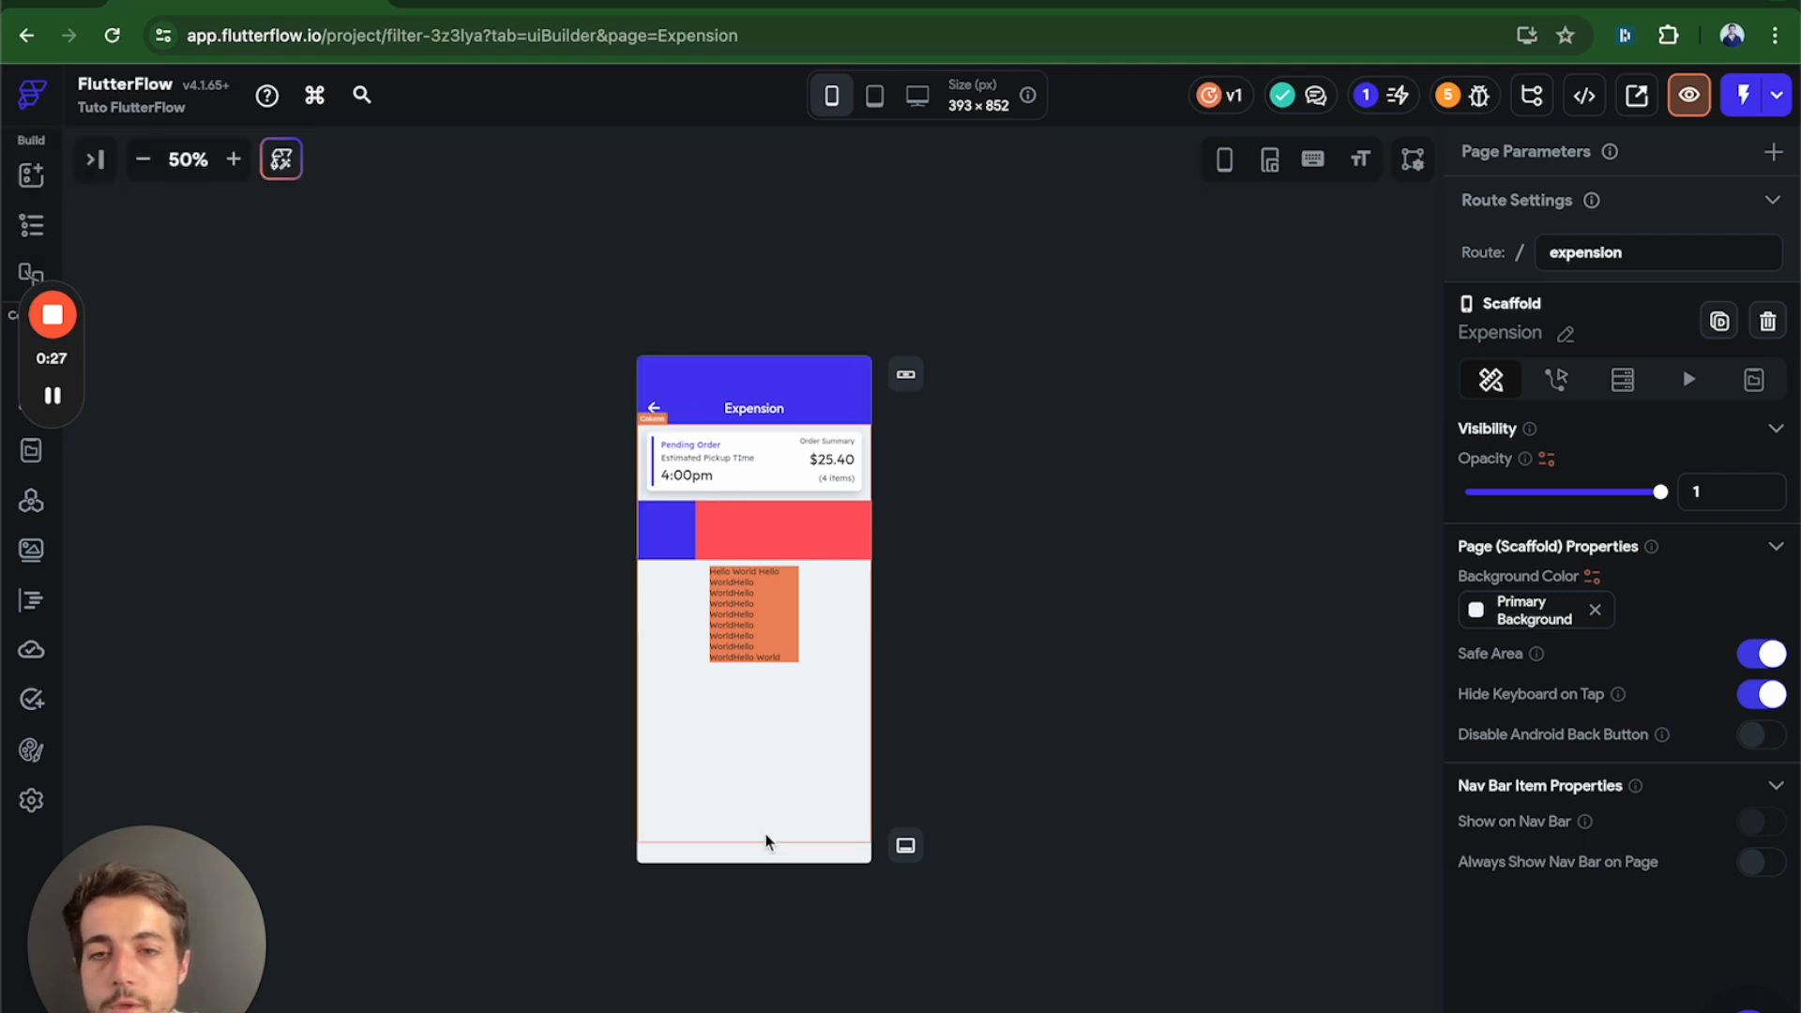
Enlarge the Expension page on the canvas to 100%, look it over, and set the canvas zoom to 75%.
click(233, 159)
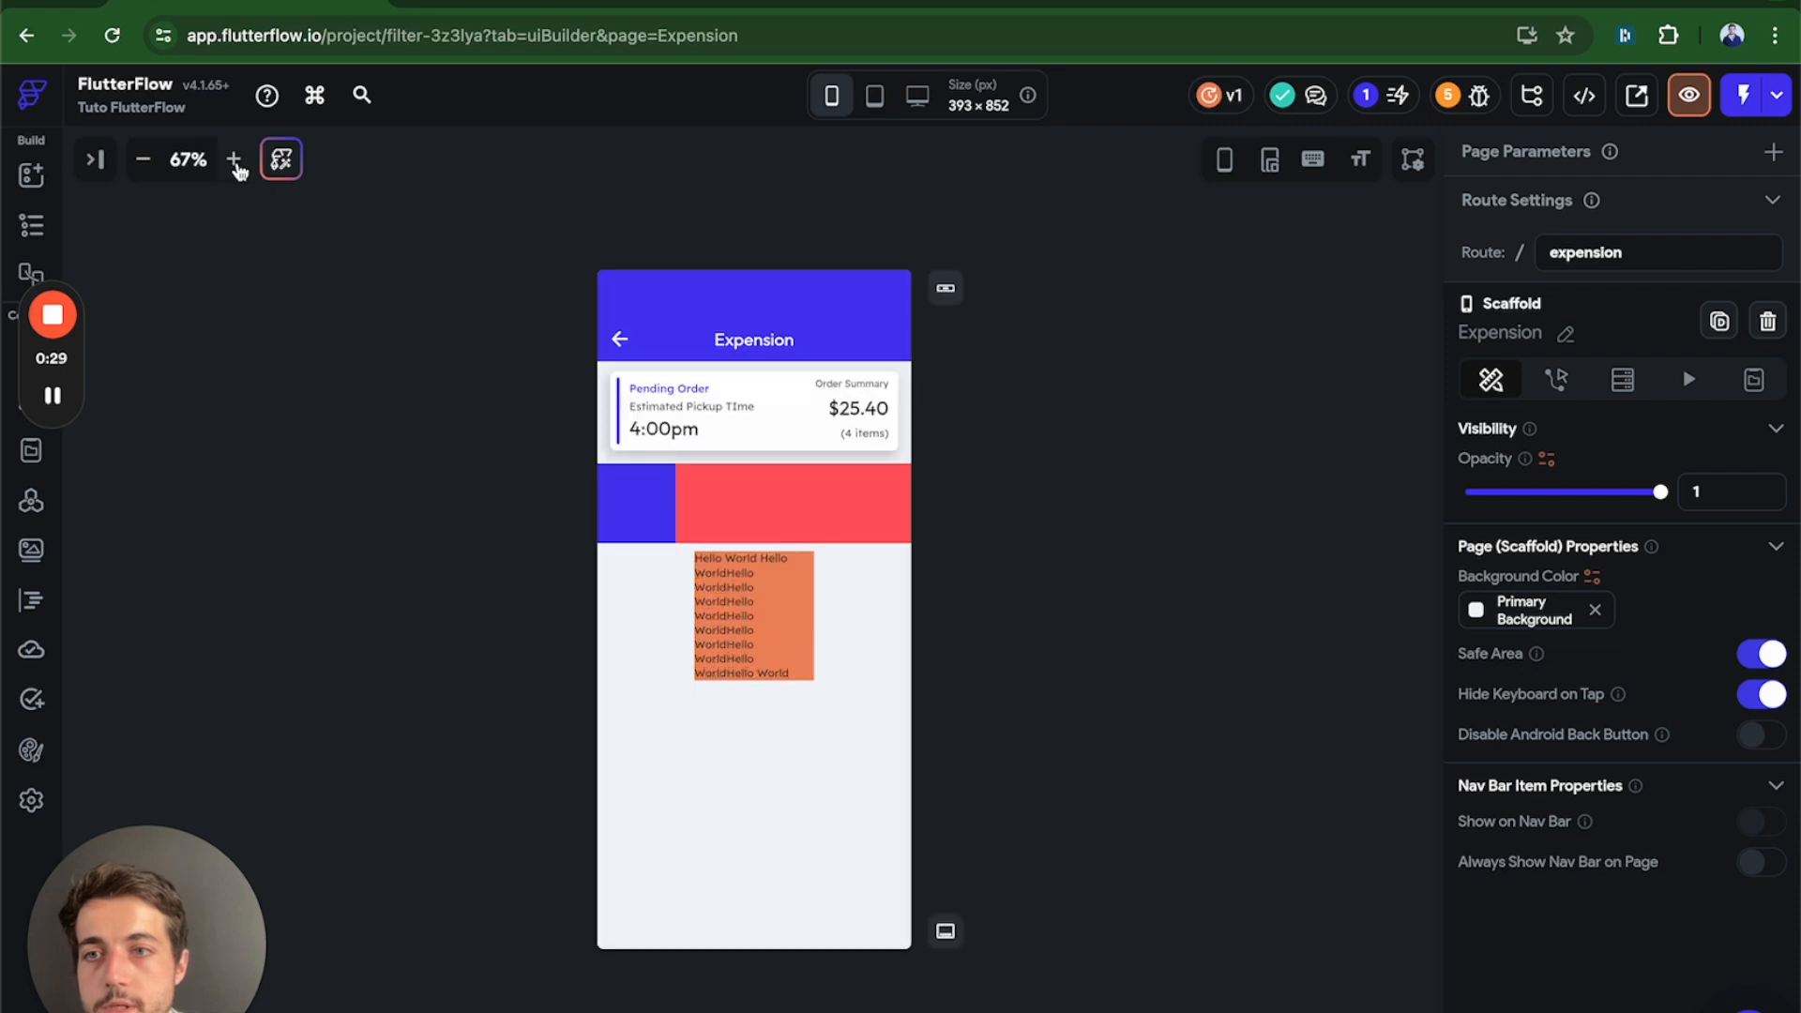
click(234, 160)
click(234, 159)
click(234, 160)
scroll(788, 538, down, 2)
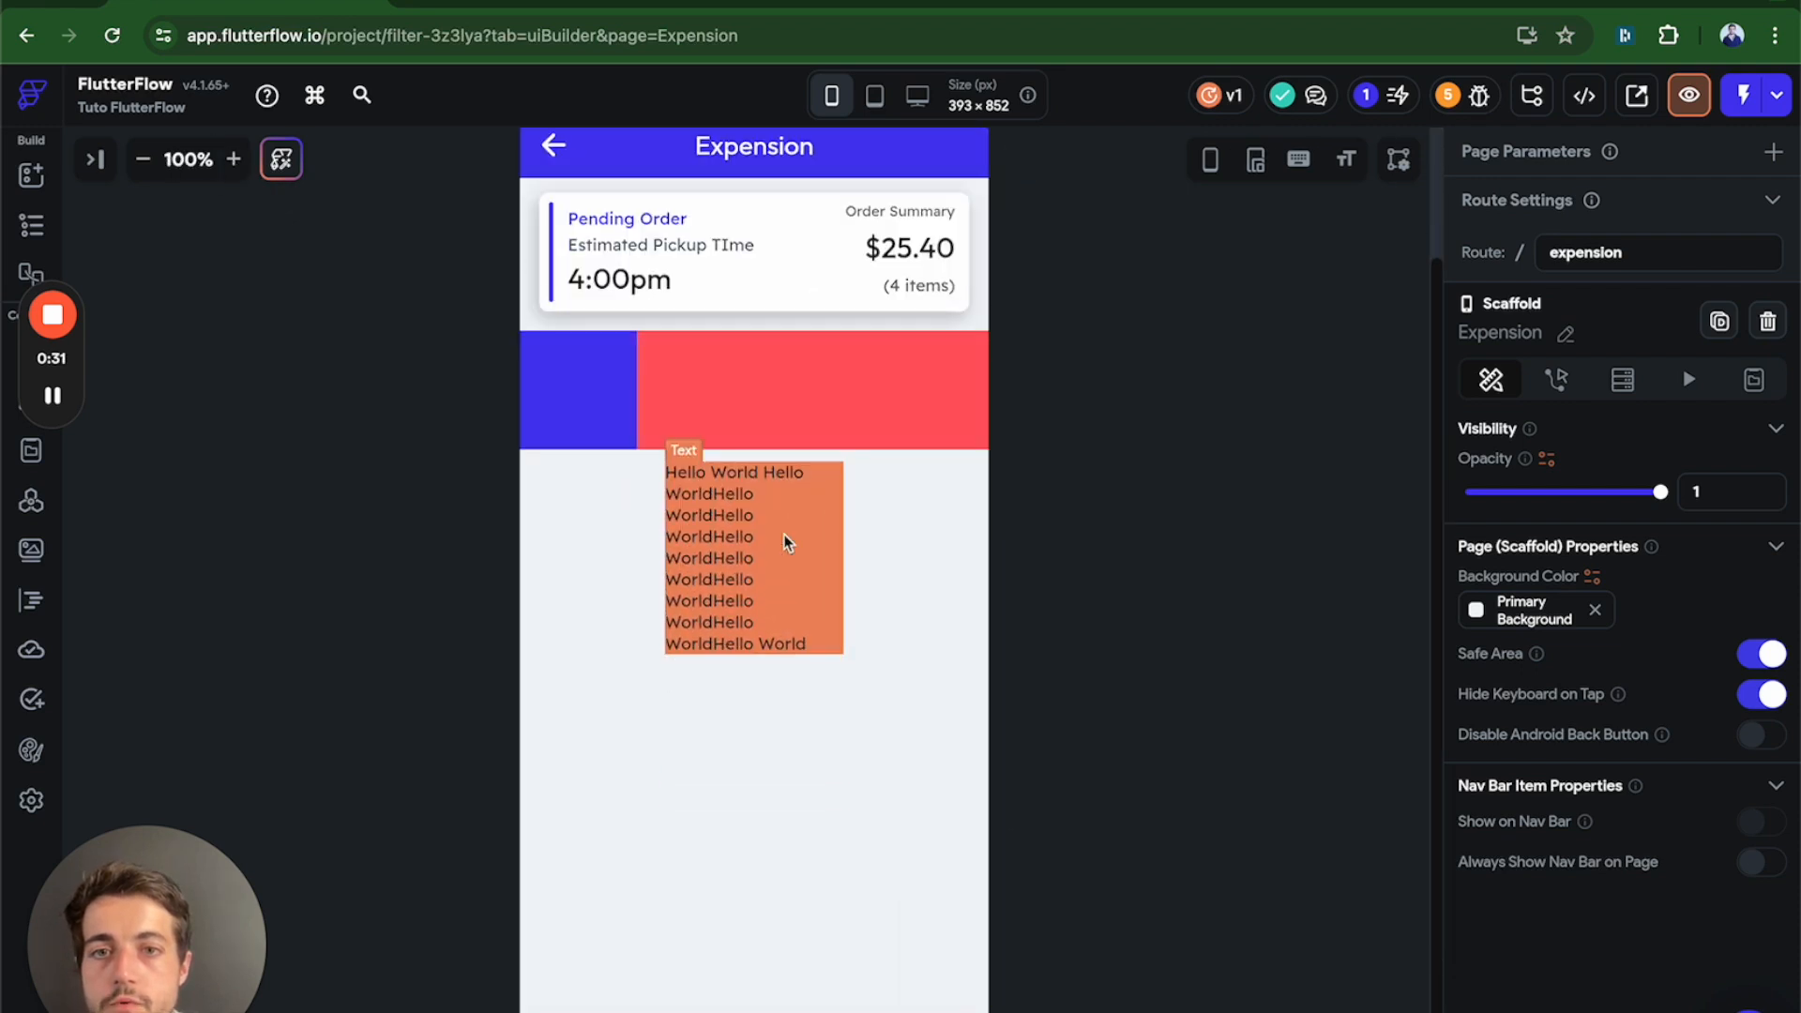
scroll(1022, 580, up, 2)
scroll(1023, 580, down, 2)
scroll(1022, 579, up, 2)
scroll(1023, 580, down, 2)
click(143, 160)
click(143, 159)
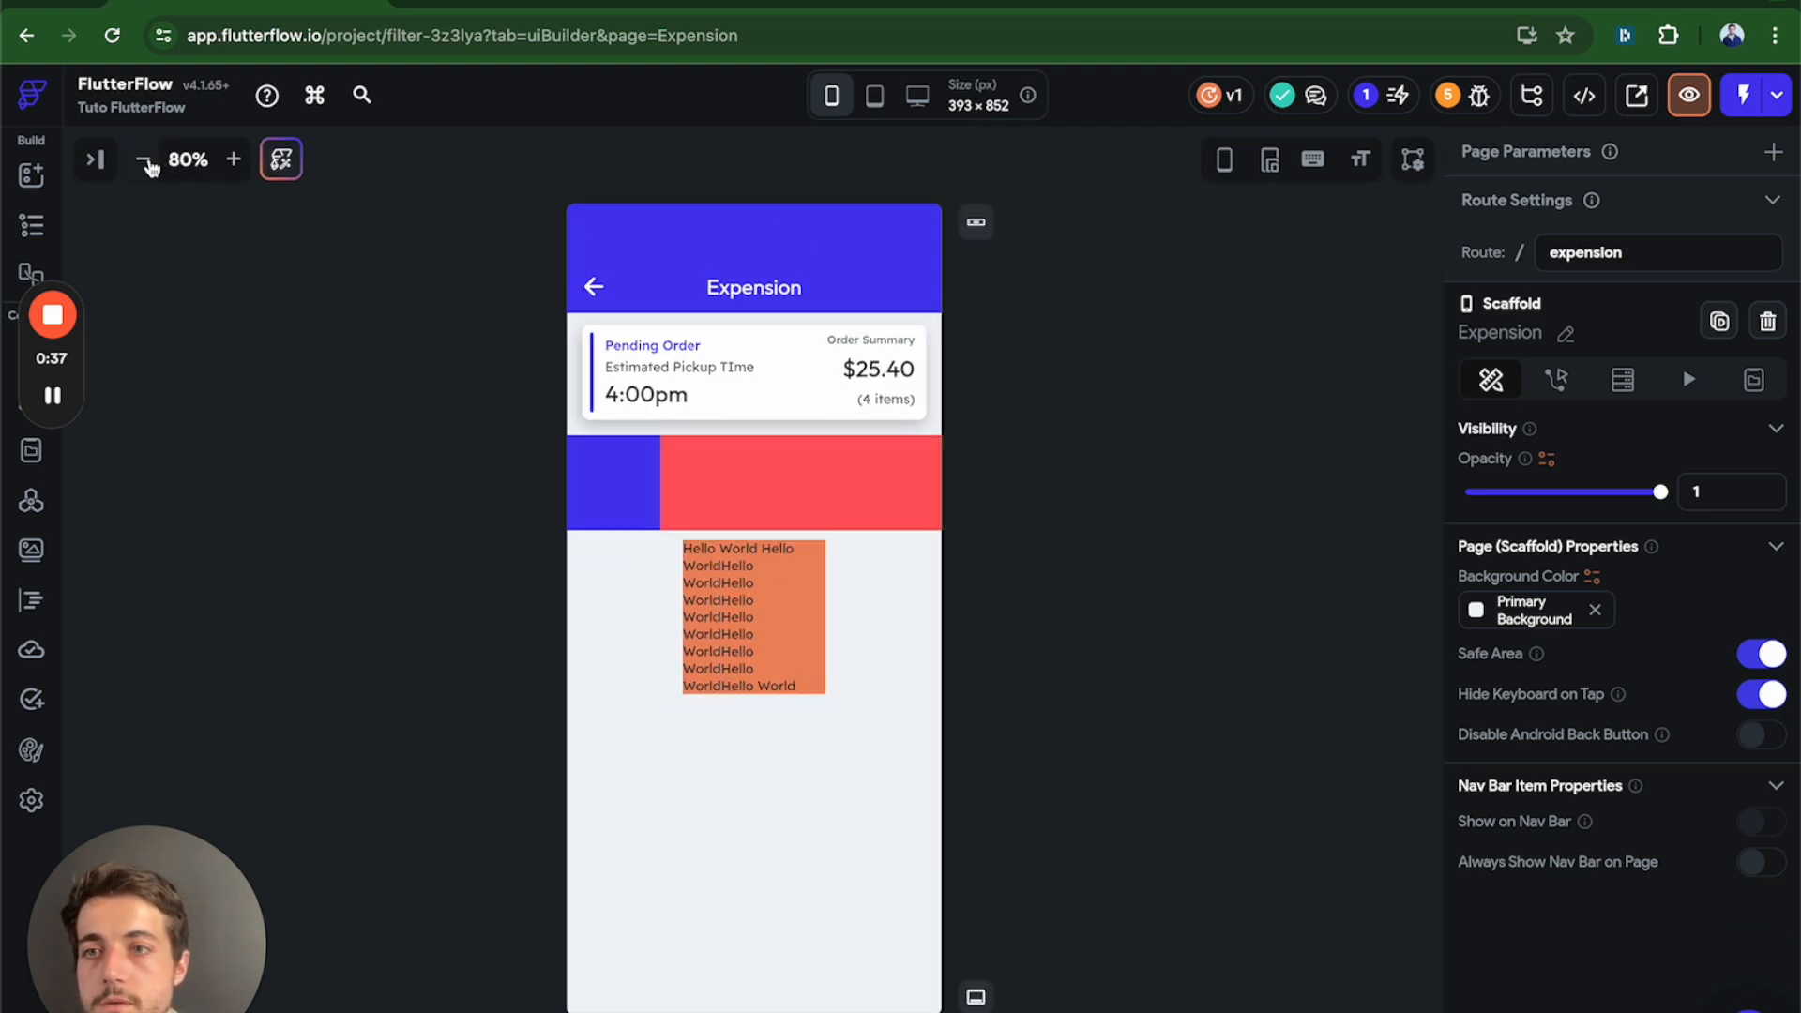
click(143, 160)
View and close the AI Gen page prompt, and preview the Expension page with the device frame shown and hidden.
click(285, 167)
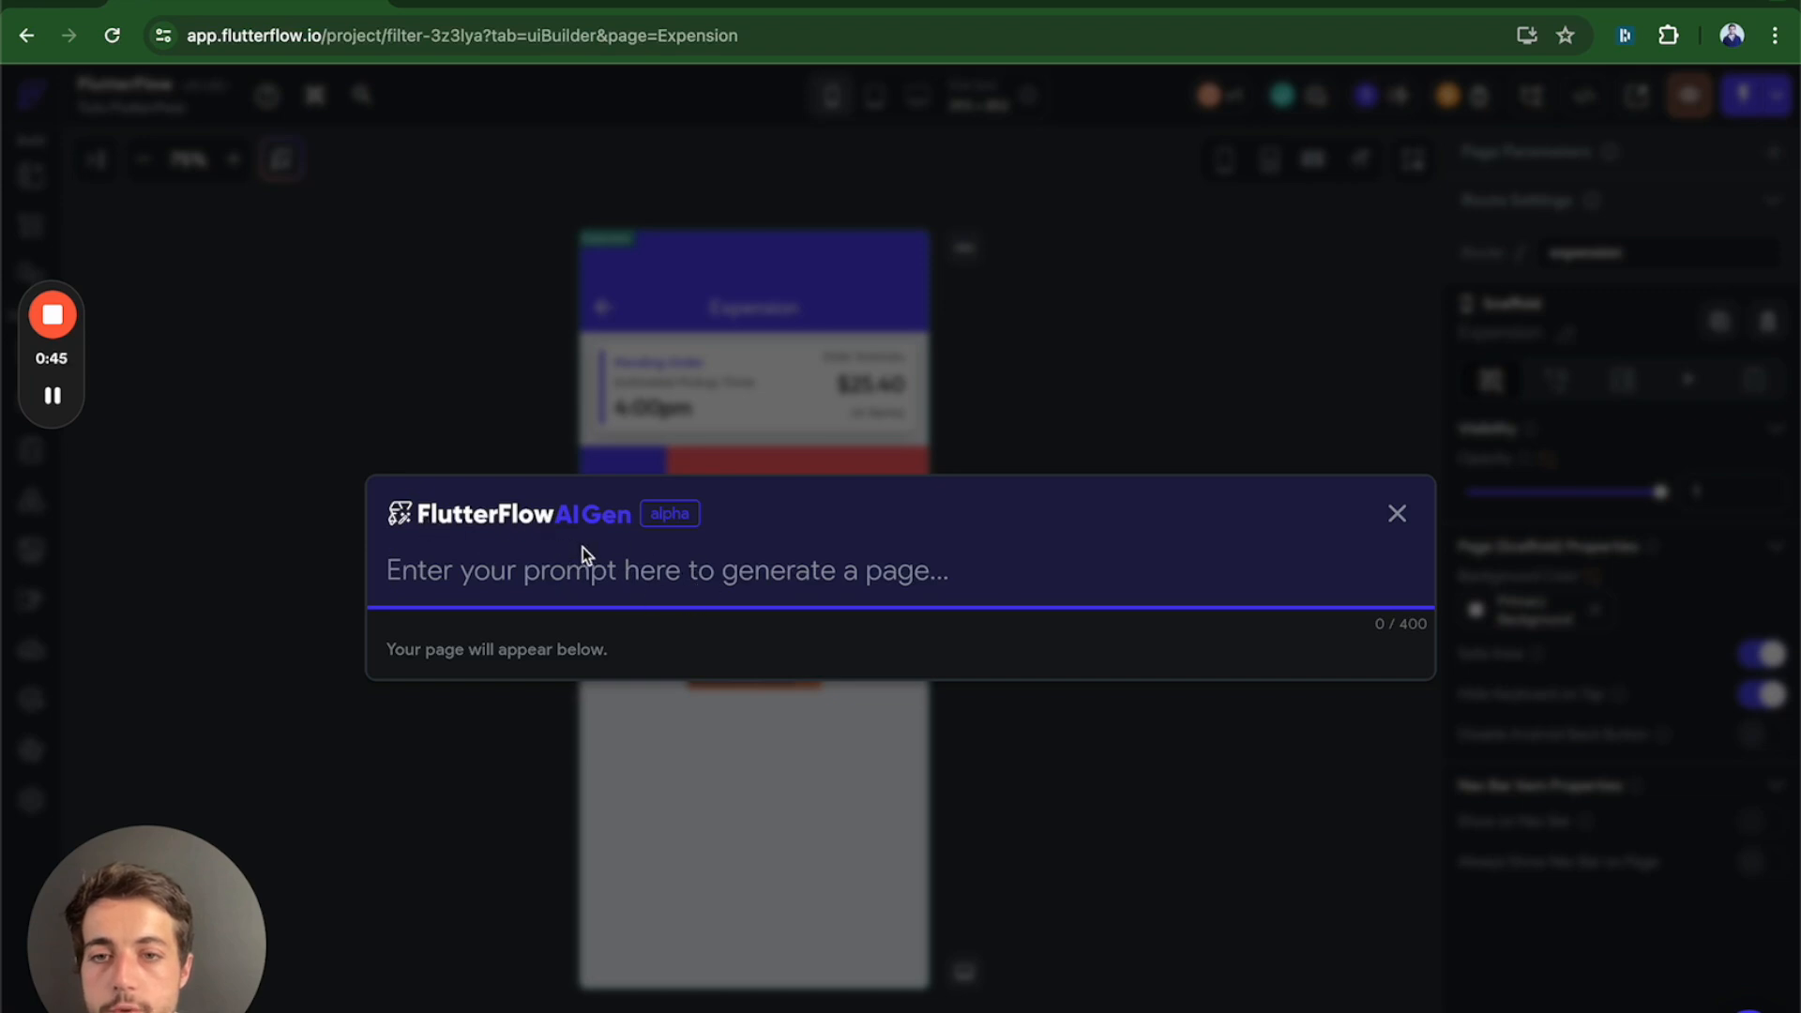
click(1398, 515)
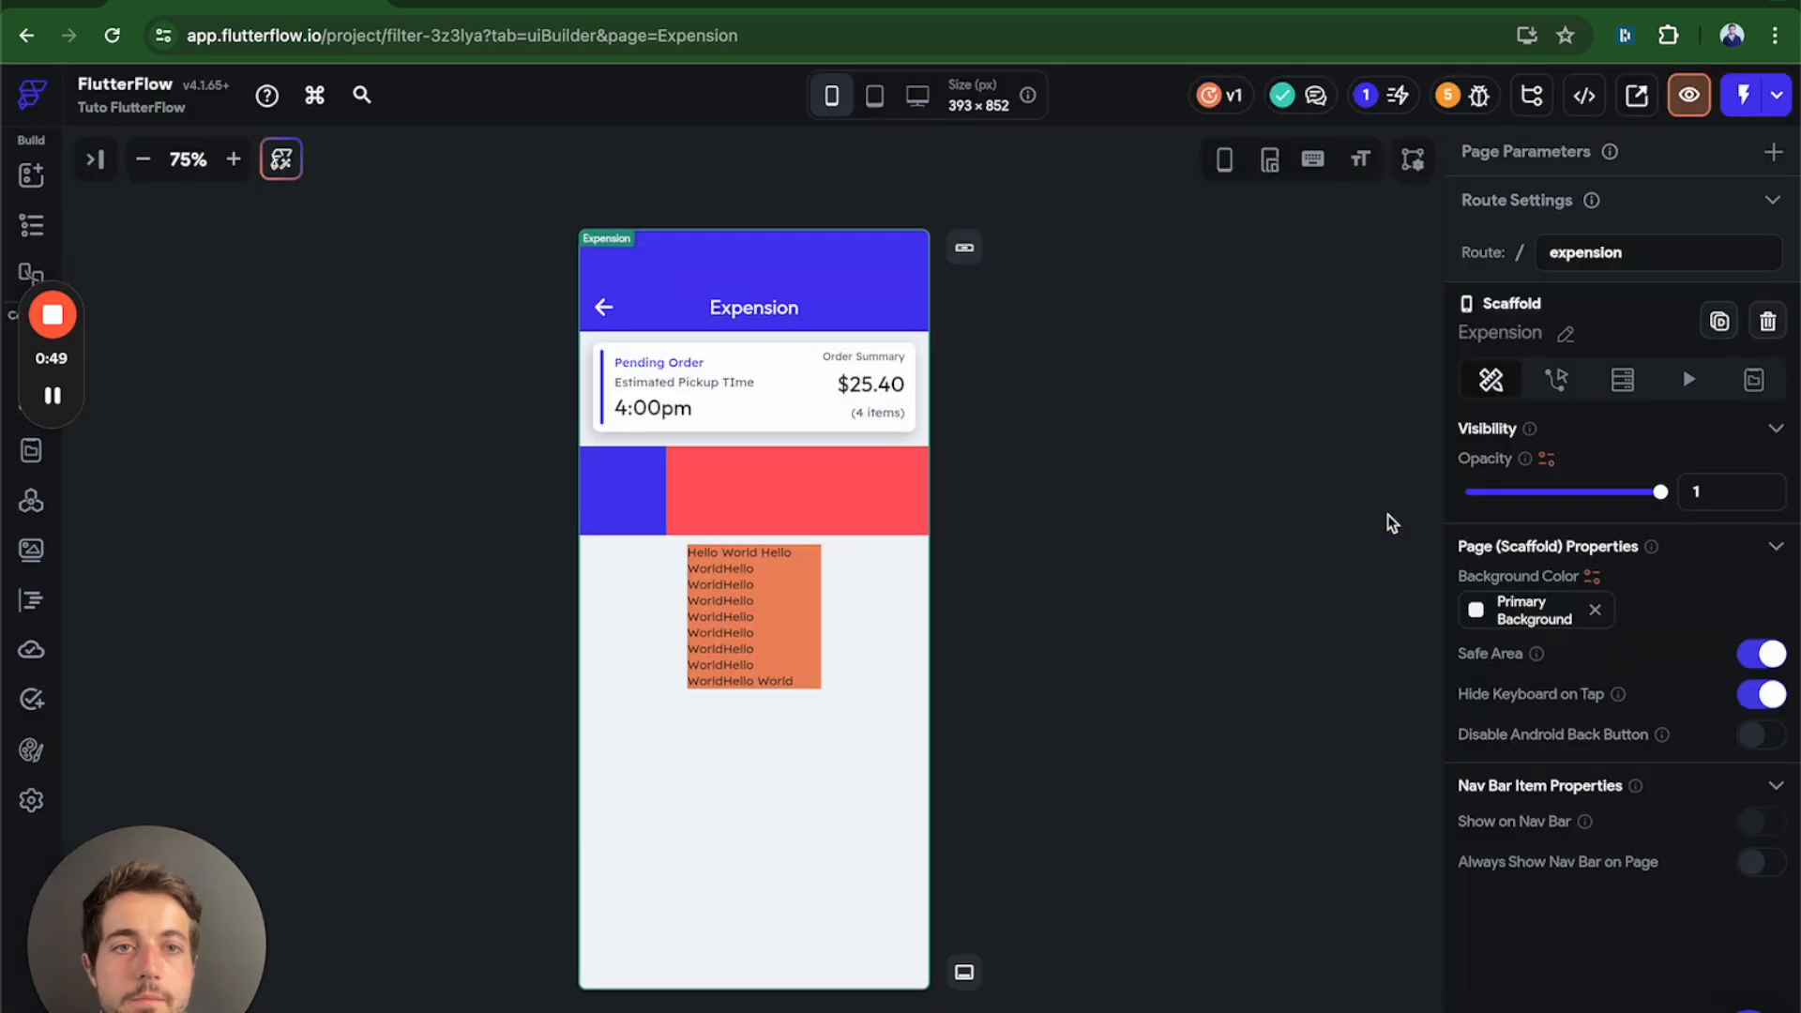
click(1225, 179)
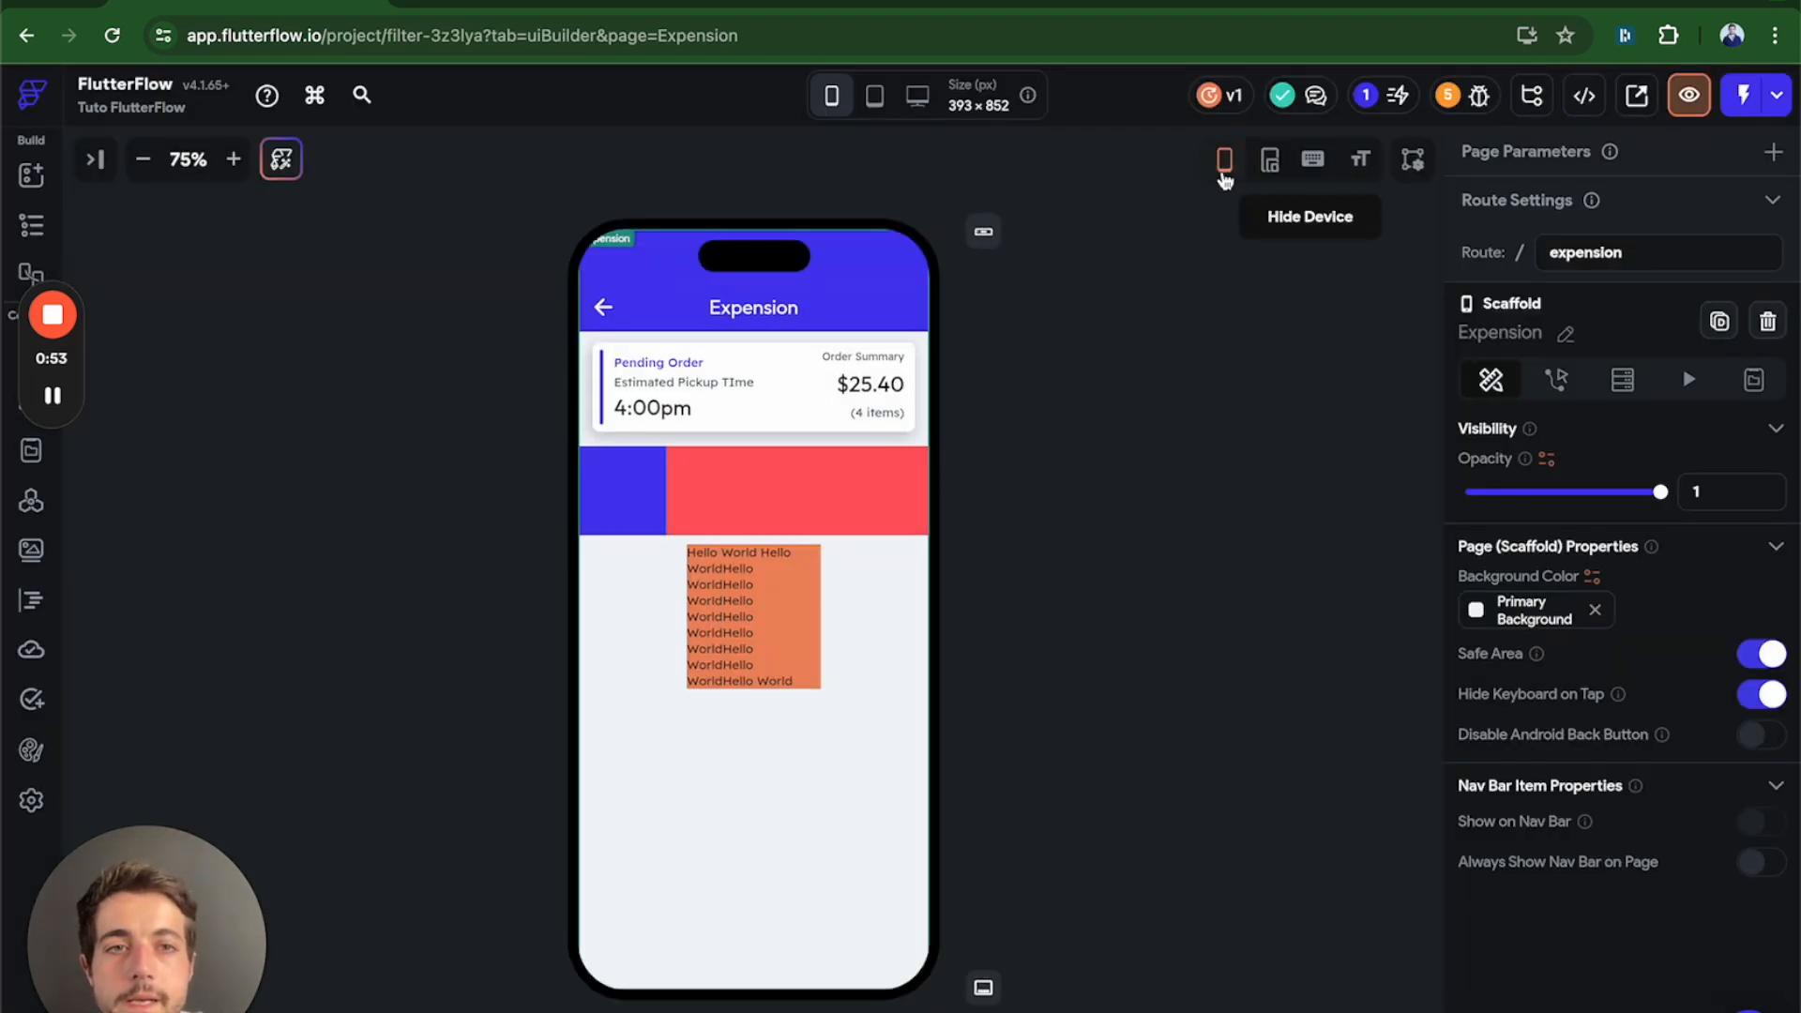
click(1225, 179)
click(1225, 179)
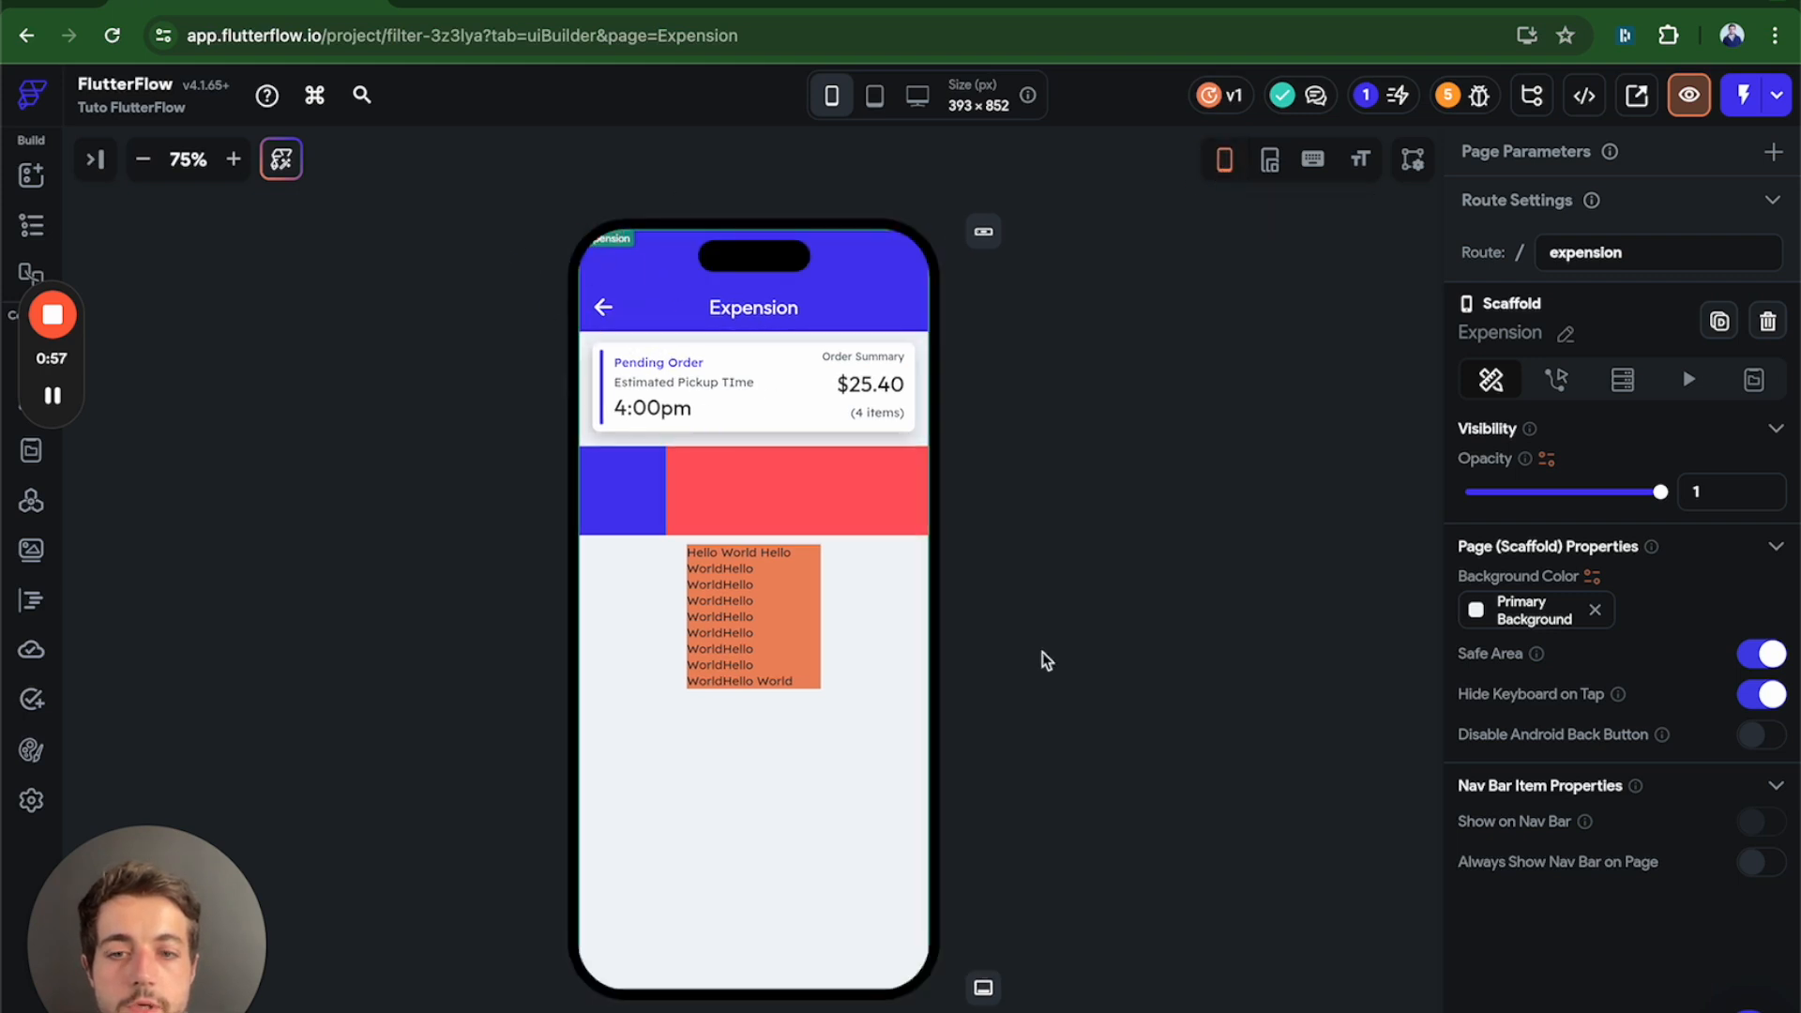
click(1223, 171)
Show the canvas resize handles and resize the Expension page preview to about 394 × 885 px.
click(1272, 174)
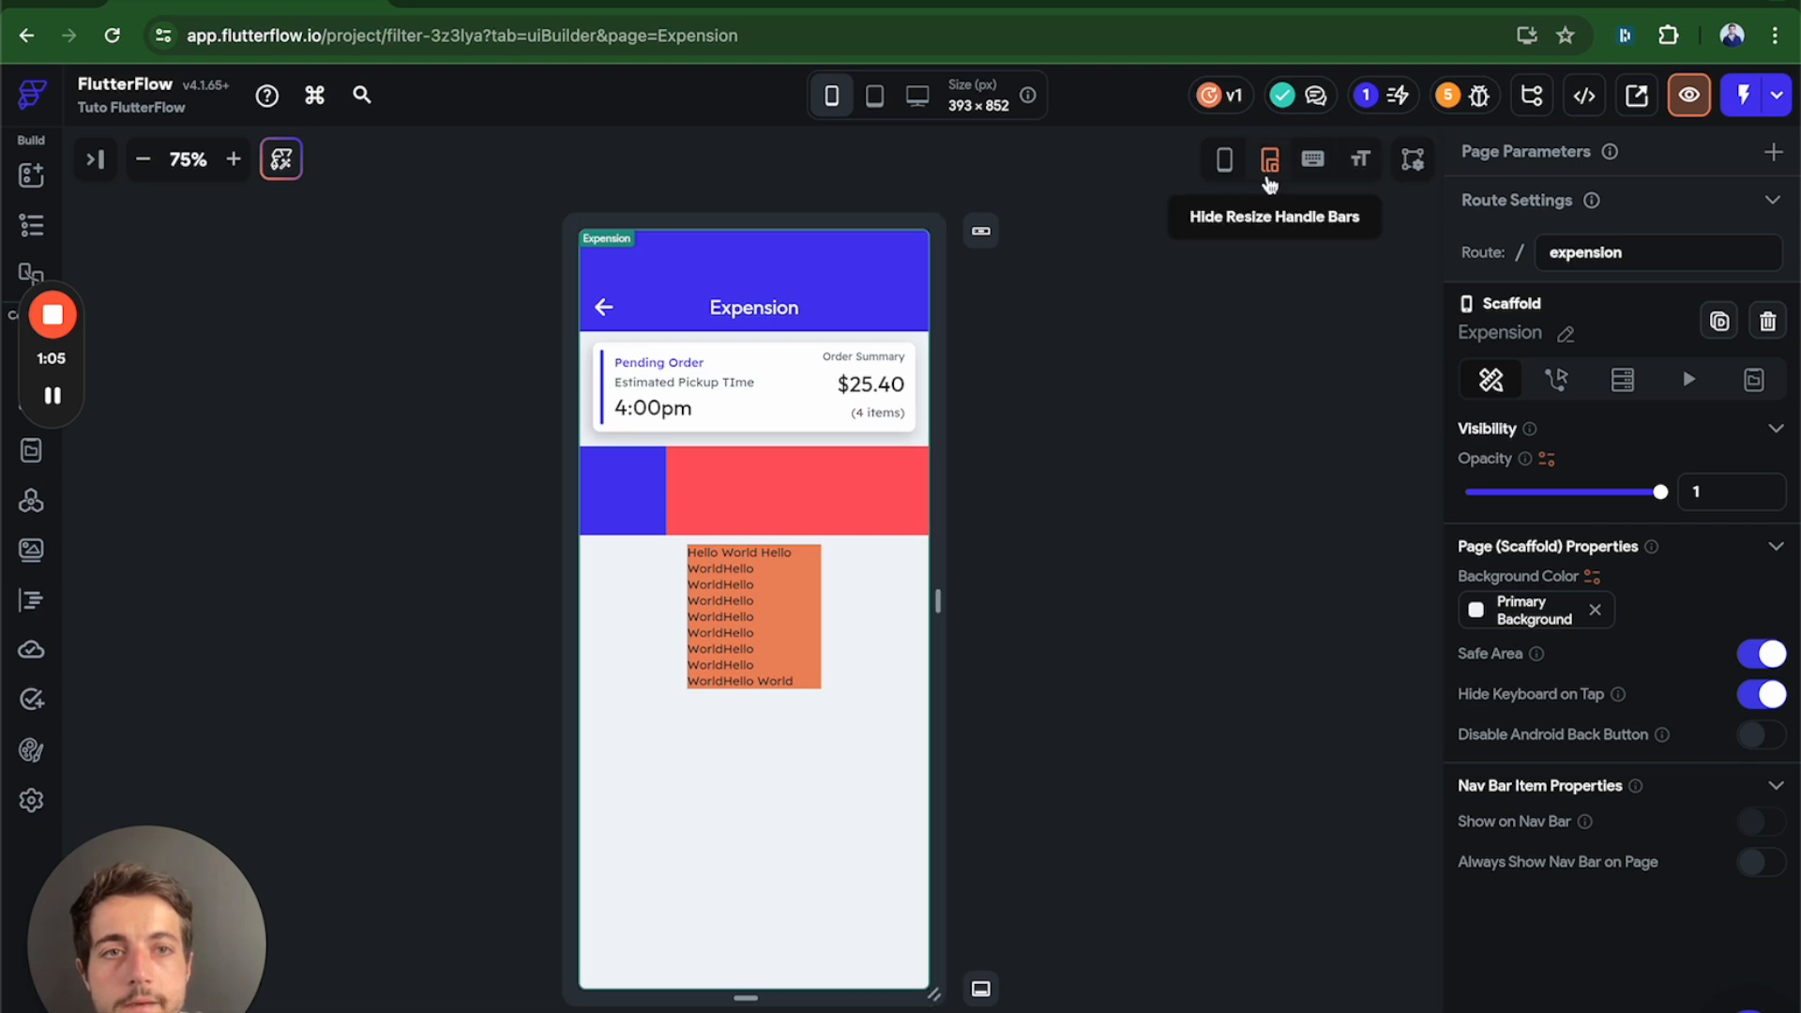
mouse_move(938, 603)
mouse_down()
mouse_move(1186, 603)
mouse_move(950, 605)
mouse_up()
mouse_move(950, 1000)
mouse_down()
mouse_move(1190, 1010)
mouse_move(933, 1007)
mouse_up()
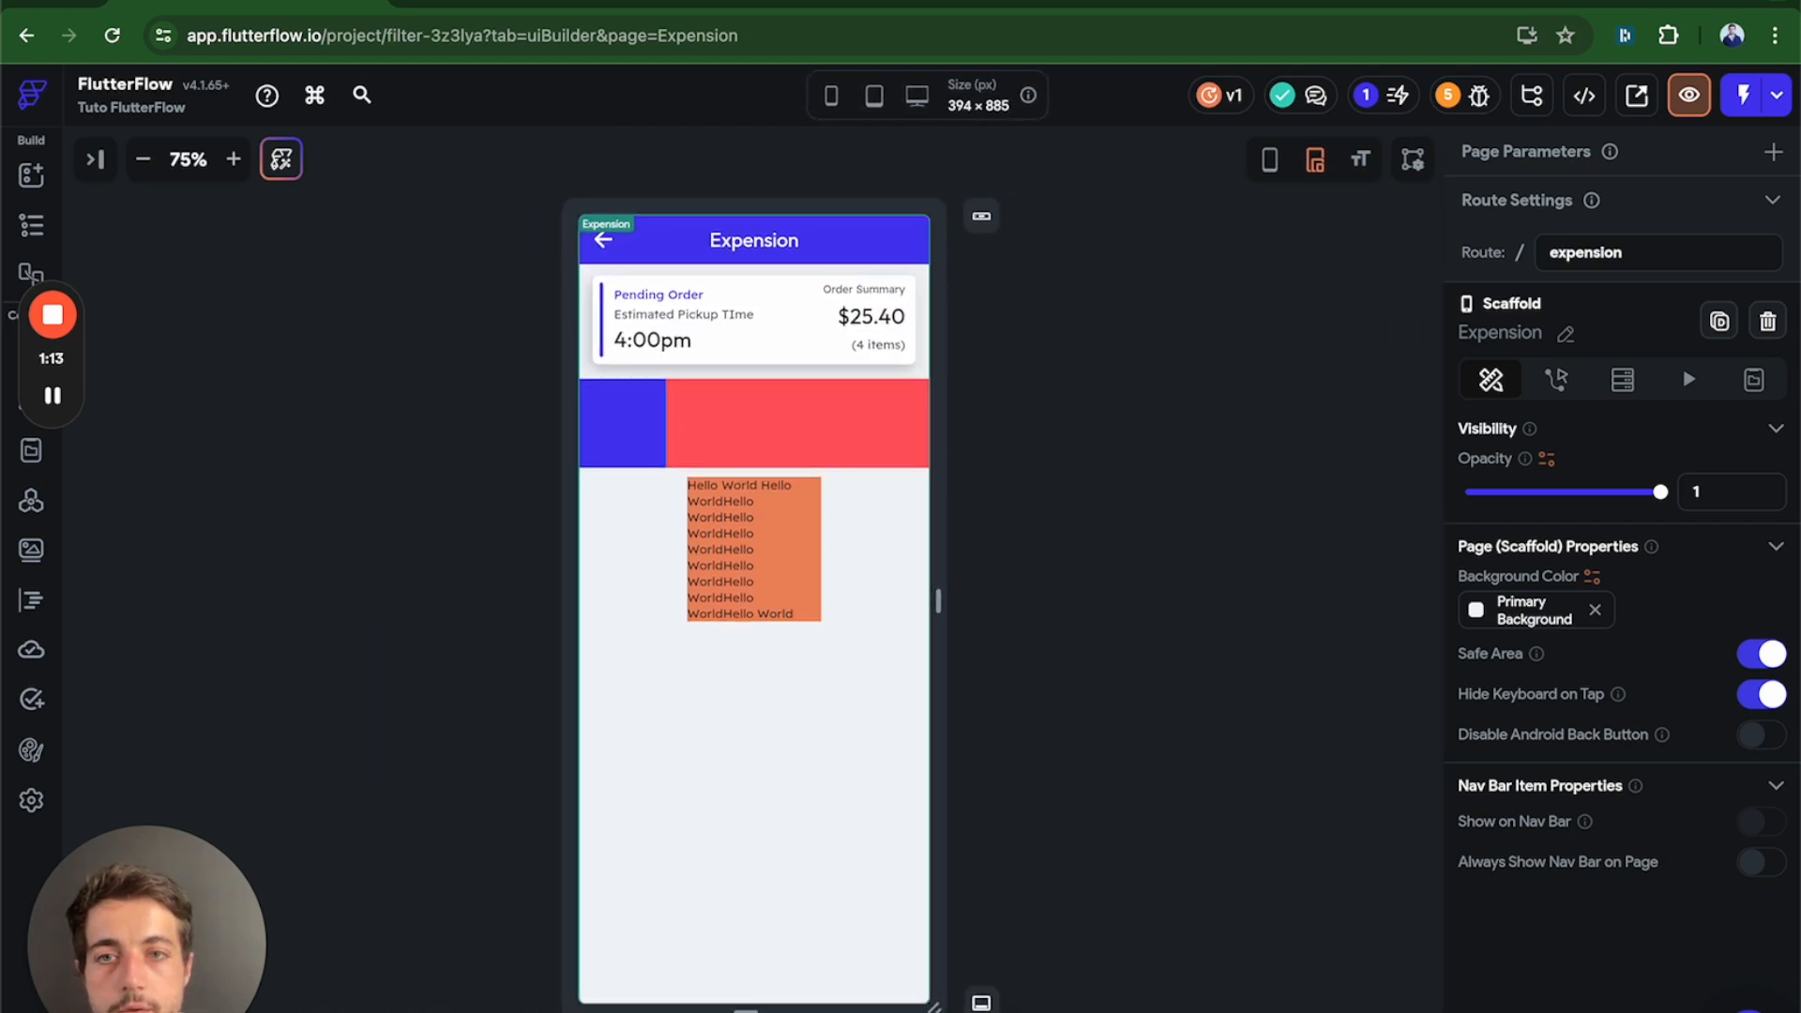
Set the canvas preview's text scale to the largest setting.
click(1361, 162)
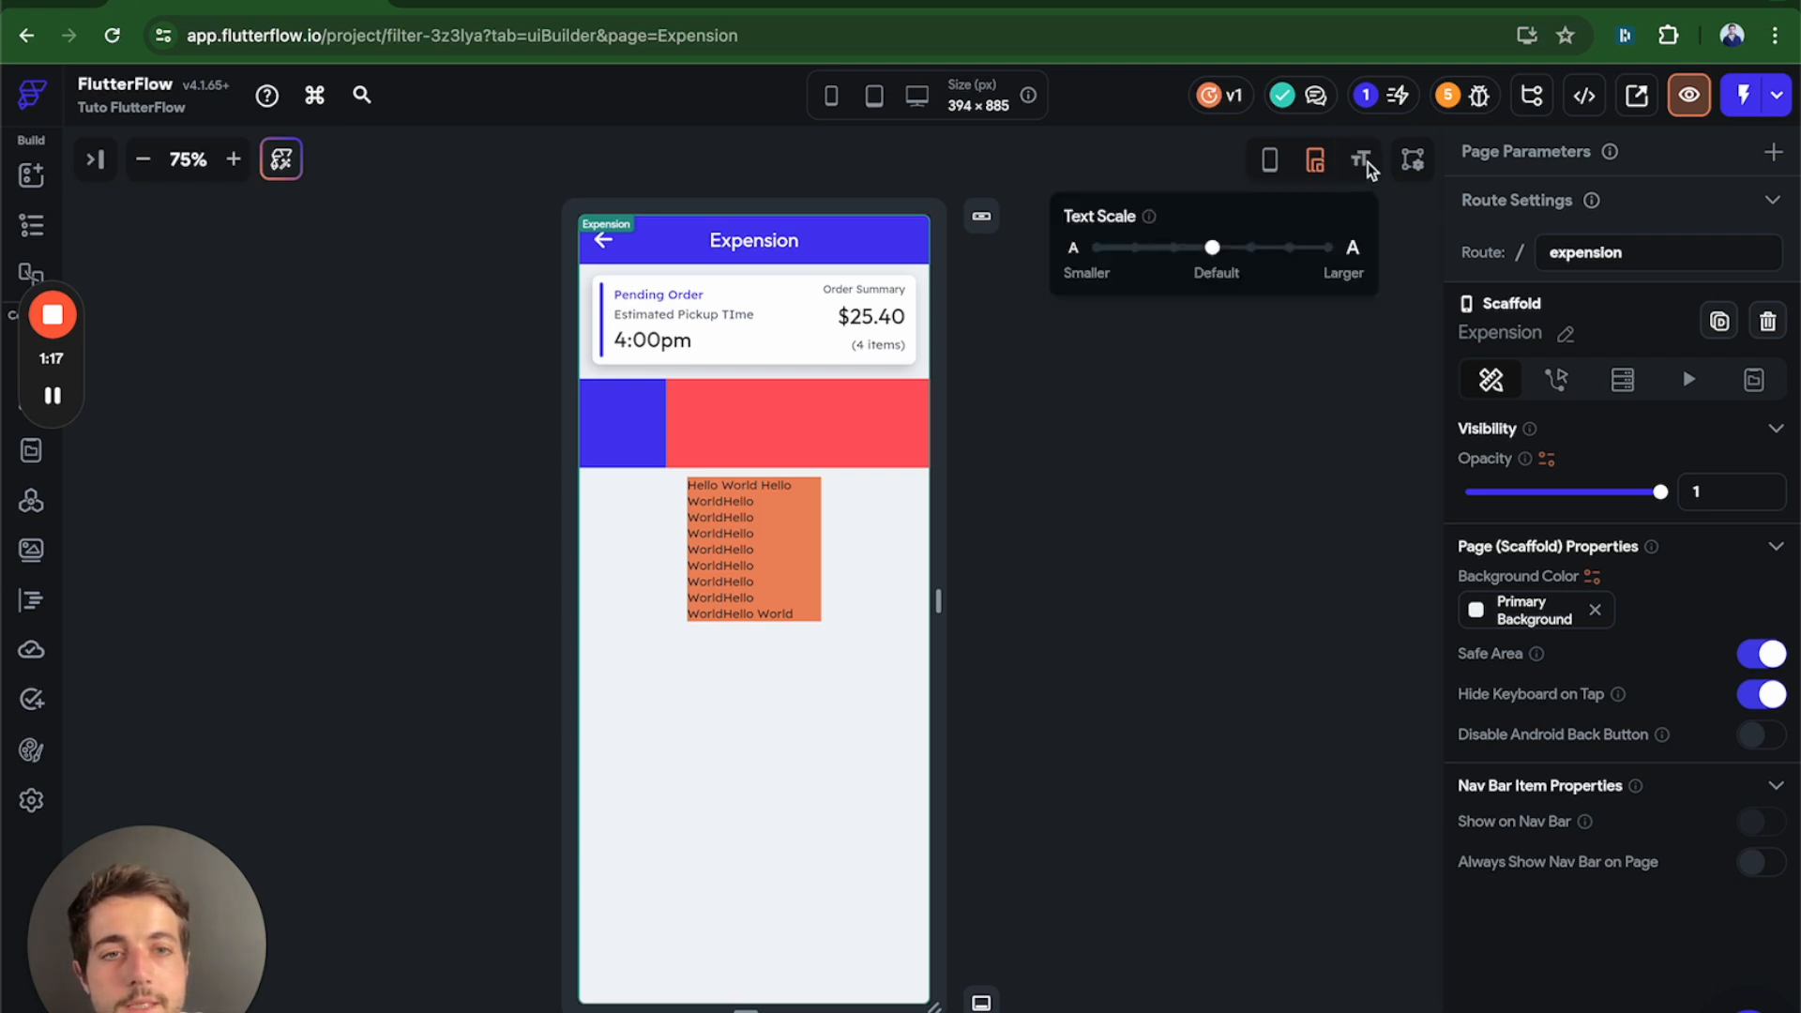
click(1364, 164)
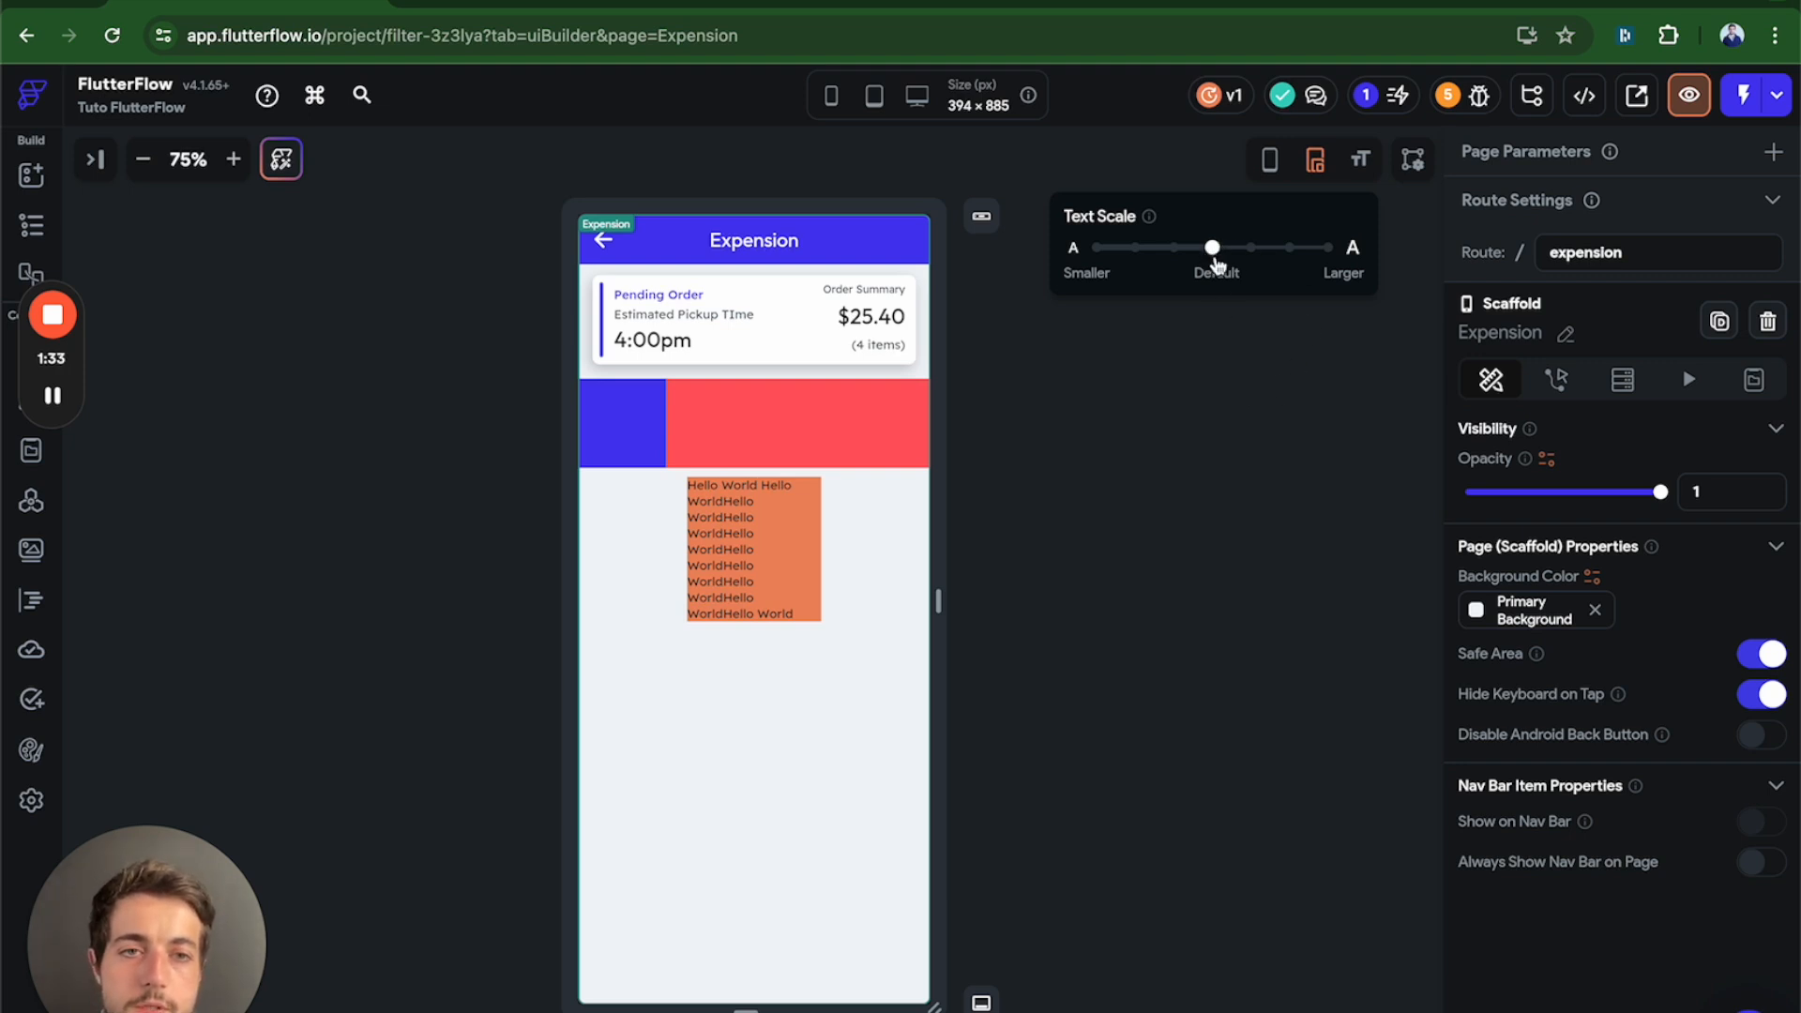
drag(1211, 253, 1330, 261)
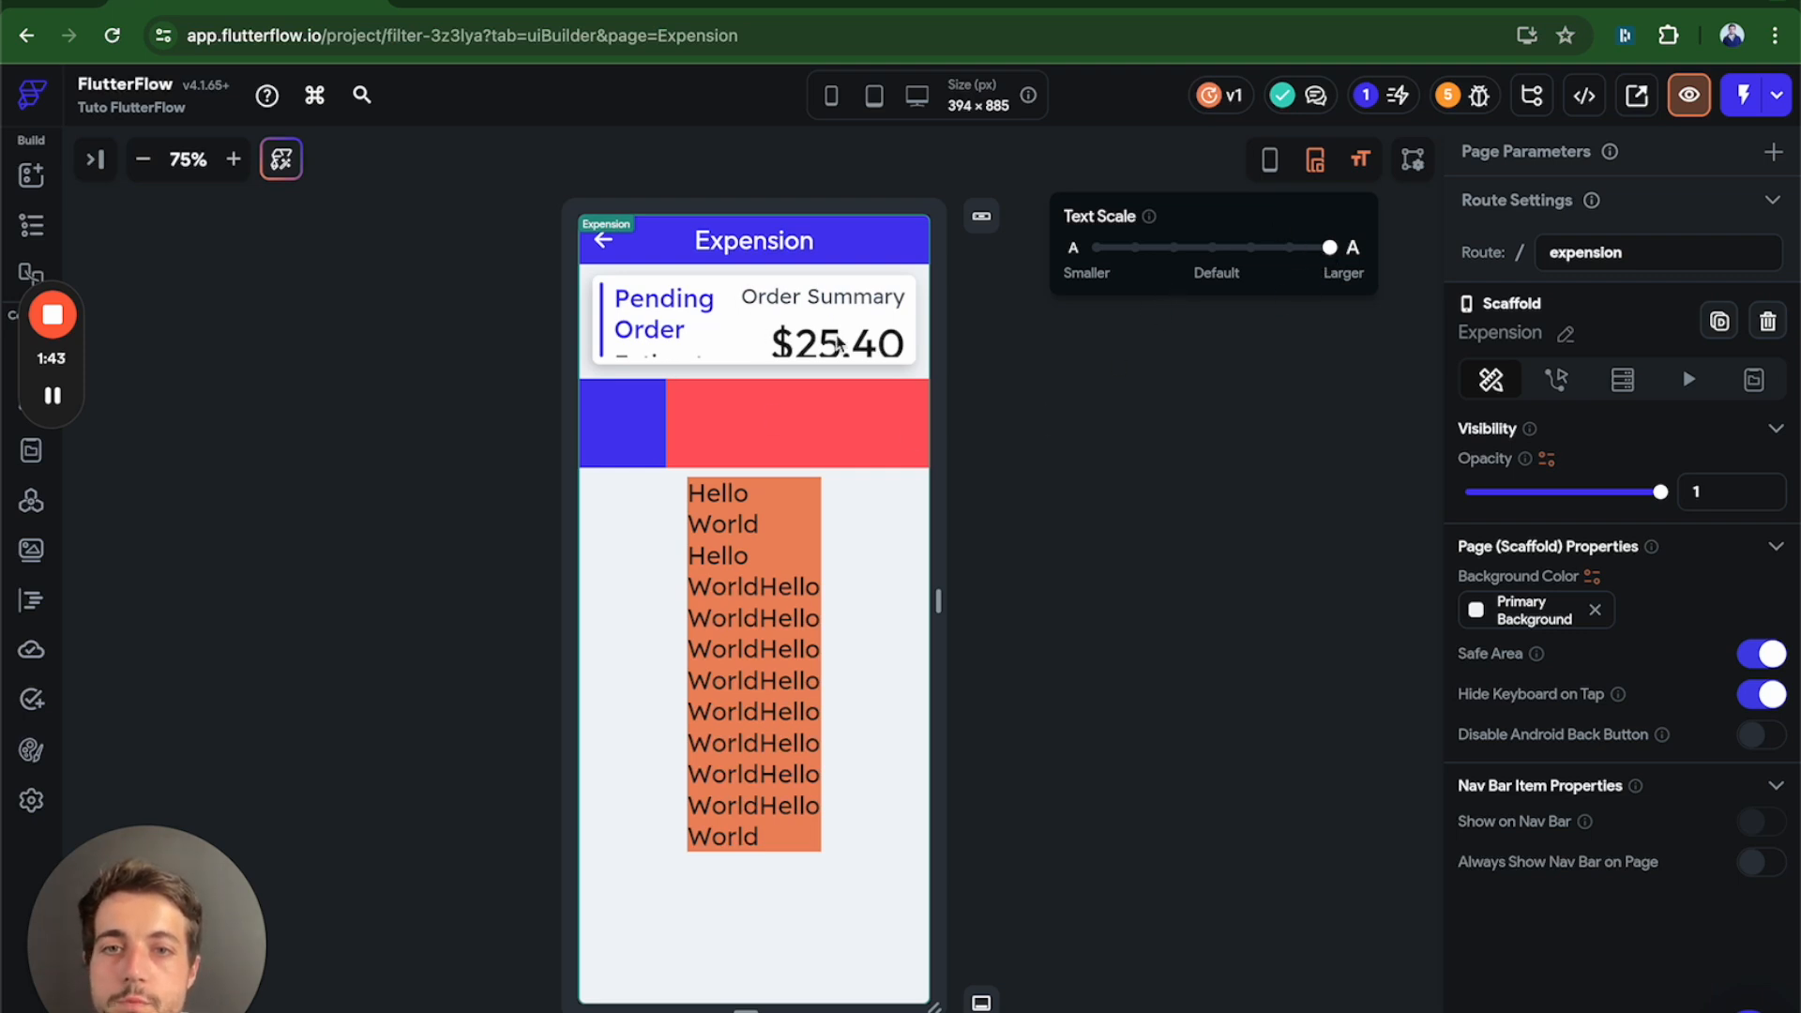
Return the canvas preview's text scale to Default, and toggle the canvas Safe Area display off and on.
drag(1326, 275, 1214, 277)
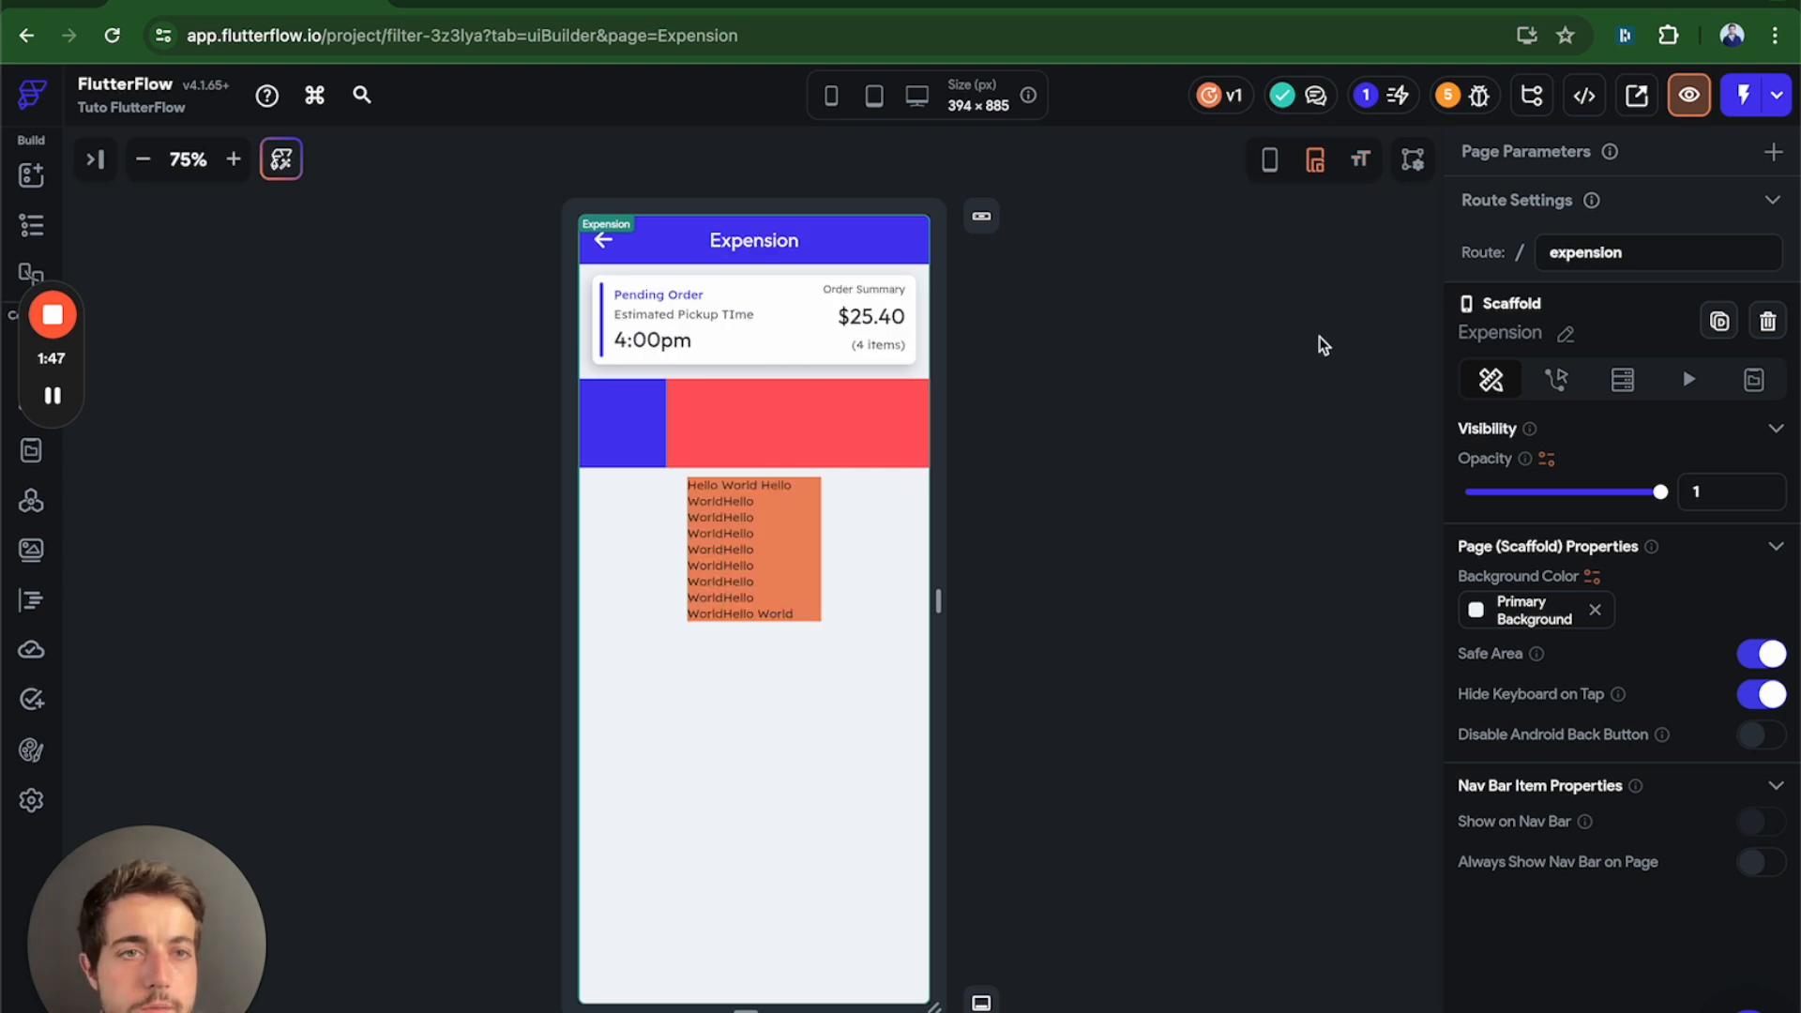
click(1409, 160)
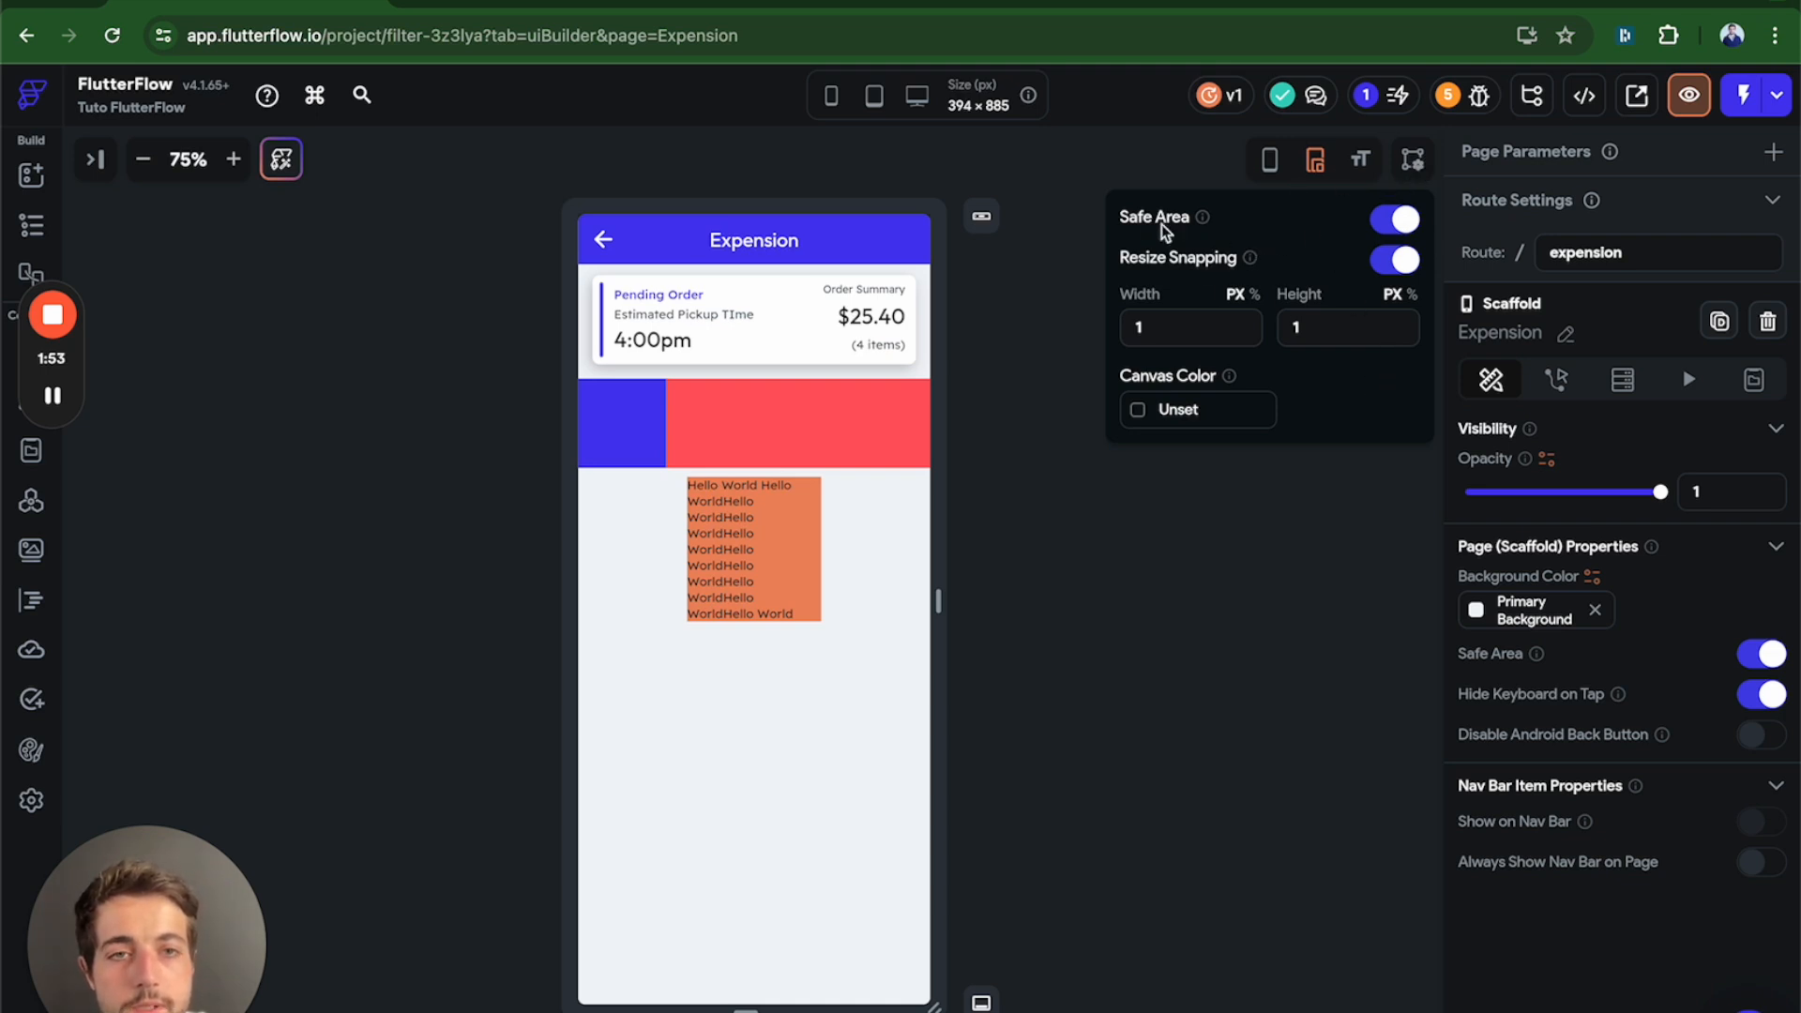
click(1393, 223)
click(1393, 224)
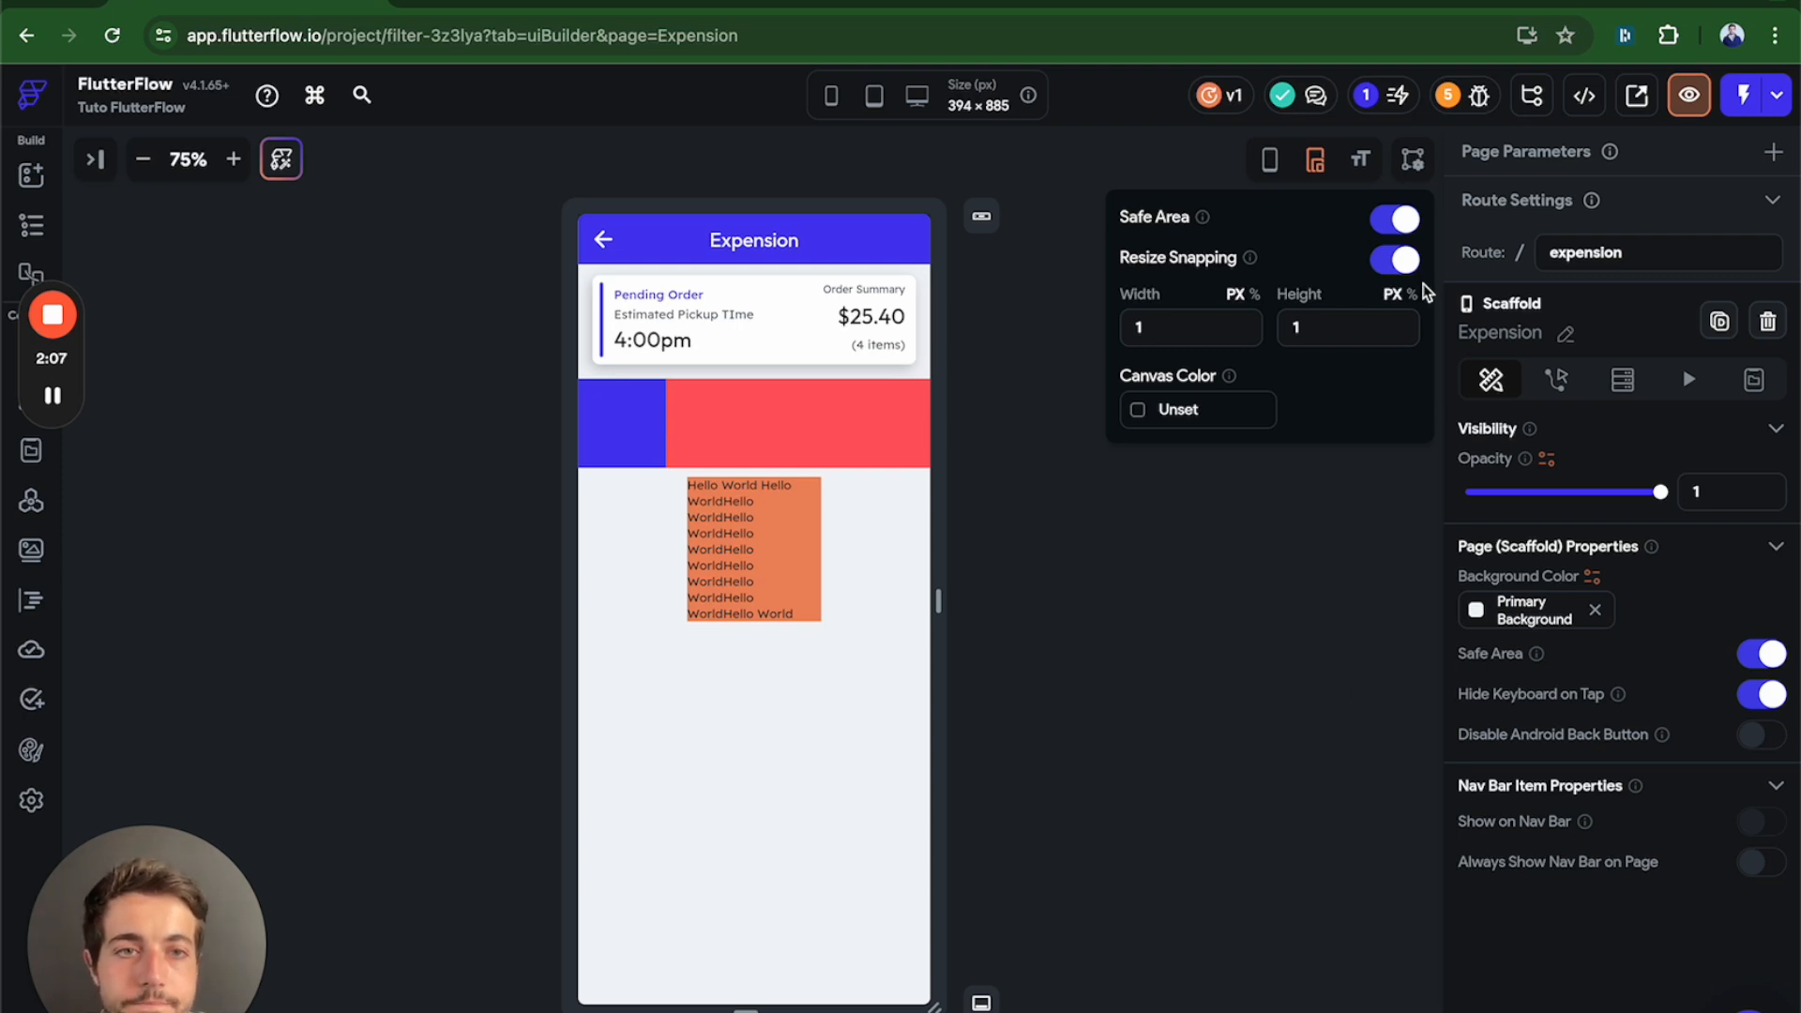
Try the Secondary Background theme color as the canvas color, clear it again, and close the canvas settings.
click(1151, 413)
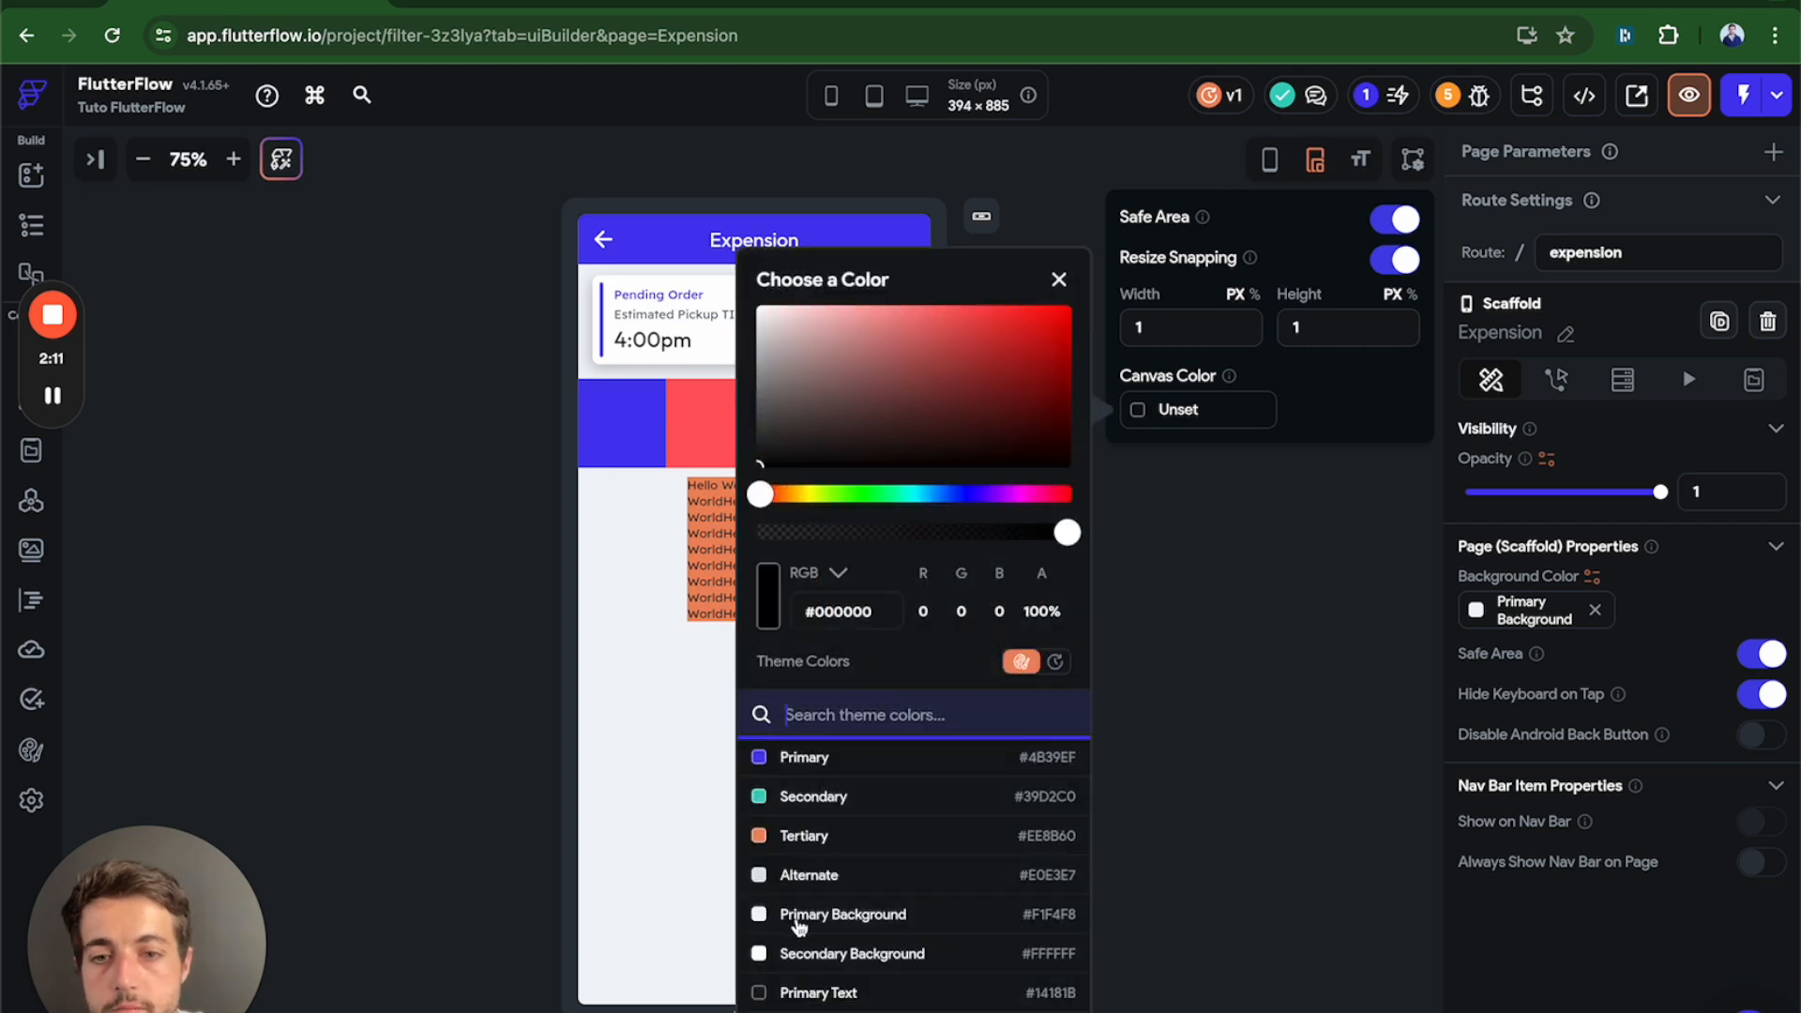
click(839, 968)
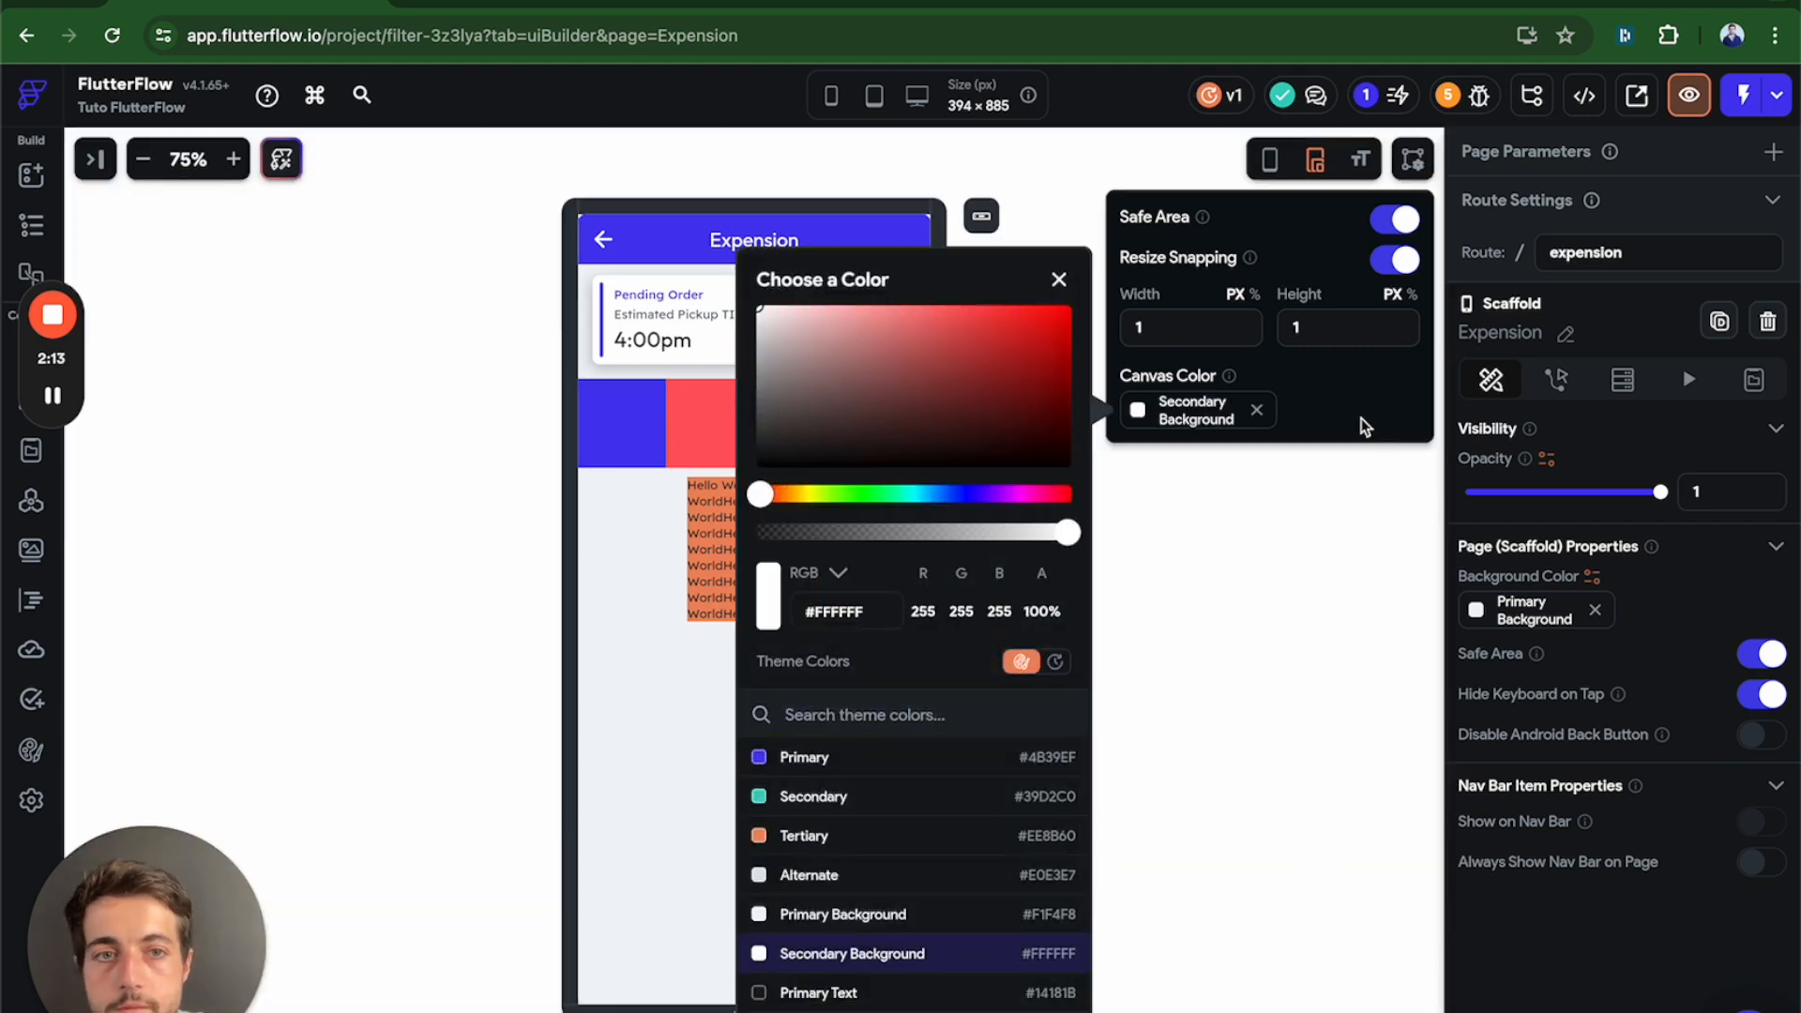
click(1279, 410)
click(1257, 410)
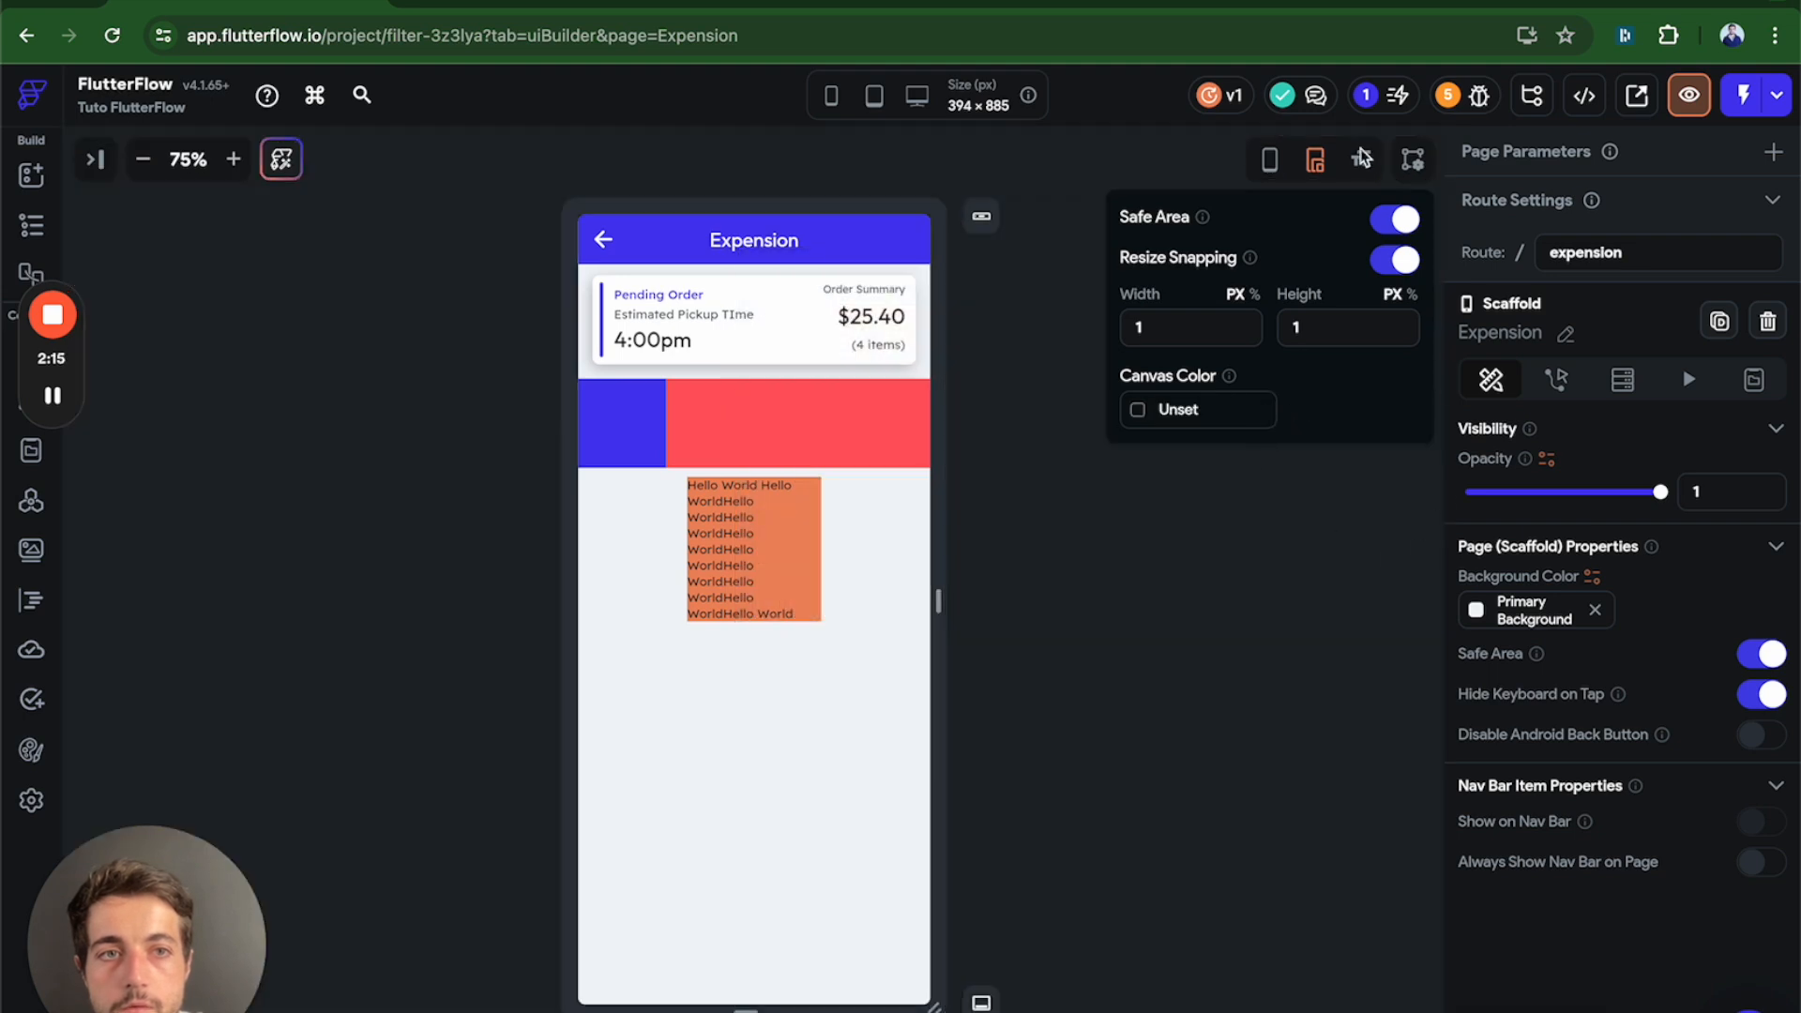
click(1413, 161)
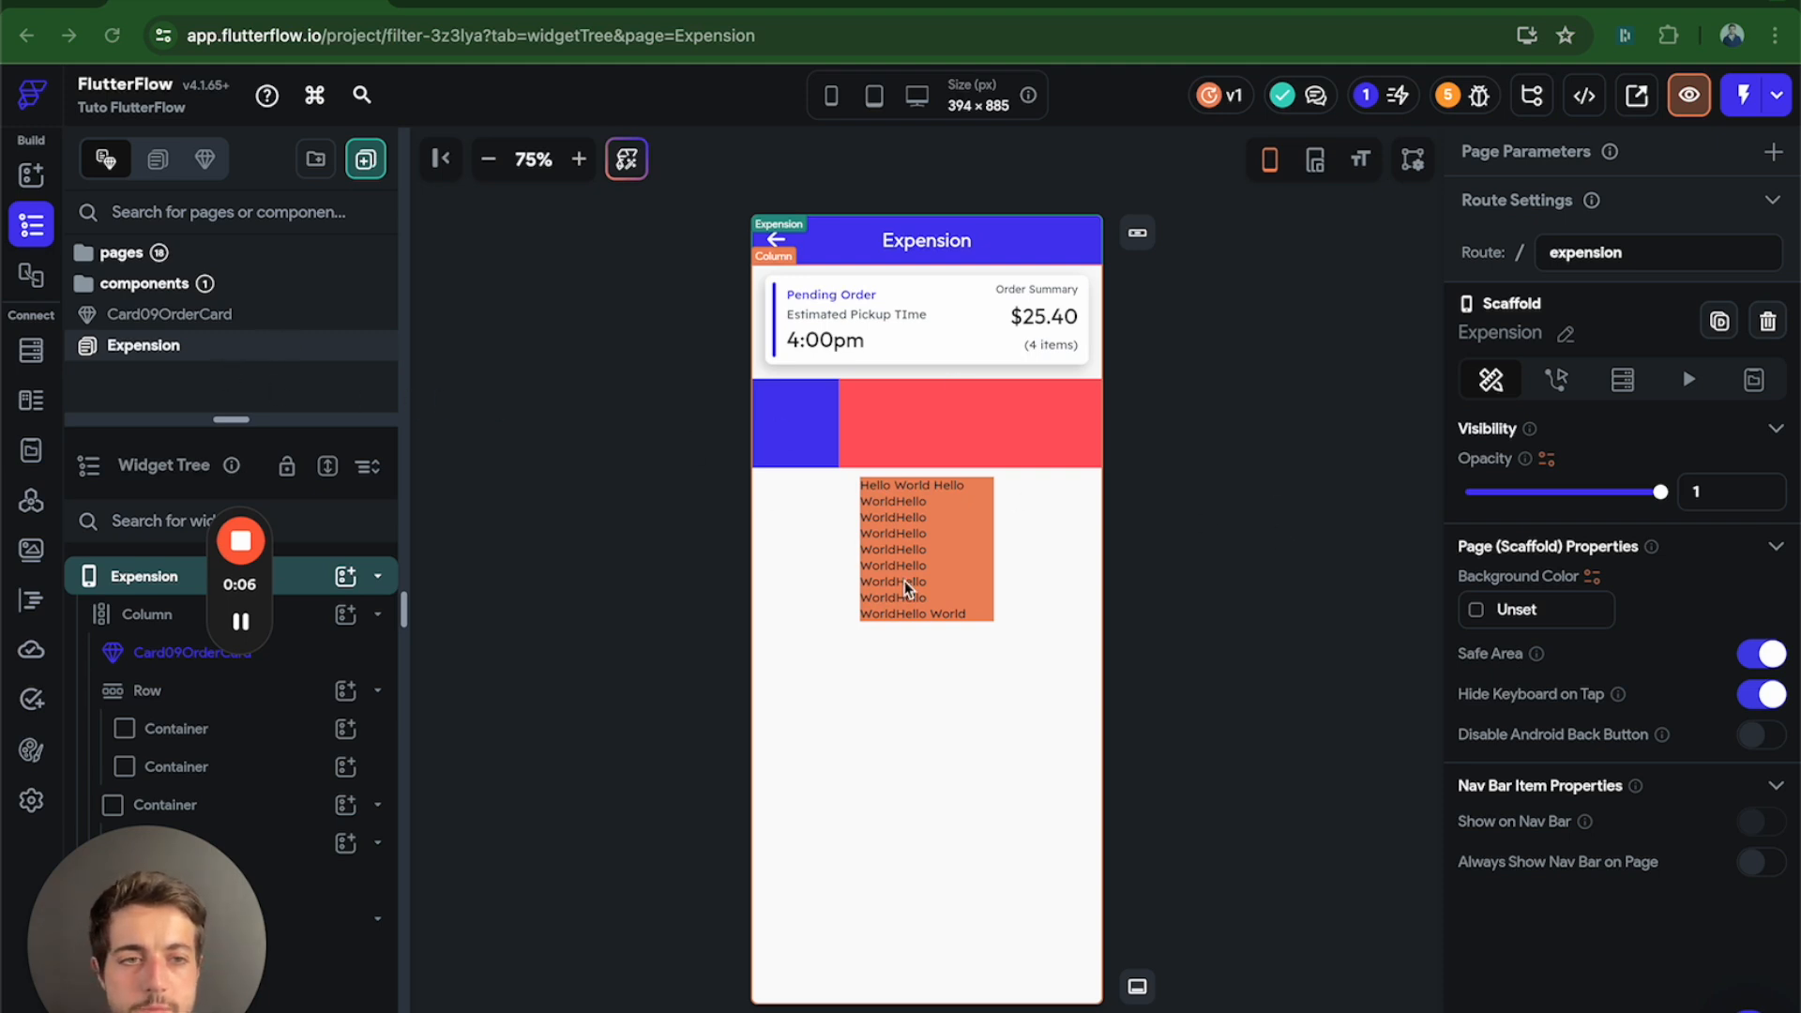
Select the Column in the widget tree to view its properties, and reselect the Expension page.
click(117, 651)
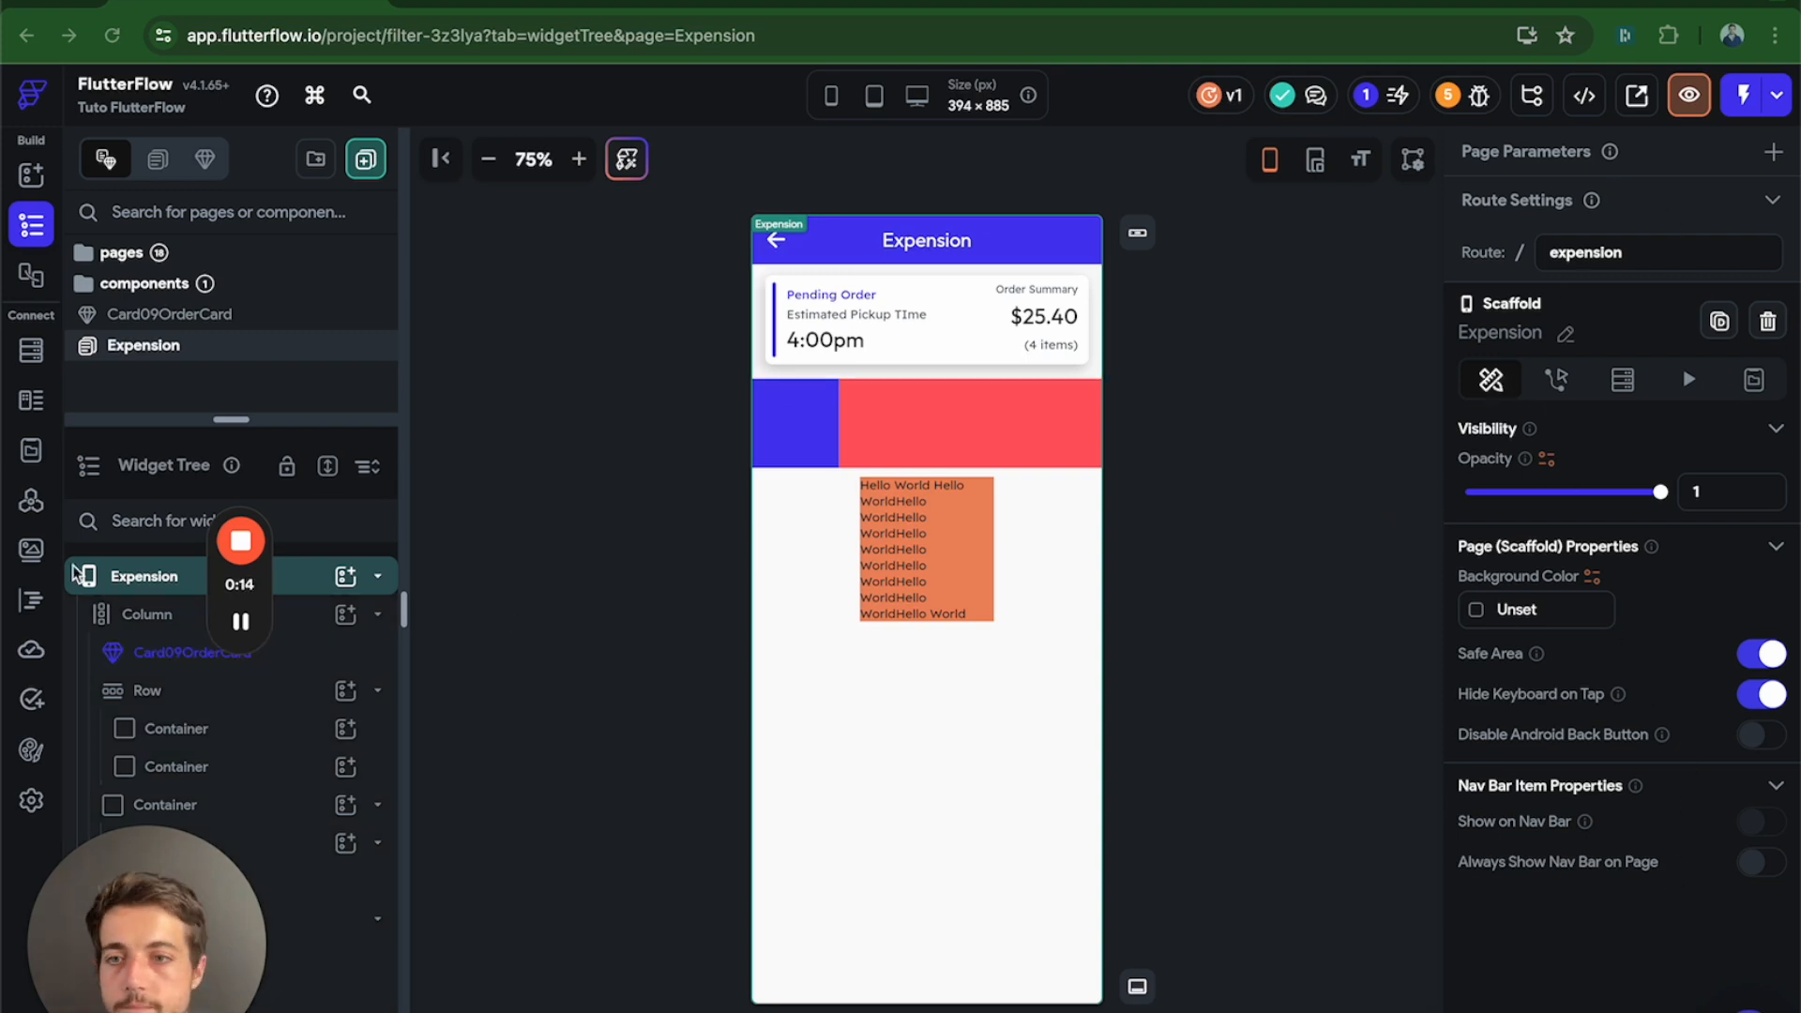
click(135, 588)
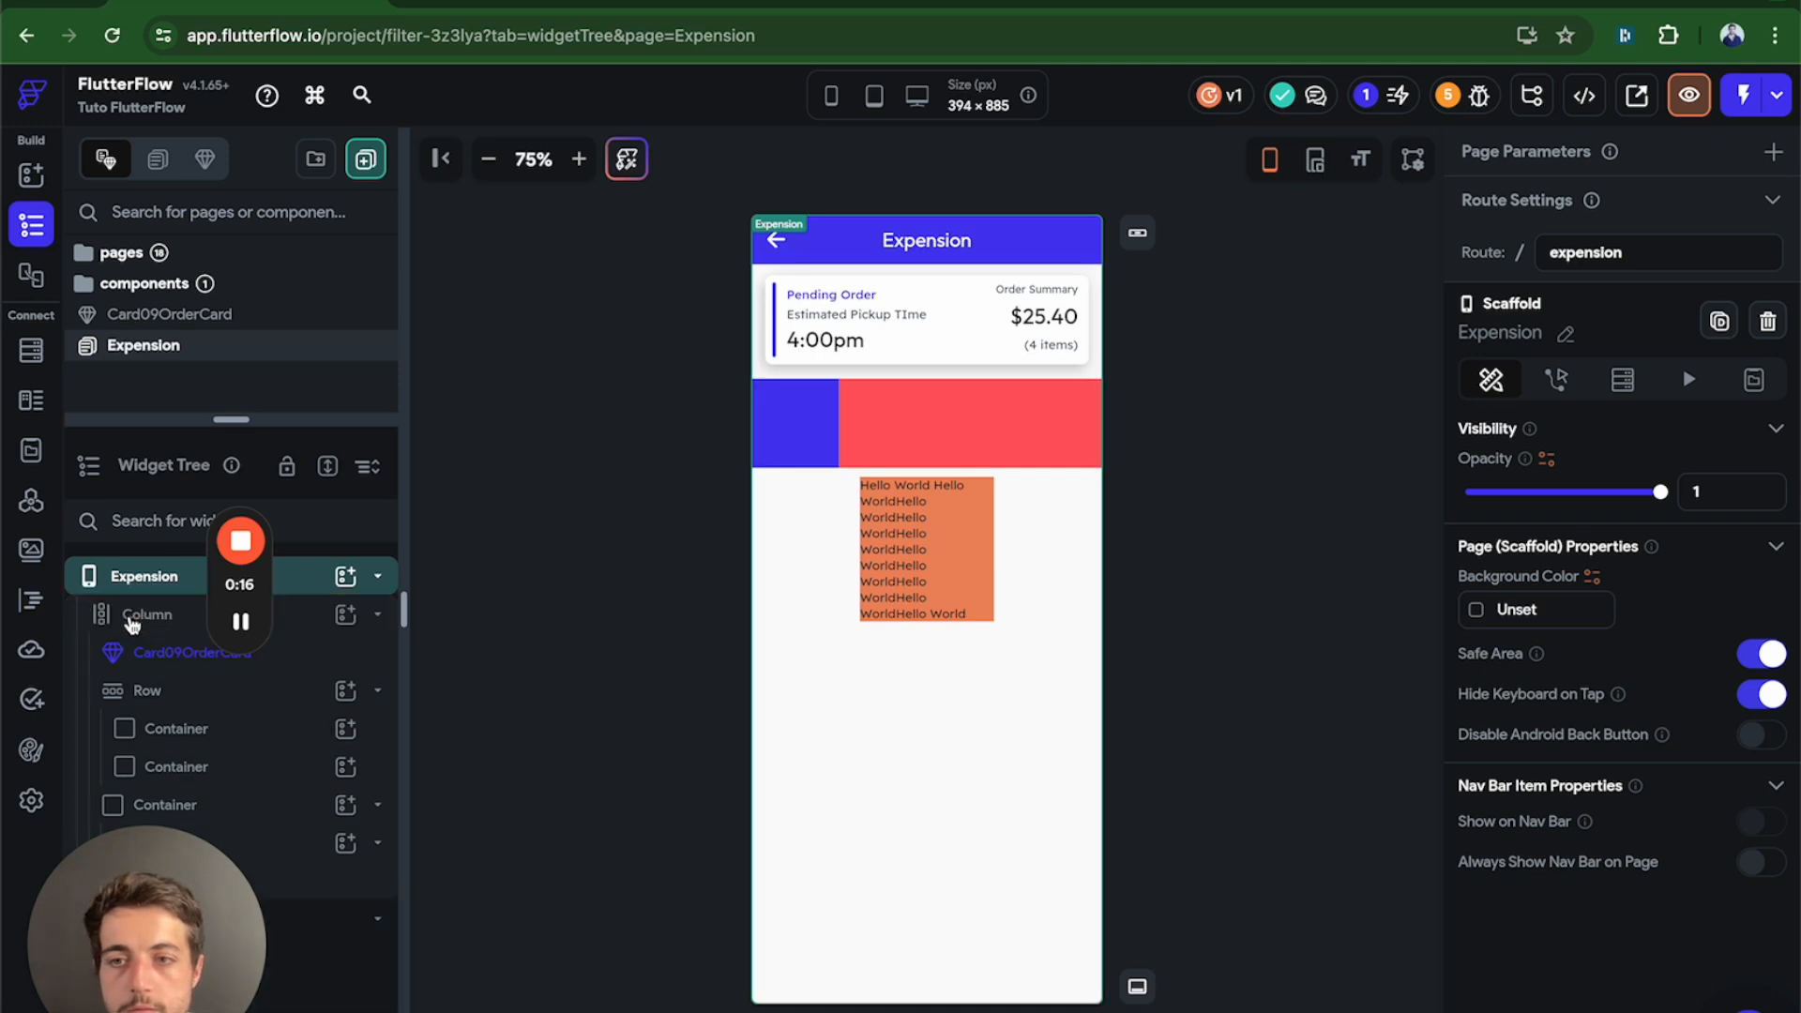
click(136, 615)
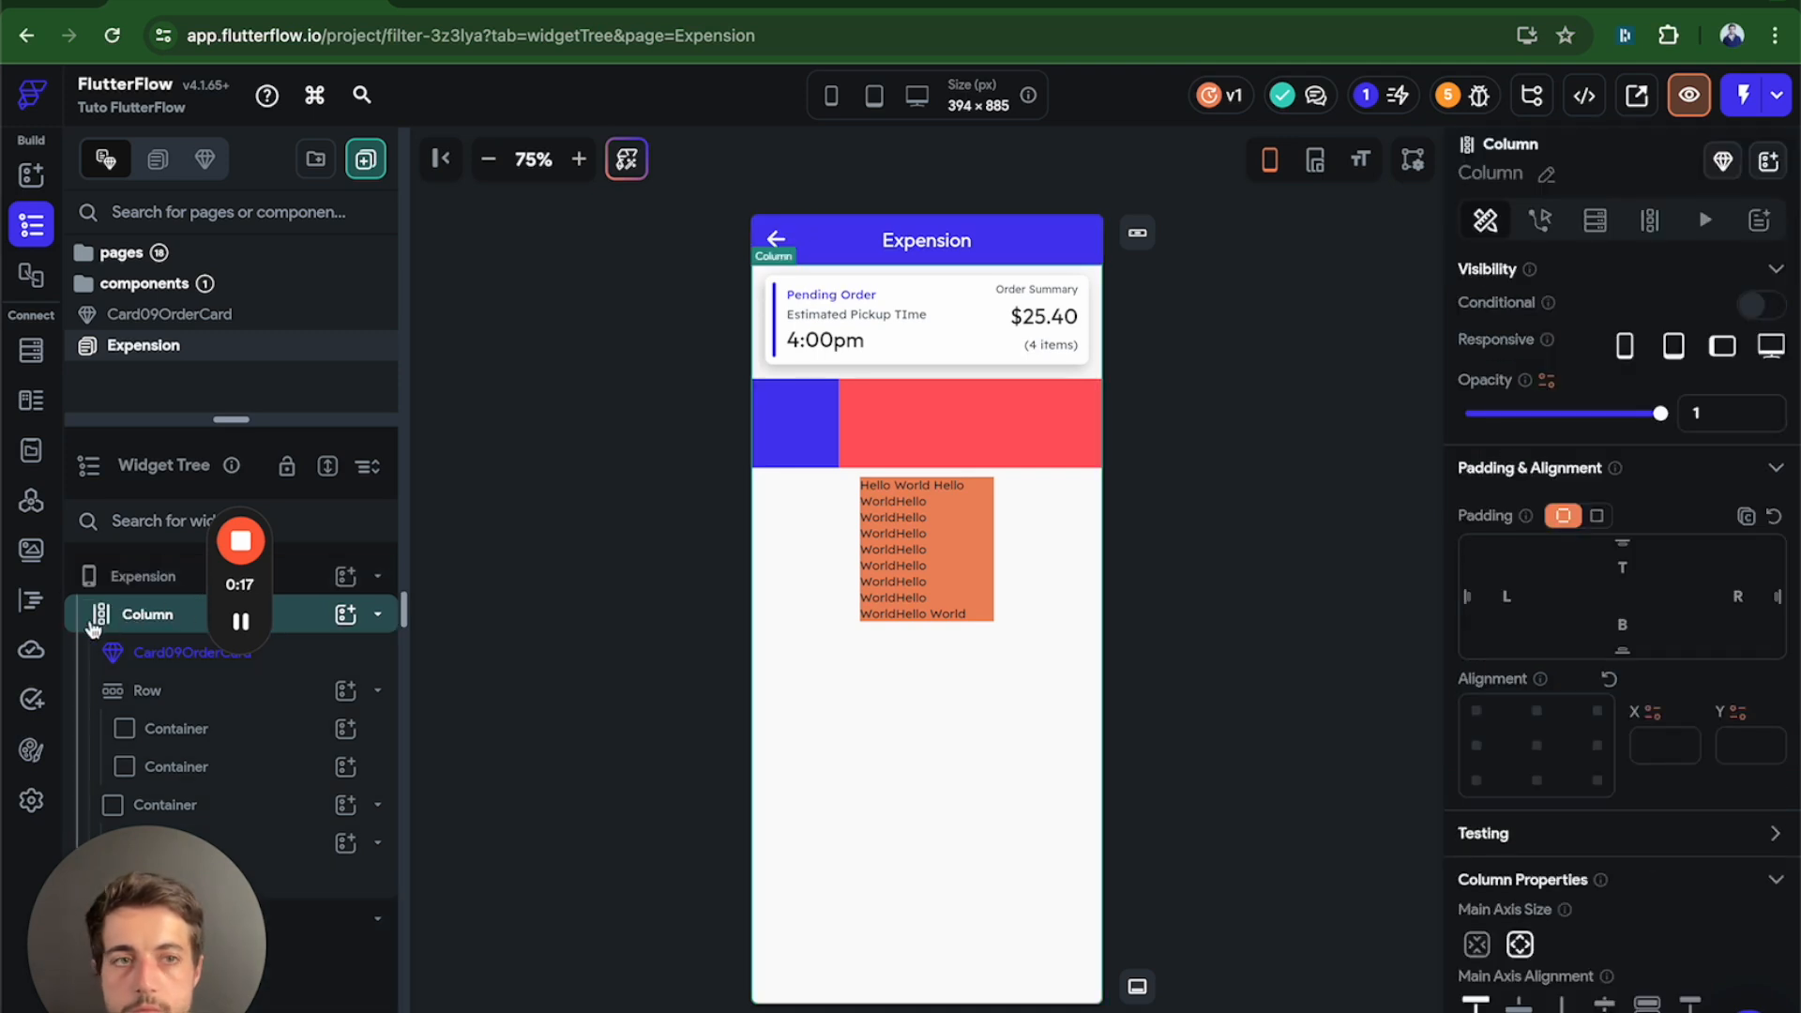
click(132, 584)
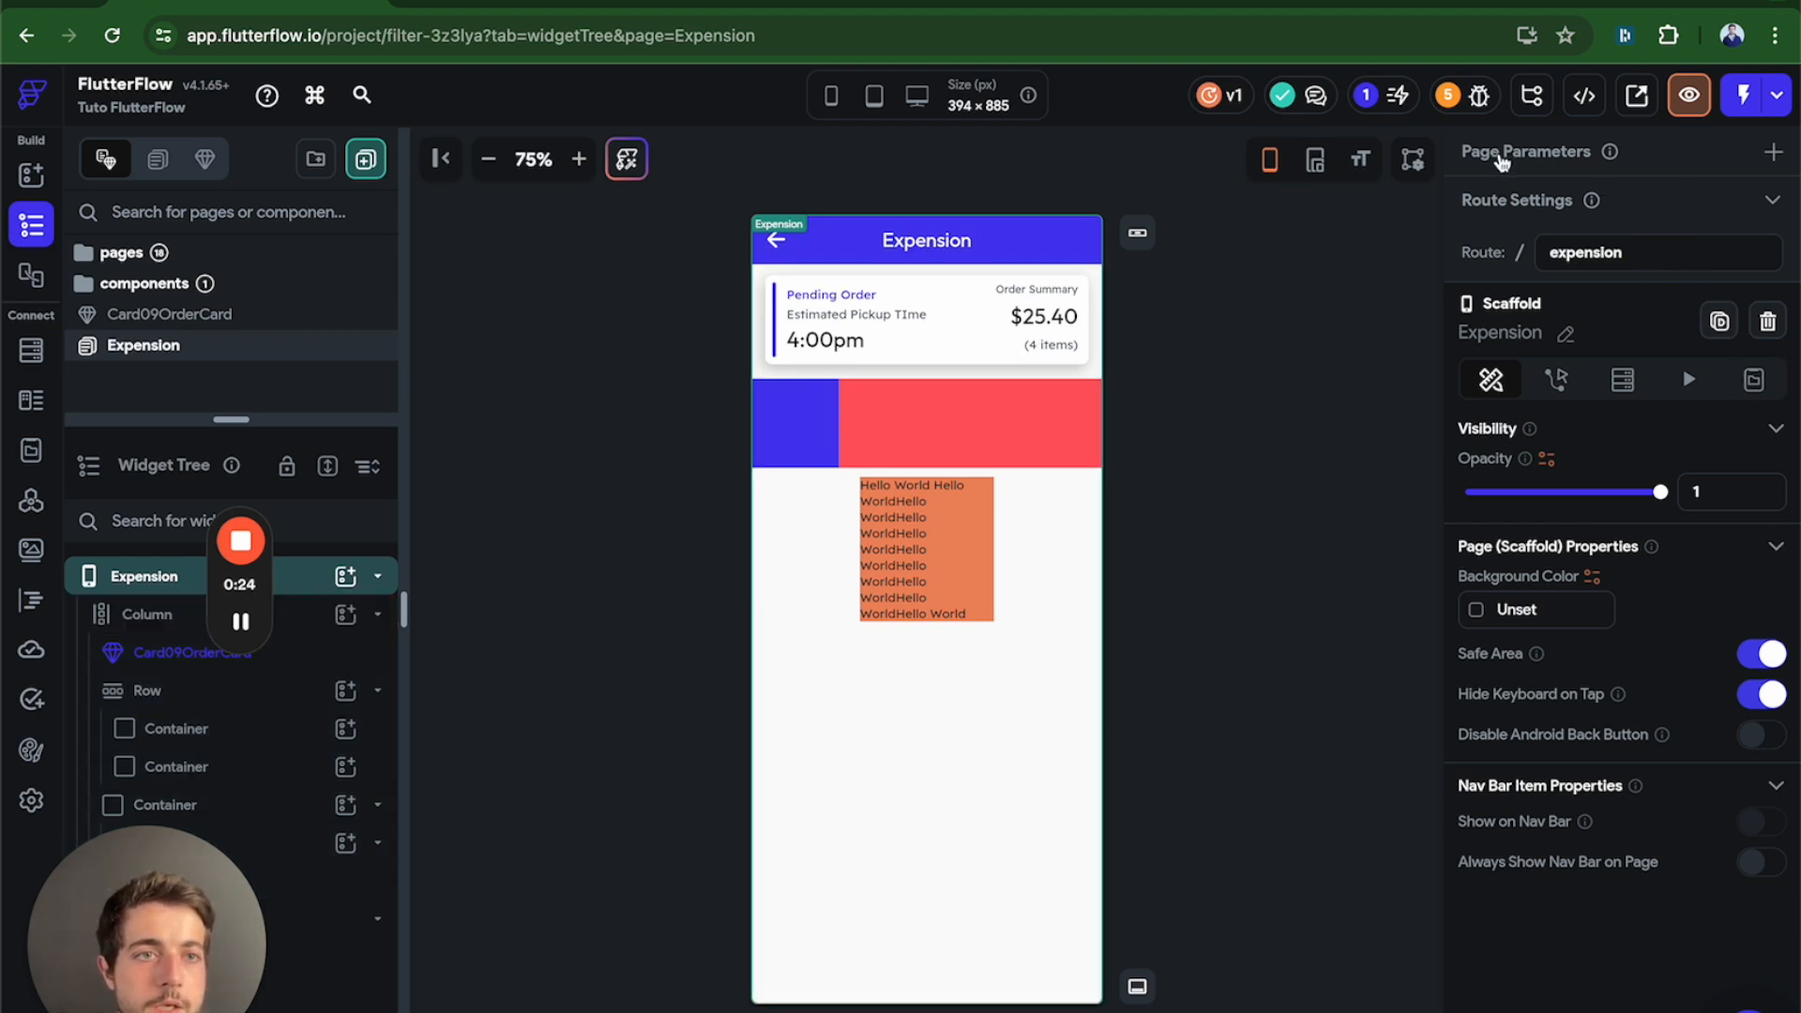
View the Expension page's parameter definition form and cancel it without adding a parameter.
click(1773, 152)
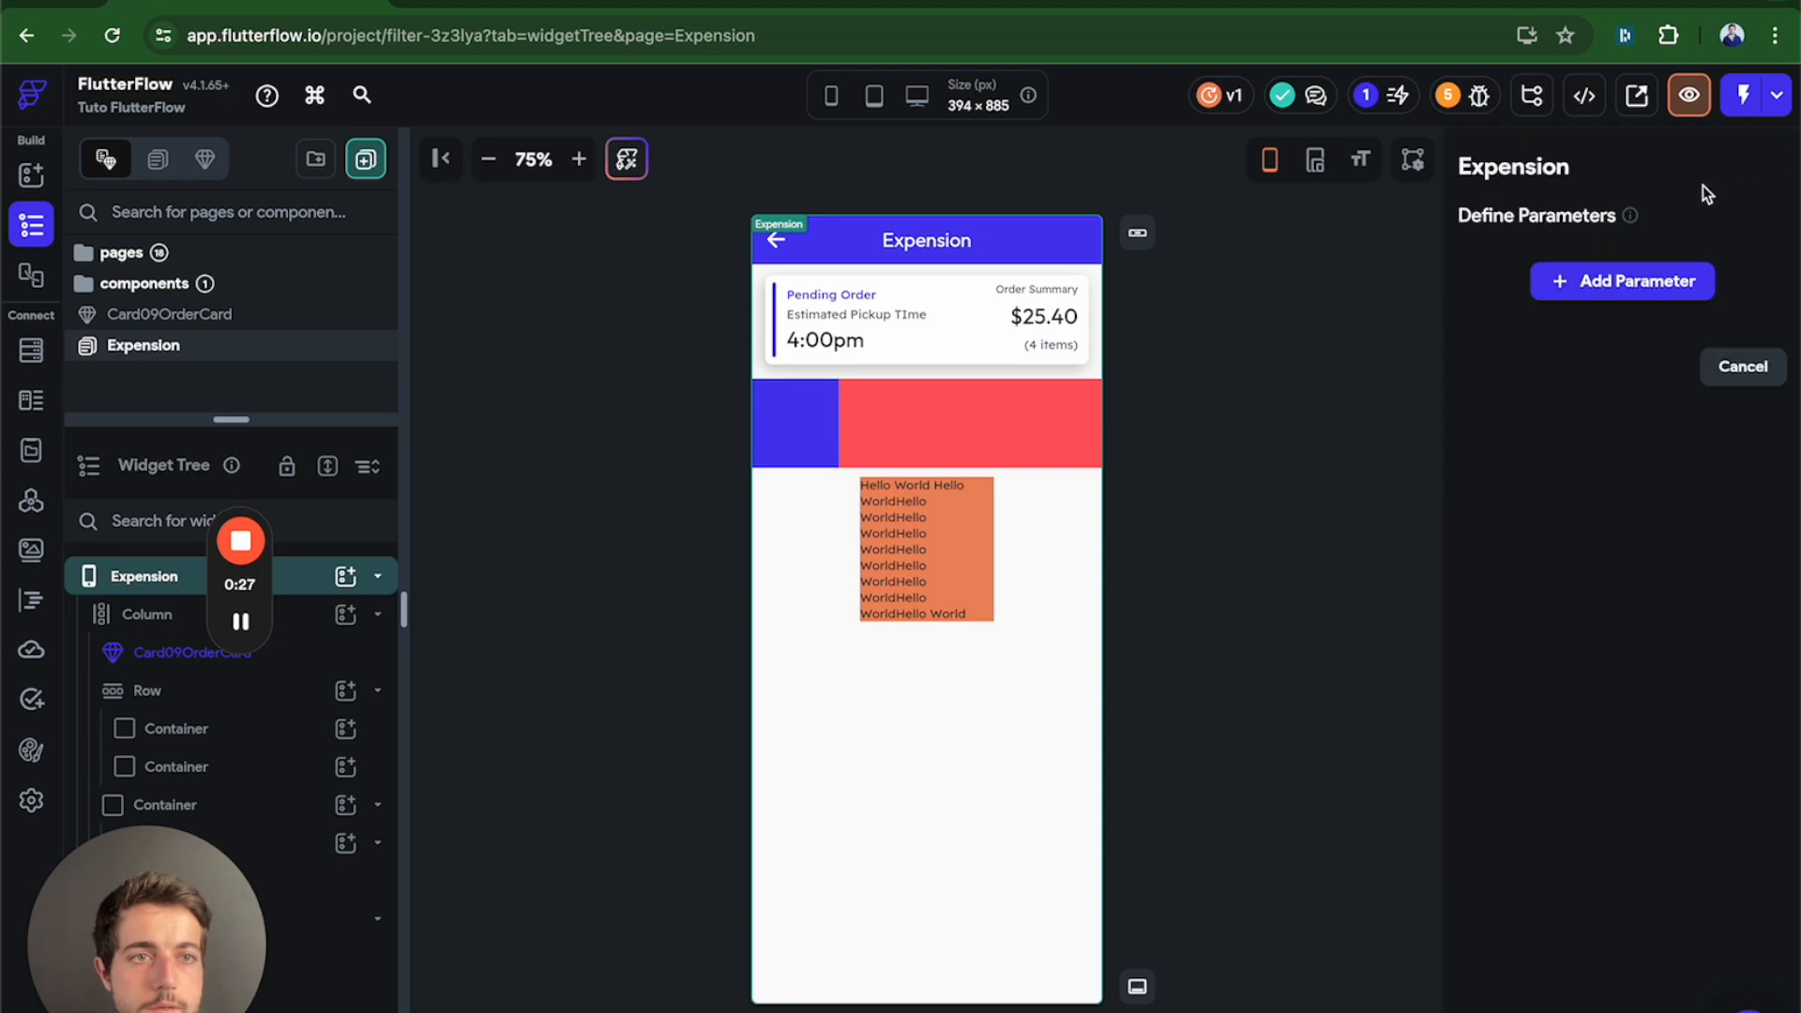
click(1746, 373)
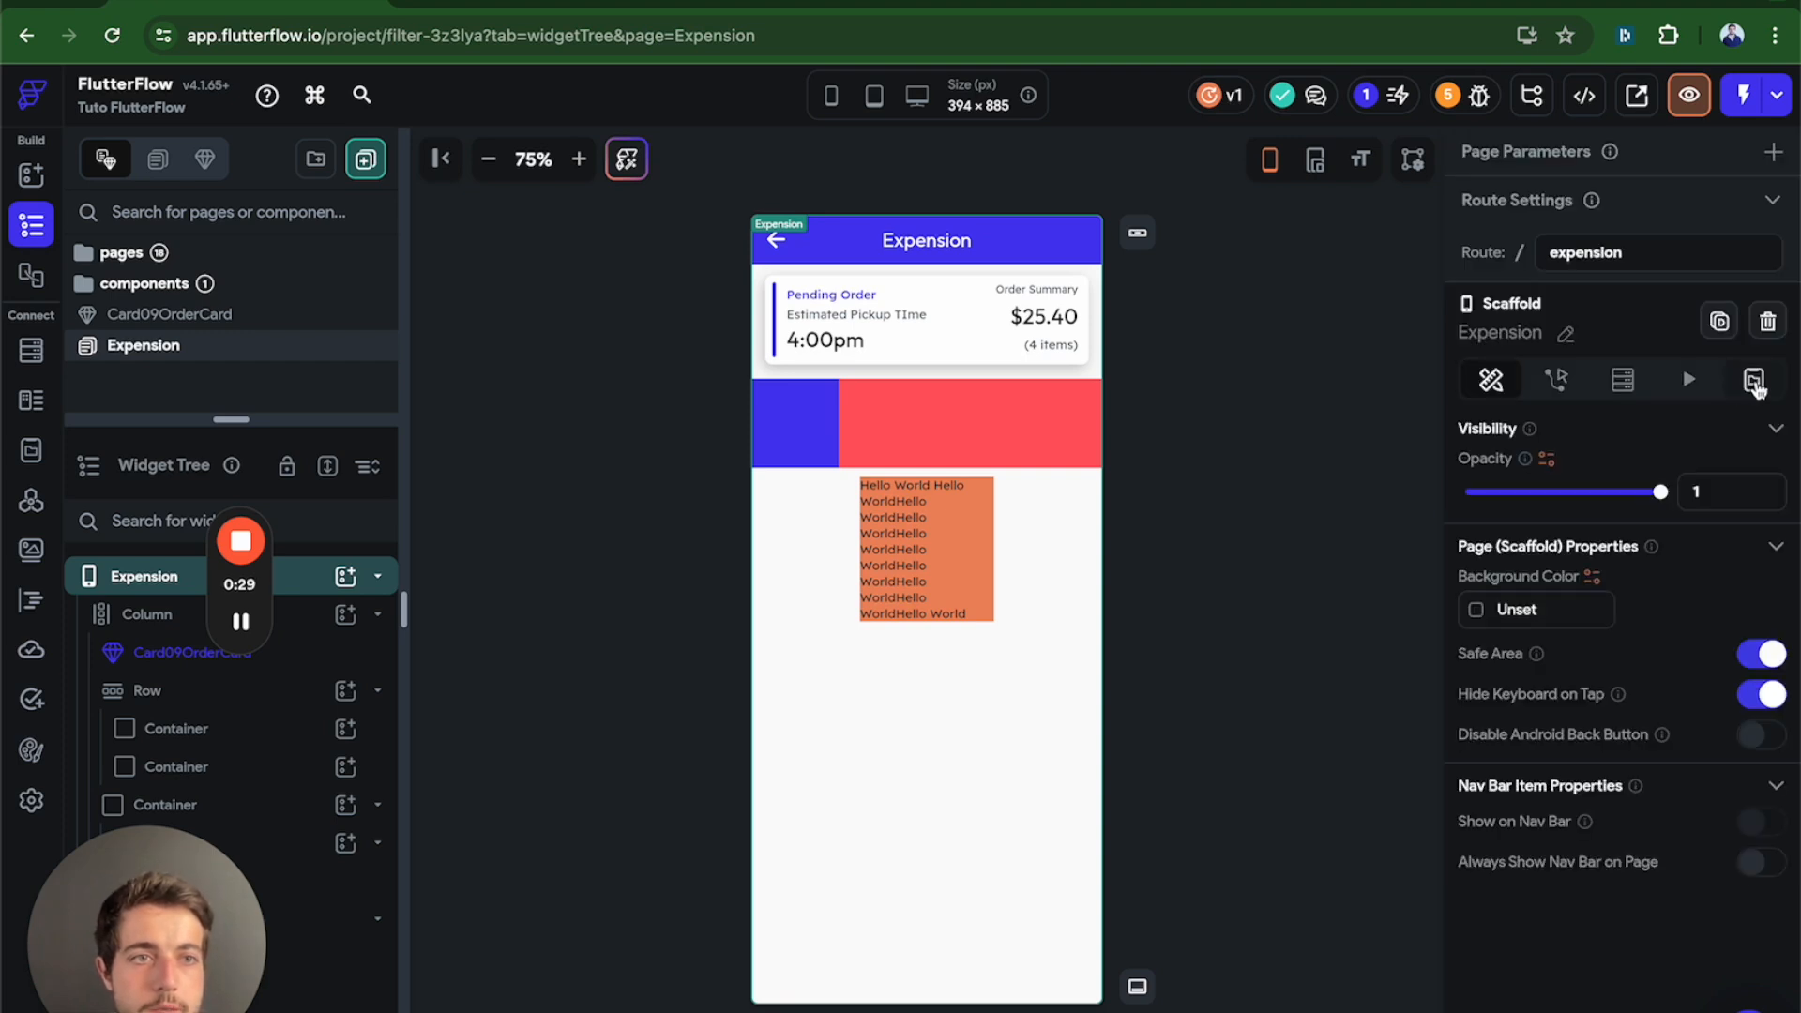
click(1773, 152)
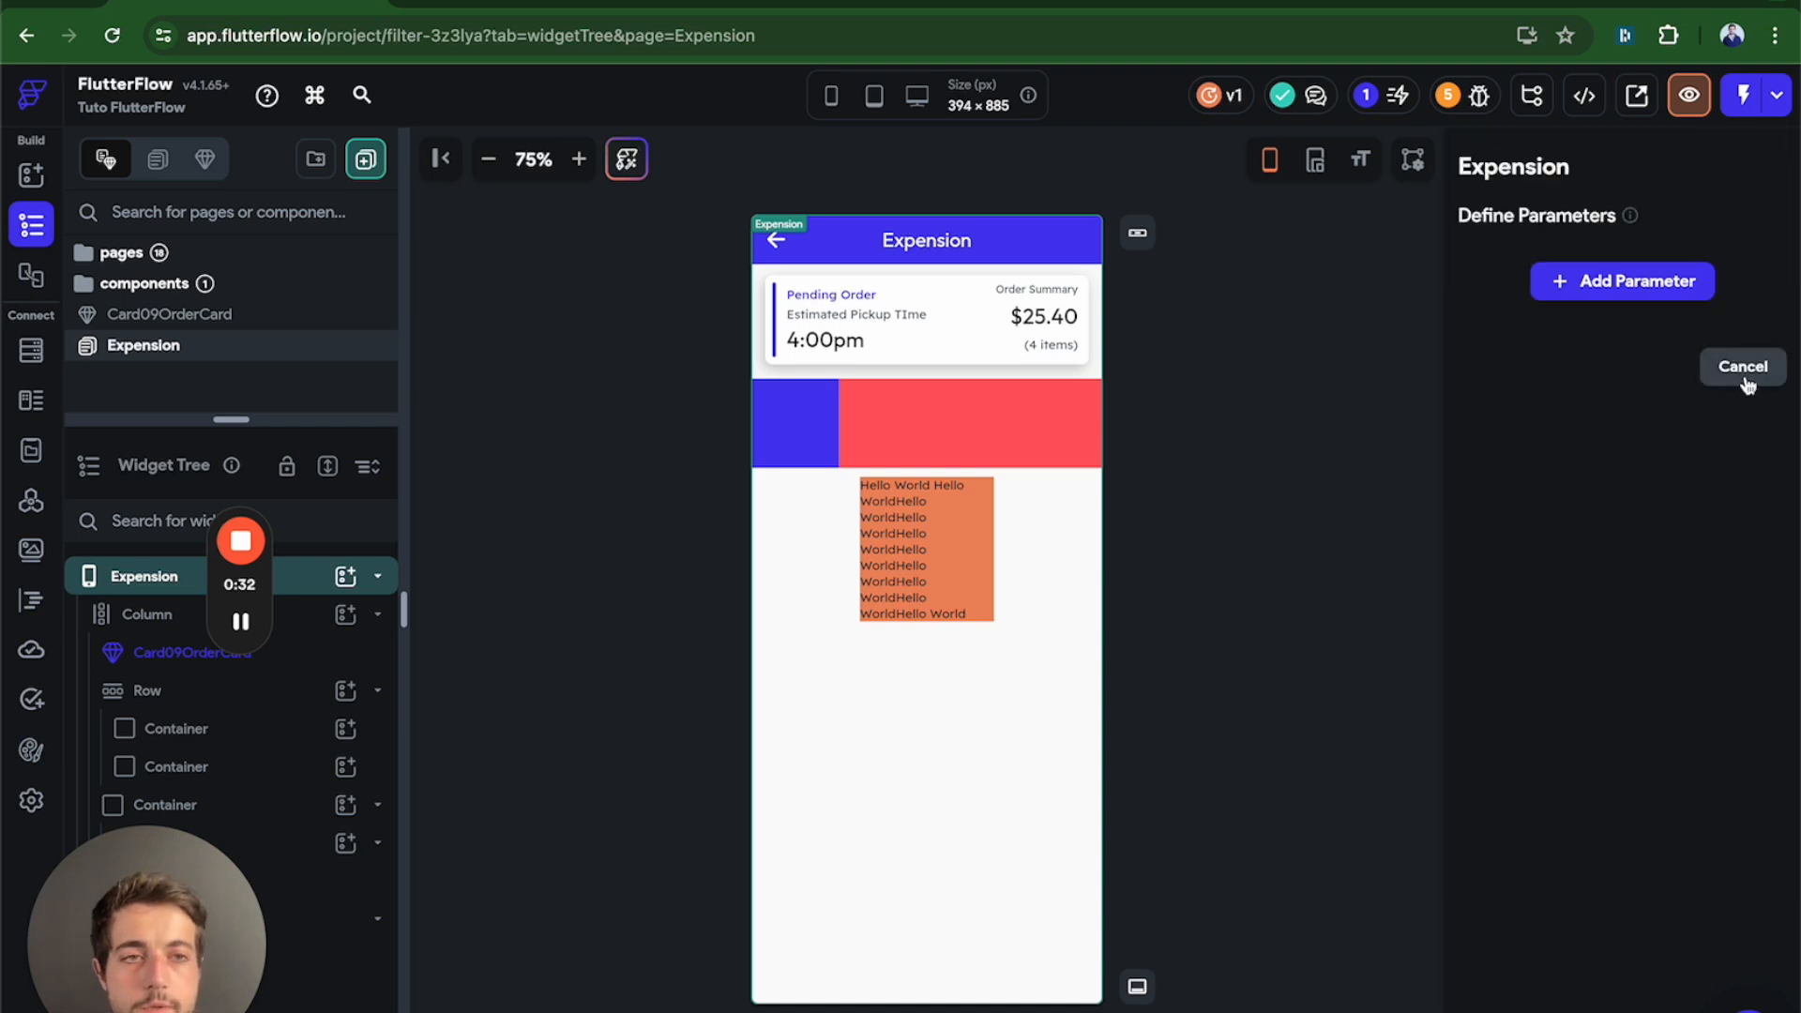
click(1745, 368)
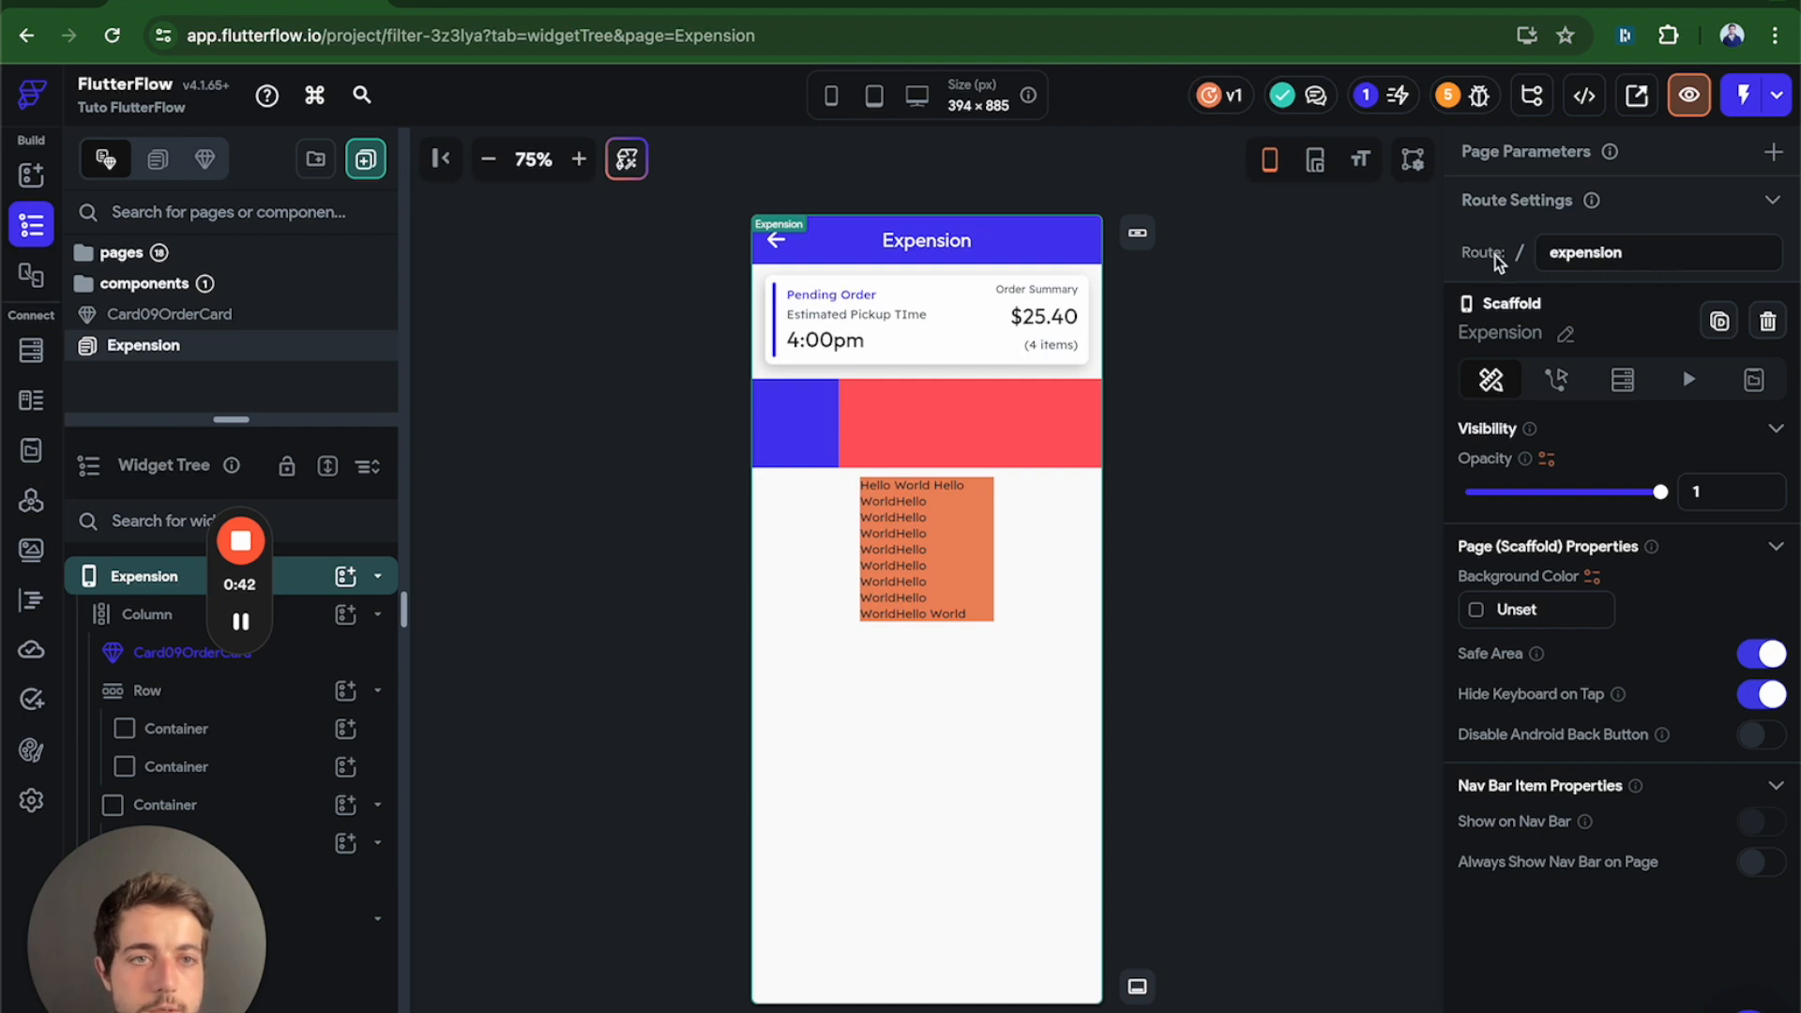
Inspect the Expension page's route field and page name field without changing either.
double_click(1600, 251)
click(1661, 255)
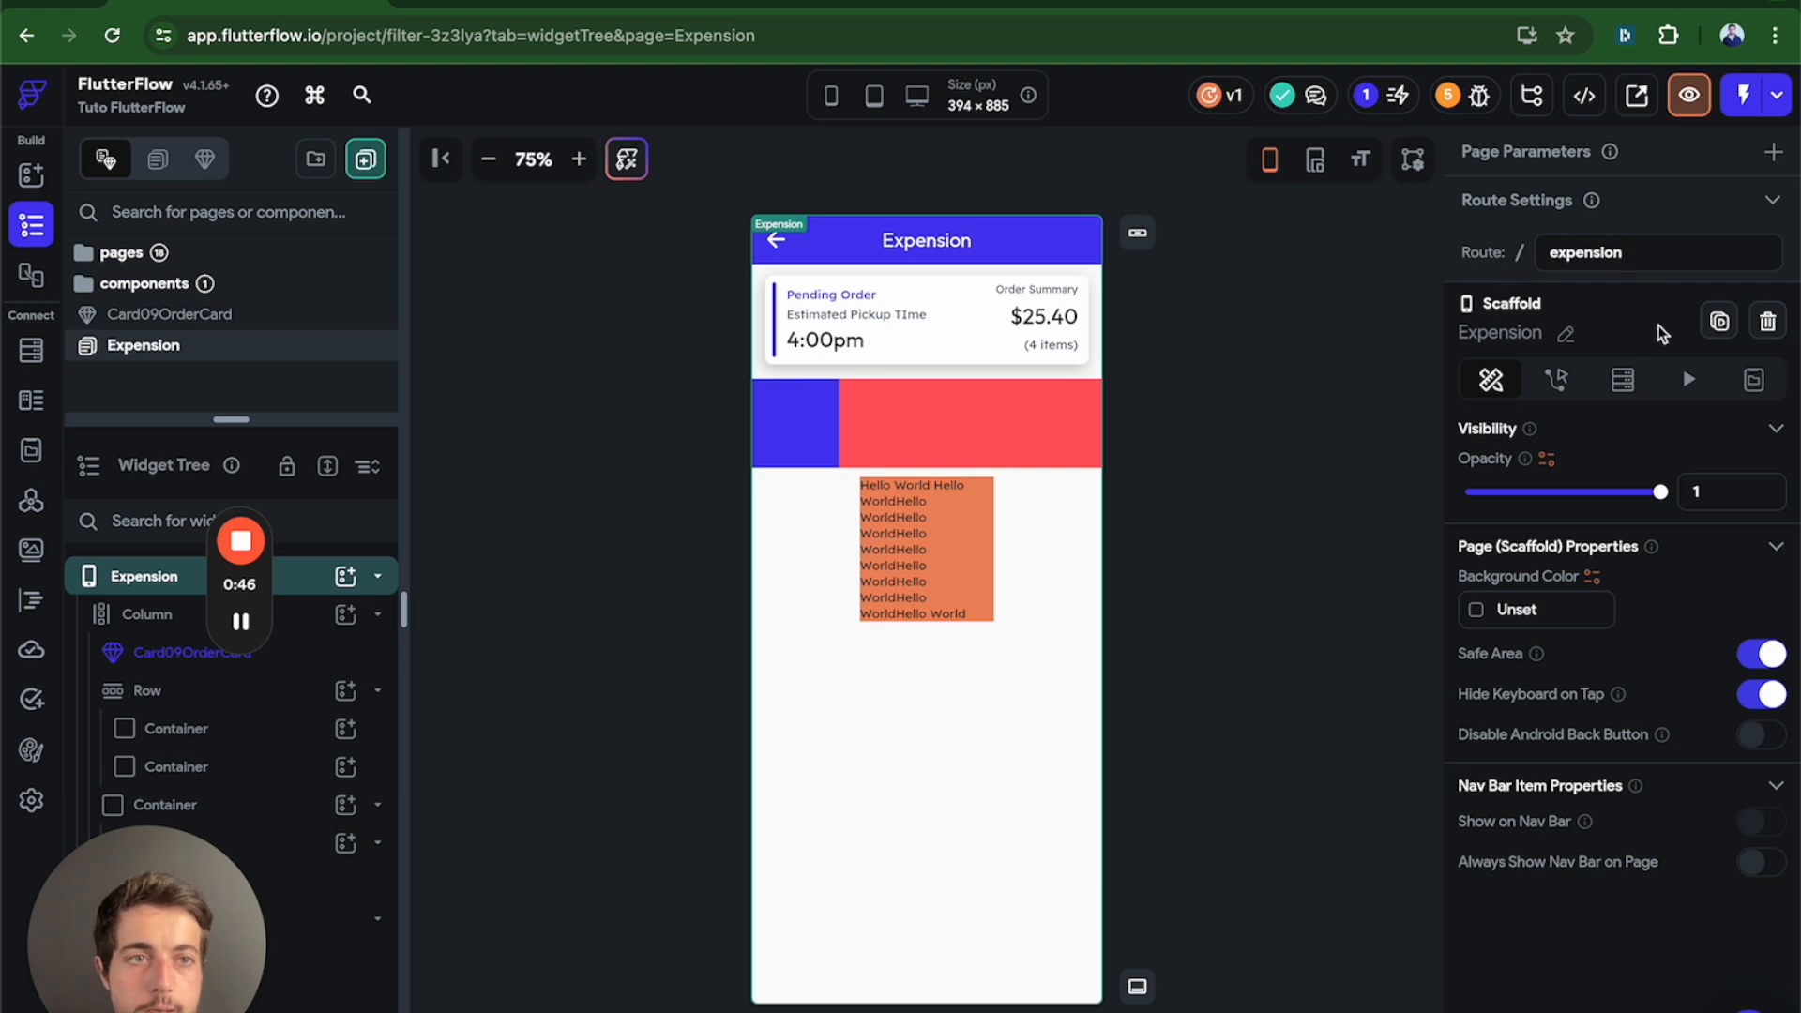
double_click(1566, 255)
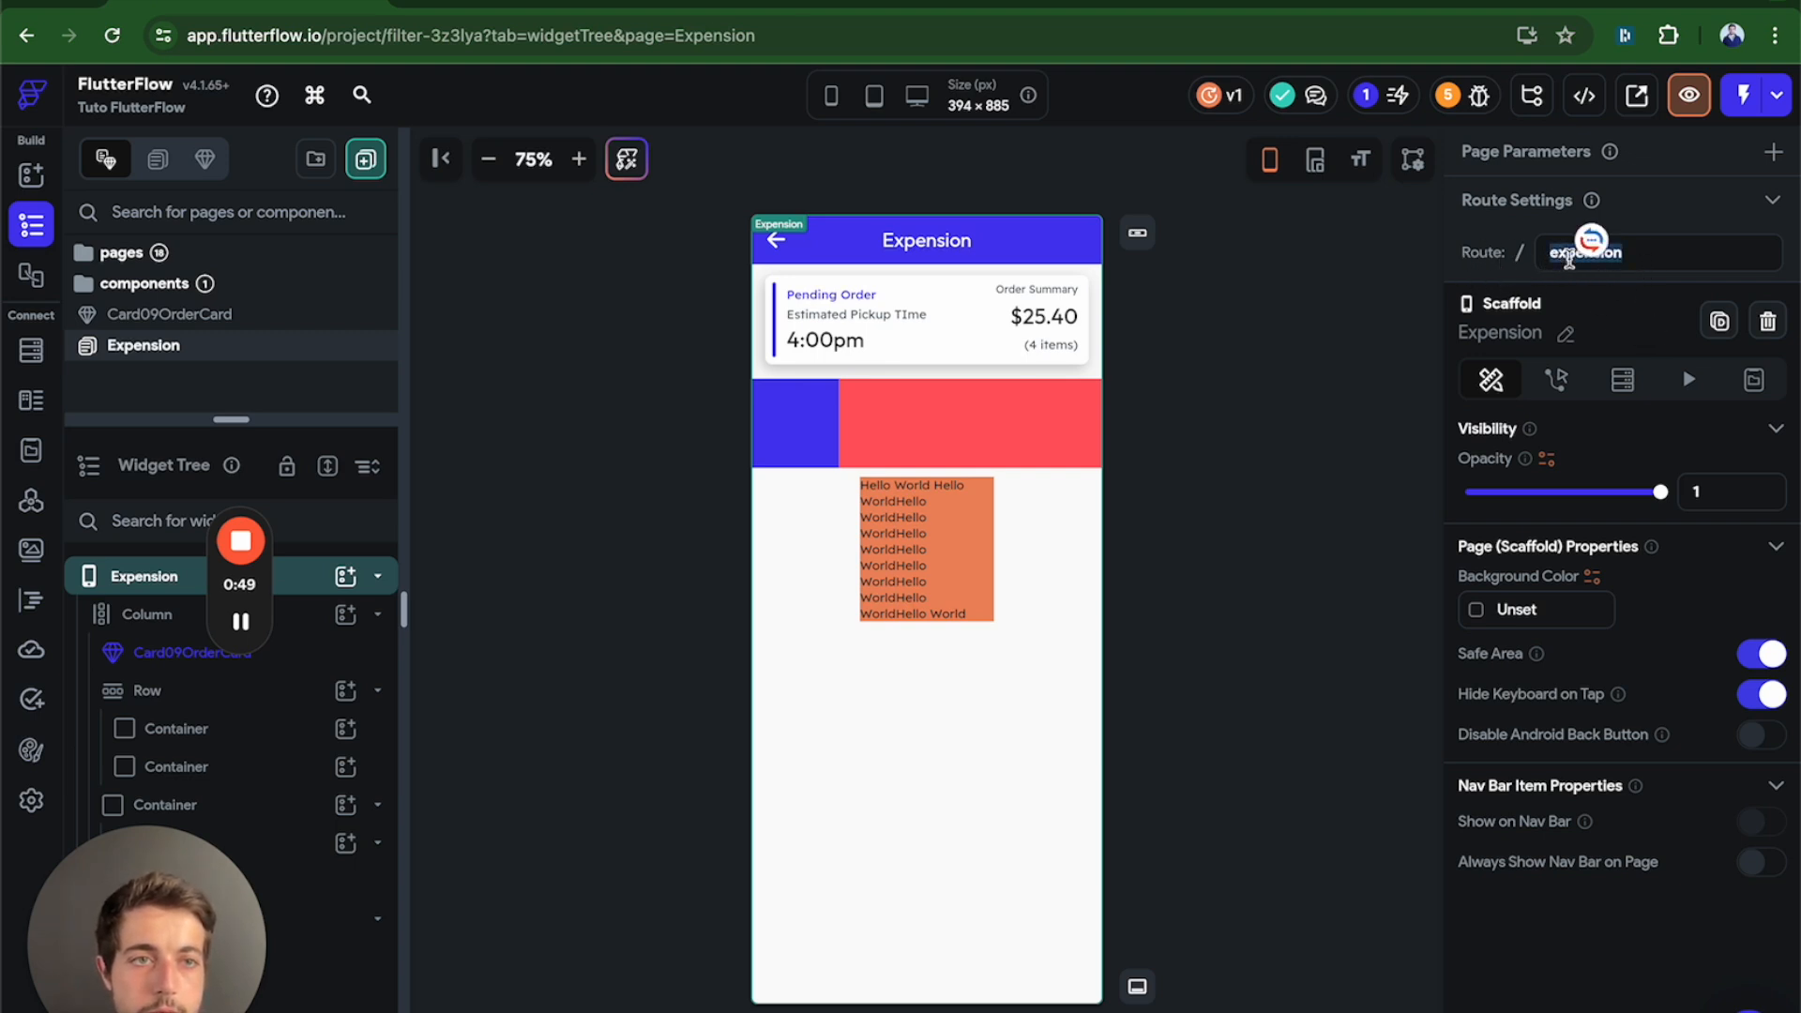
click(1651, 315)
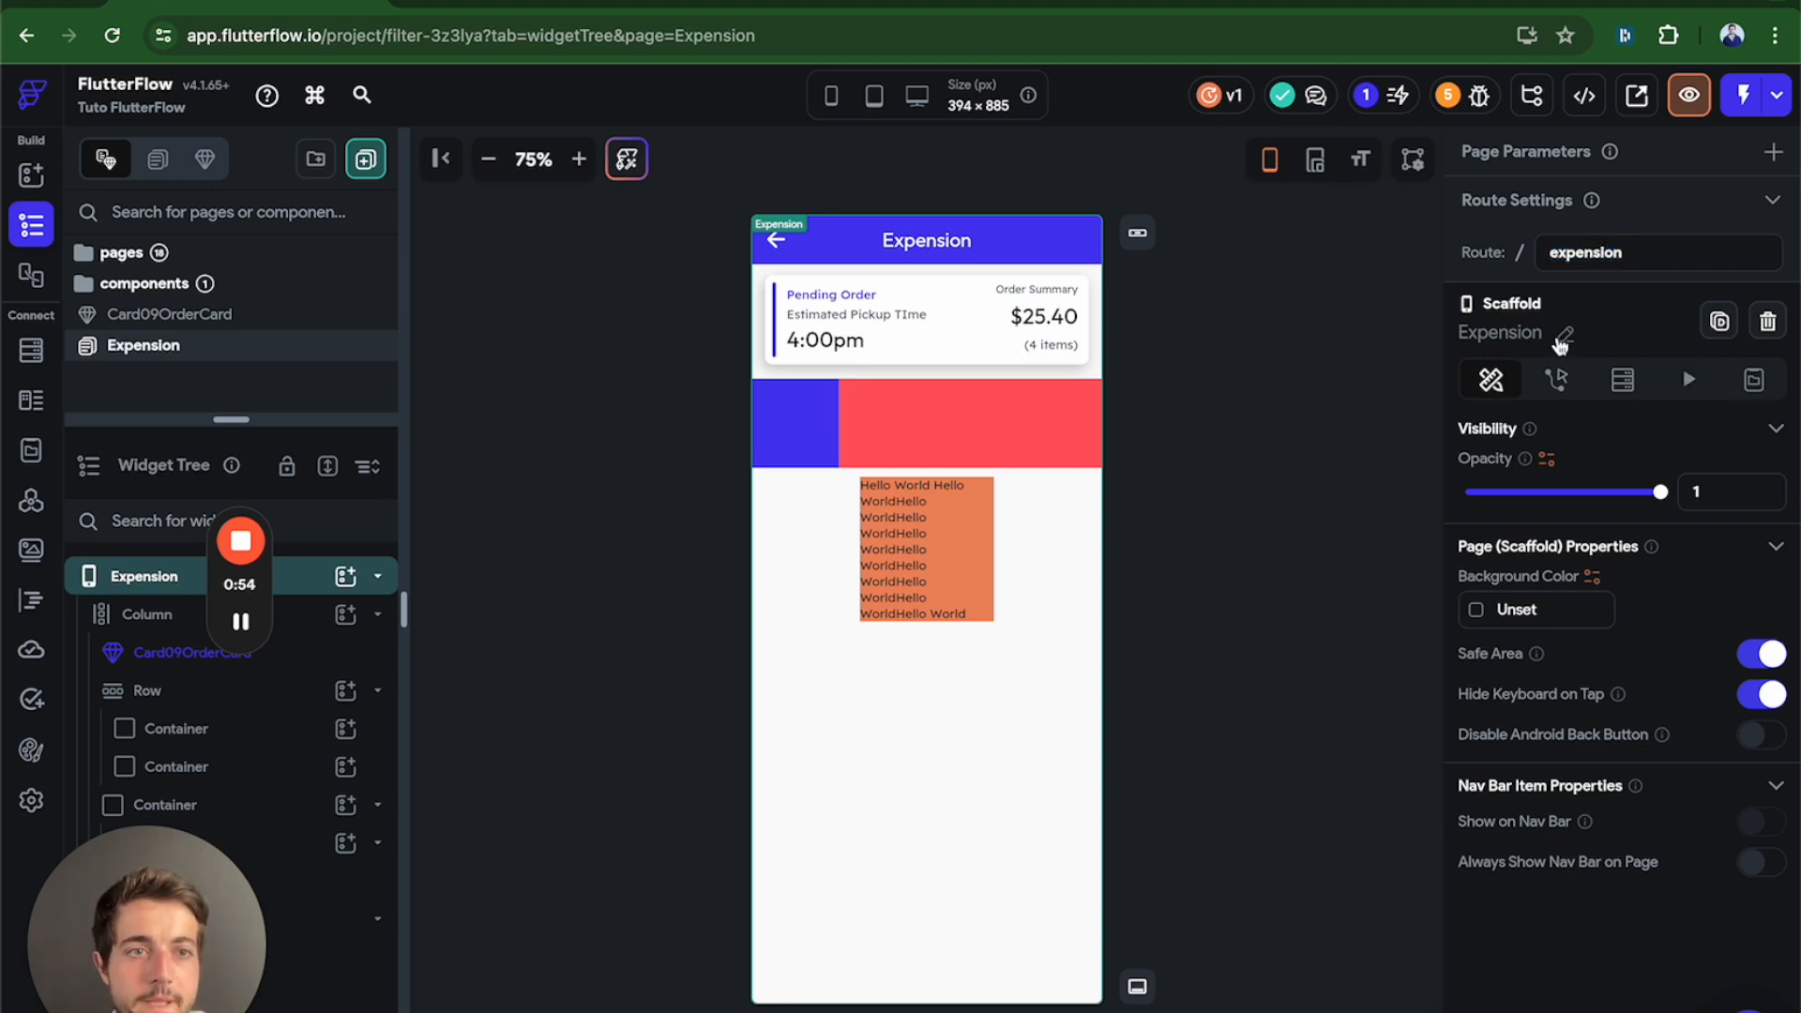
click(1565, 334)
click(1653, 313)
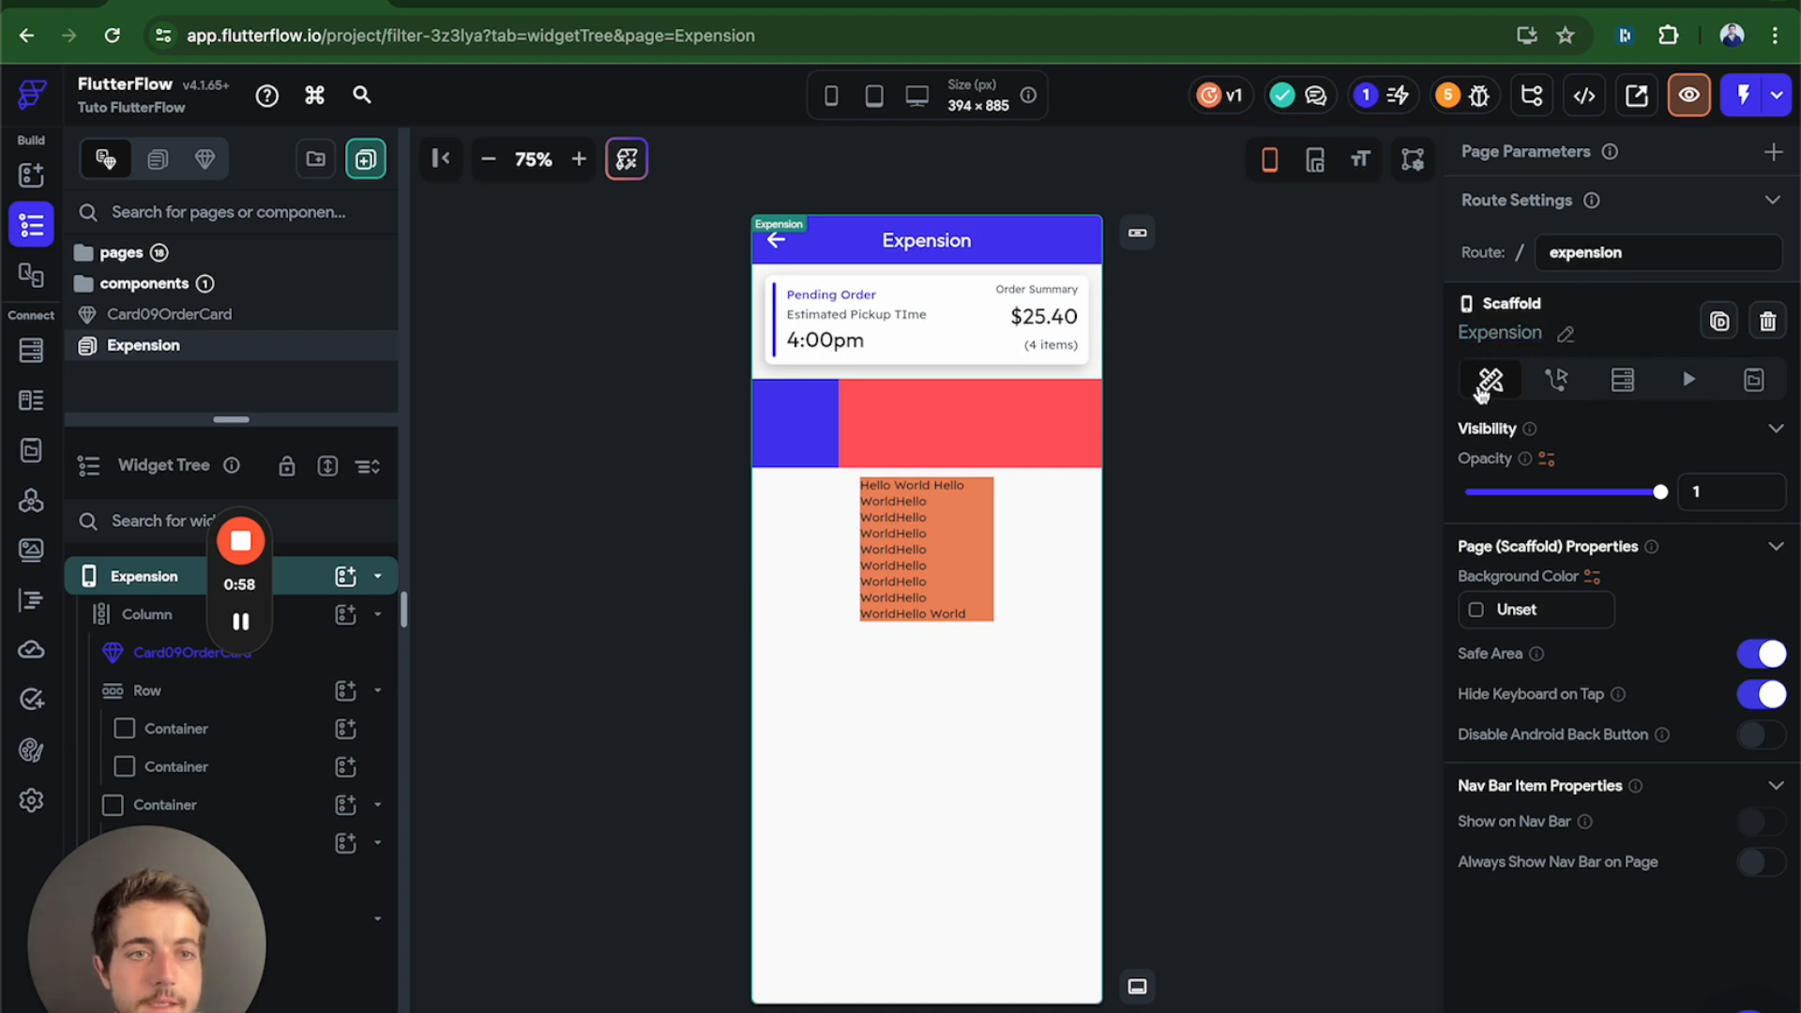
Point out the page opacity control, try Tertiary as the Expension page's background color, and clear the color.
mouse_move(1658, 498)
mouse_down()
mouse_move(1543, 492)
mouse_move(1684, 492)
mouse_up()
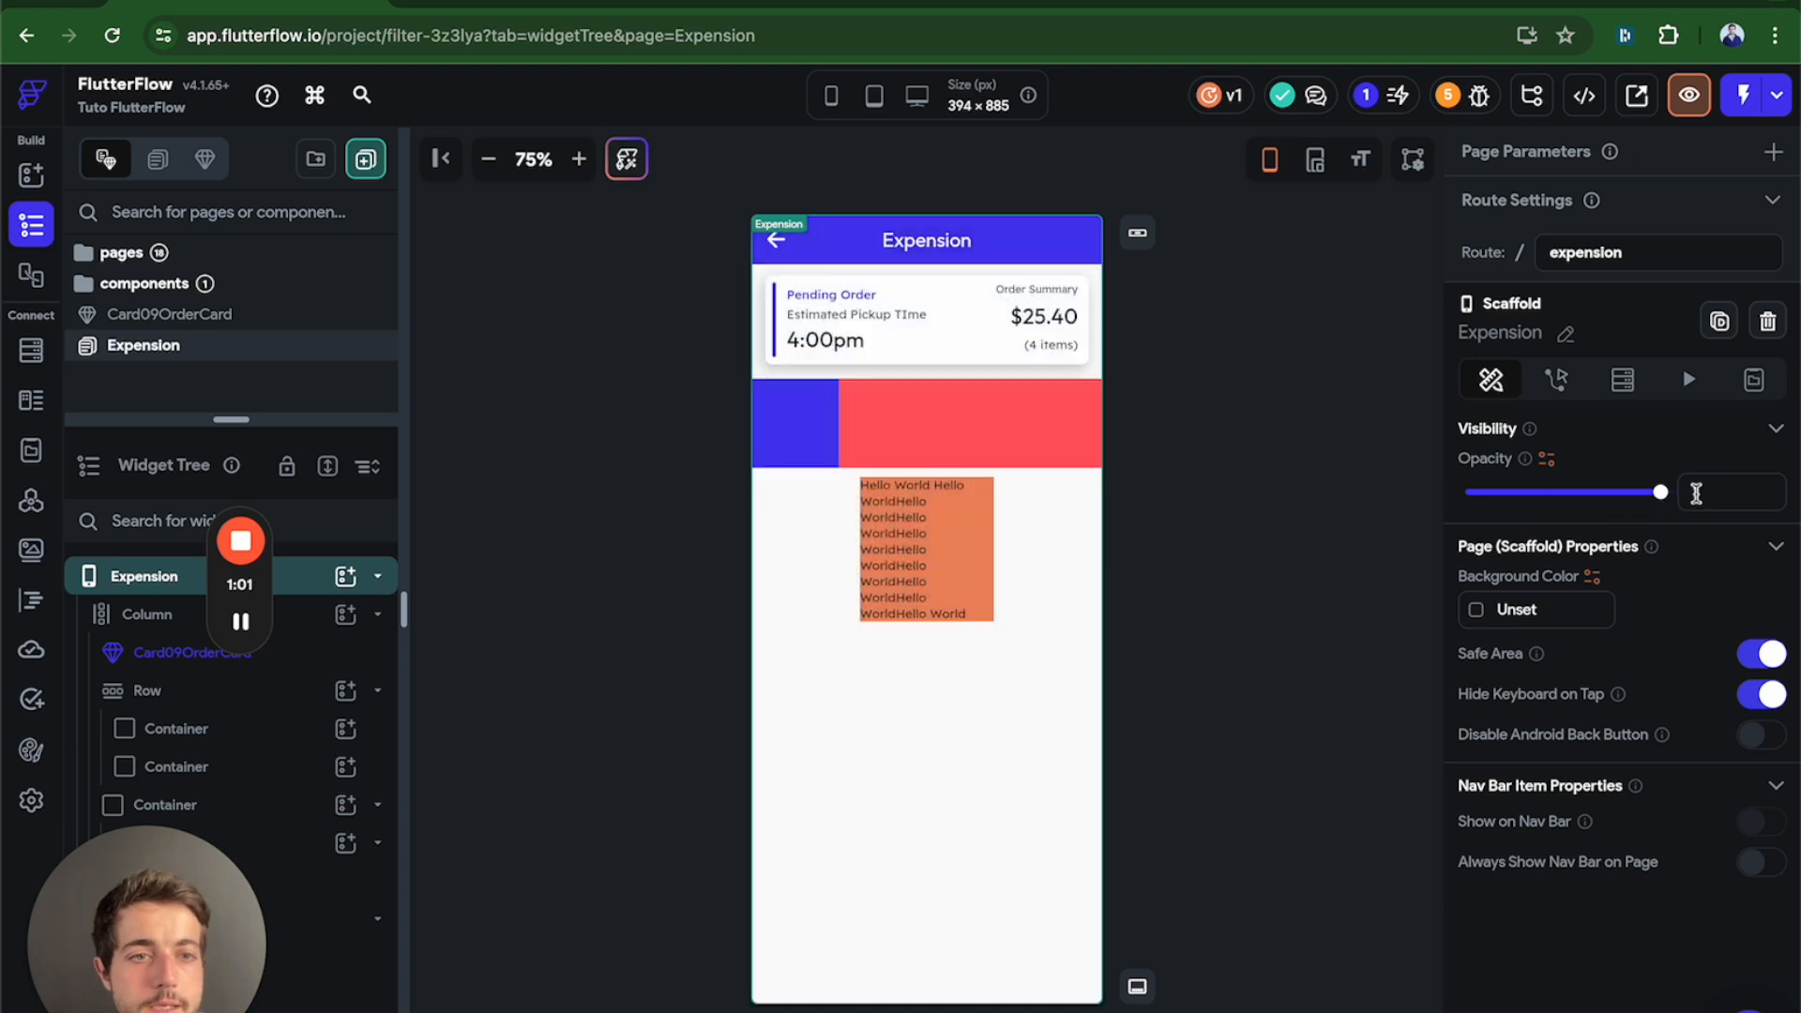
click(1506, 610)
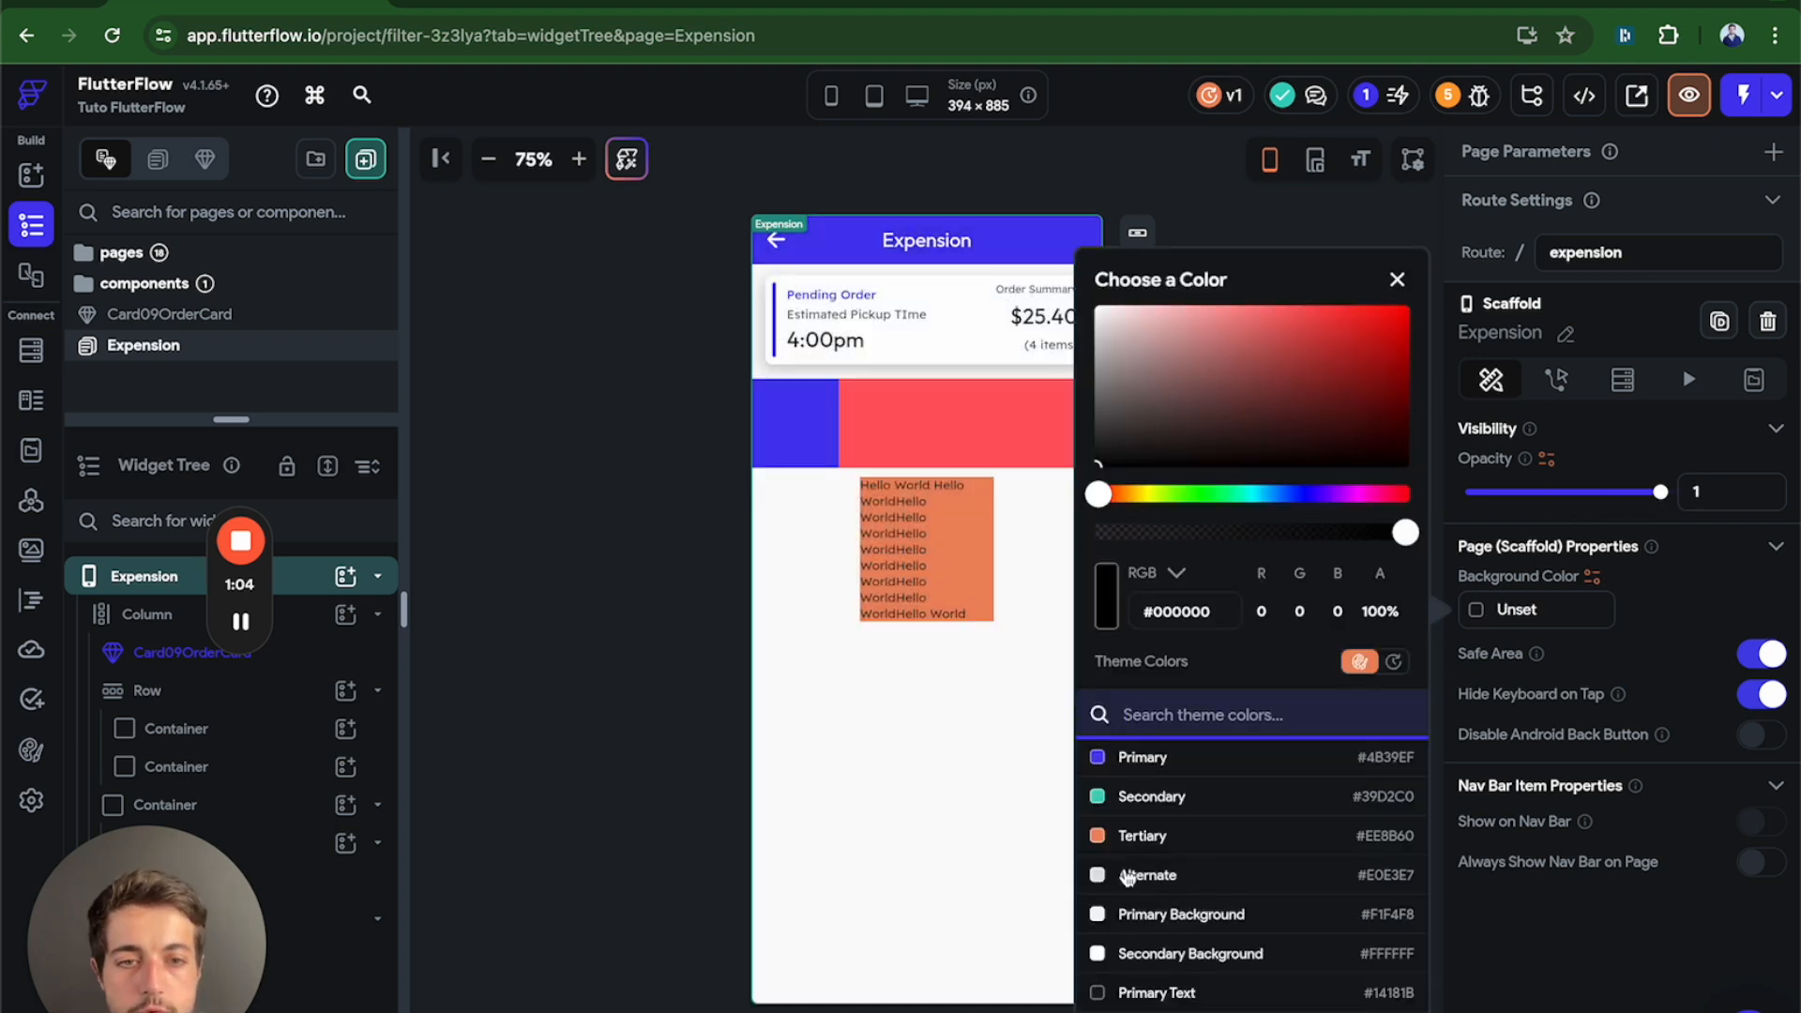
click(1099, 838)
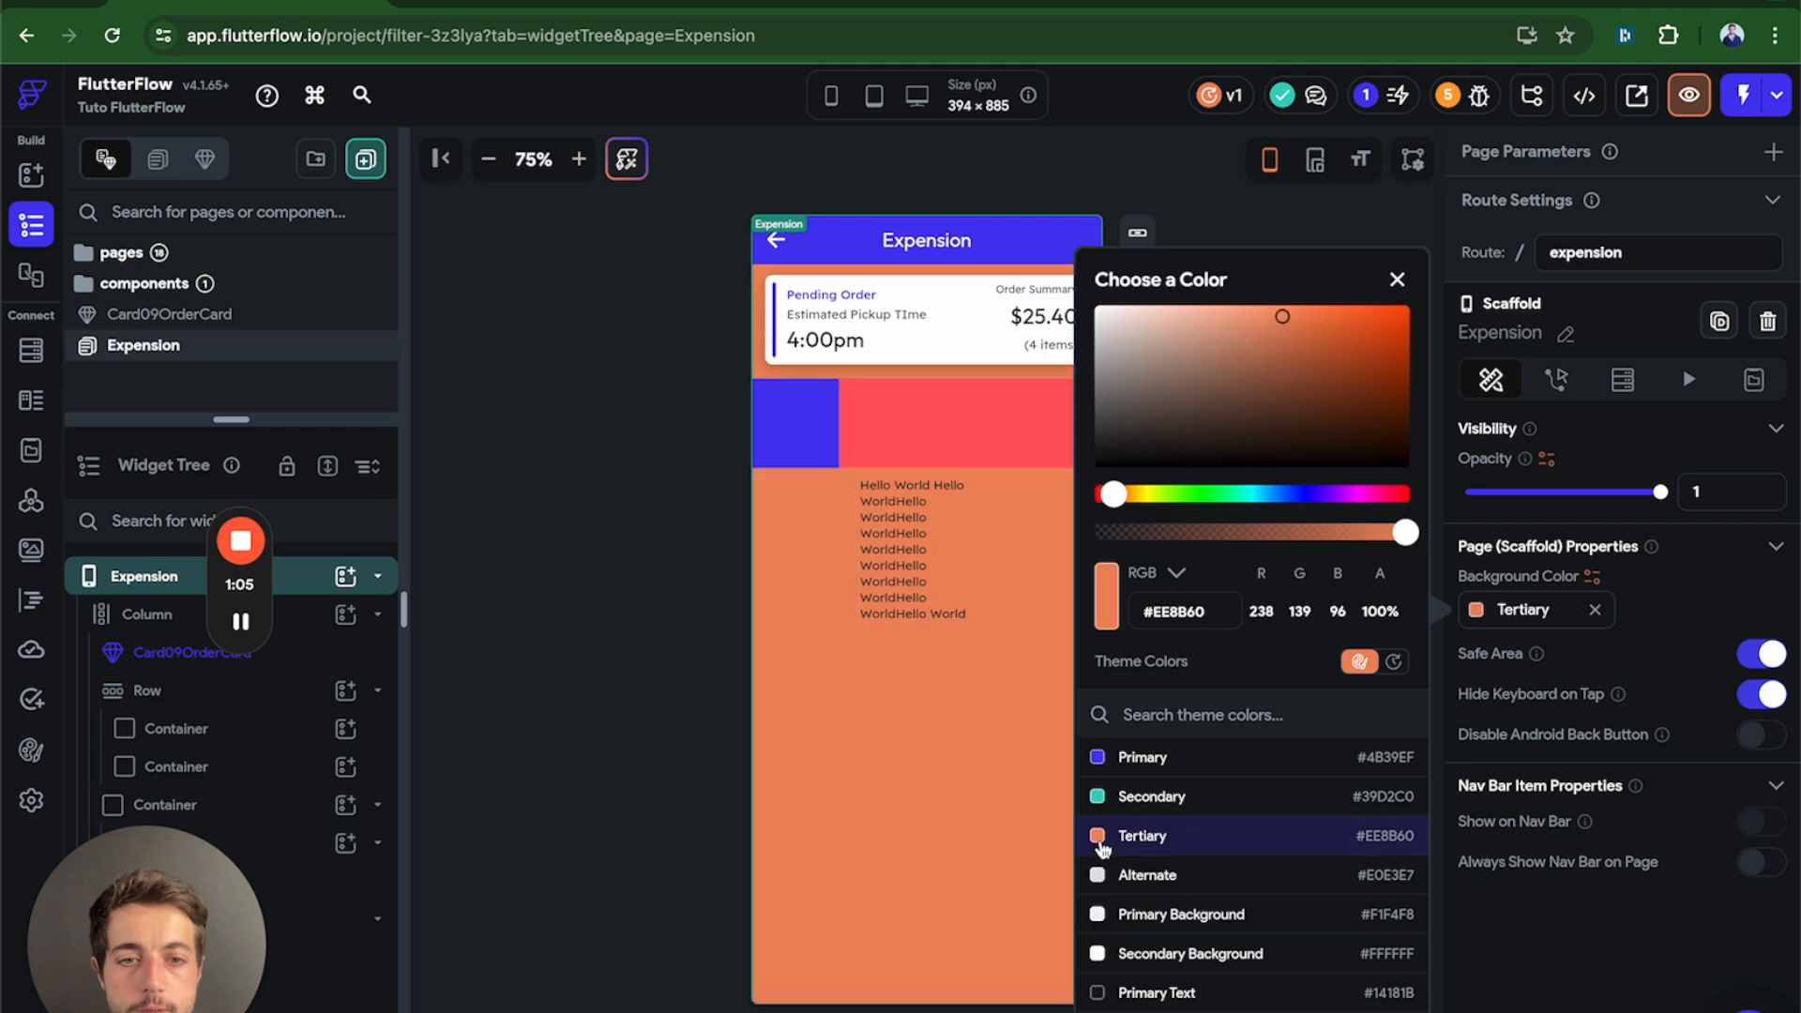
click(1594, 610)
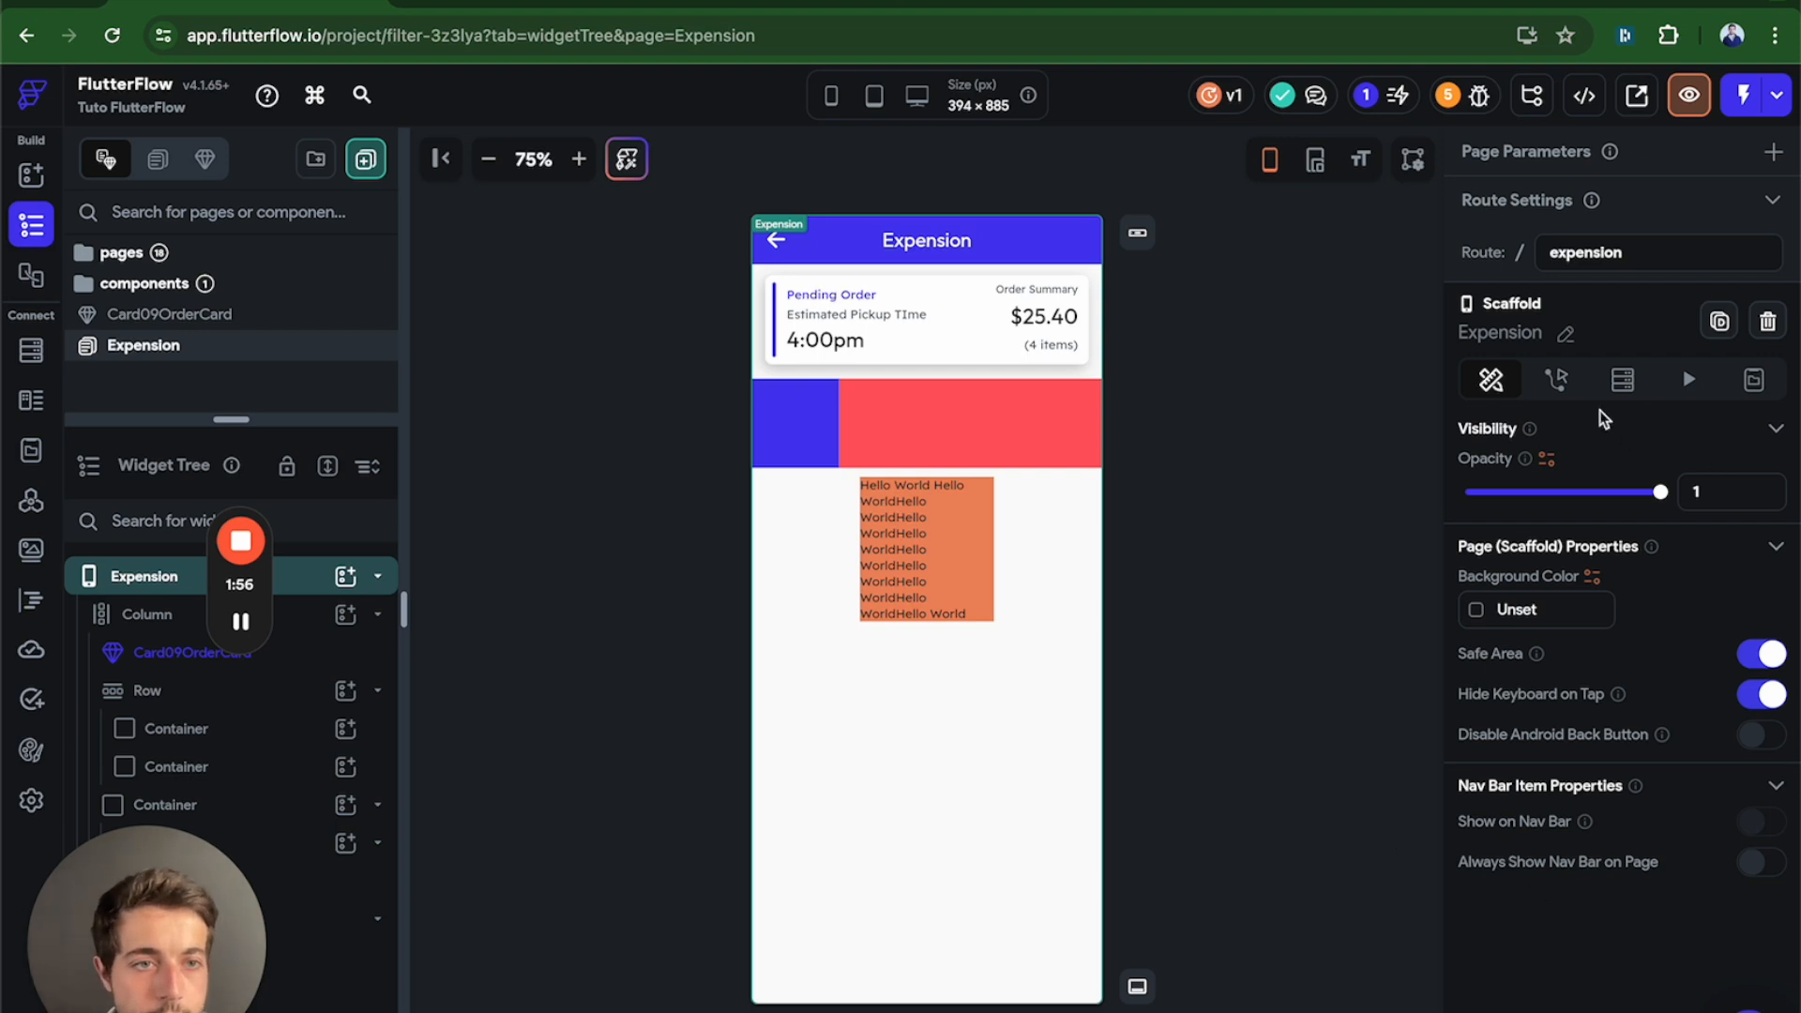
Examine the Expension page's Action Flow Editor, including the On Phone Shake trigger, and close it.
click(1561, 386)
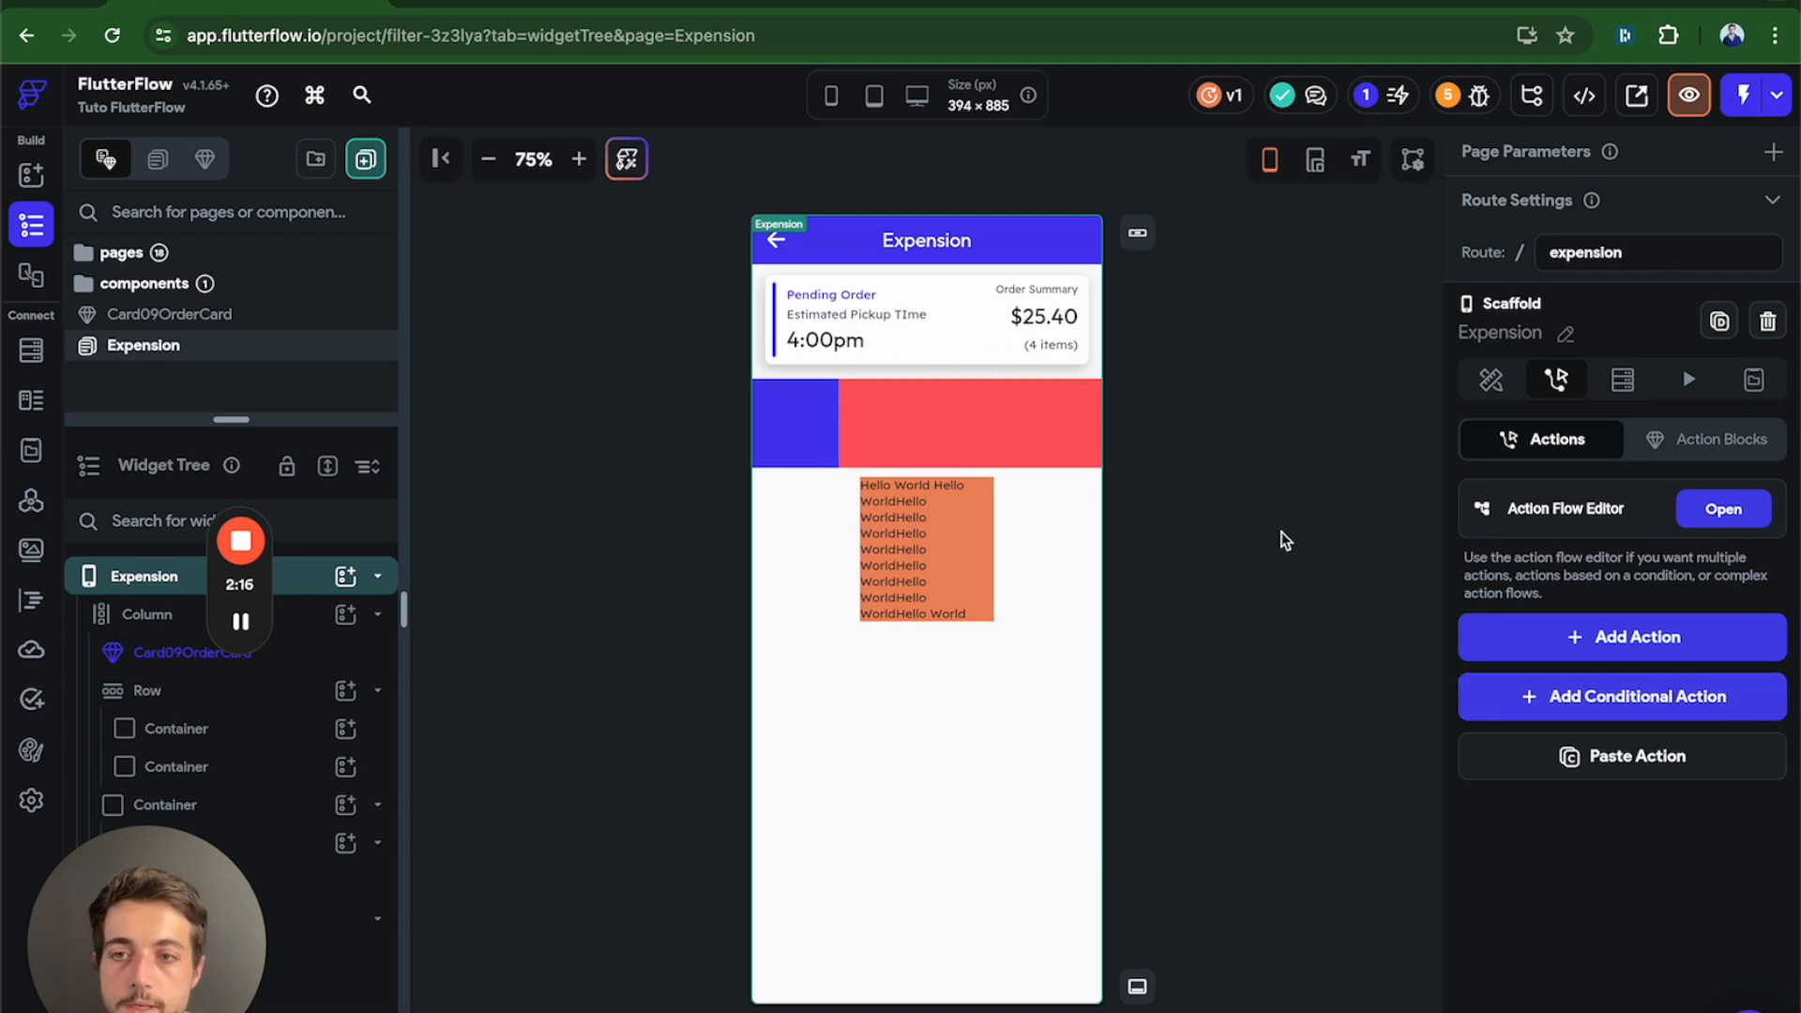
click(1724, 509)
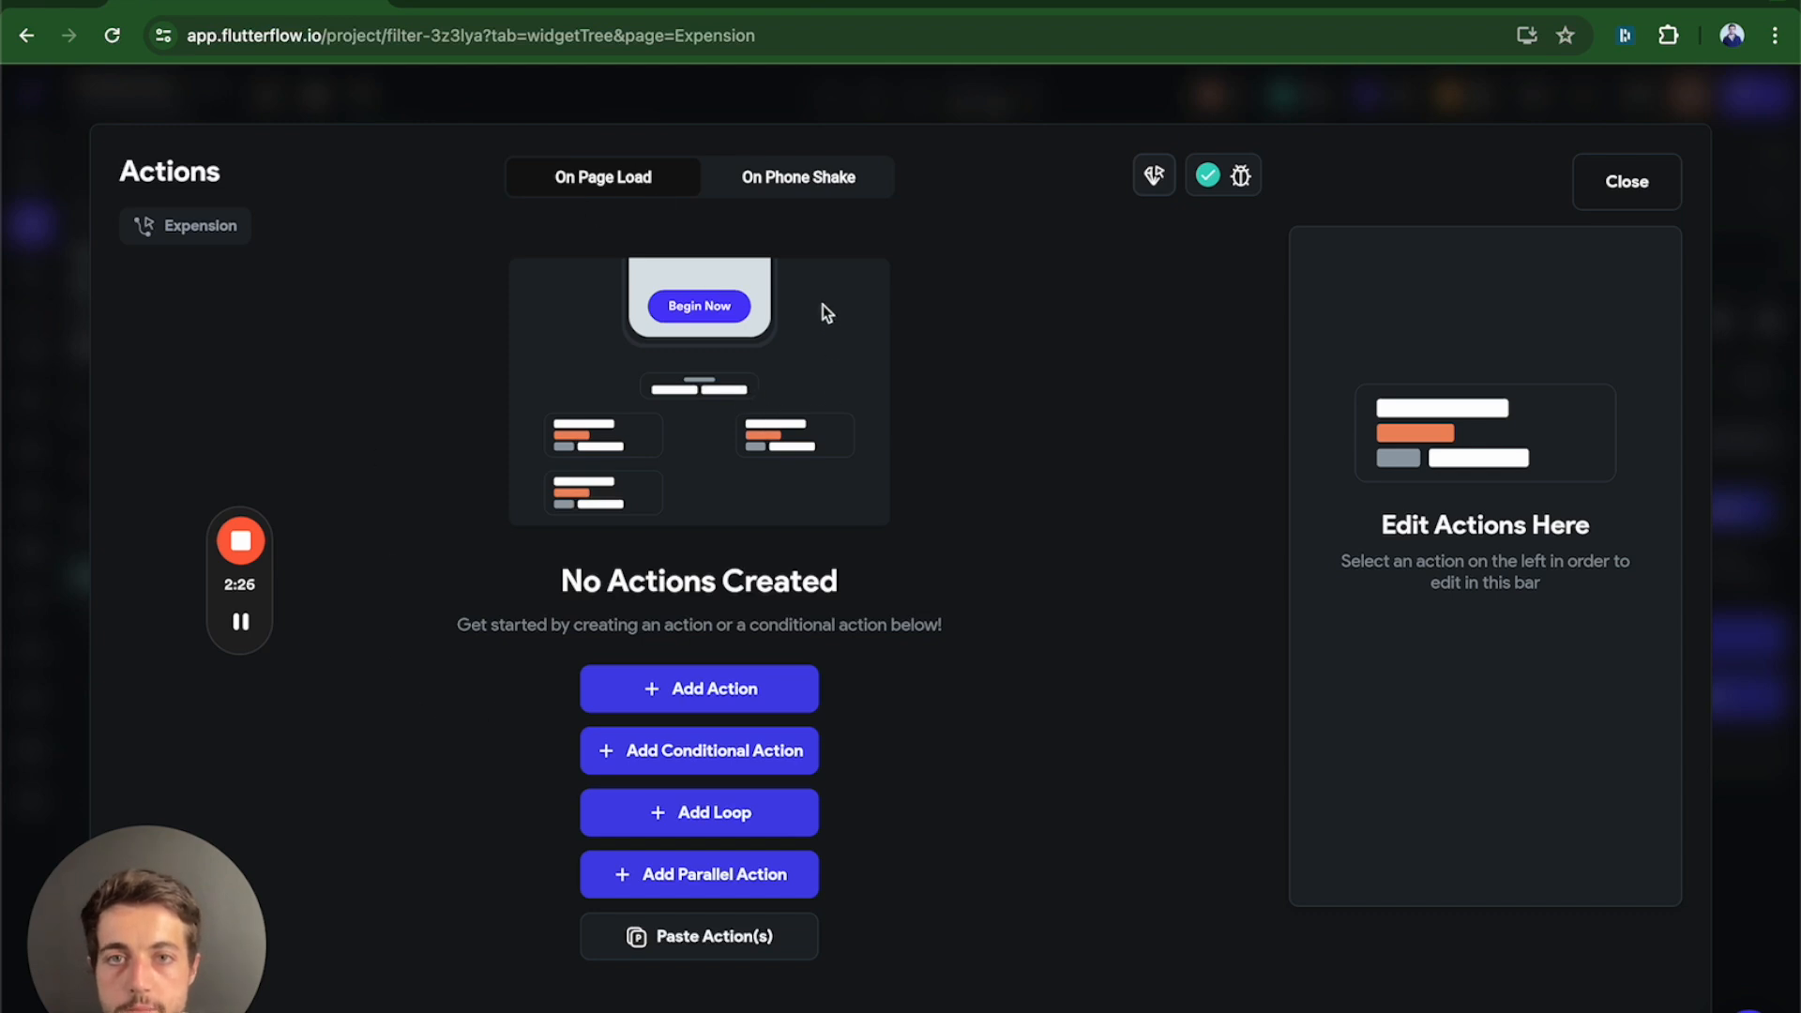
click(820, 191)
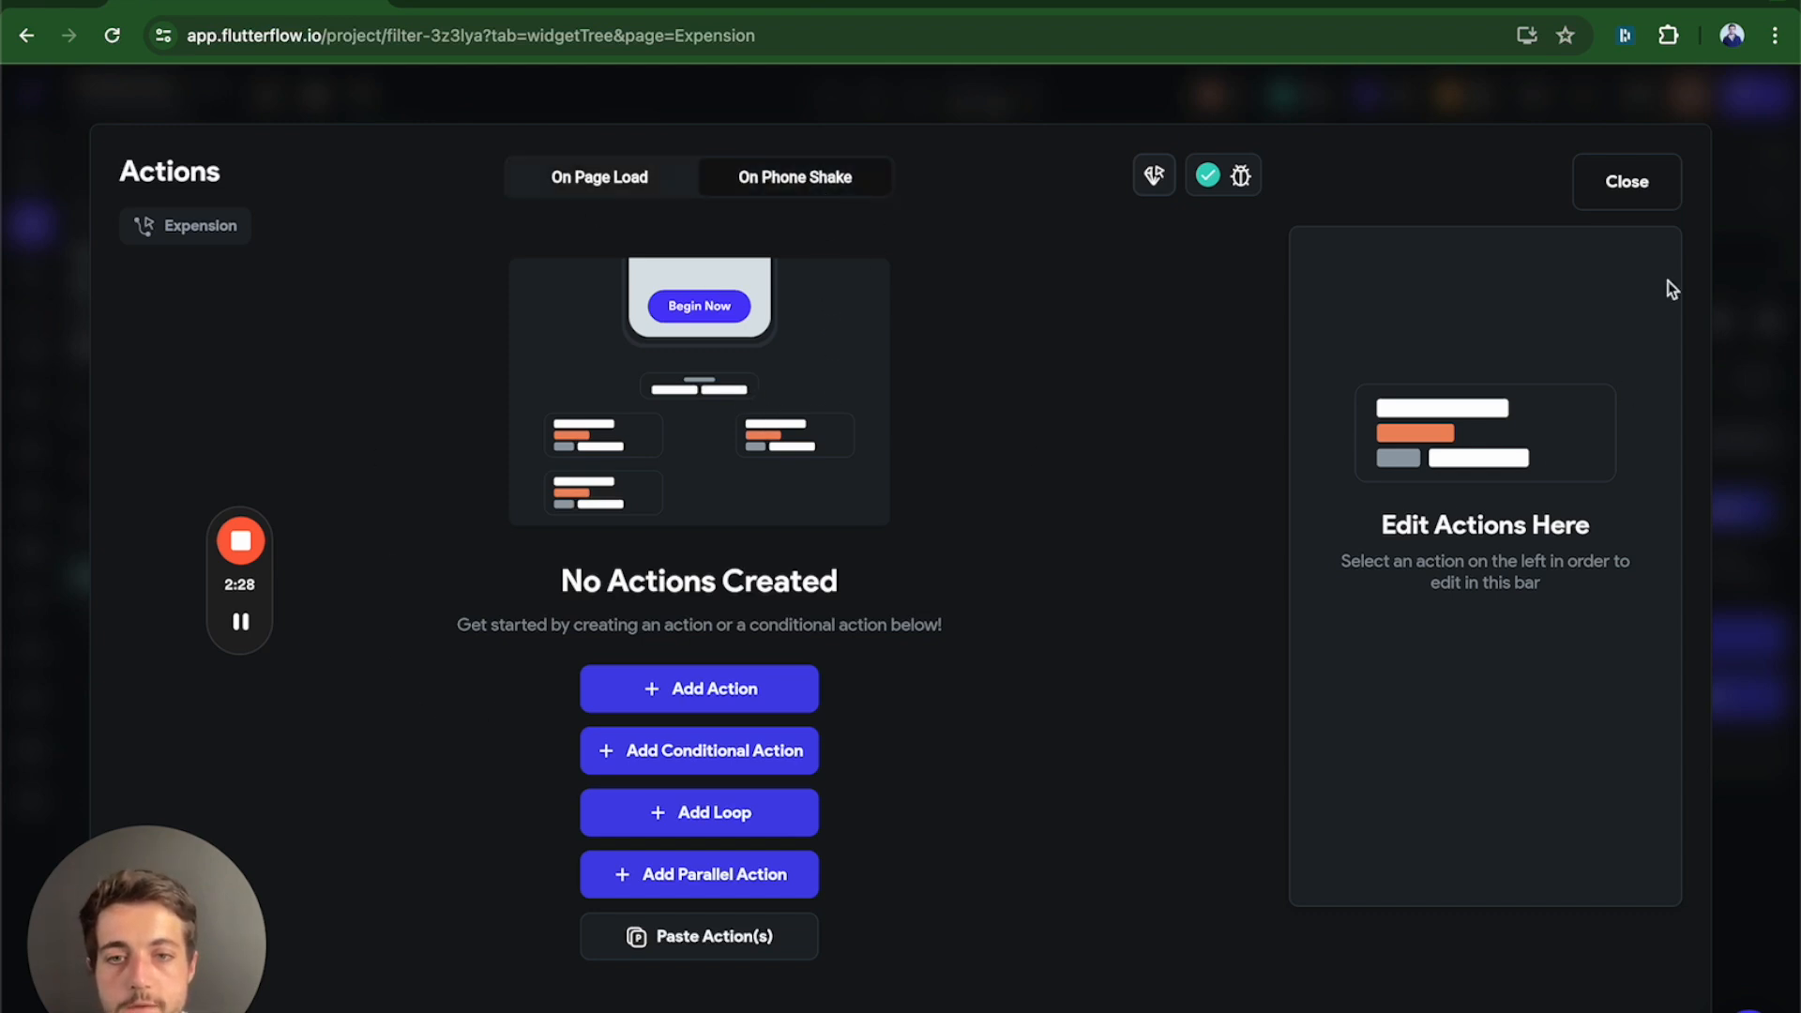
click(1658, 181)
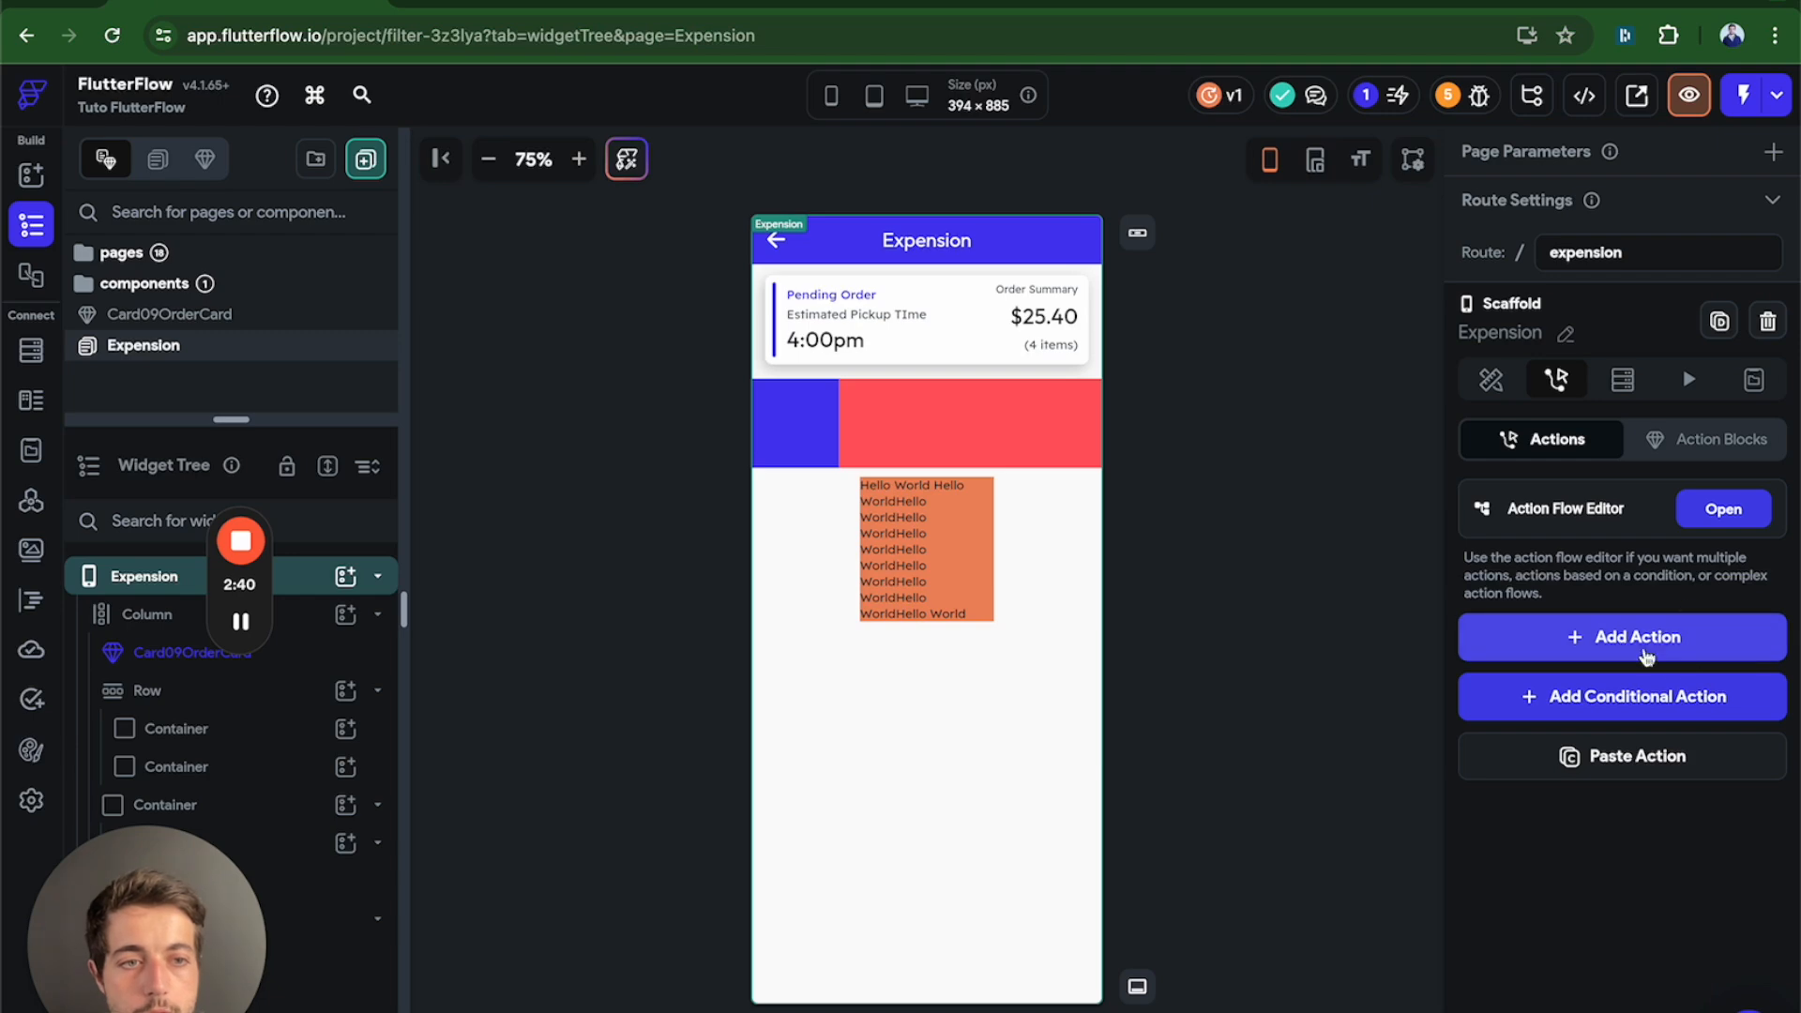
click(1743, 514)
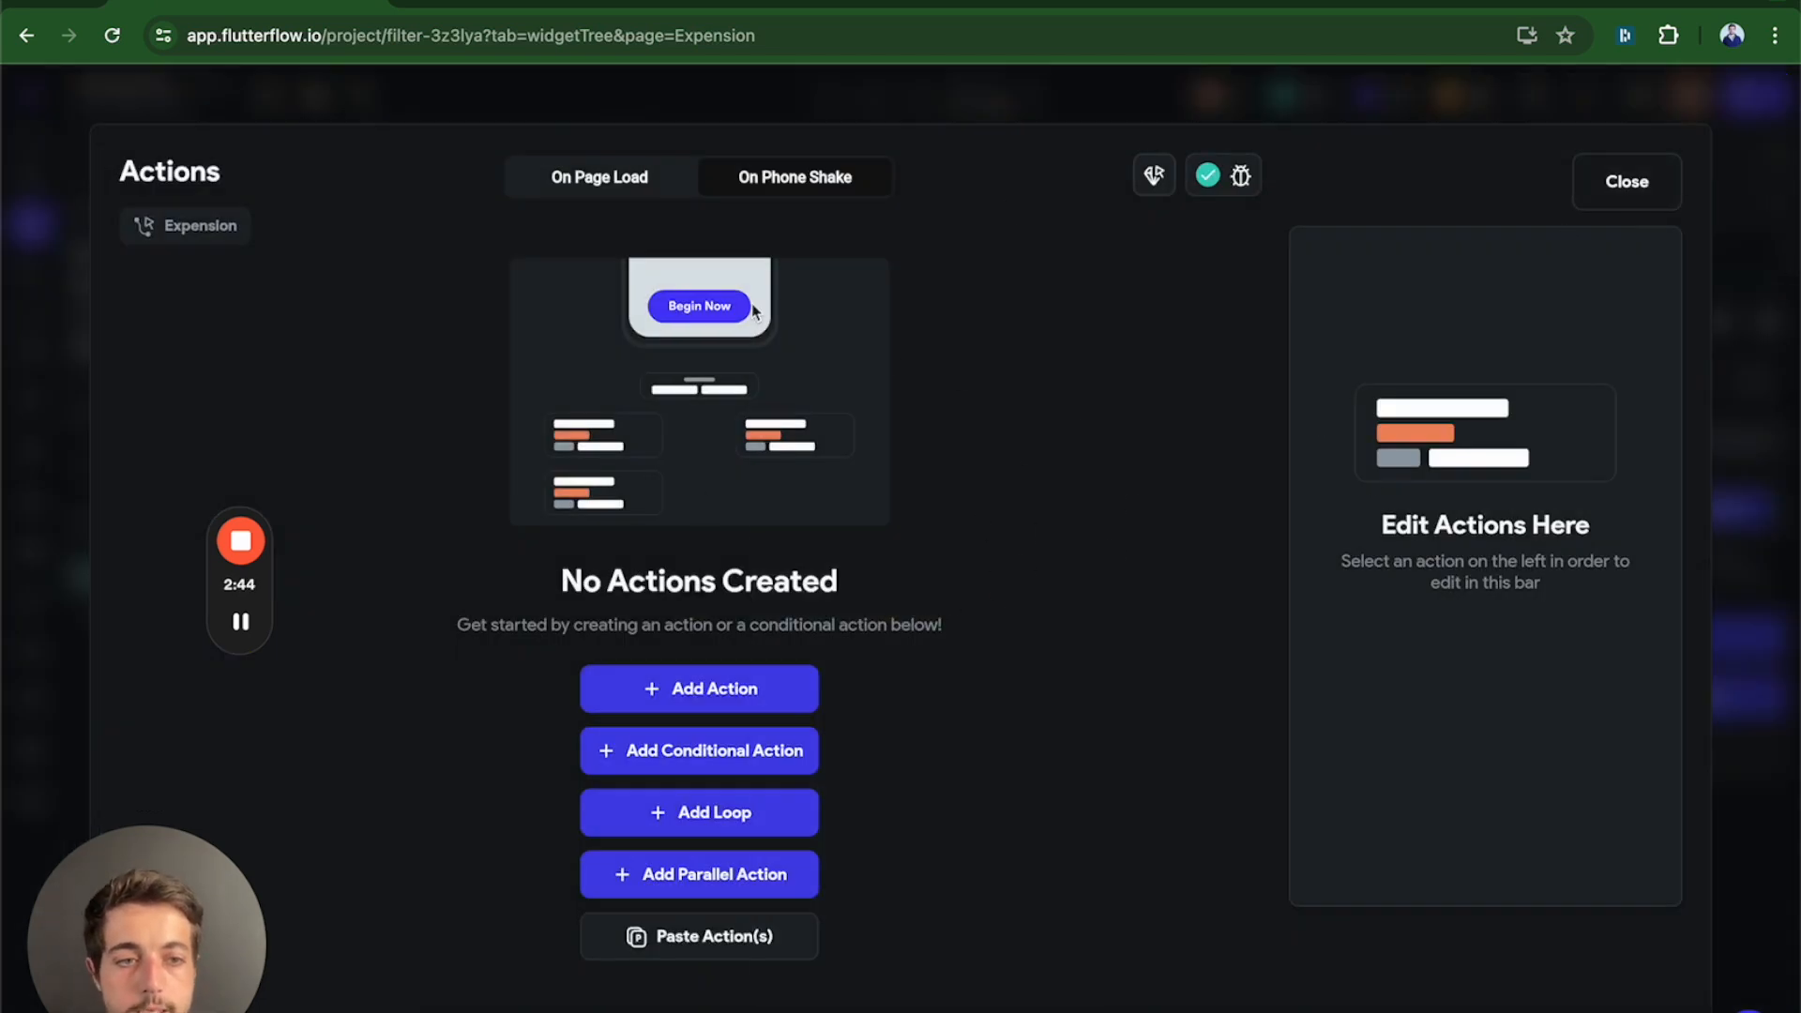
click(1627, 181)
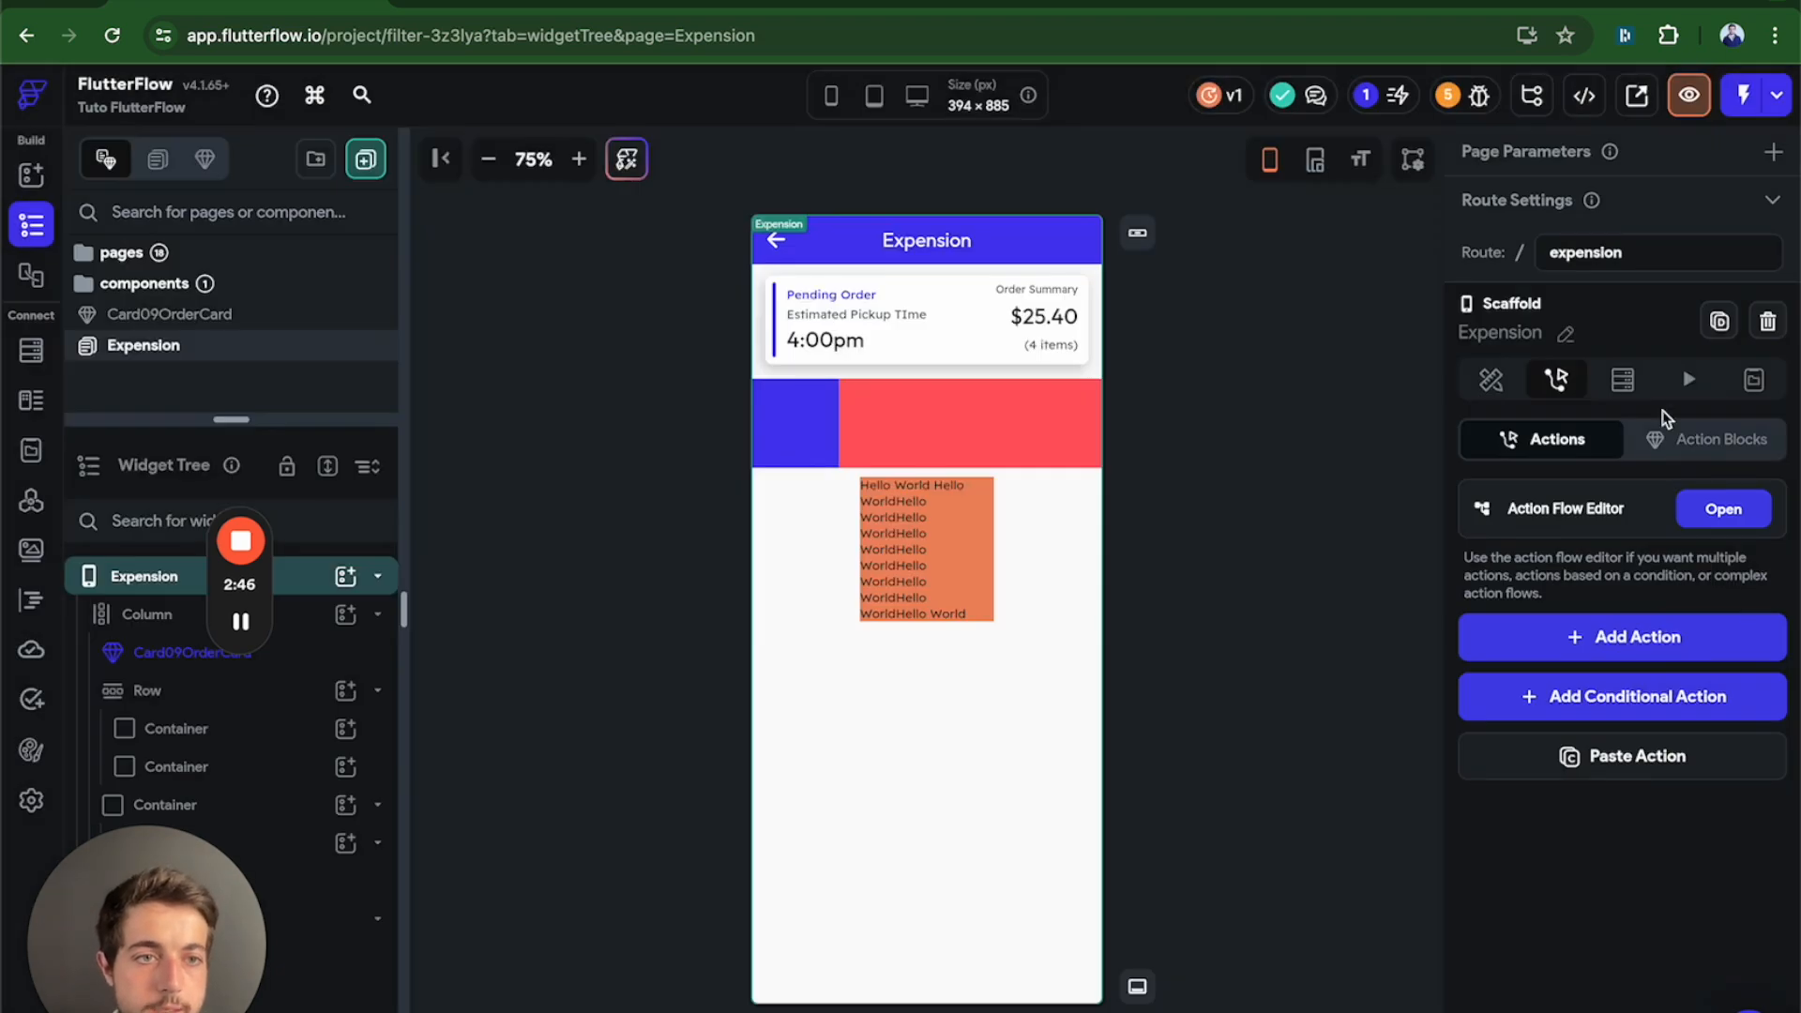
Start a backend query on the Expension page with type Query Collection and view the available collections.
click(1622, 379)
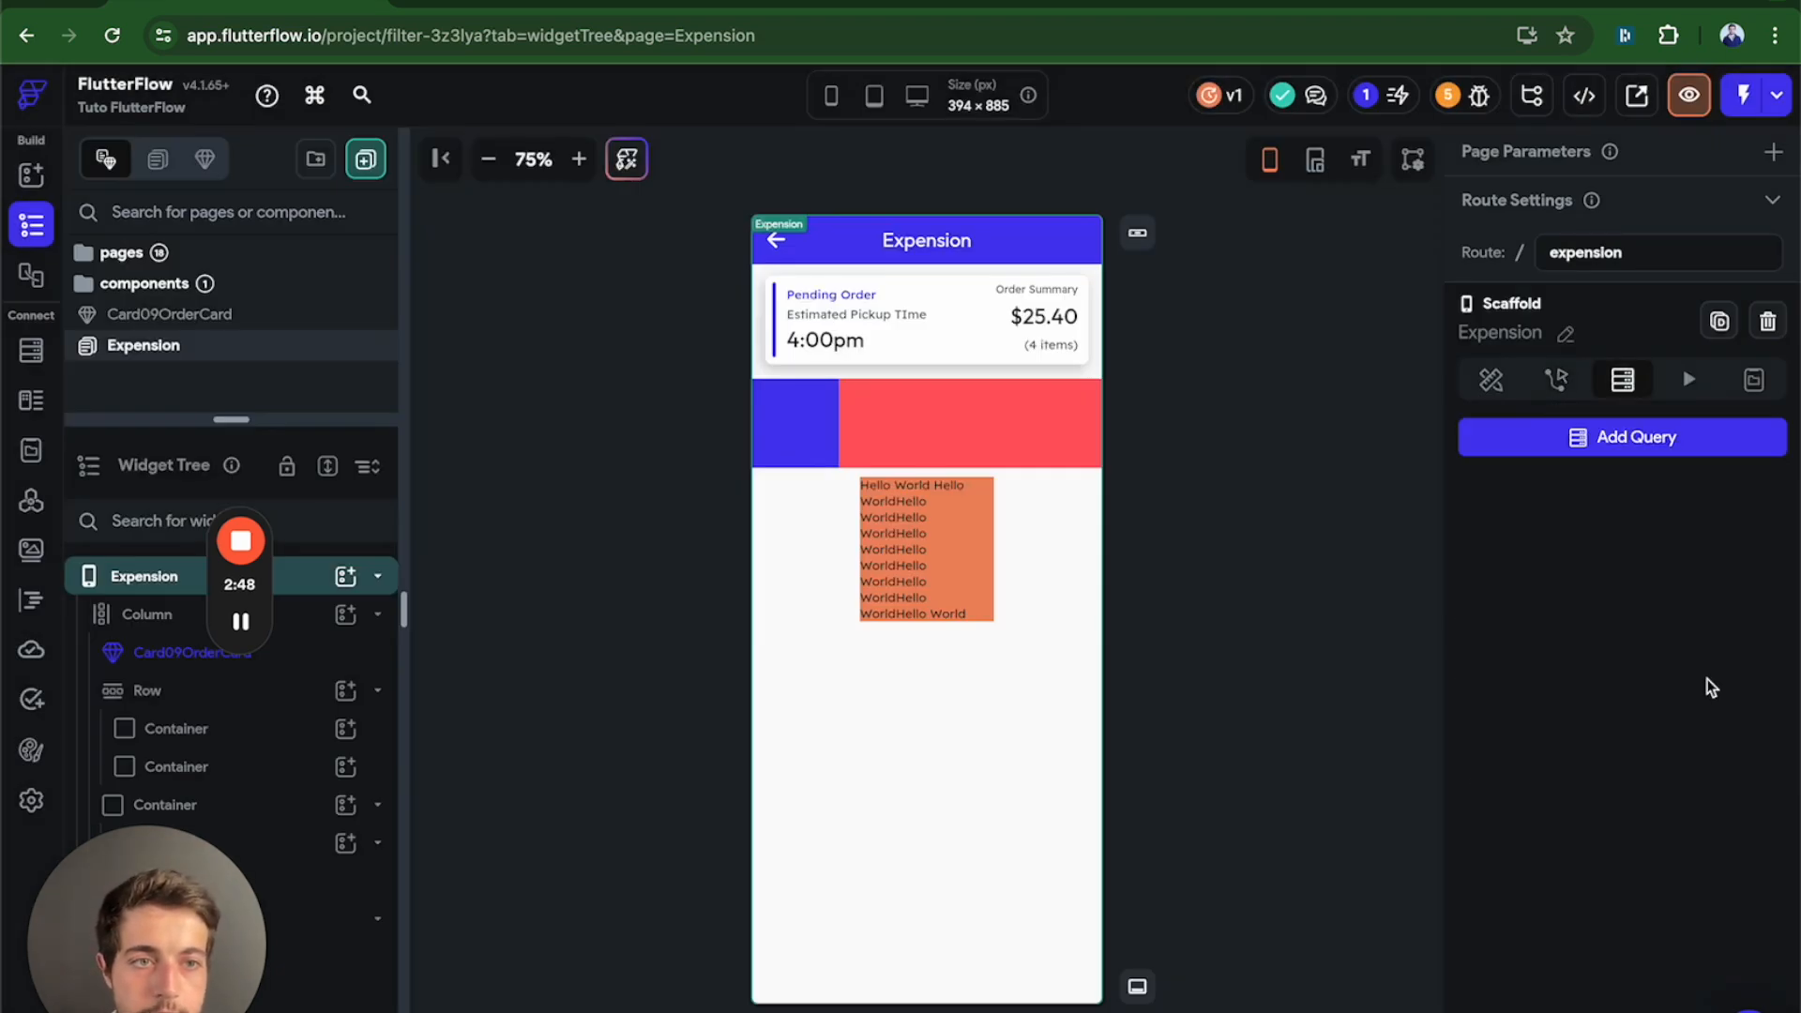
click(1624, 448)
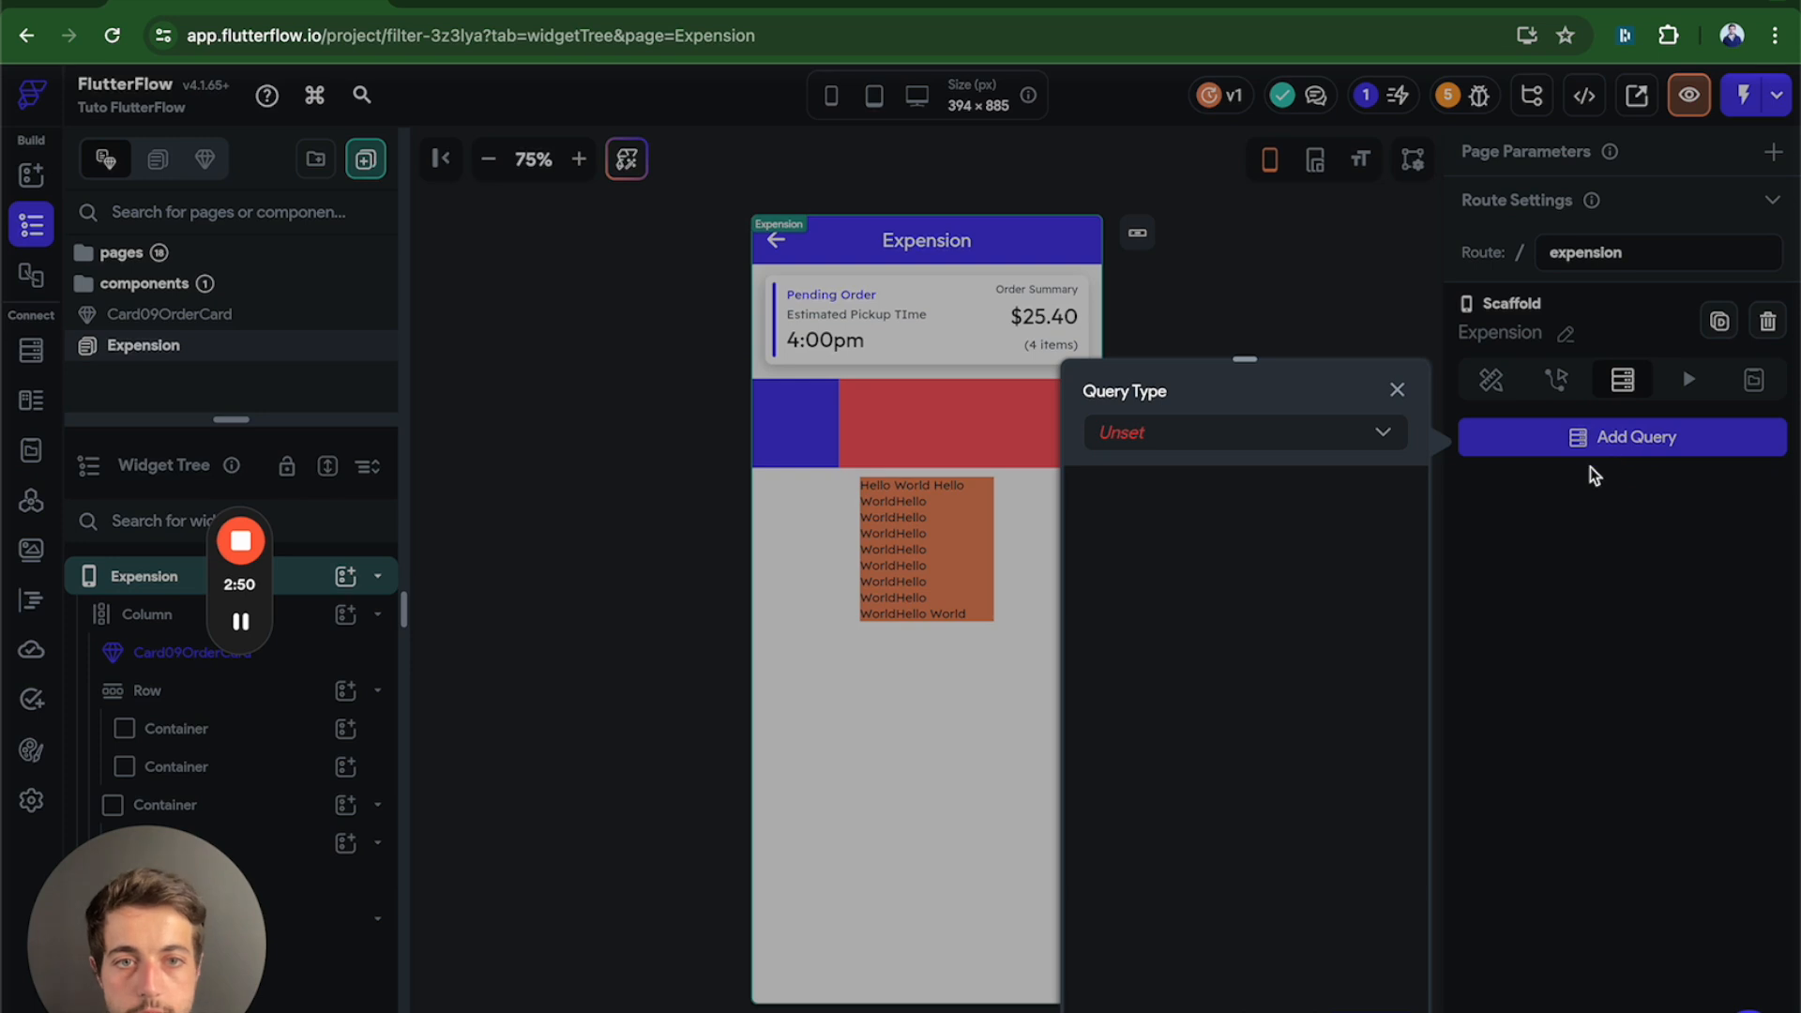
click(1243, 436)
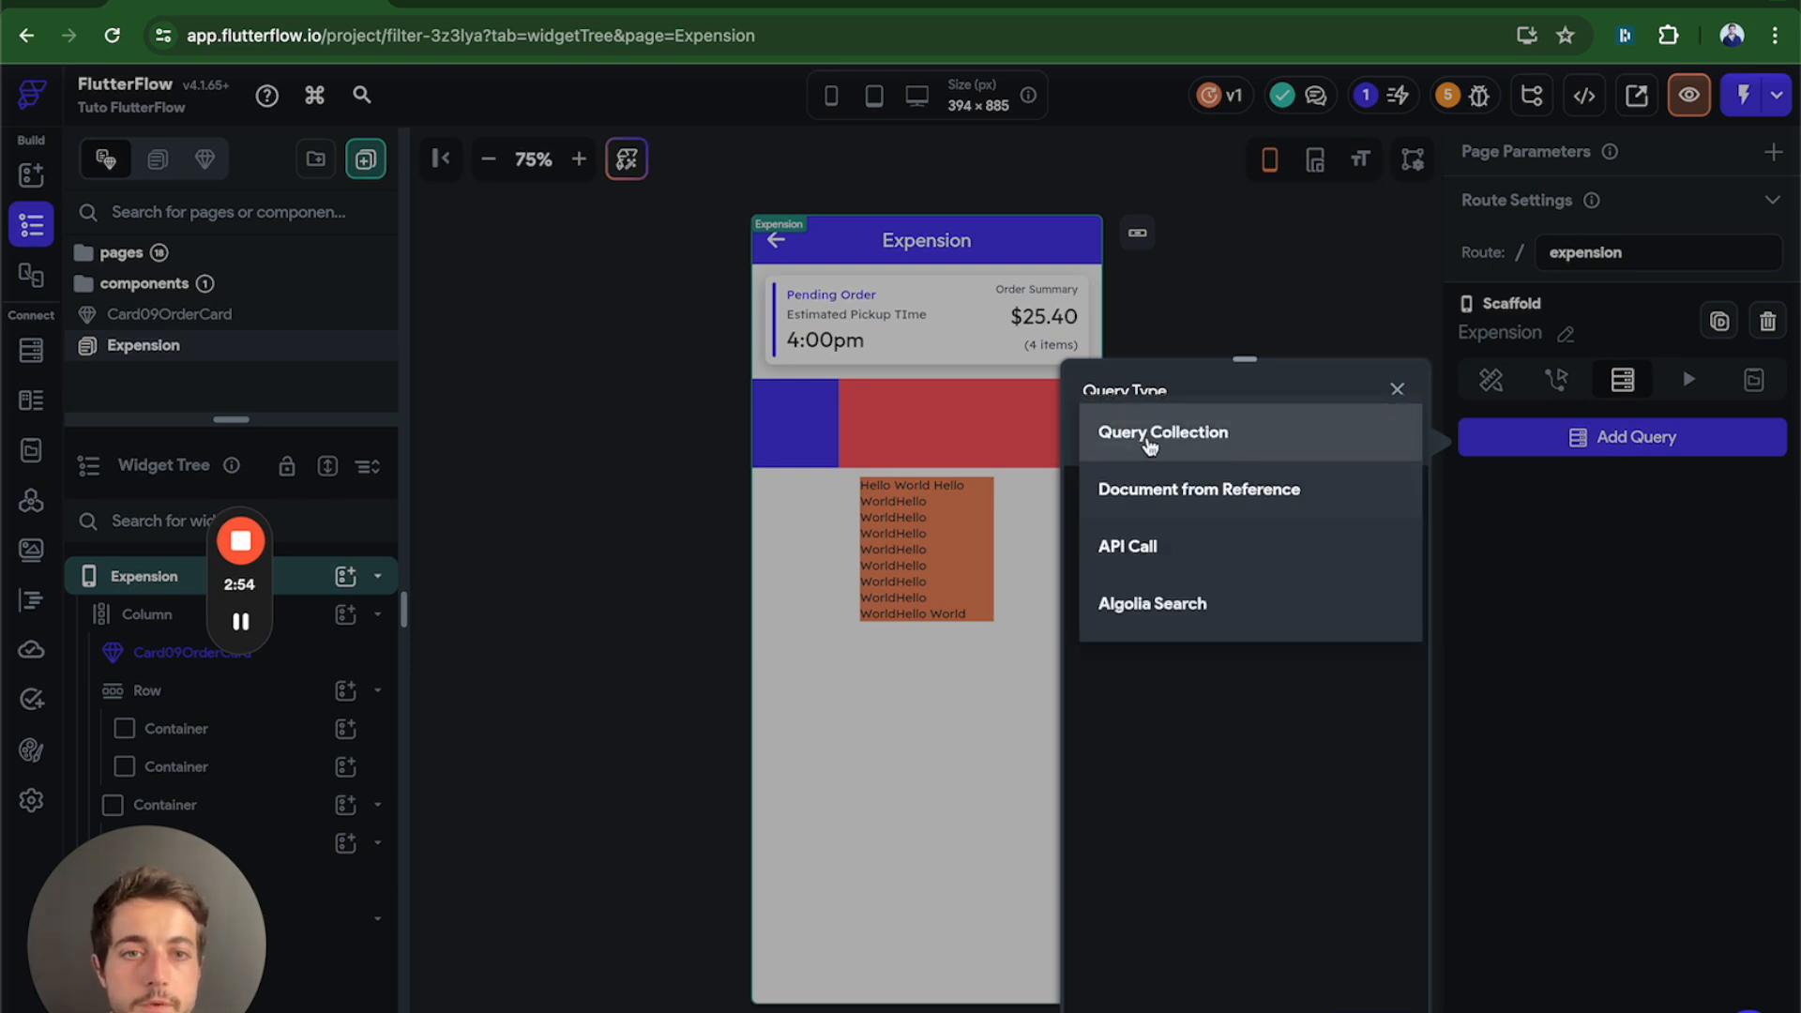
click(1263, 450)
click(1221, 567)
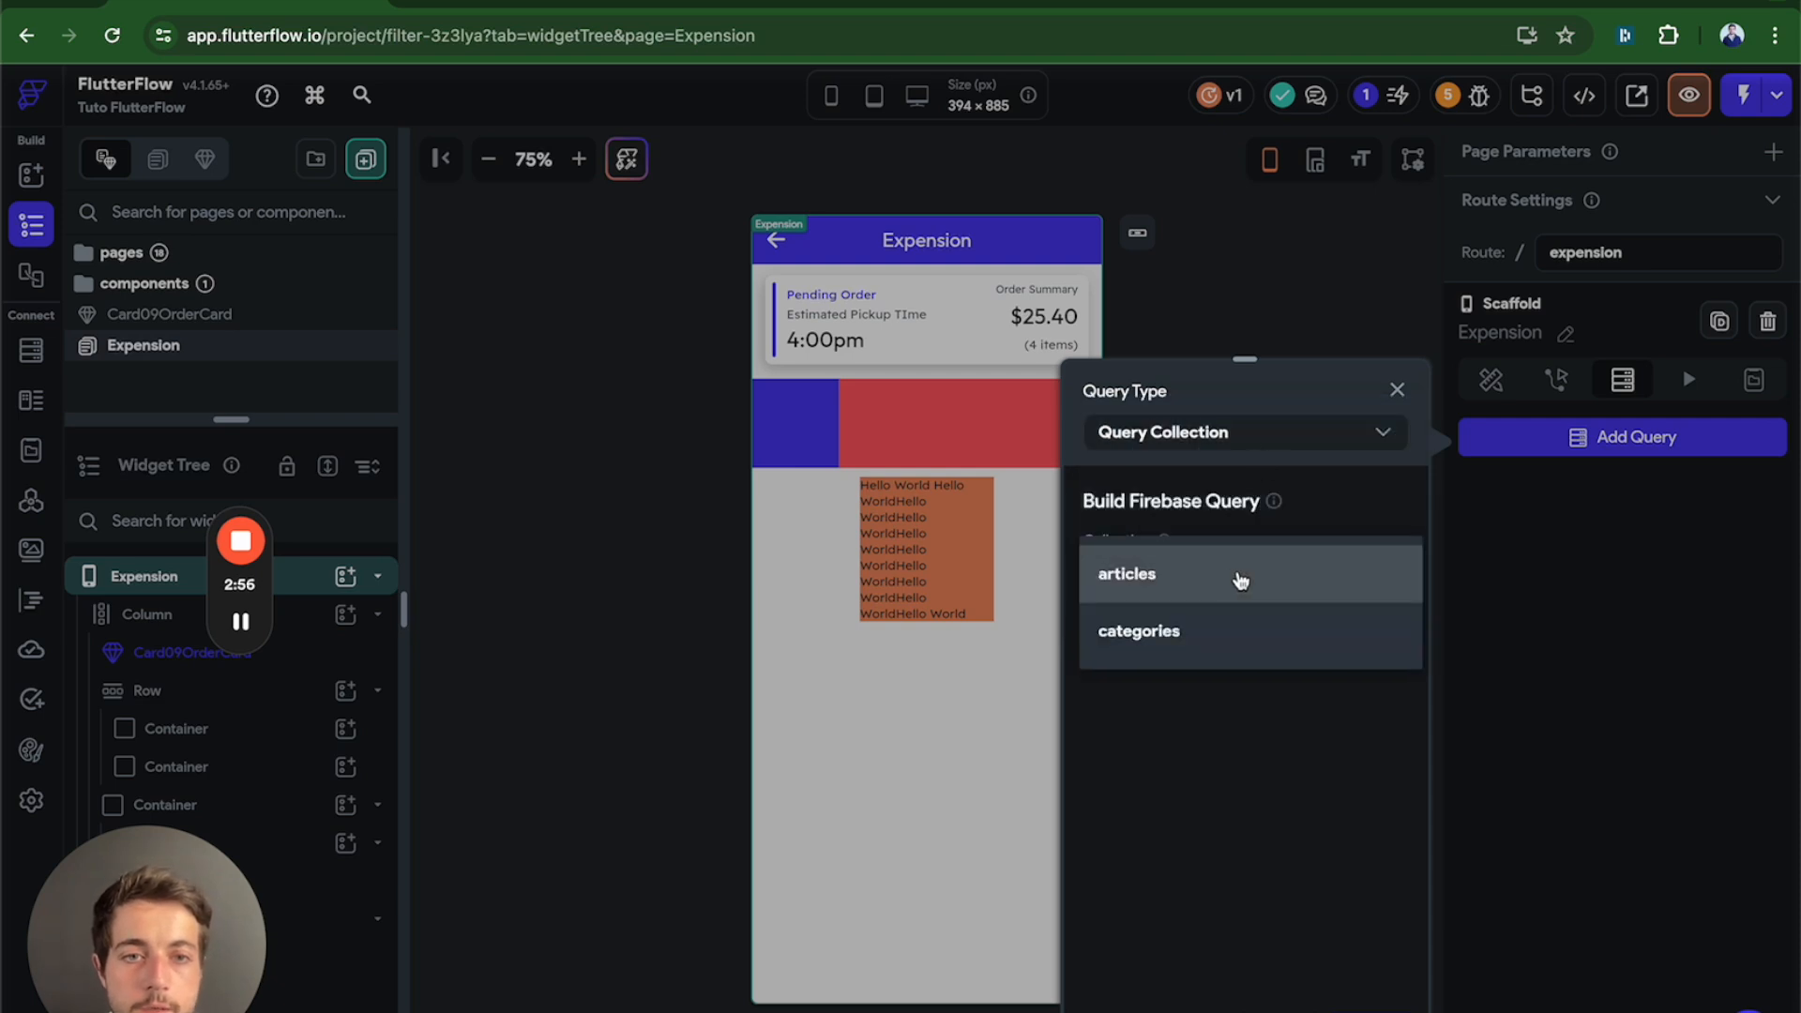
click(1251, 502)
click(1226, 577)
Switch the query type to Document from Reference and check its collection choices, leaving the collection unset.
click(1207, 481)
click(1210, 441)
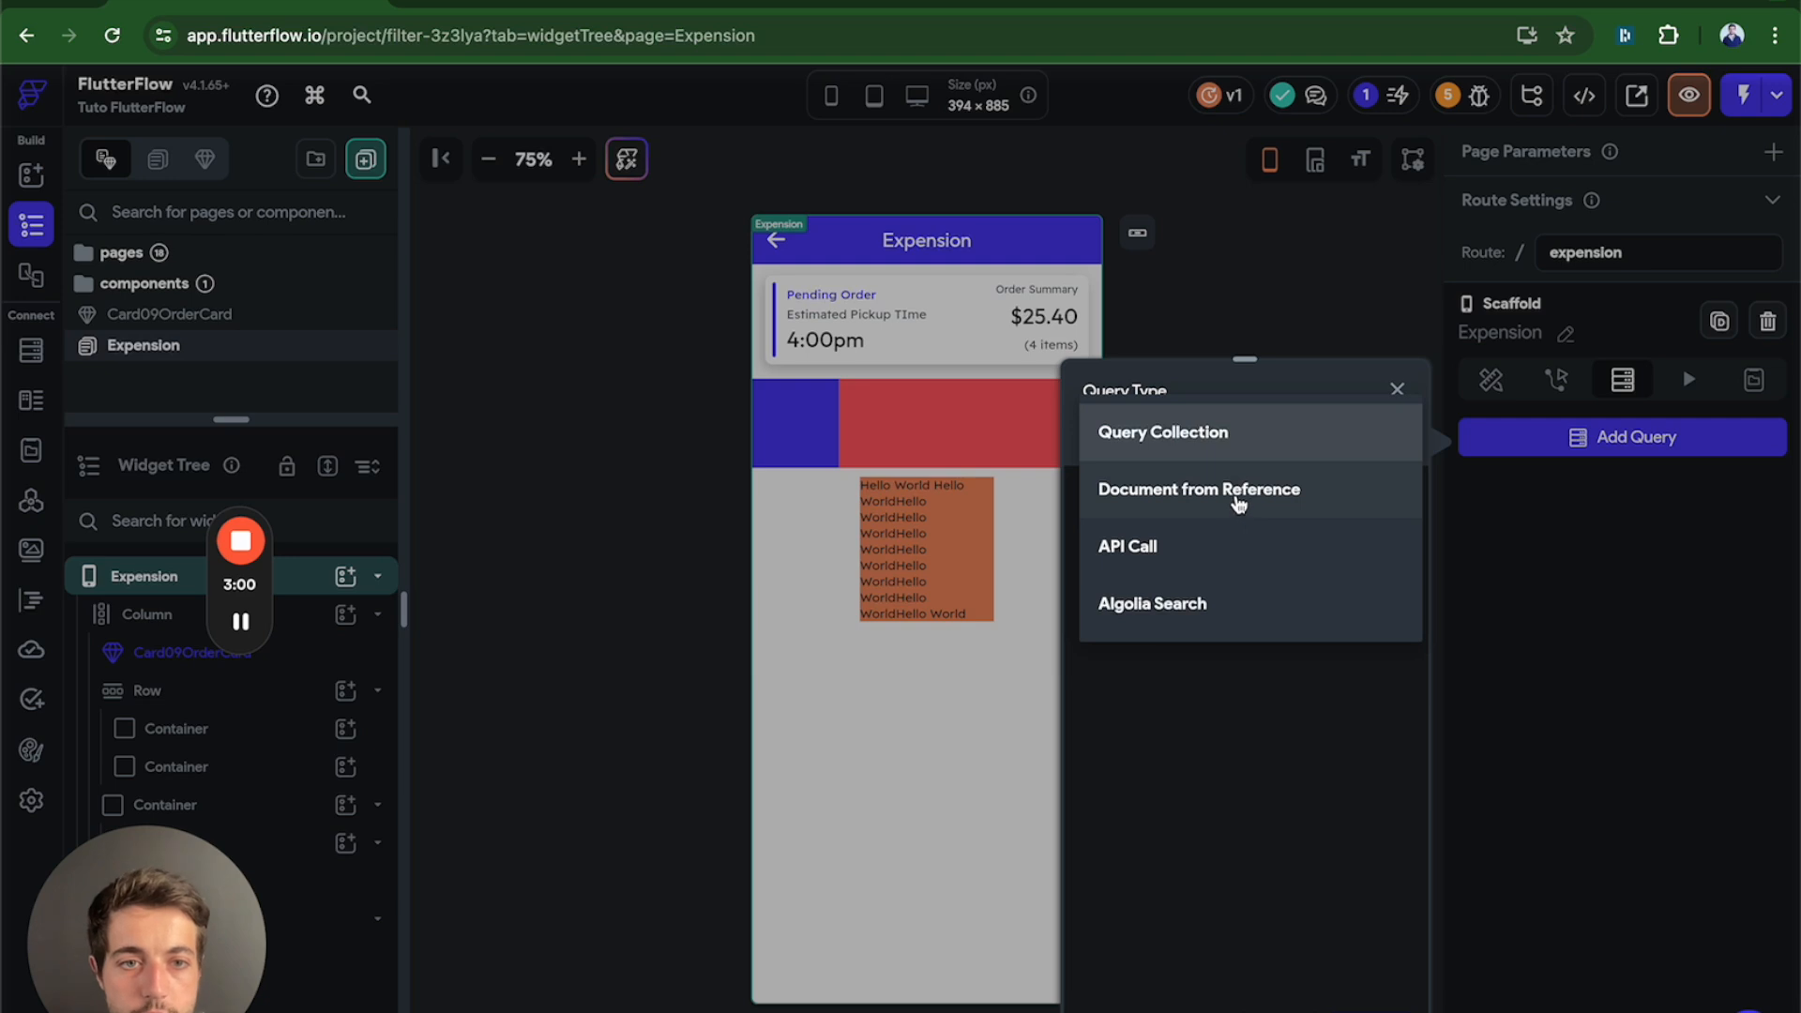
click(1236, 504)
click(1243, 574)
click(1241, 508)
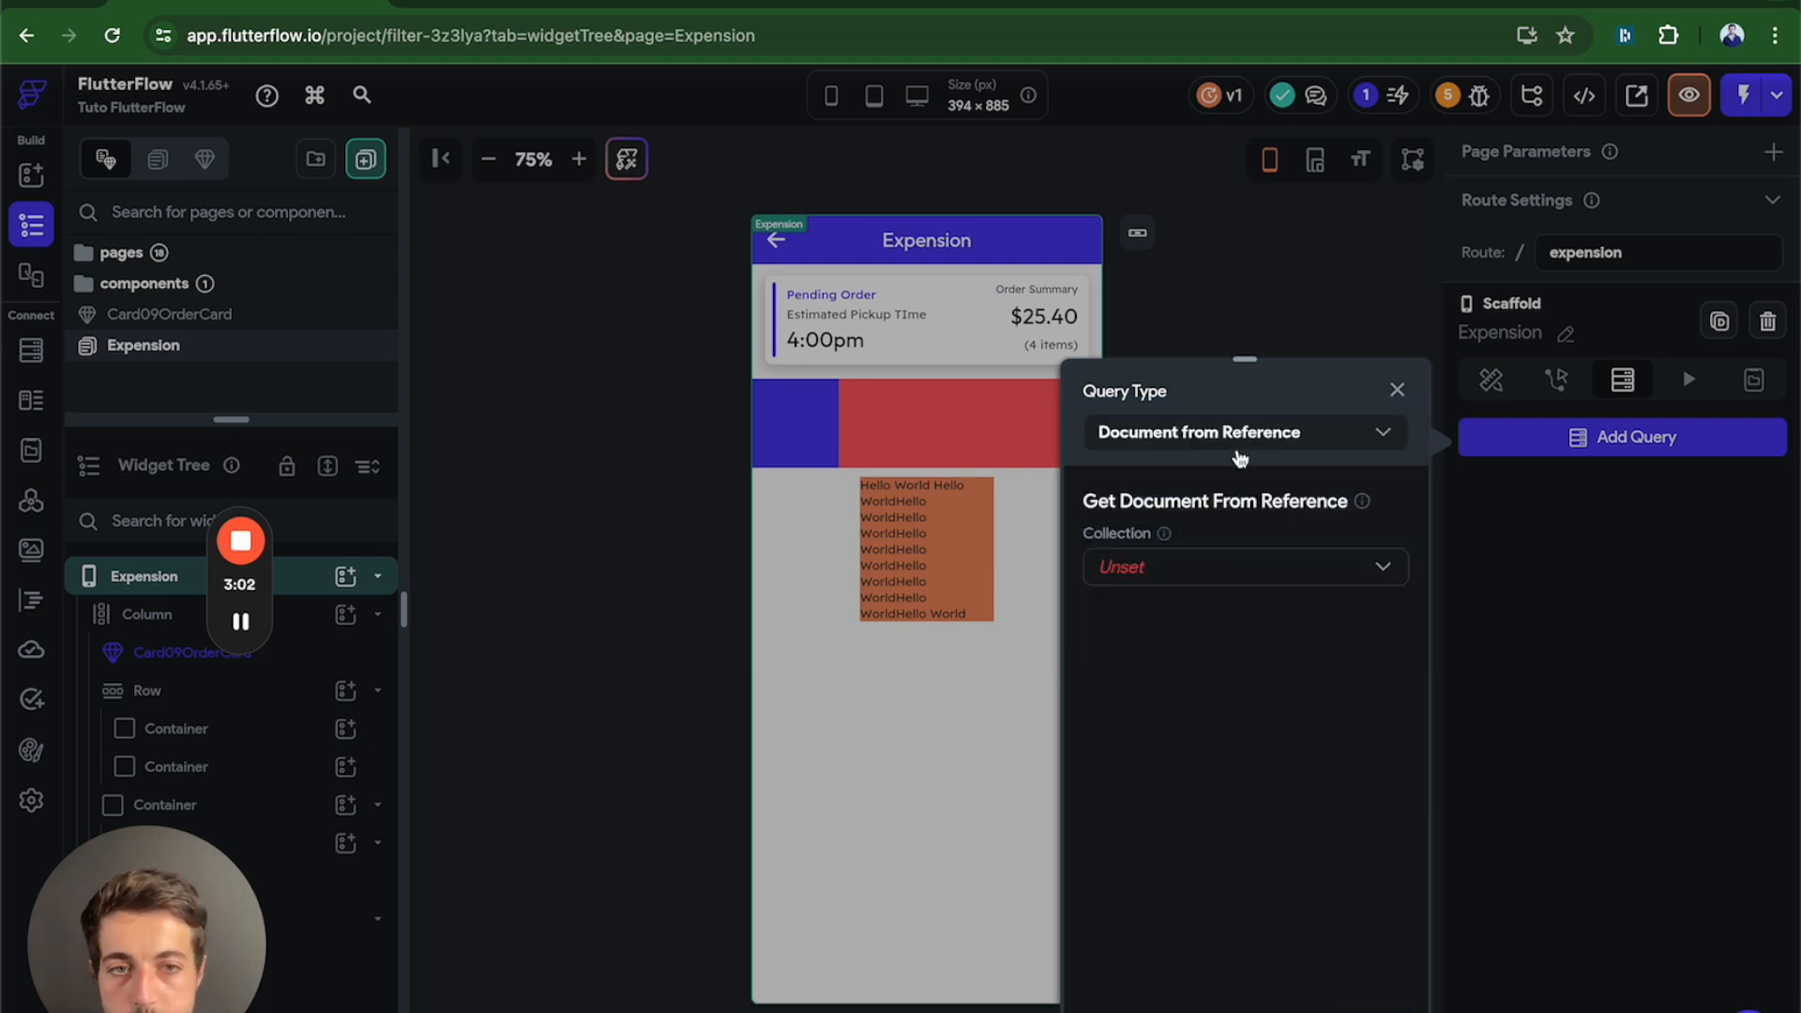
Switch the query type to API Call, review the other query types including Algolia Search, and close the query without adding it.
click(1238, 436)
click(1223, 492)
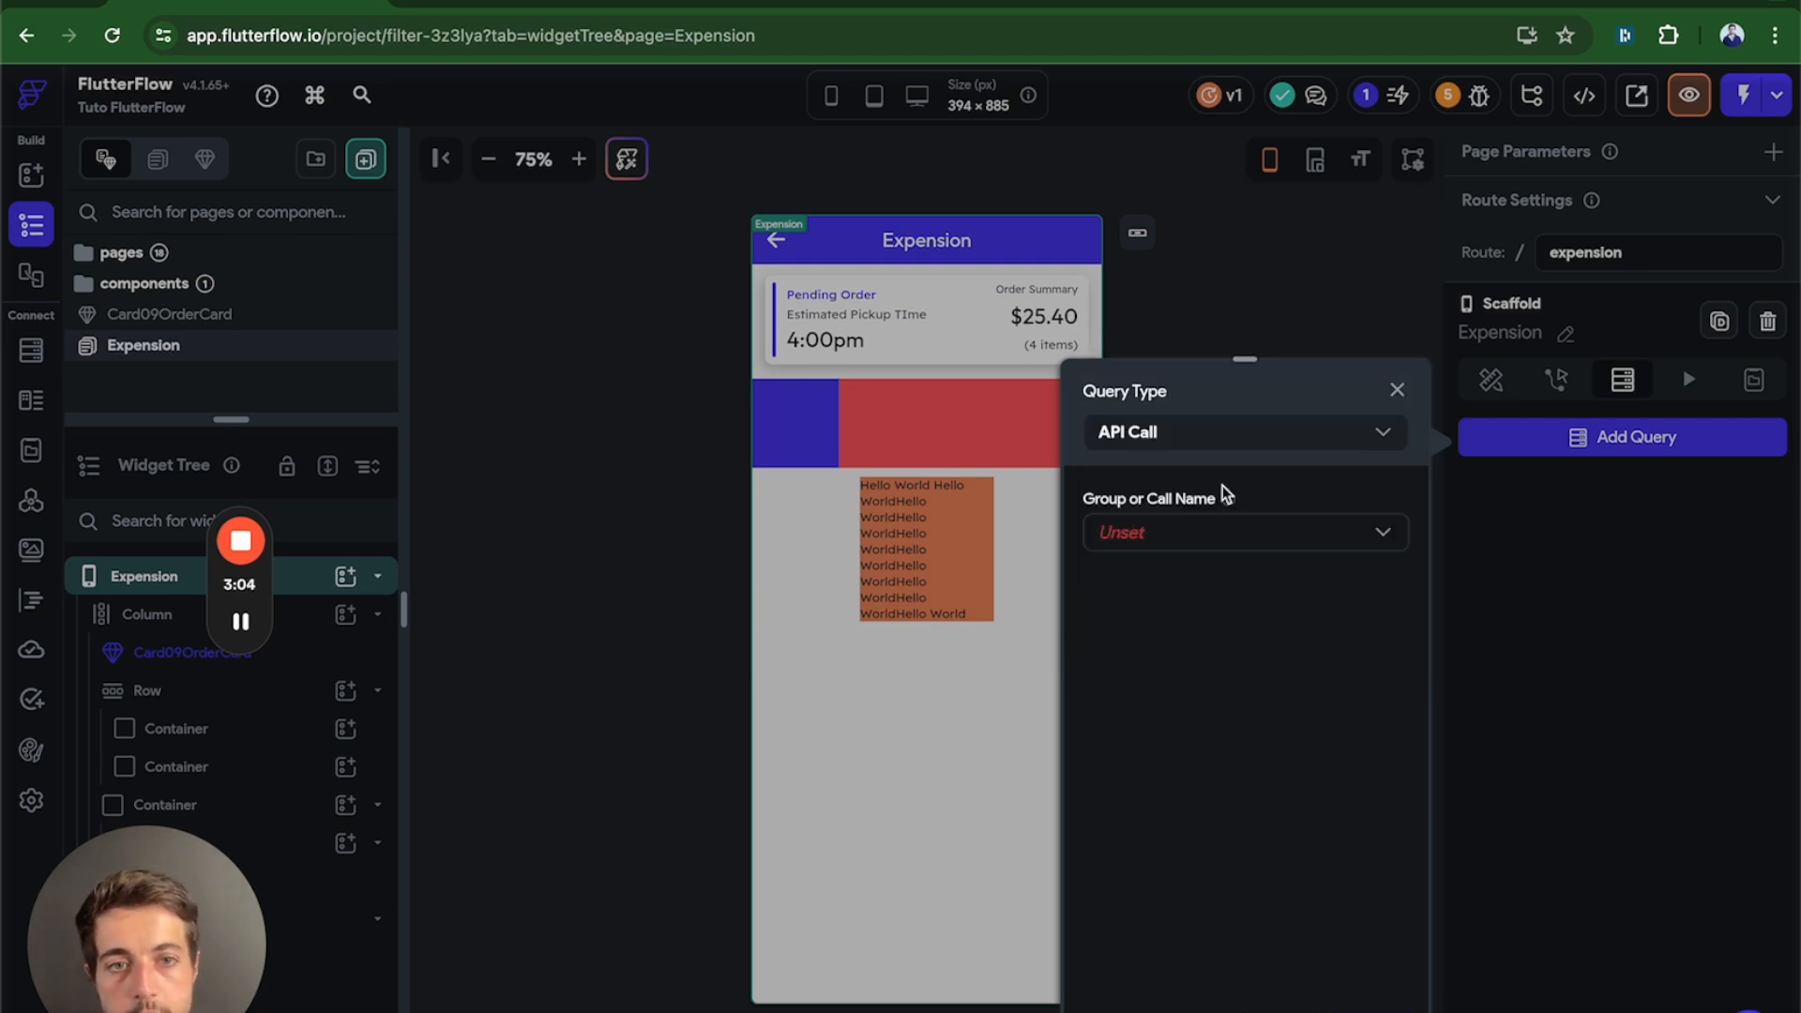
click(1223, 436)
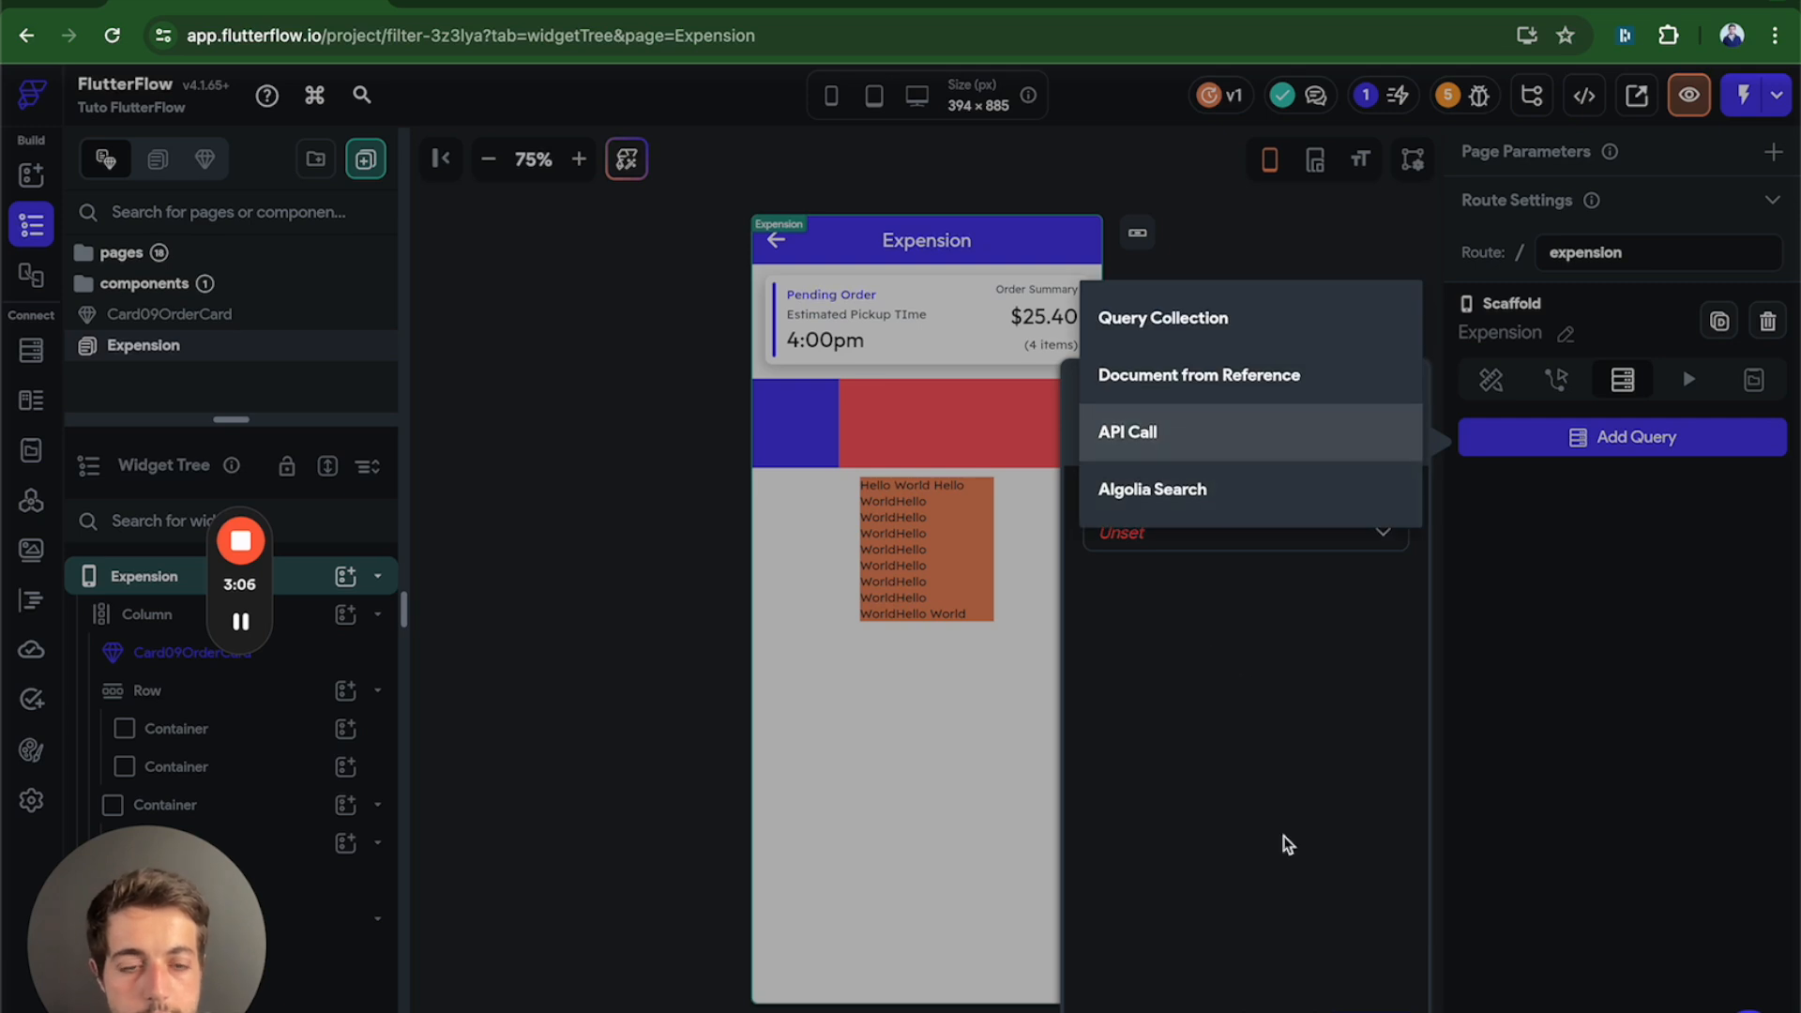
click(1370, 944)
key(Escape)
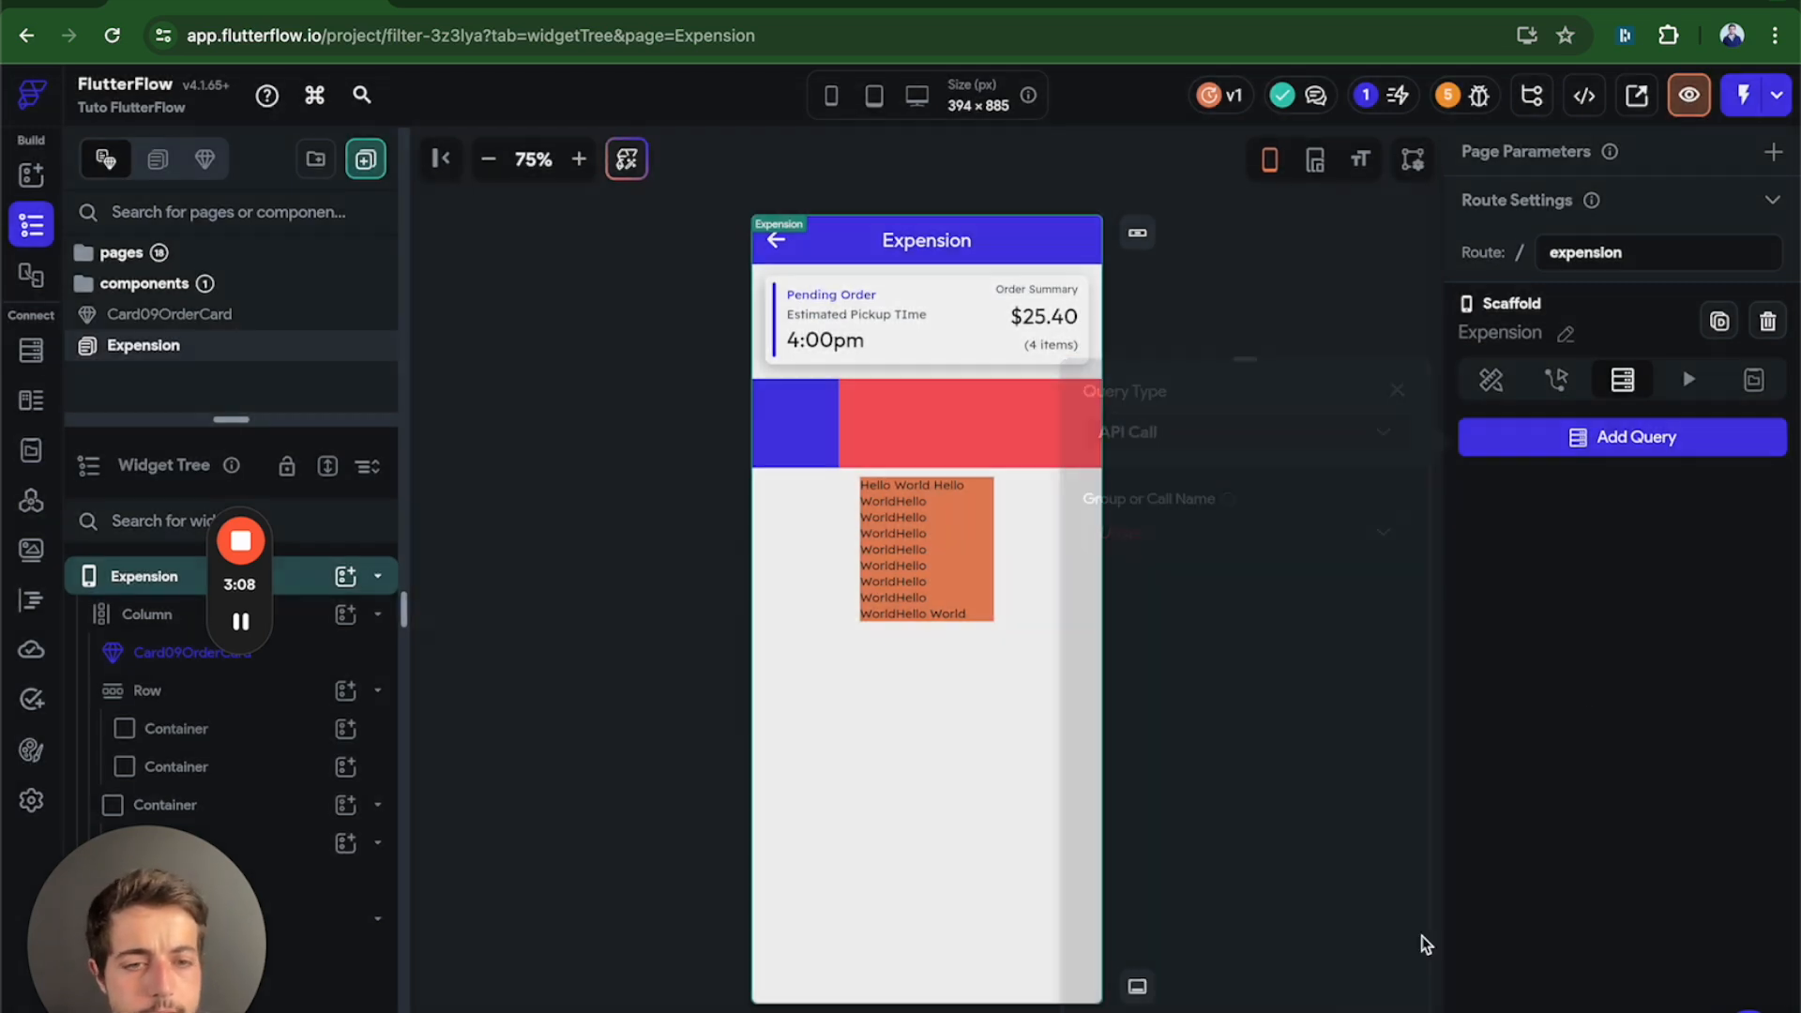
View the Expension page's animation settings and its Local Page State Variables.
click(1685, 381)
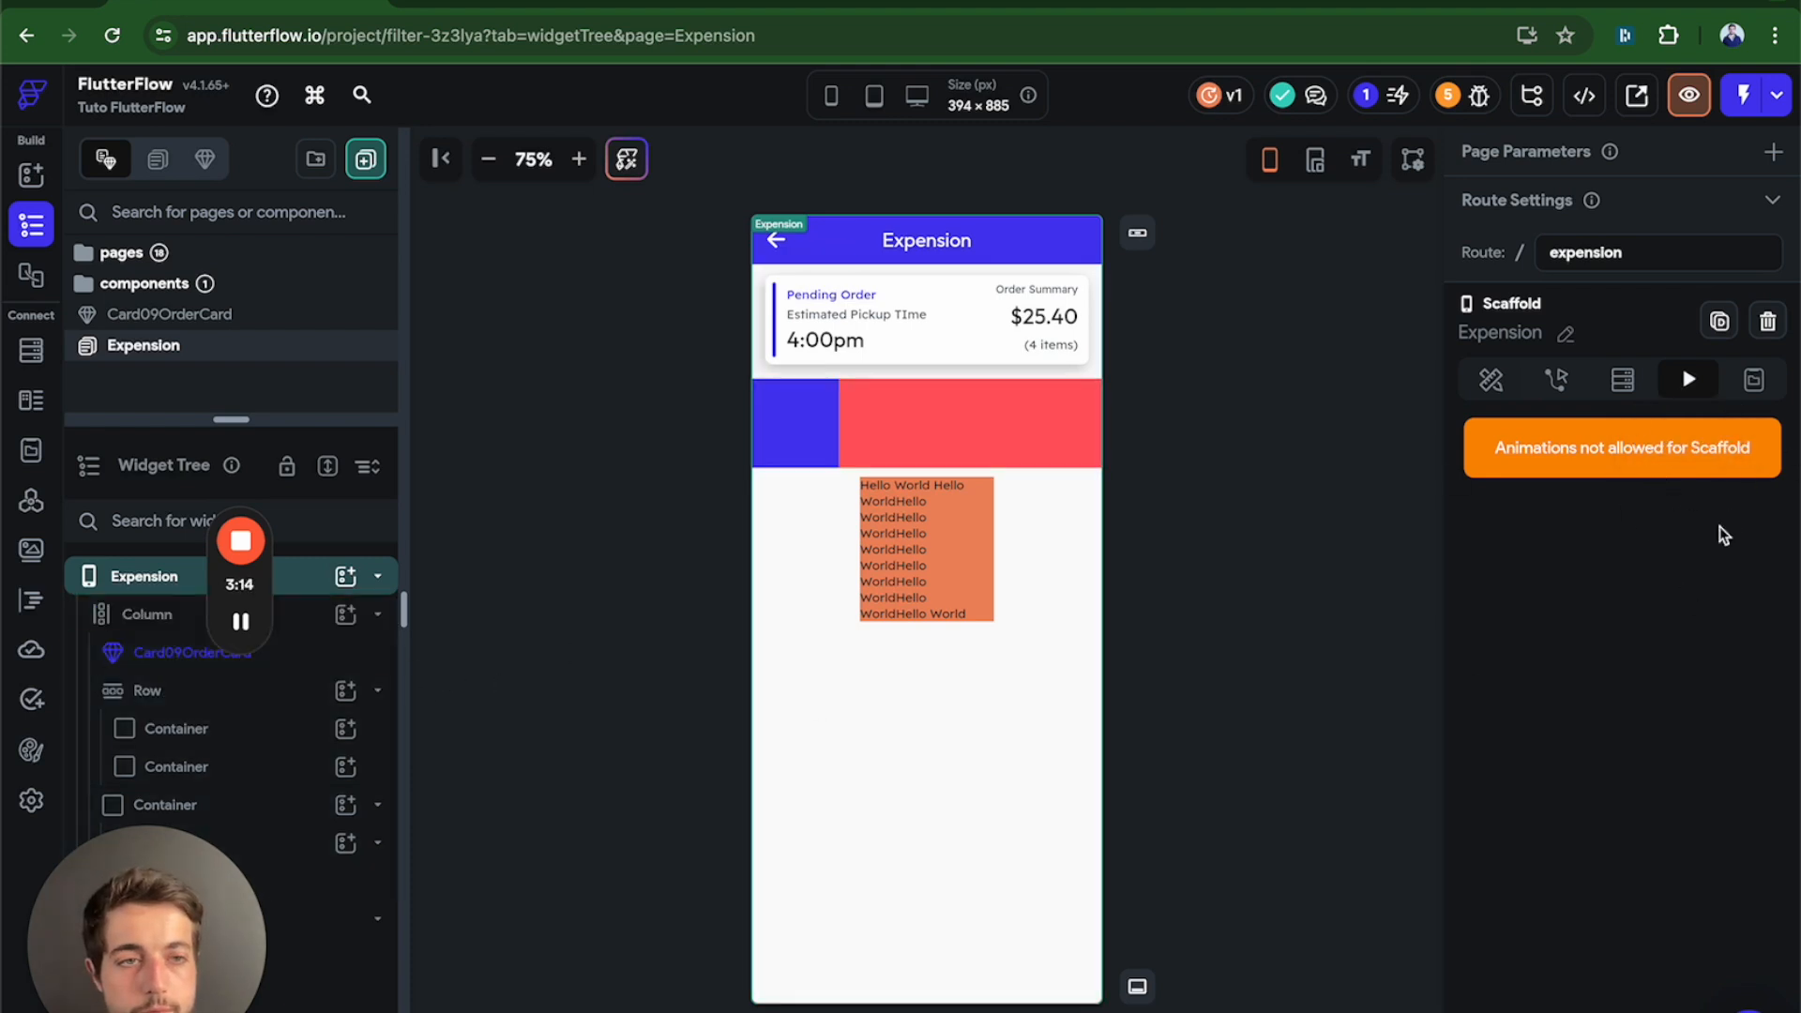
click(1753, 379)
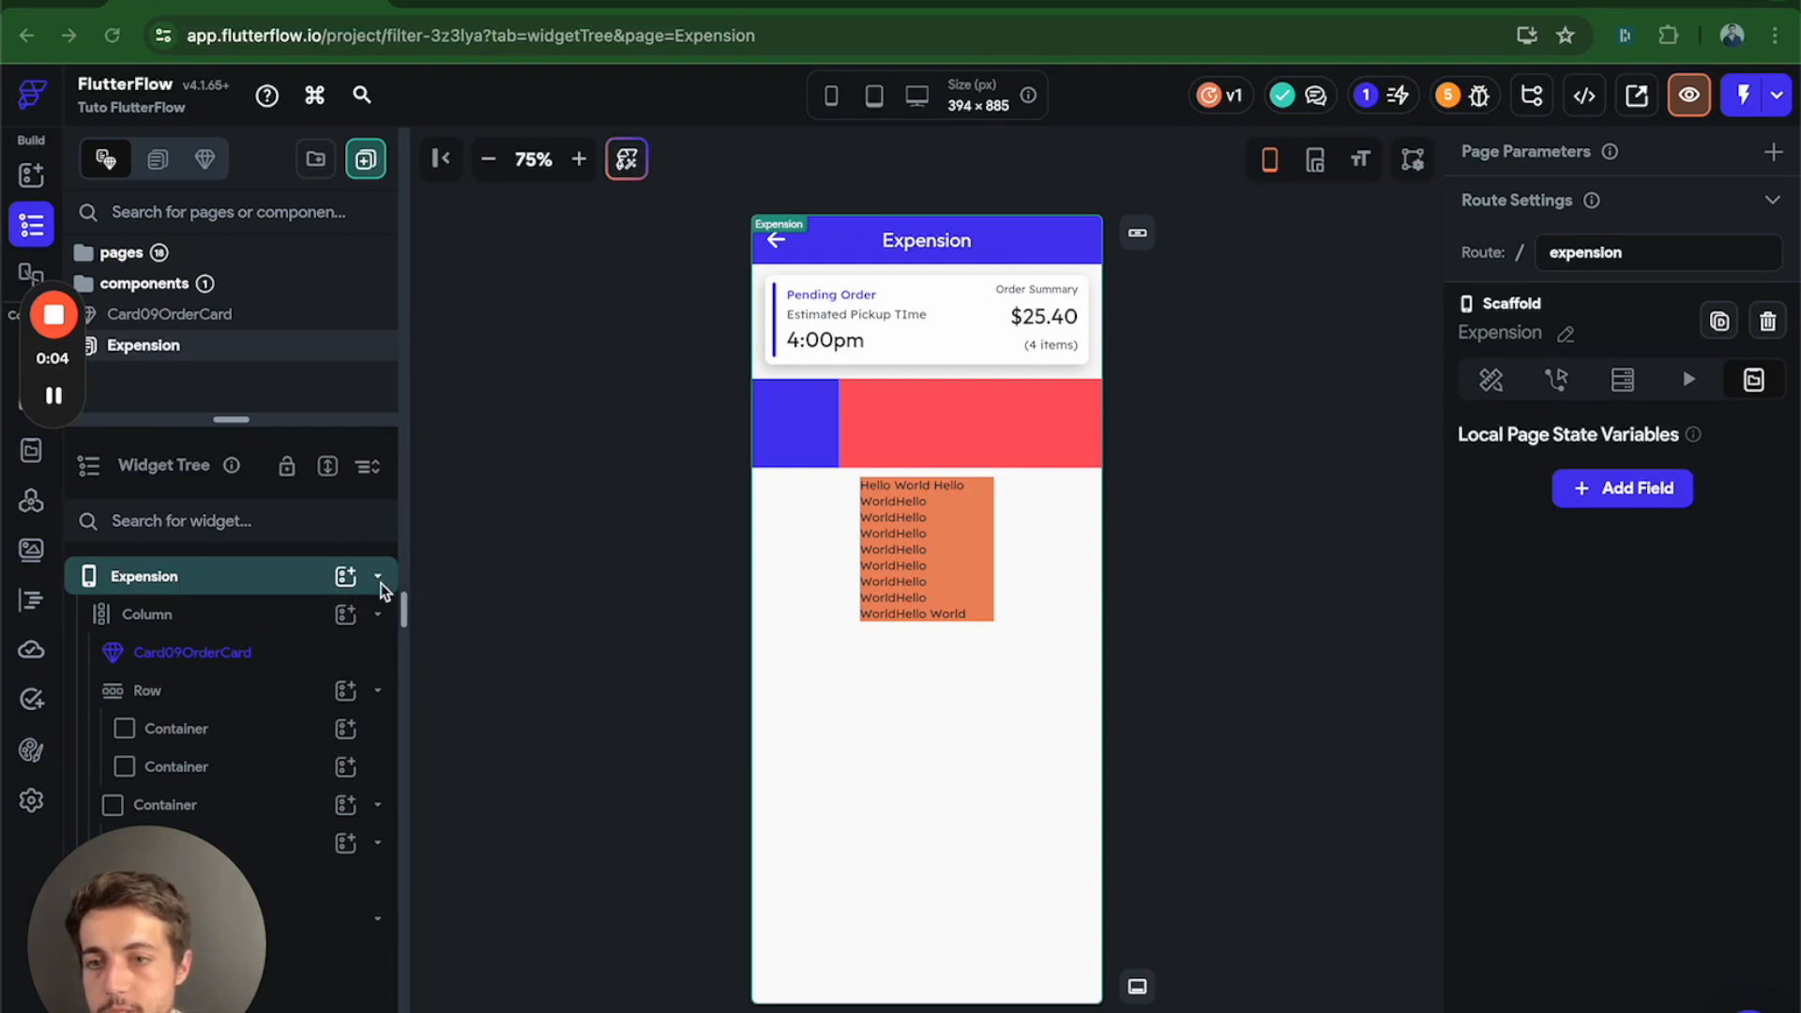
Inspect the Row's first Container, the Column and the Expension page in the widget tree, ending with the Column selected.
click(377, 616)
click(377, 617)
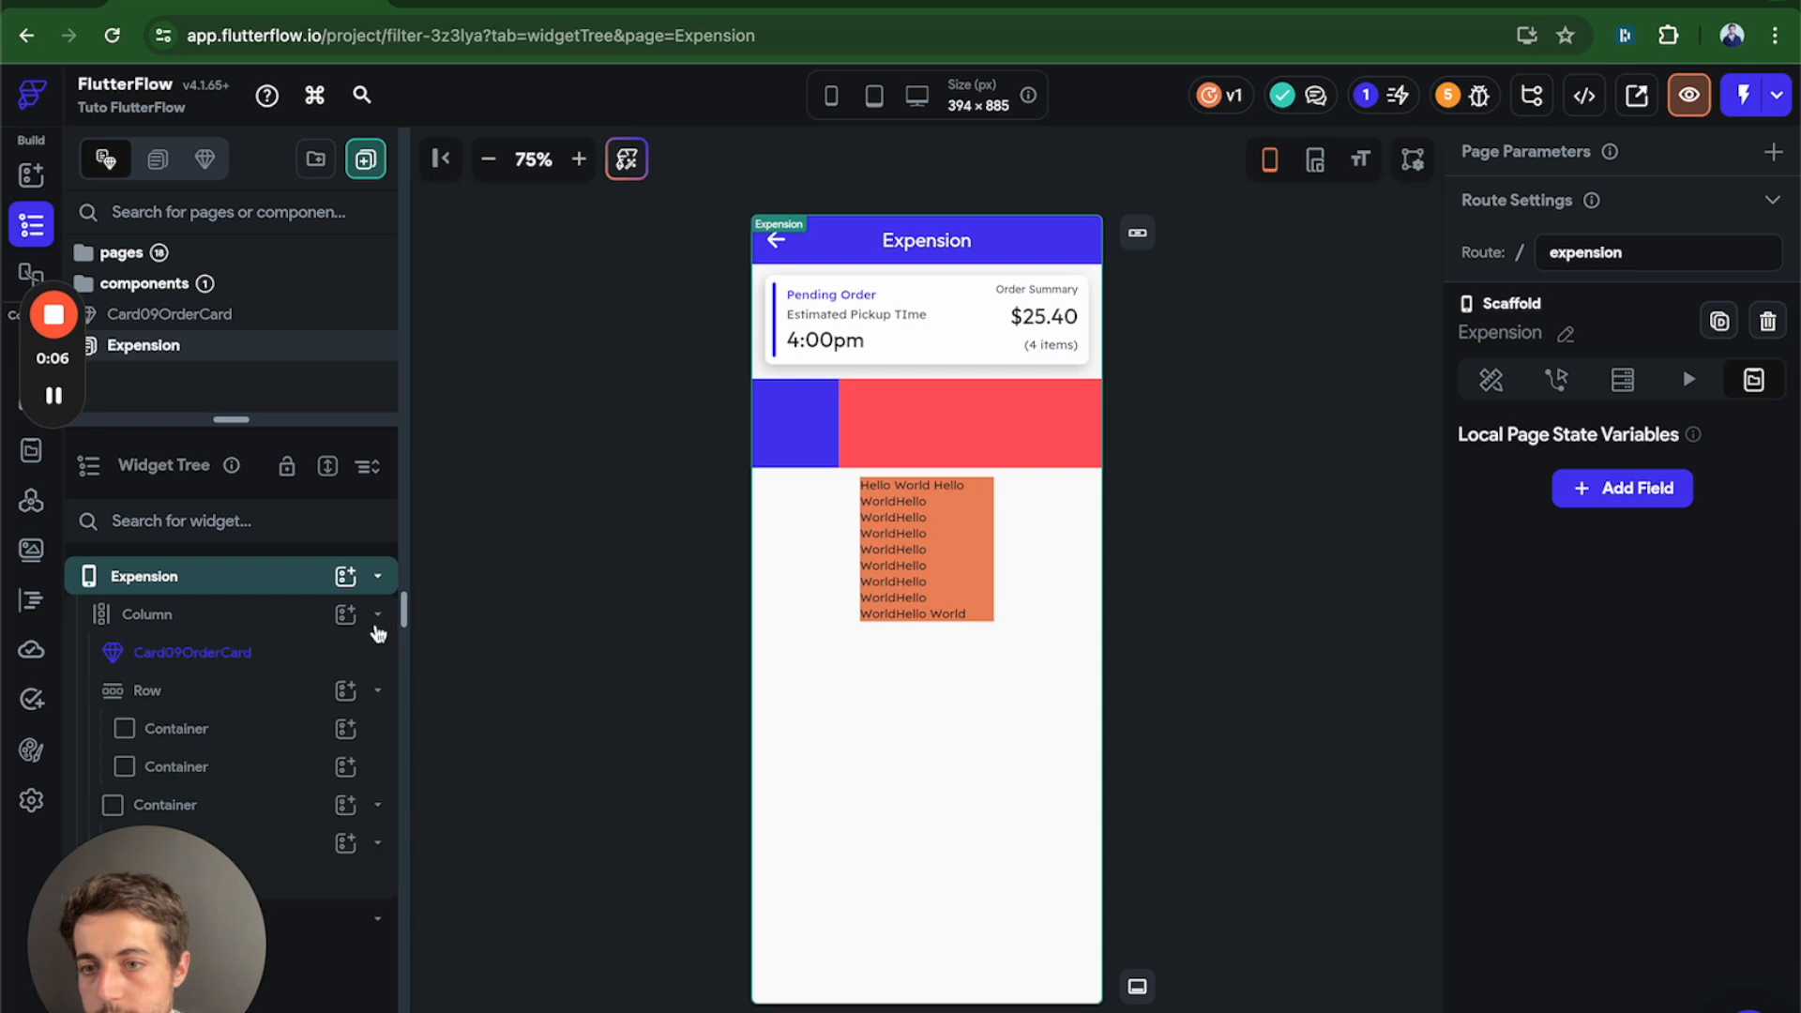
click(259, 736)
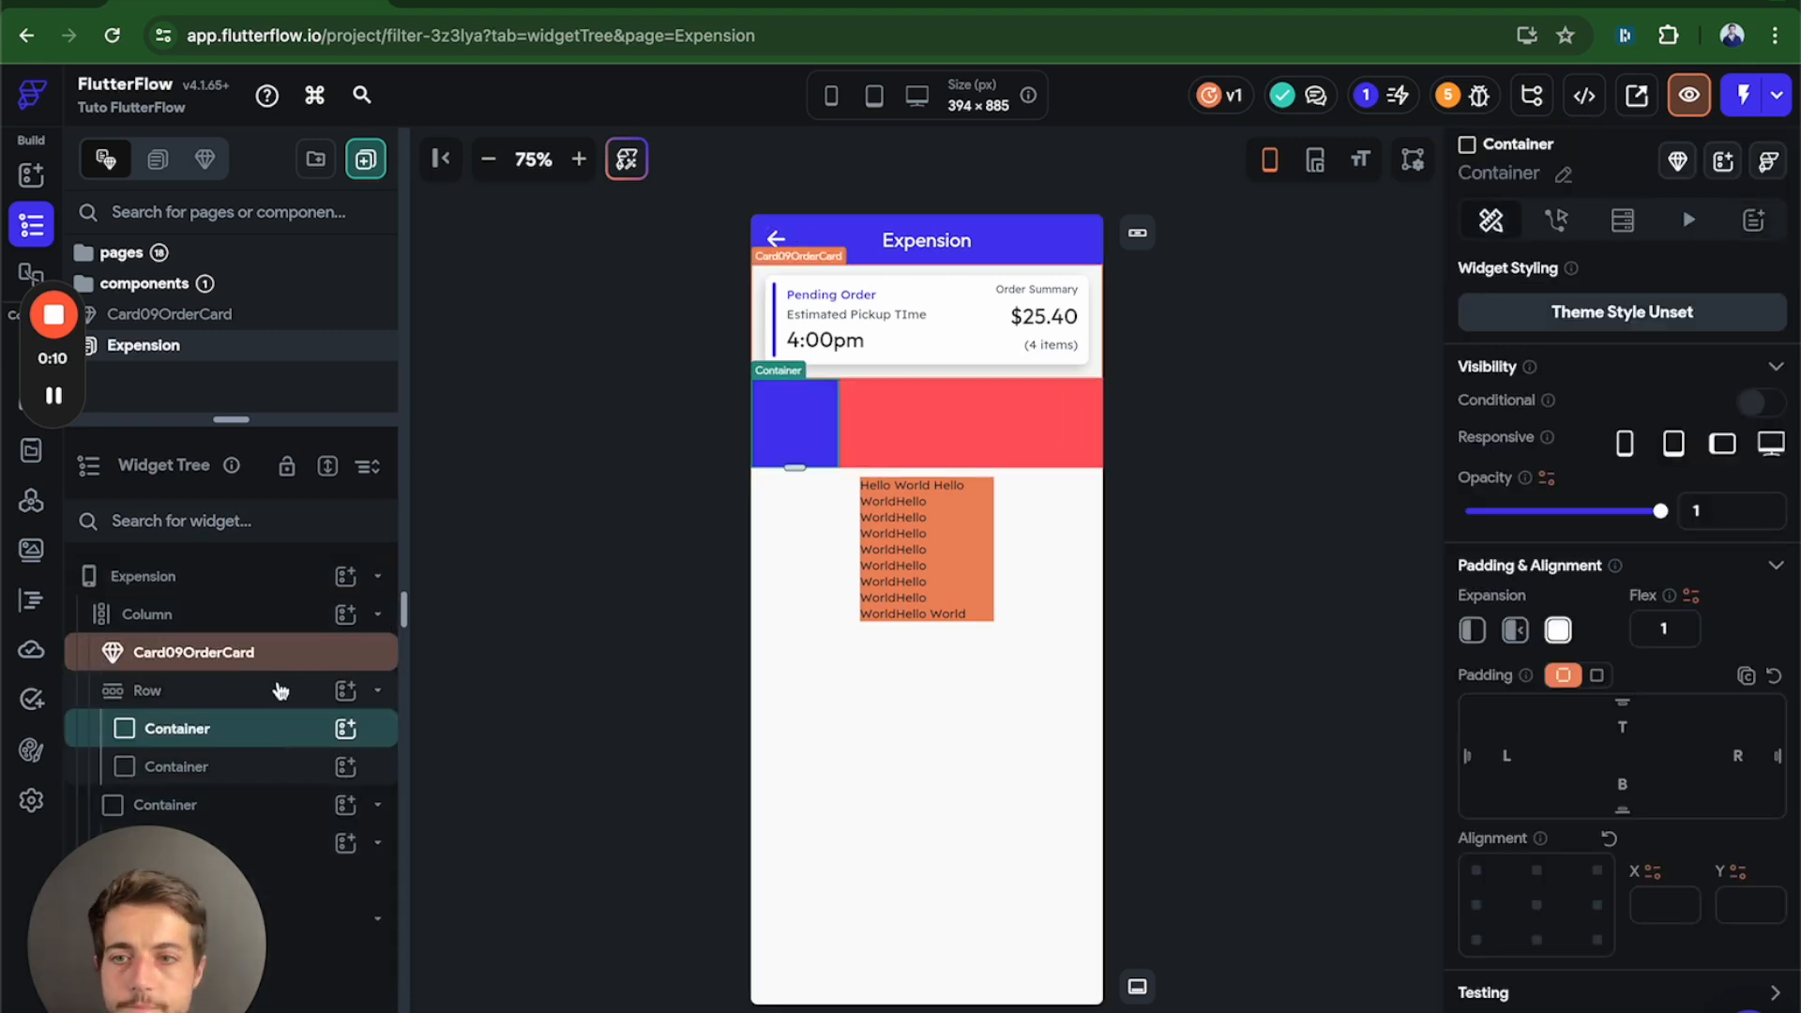
click(234, 614)
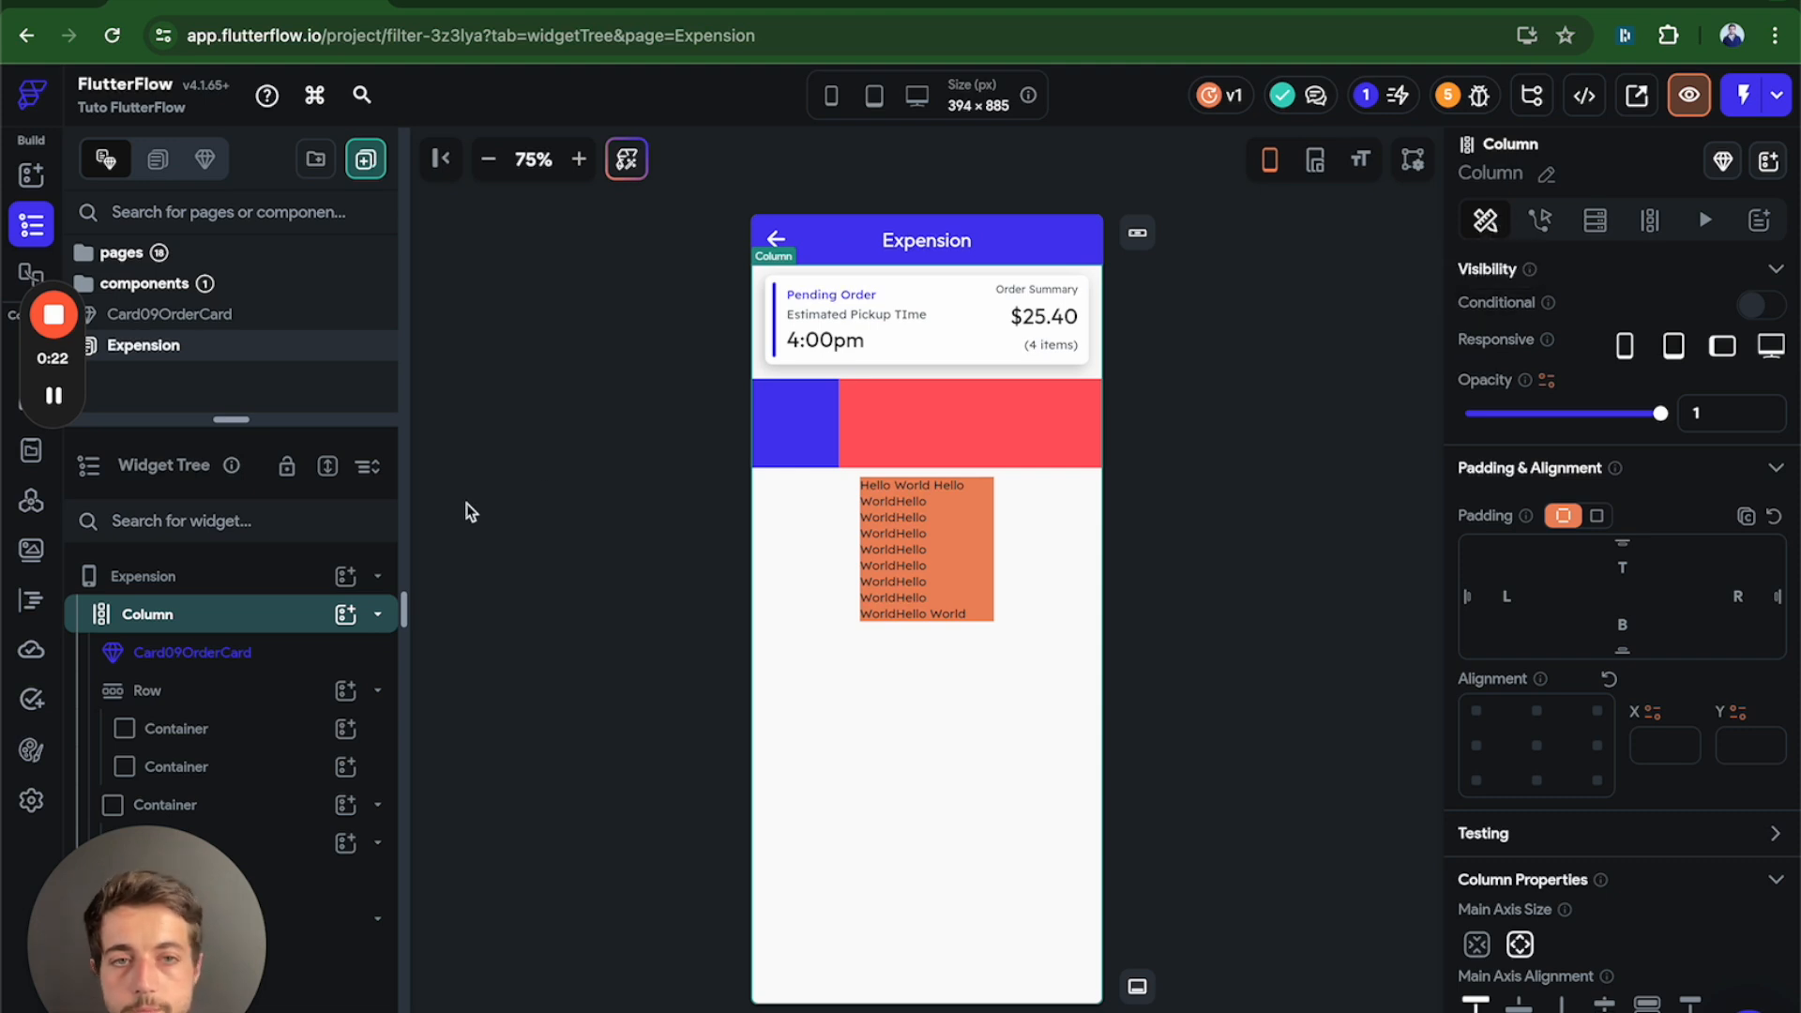
click(201, 580)
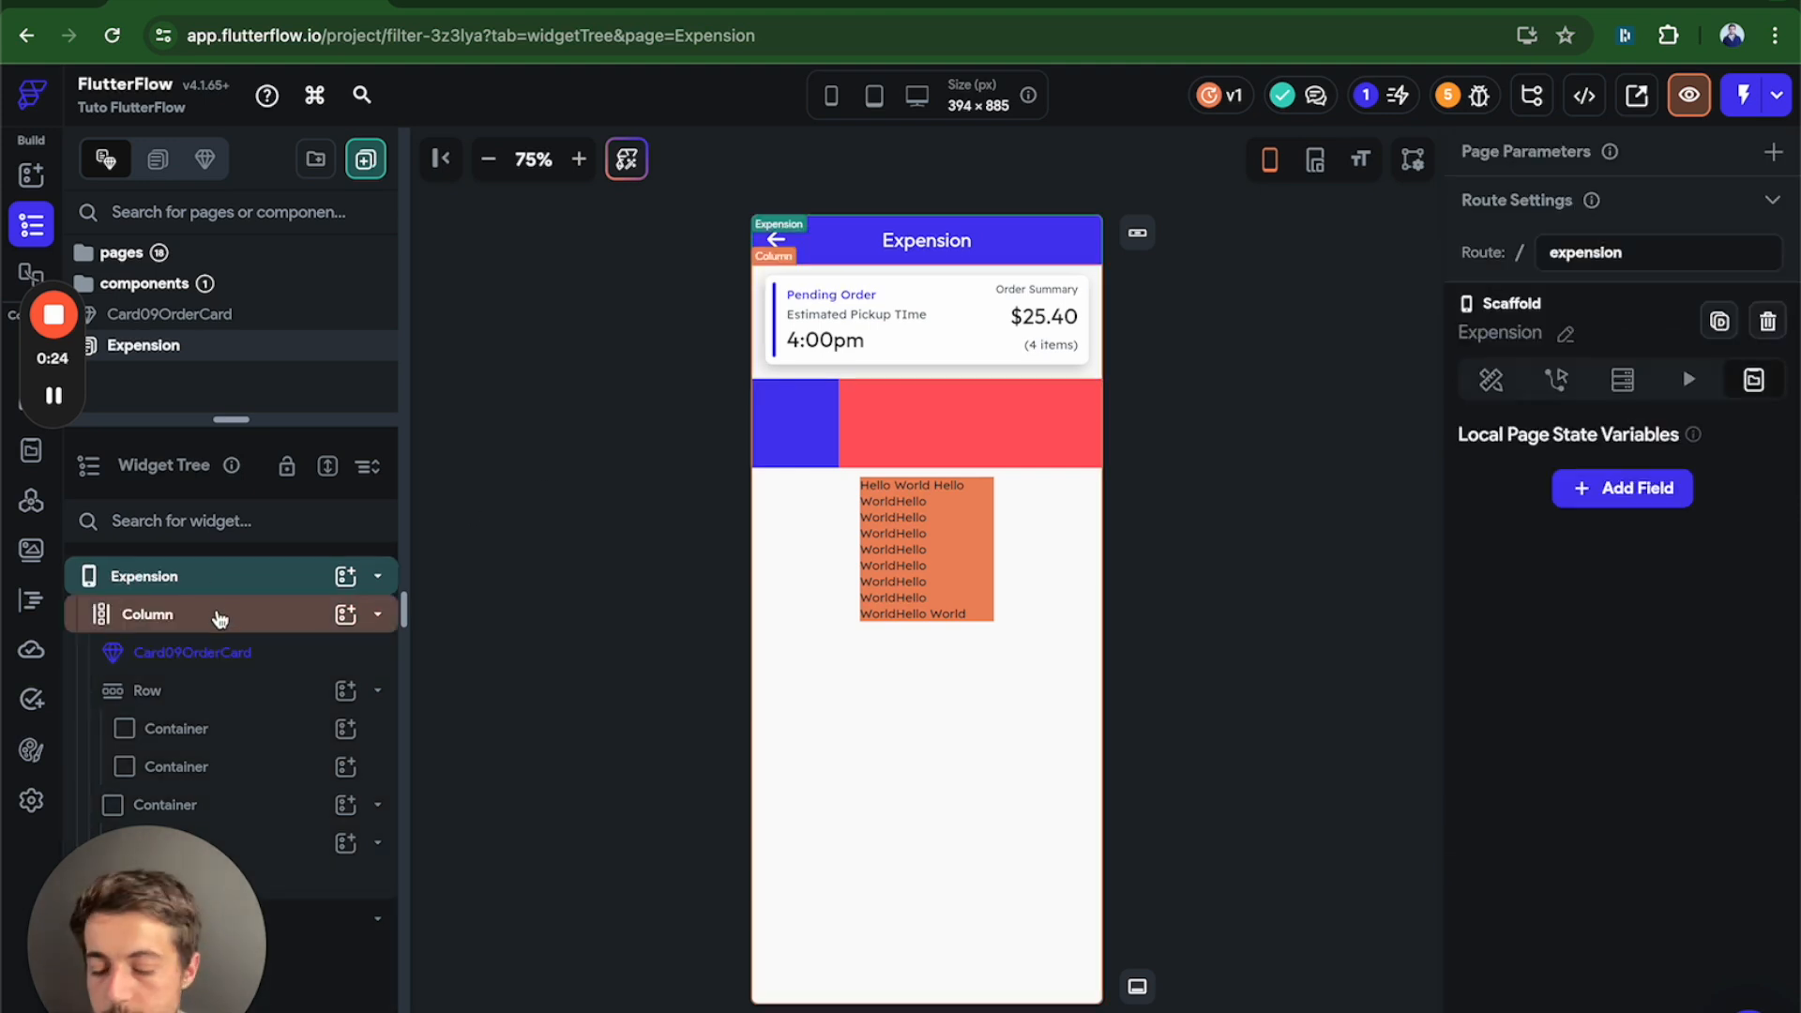
click(218, 618)
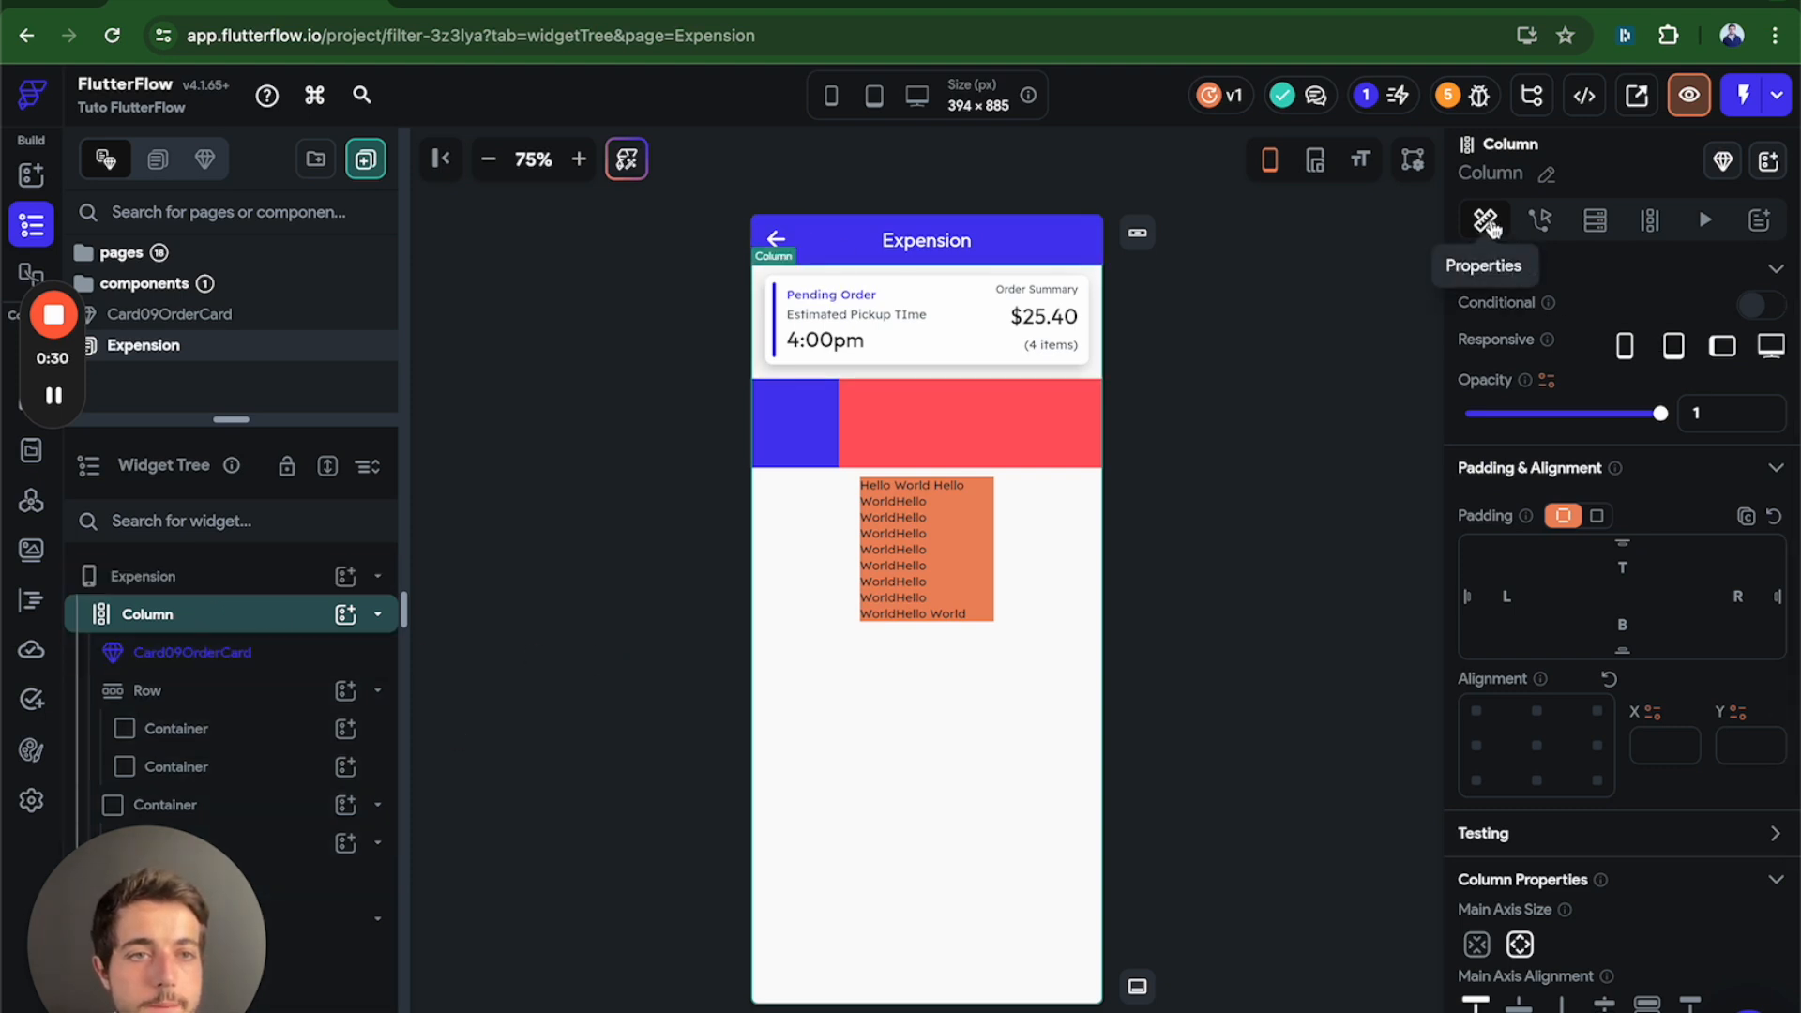
Review the Column's visibility, padding, alignment, axis, scrolling and spacing properties.
scroll(1607, 598, down, 3)
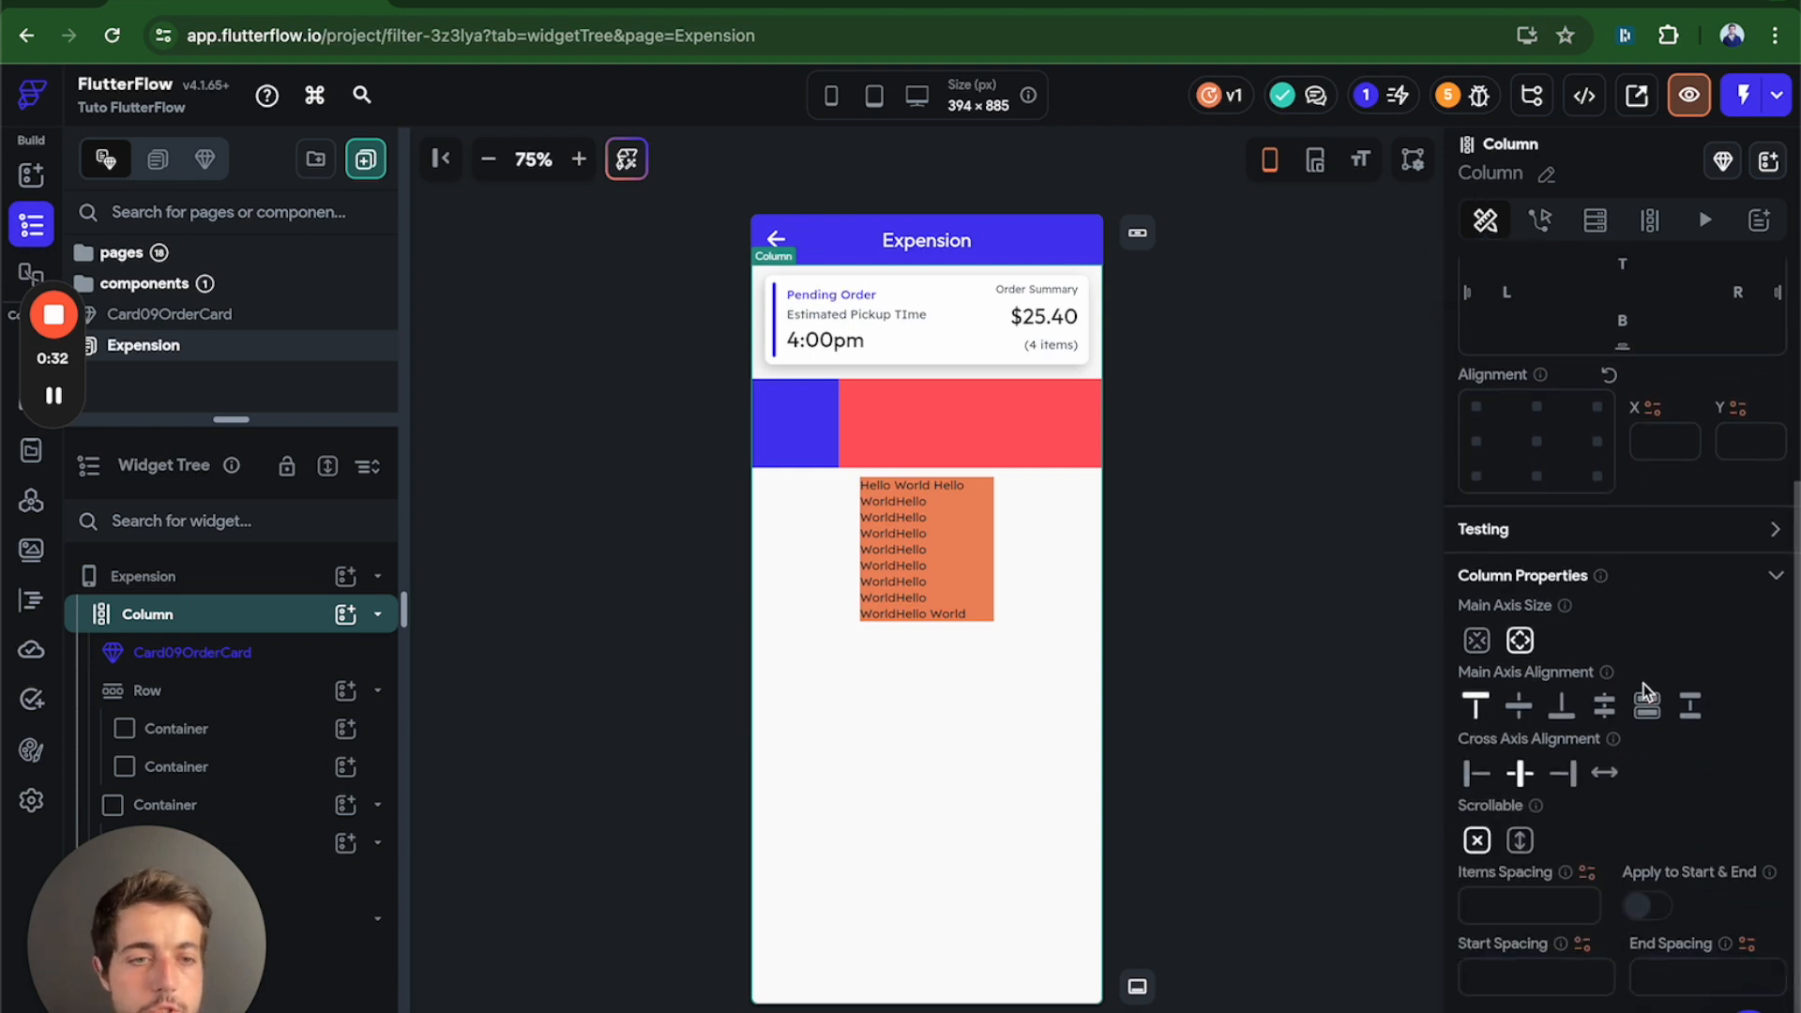
scroll(1632, 656, up, 3)
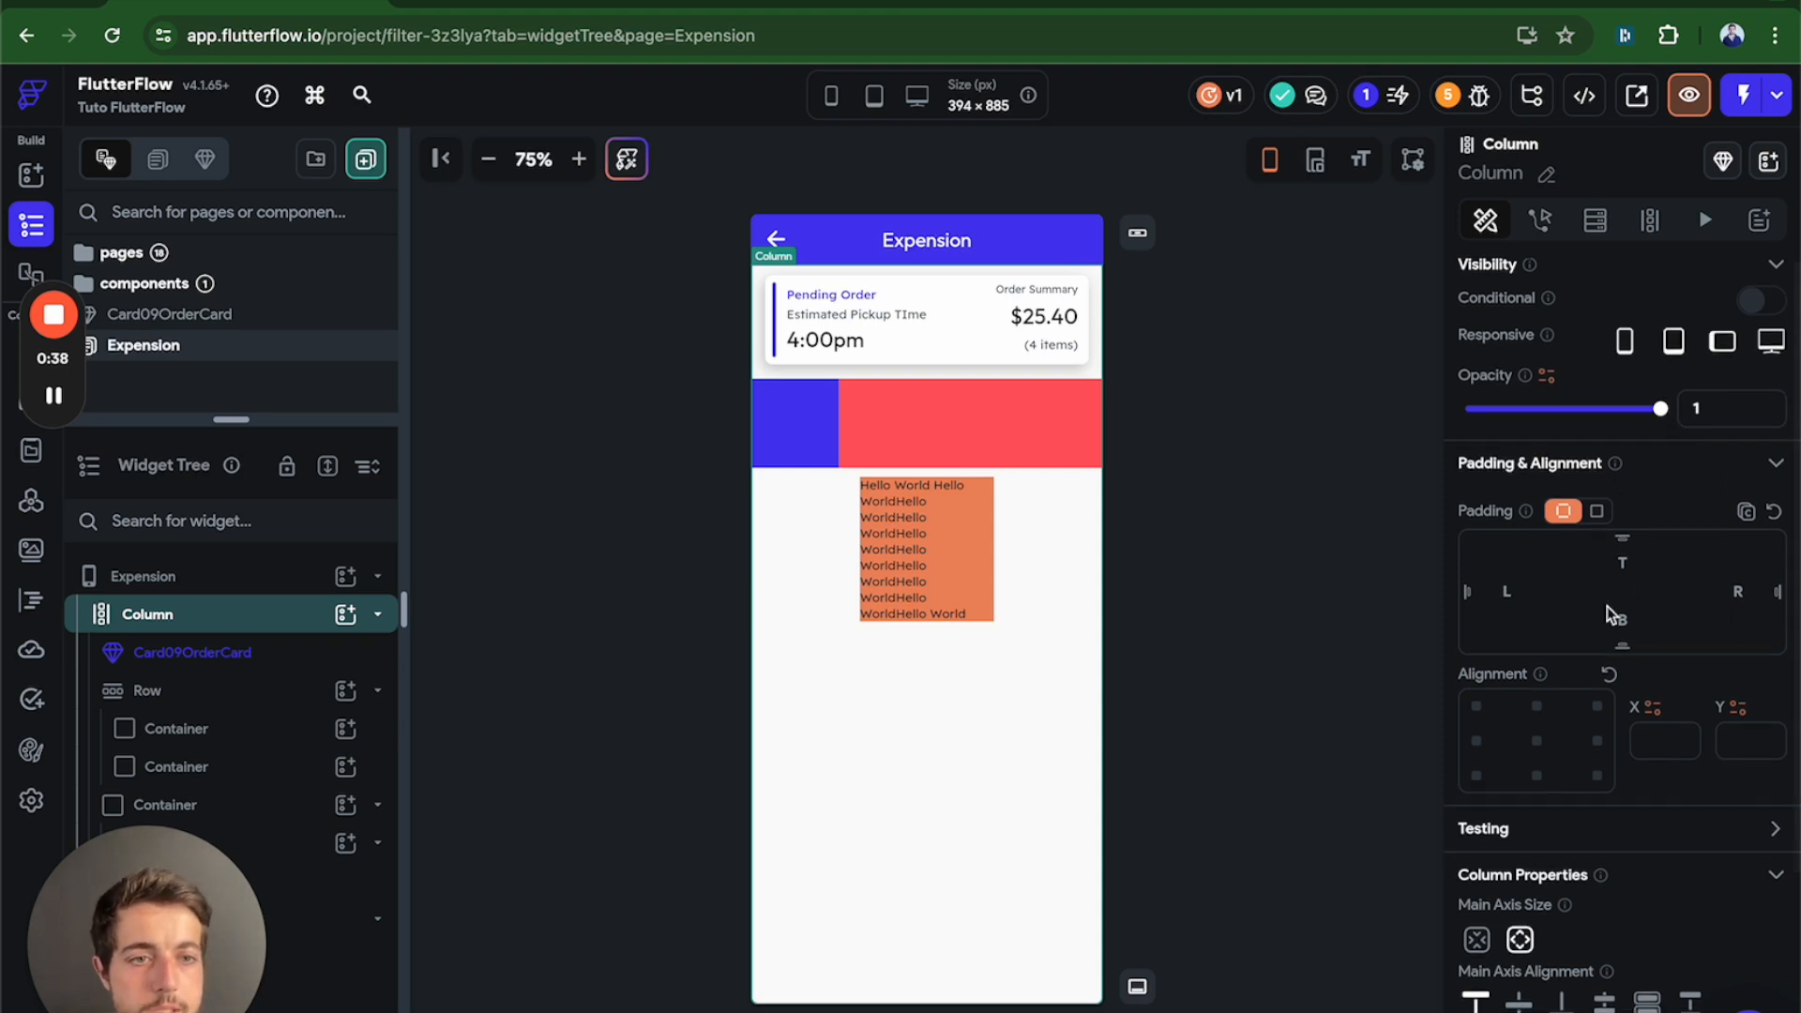
scroll(1590, 710, down, 2)
scroll(1590, 710, down, 1)
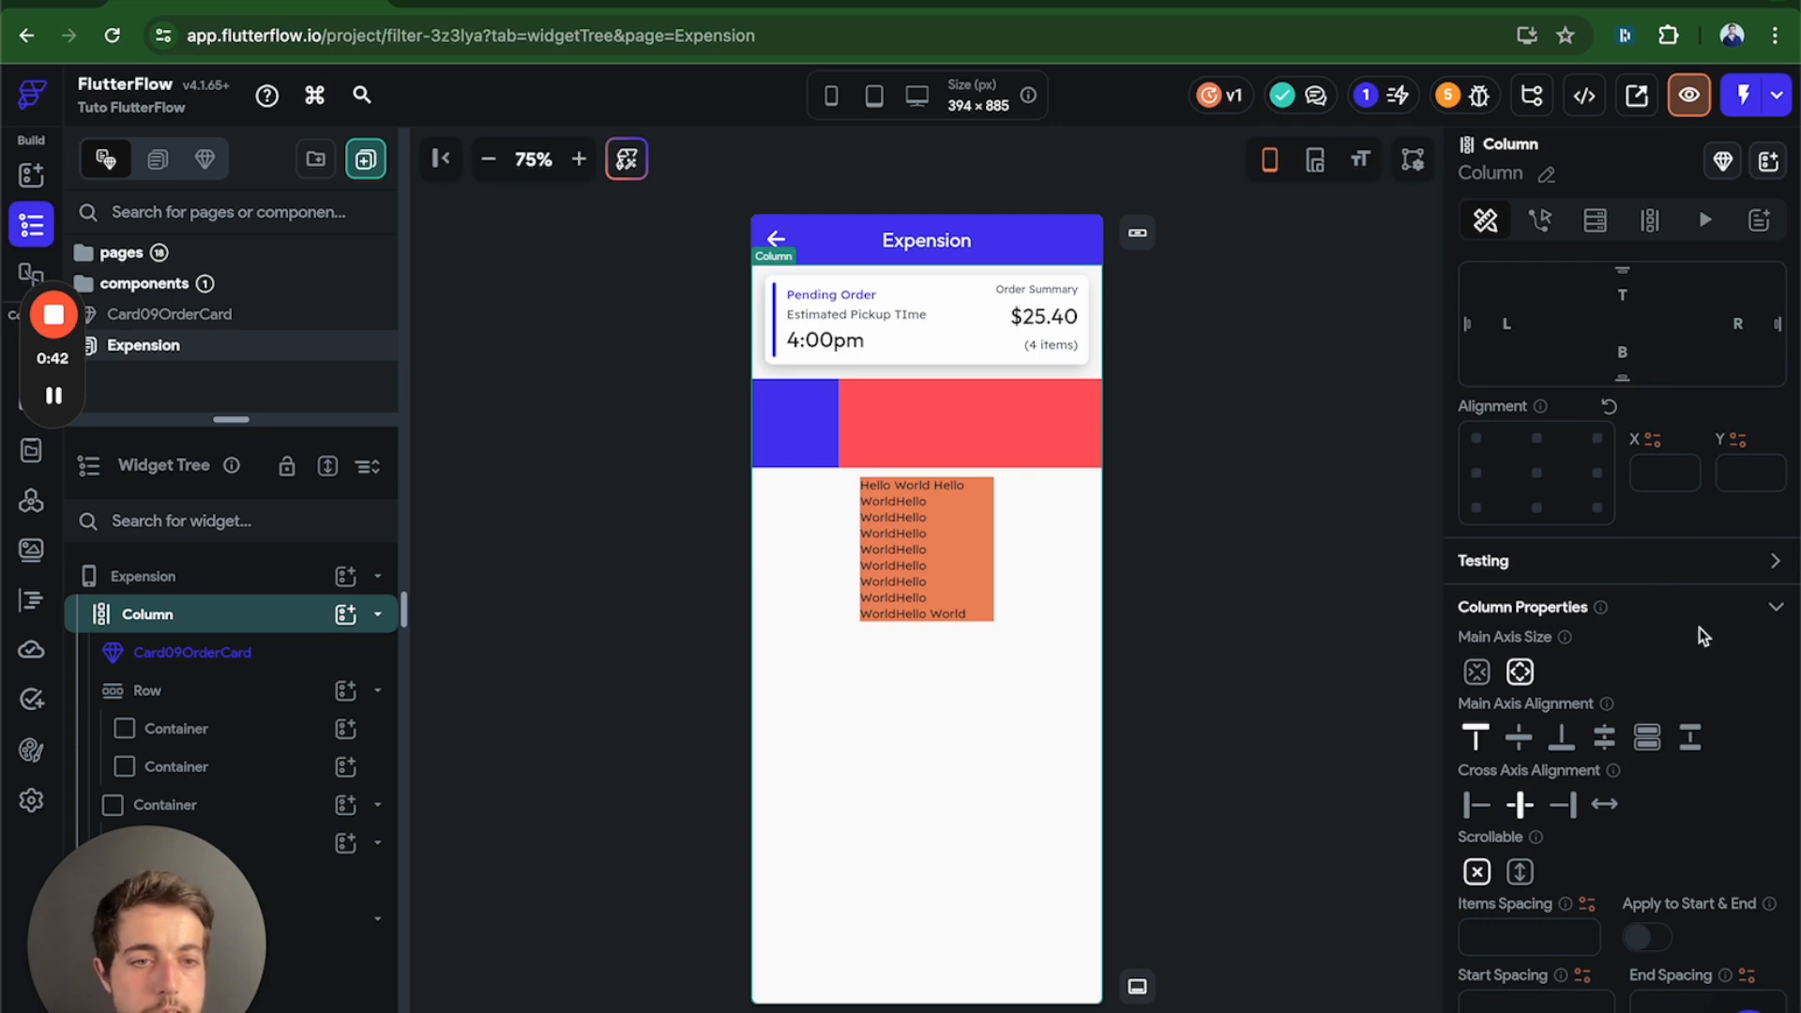
scroll(1693, 577, up, 3)
Examine the On Tap, On Double Tap, On Long Press and On Pull To Refresh triggers in the Column's Action Flow Editor and close it.
click(1535, 223)
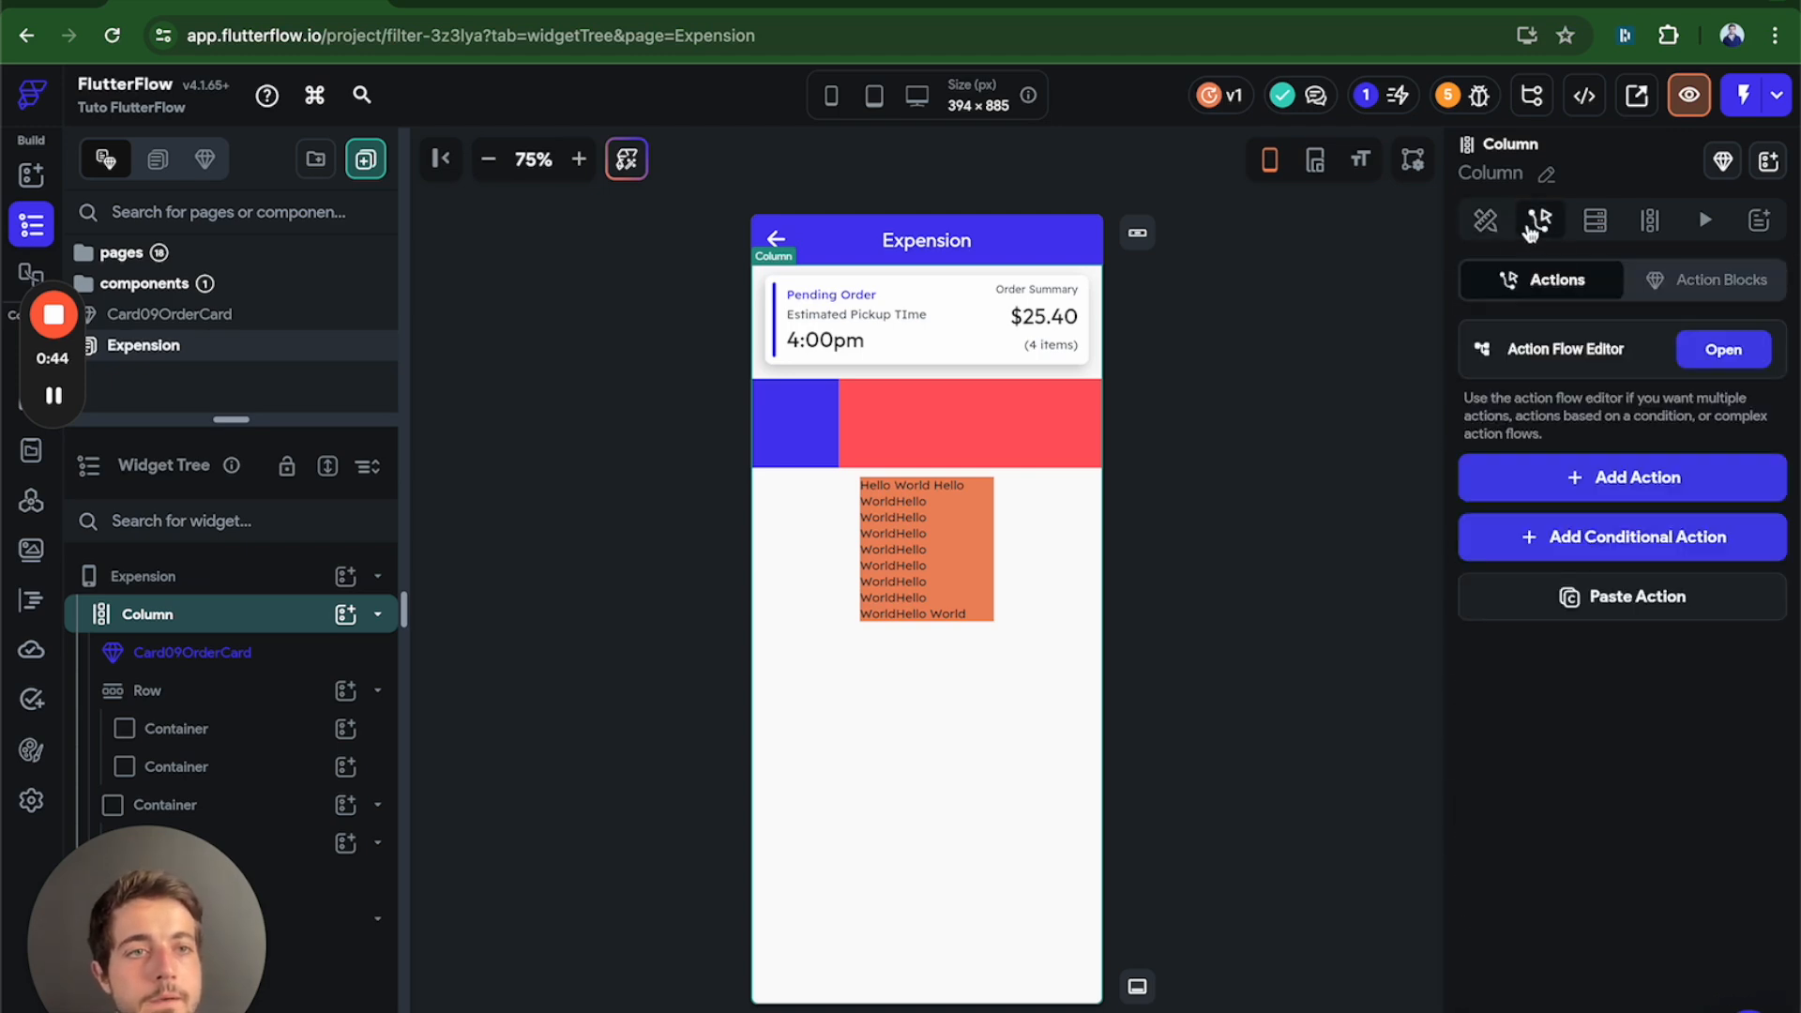
click(1689, 361)
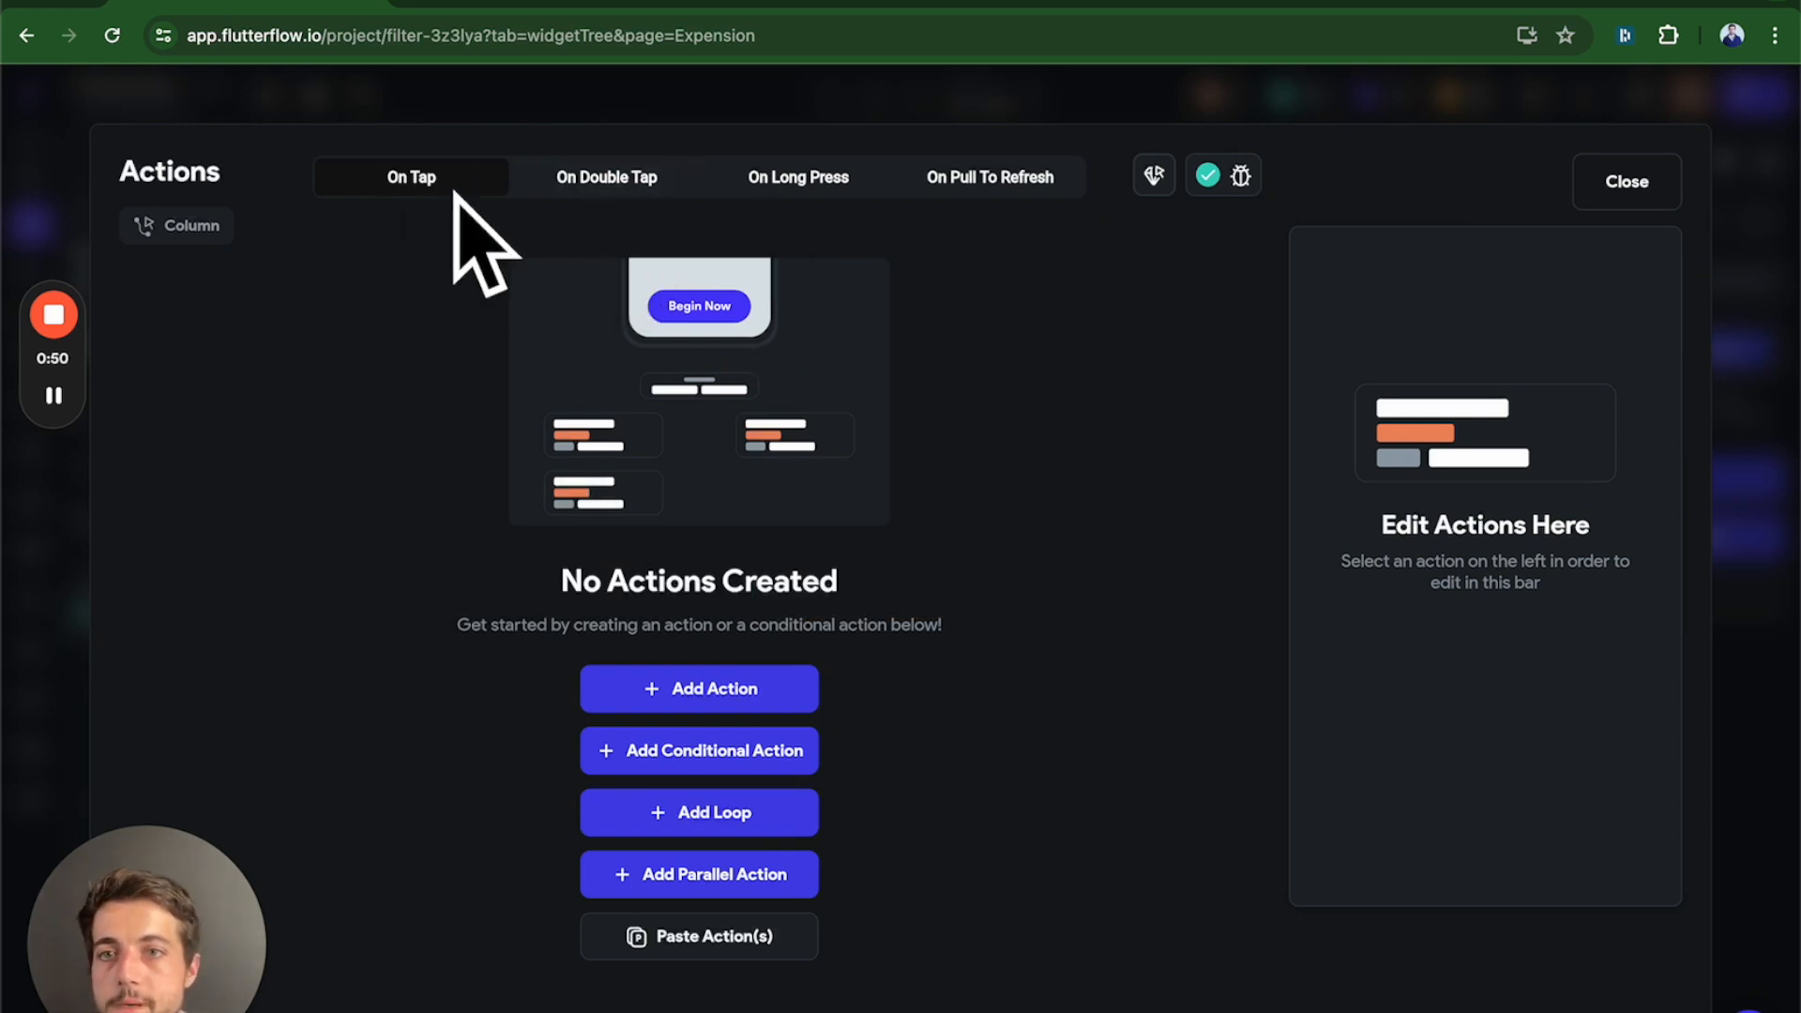
click(595, 187)
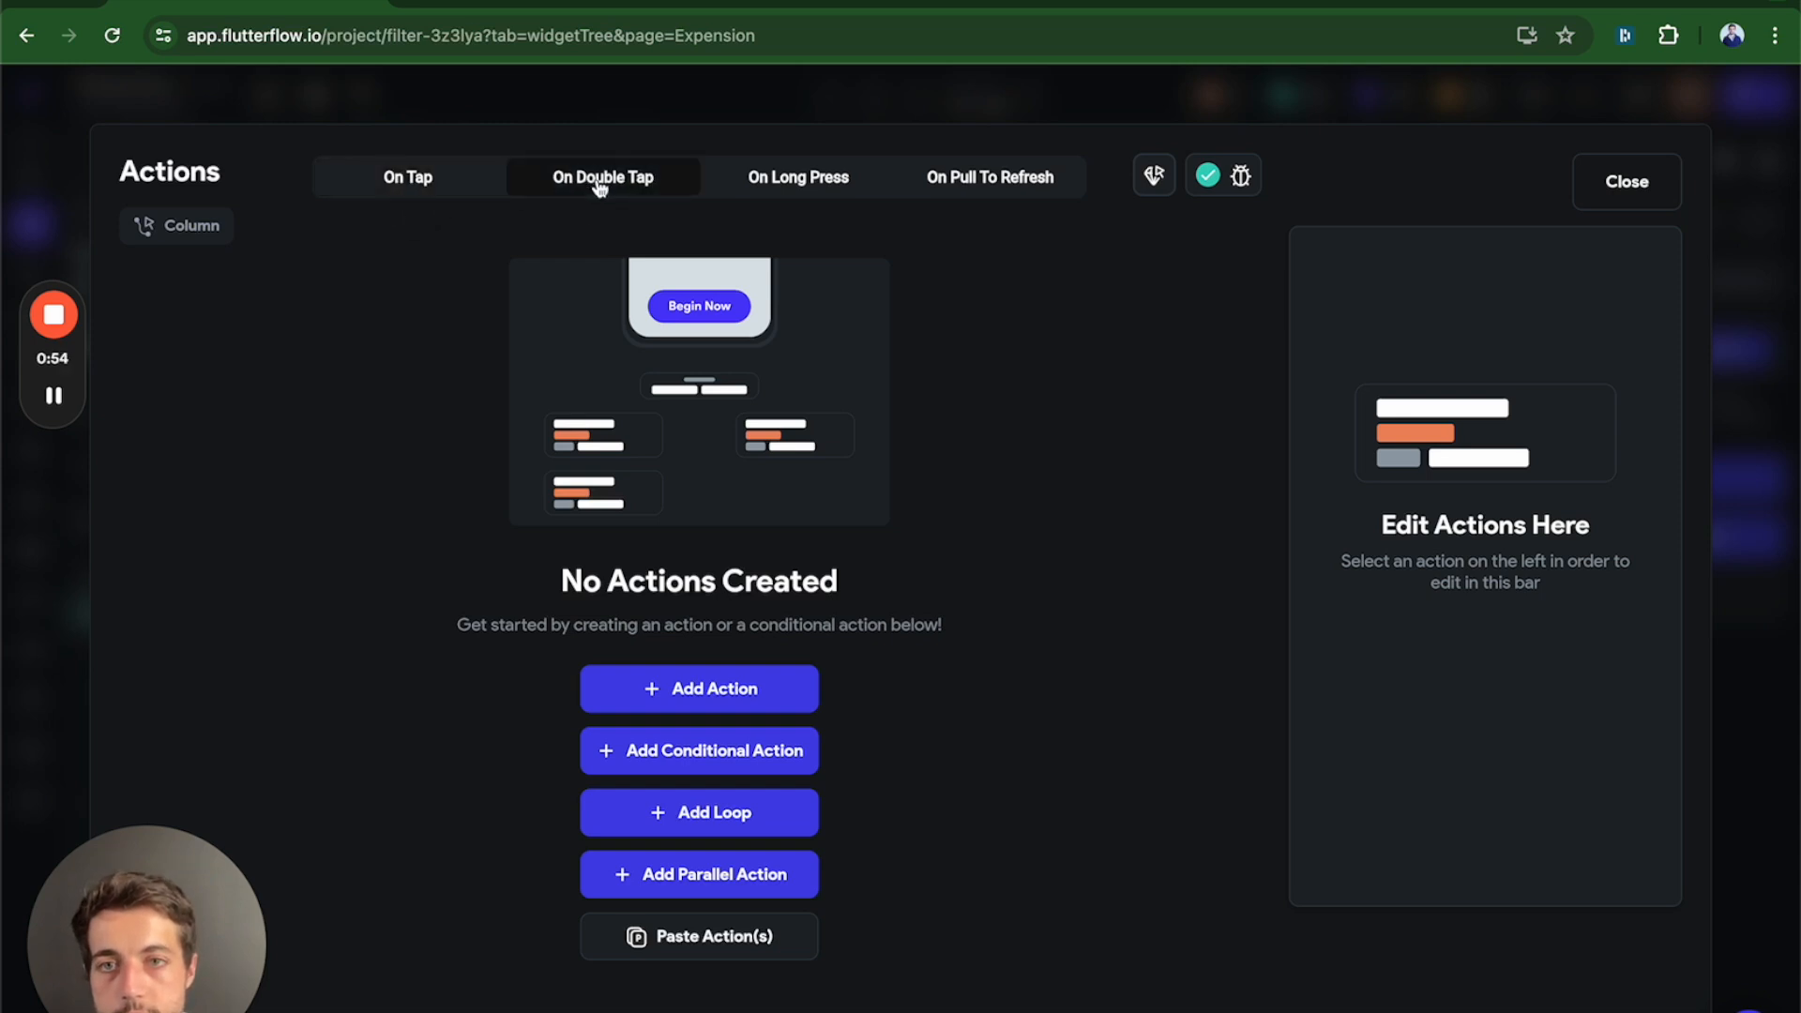
click(796, 192)
click(962, 195)
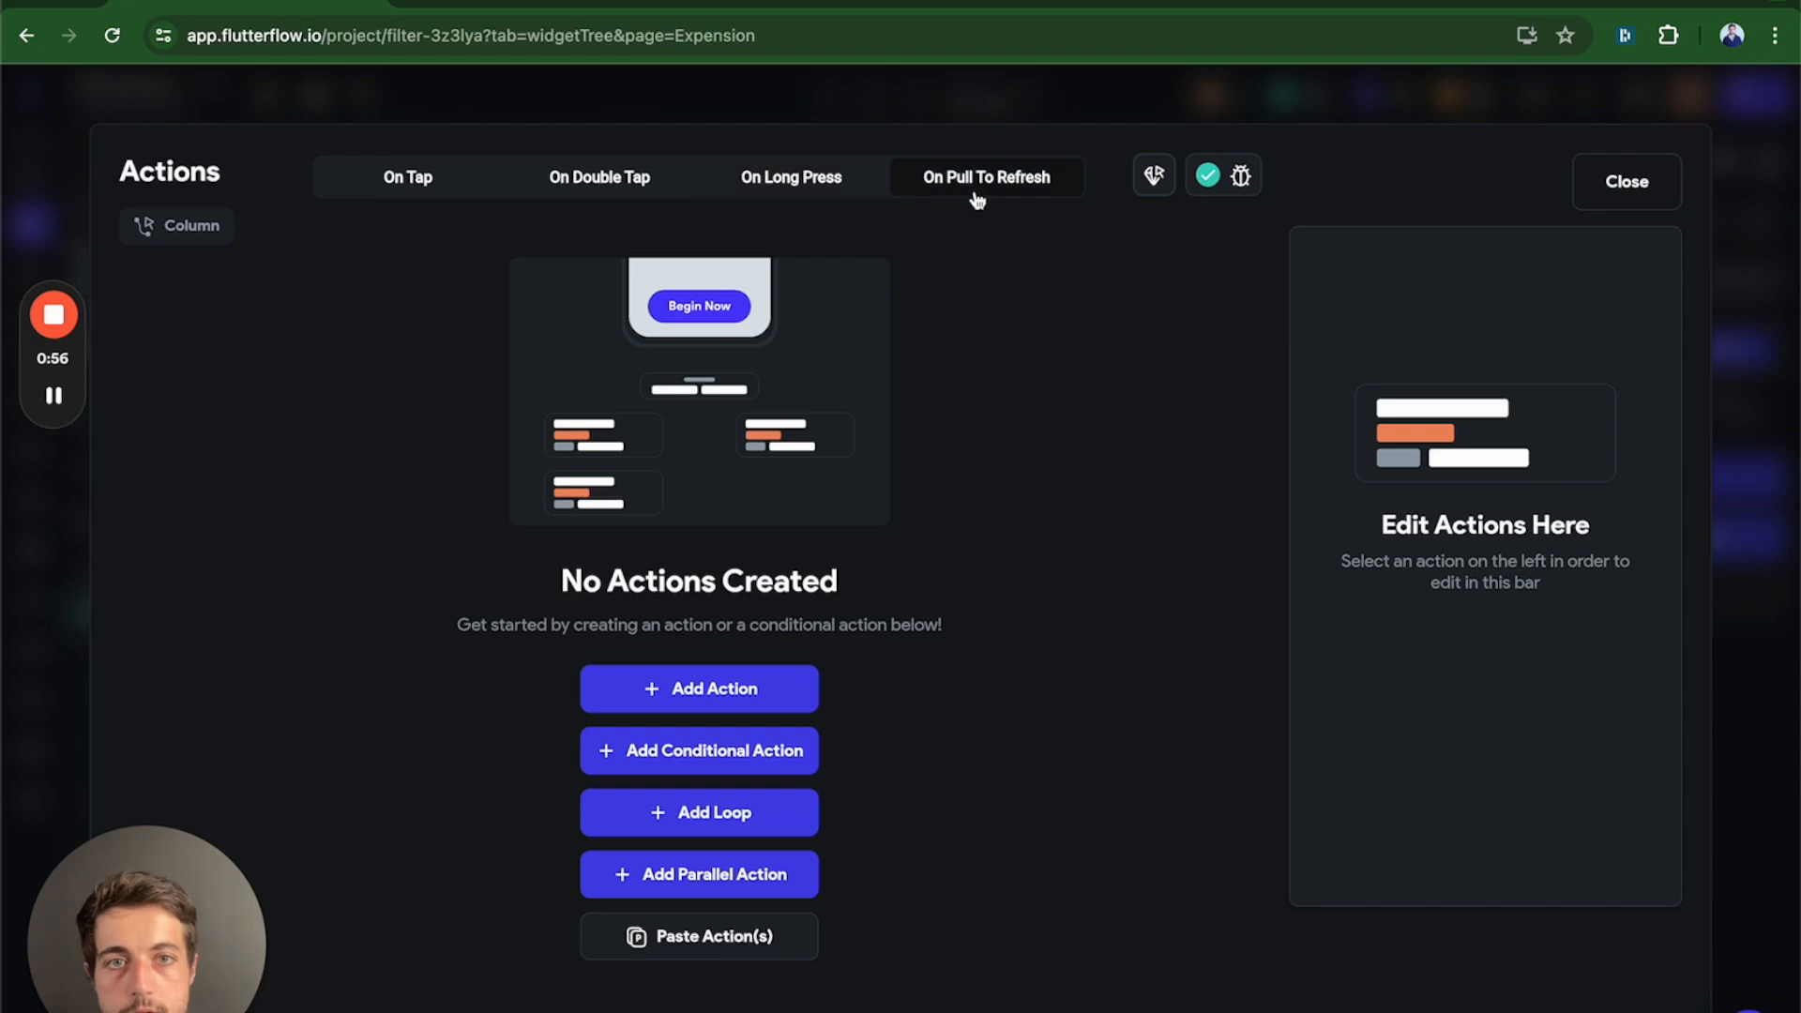
click(1643, 184)
View the Column's Backend Query settings and its options for generating children from a variable.
click(1594, 221)
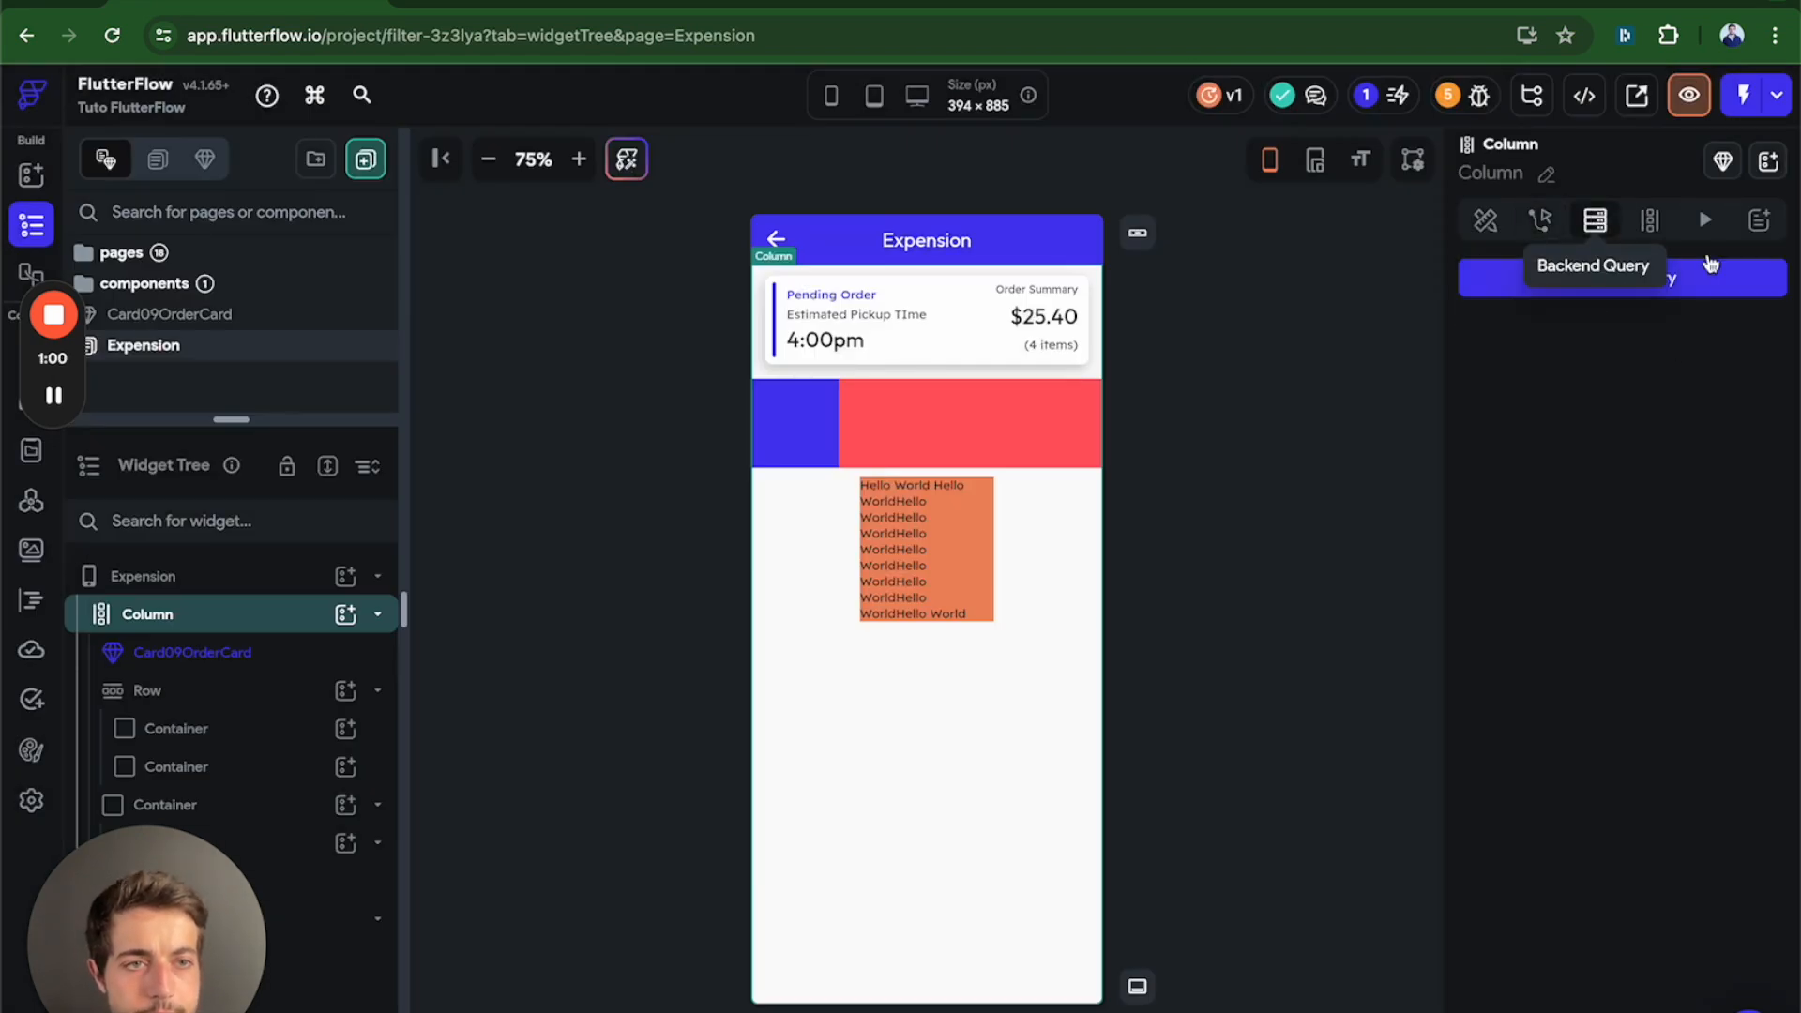
click(1648, 223)
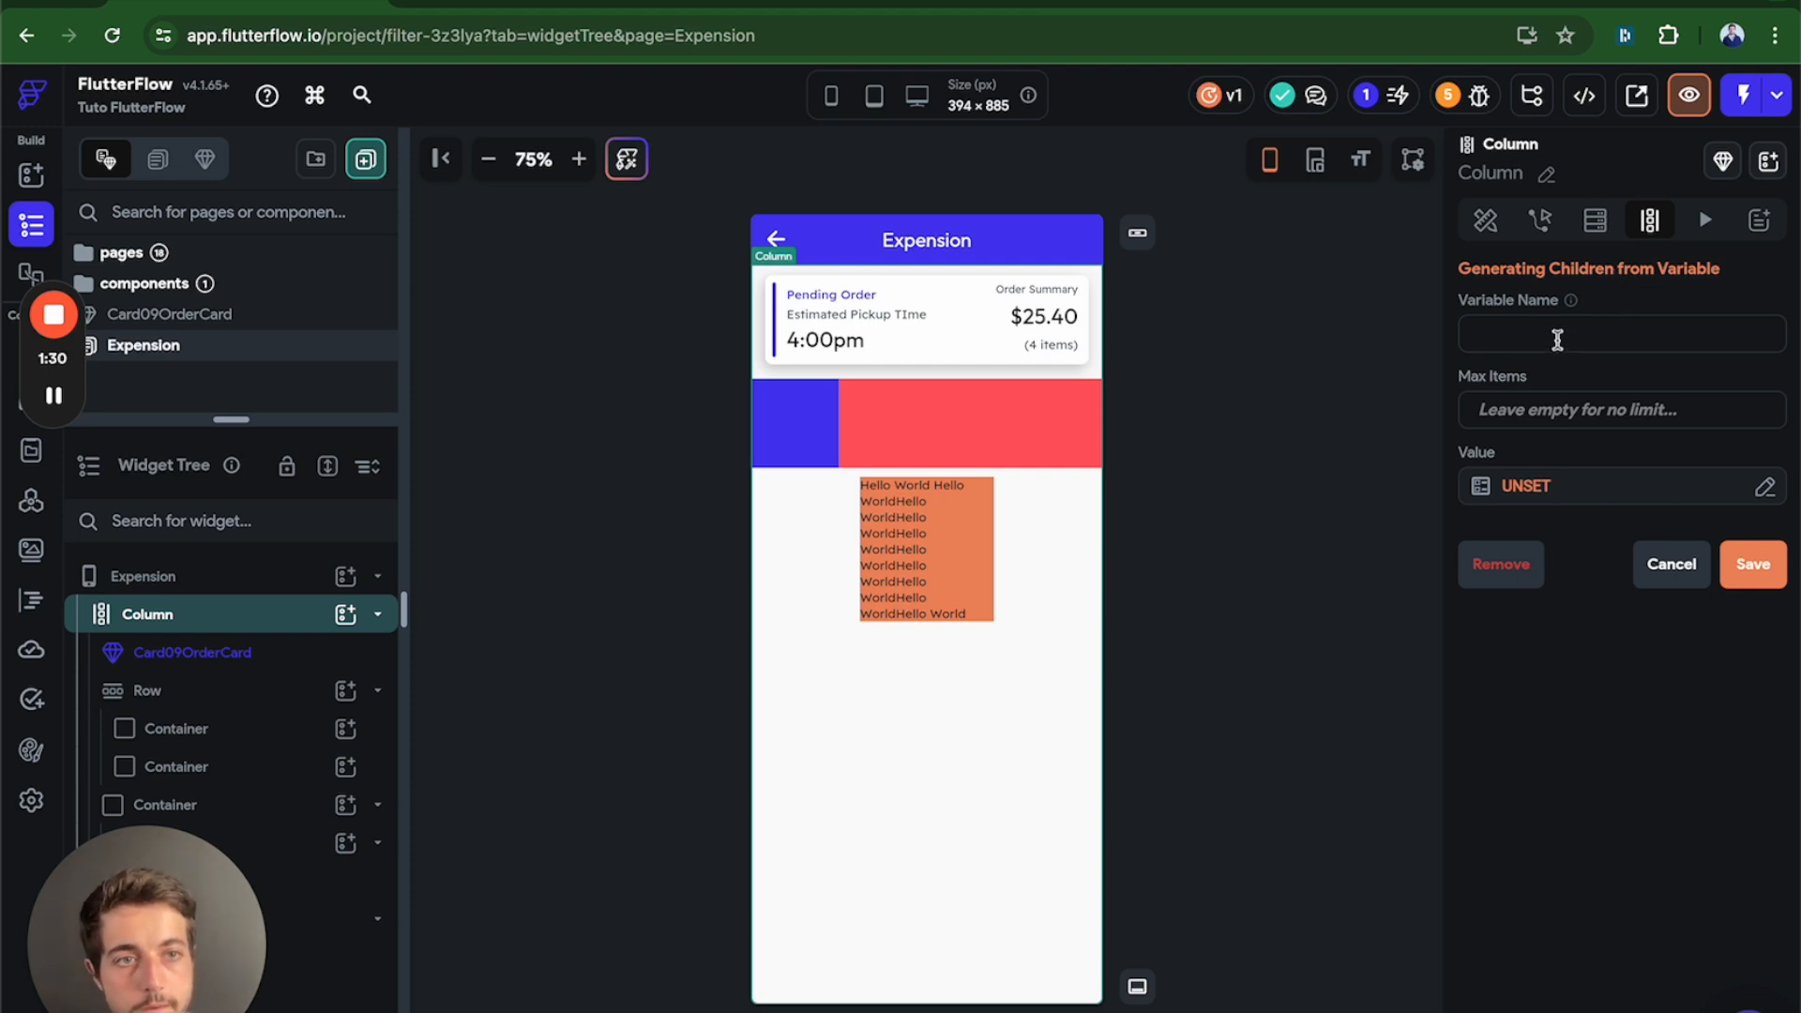
Browse the Column's On Page Load animation effects without adding one, and view the On Action Trigger animations.
click(1705, 221)
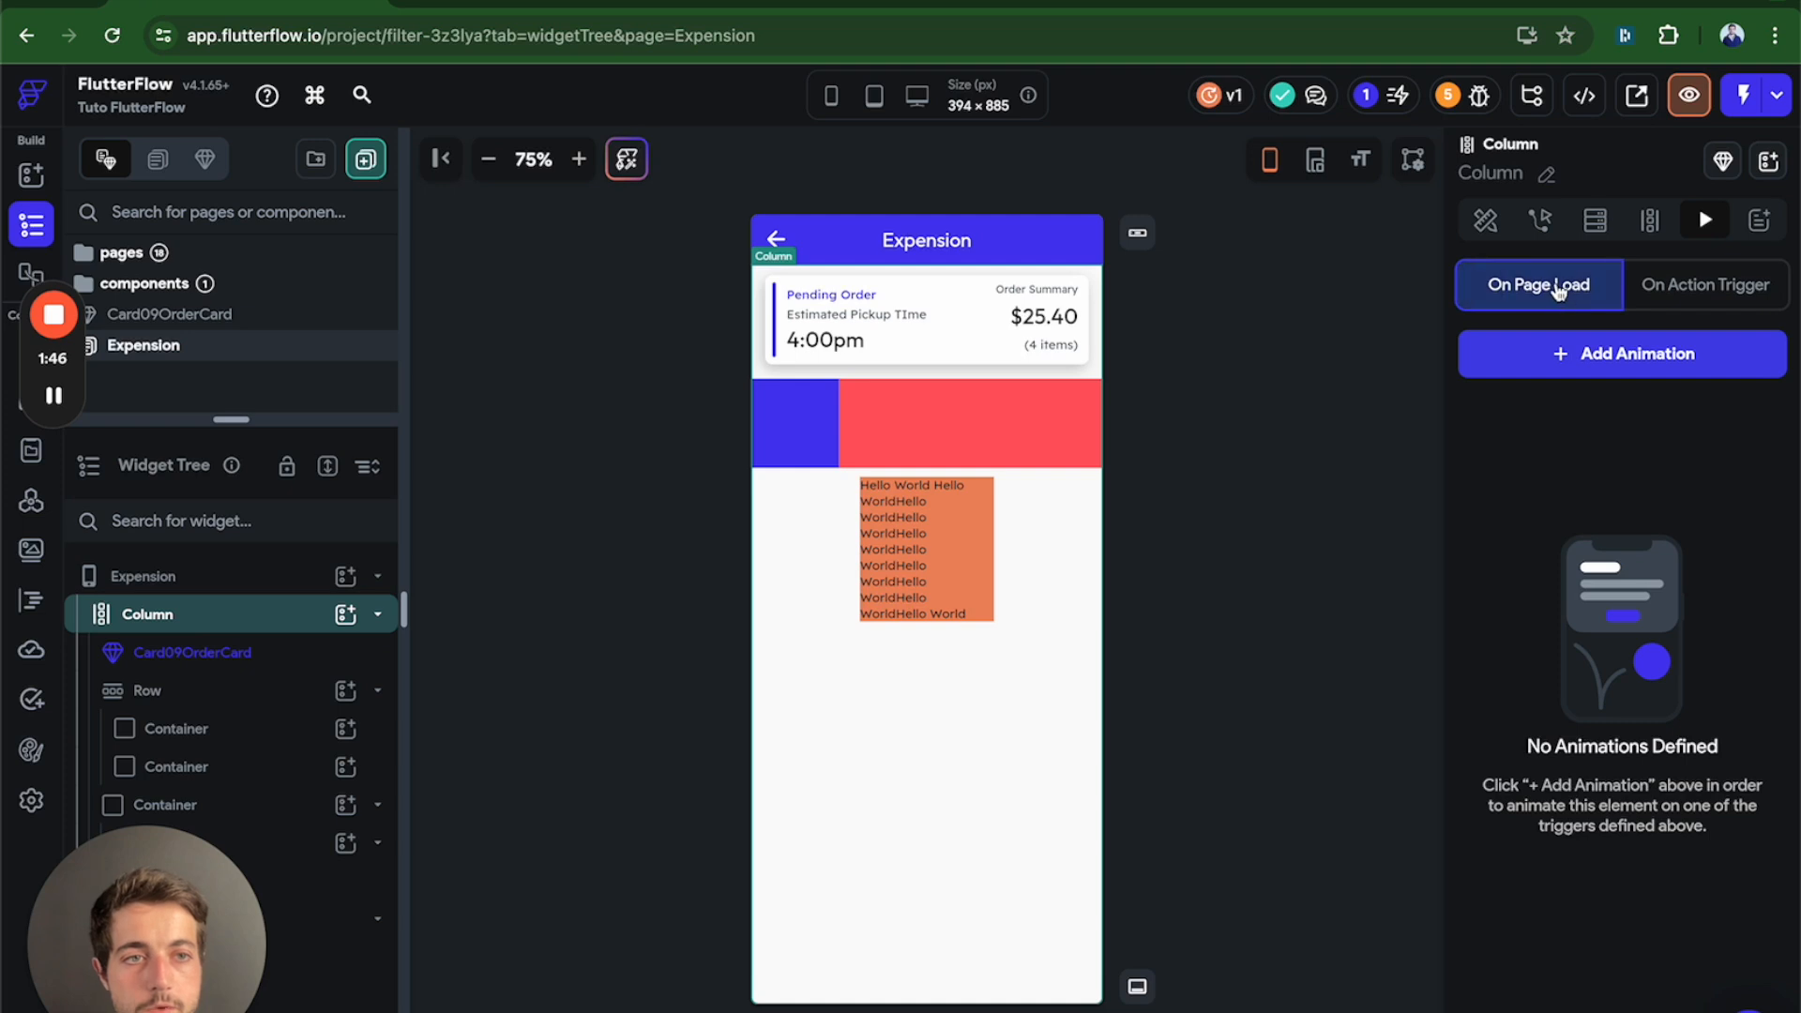
click(1597, 349)
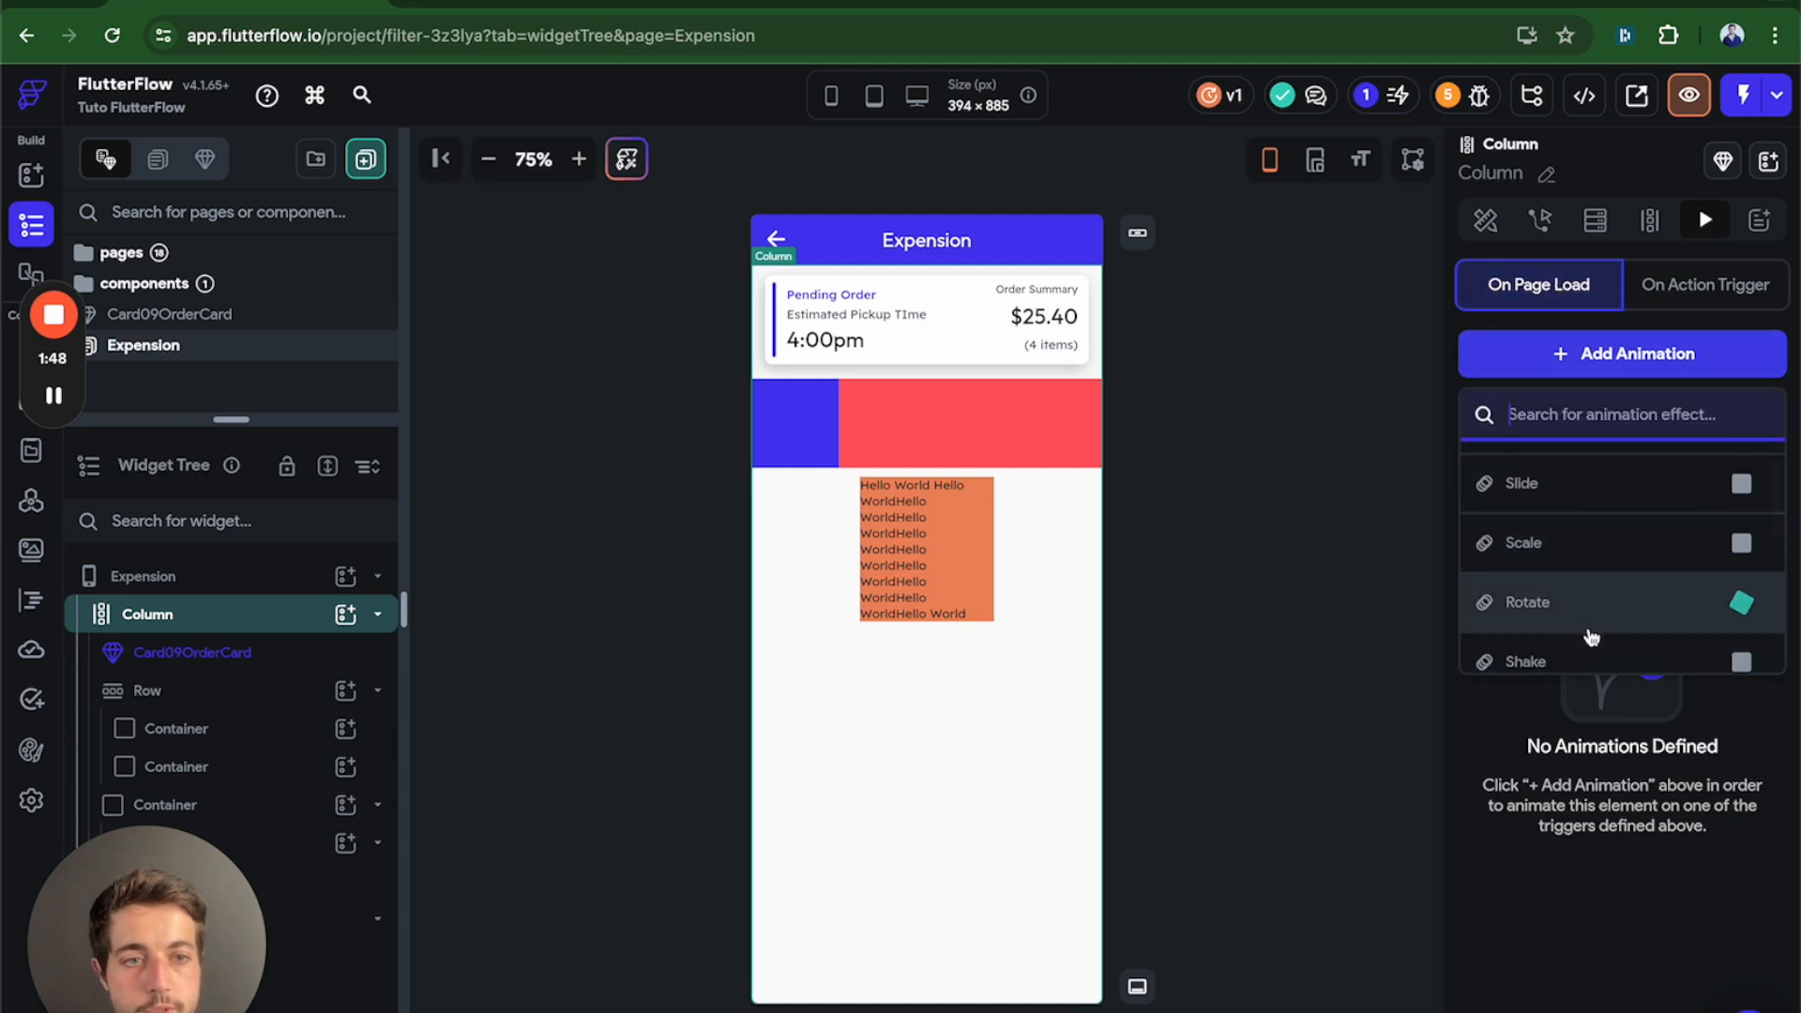
scroll(1588, 631, down, 5)
click(1546, 788)
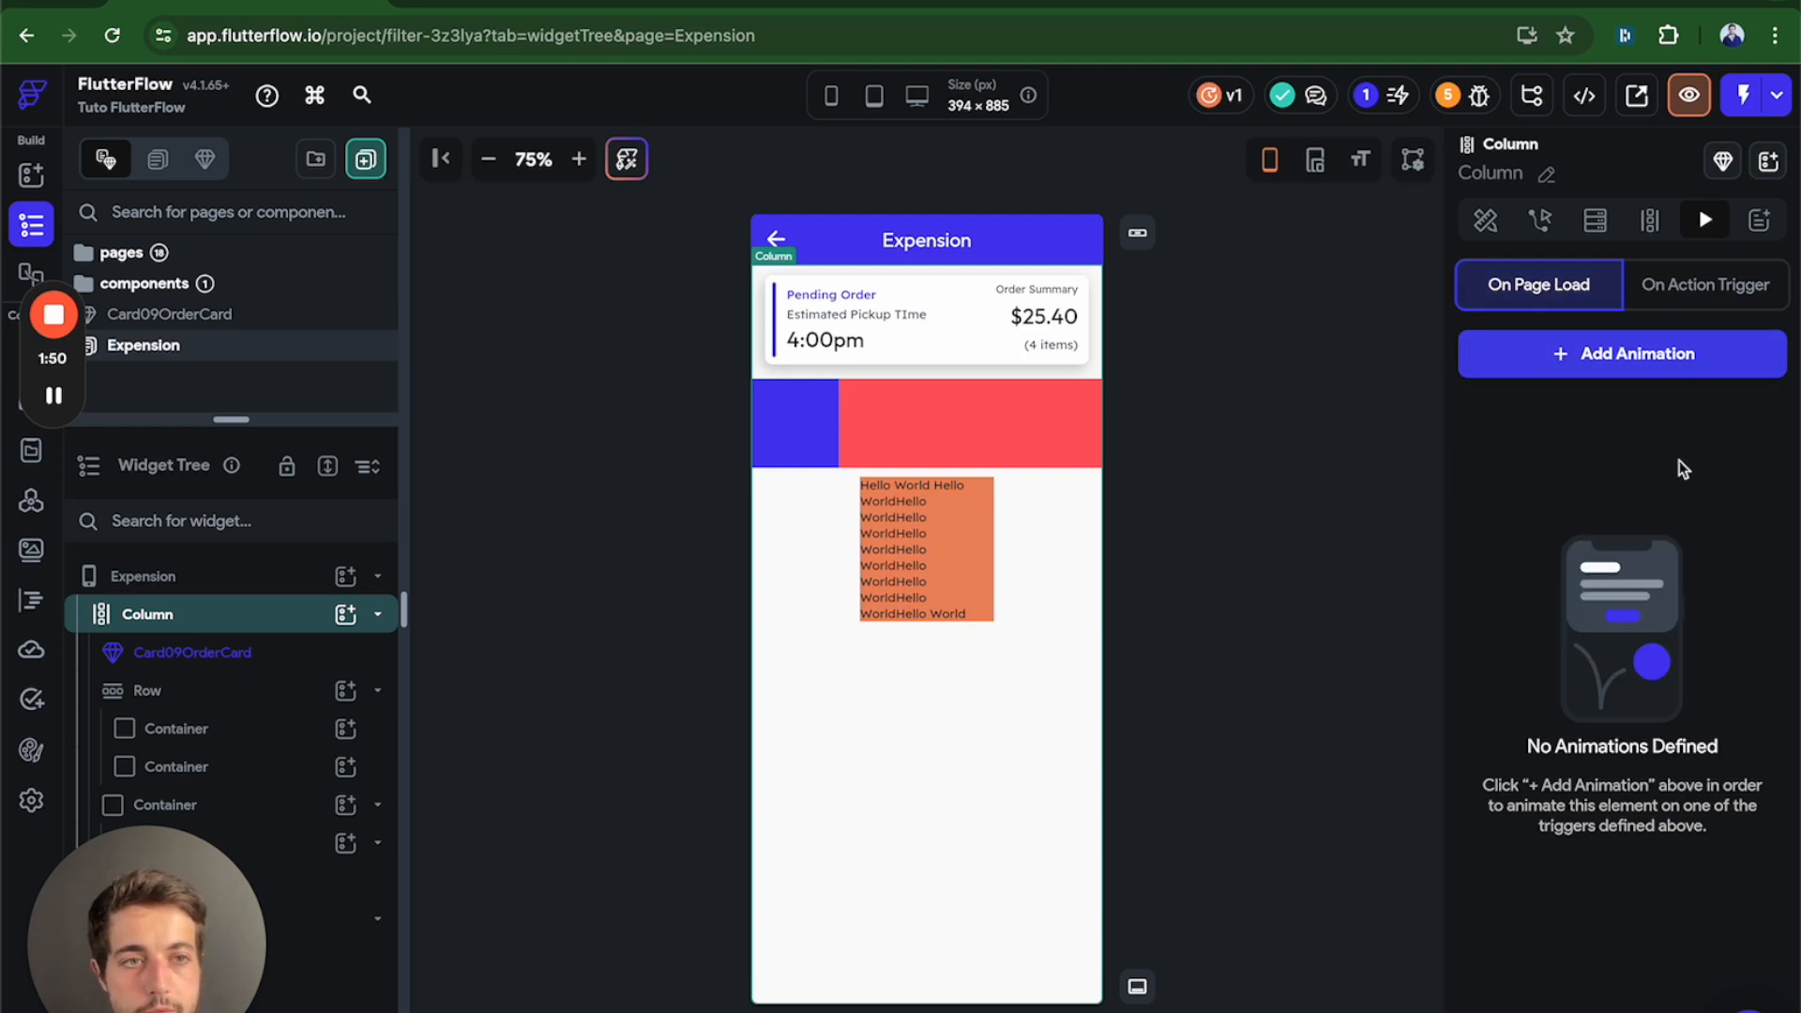
click(1681, 287)
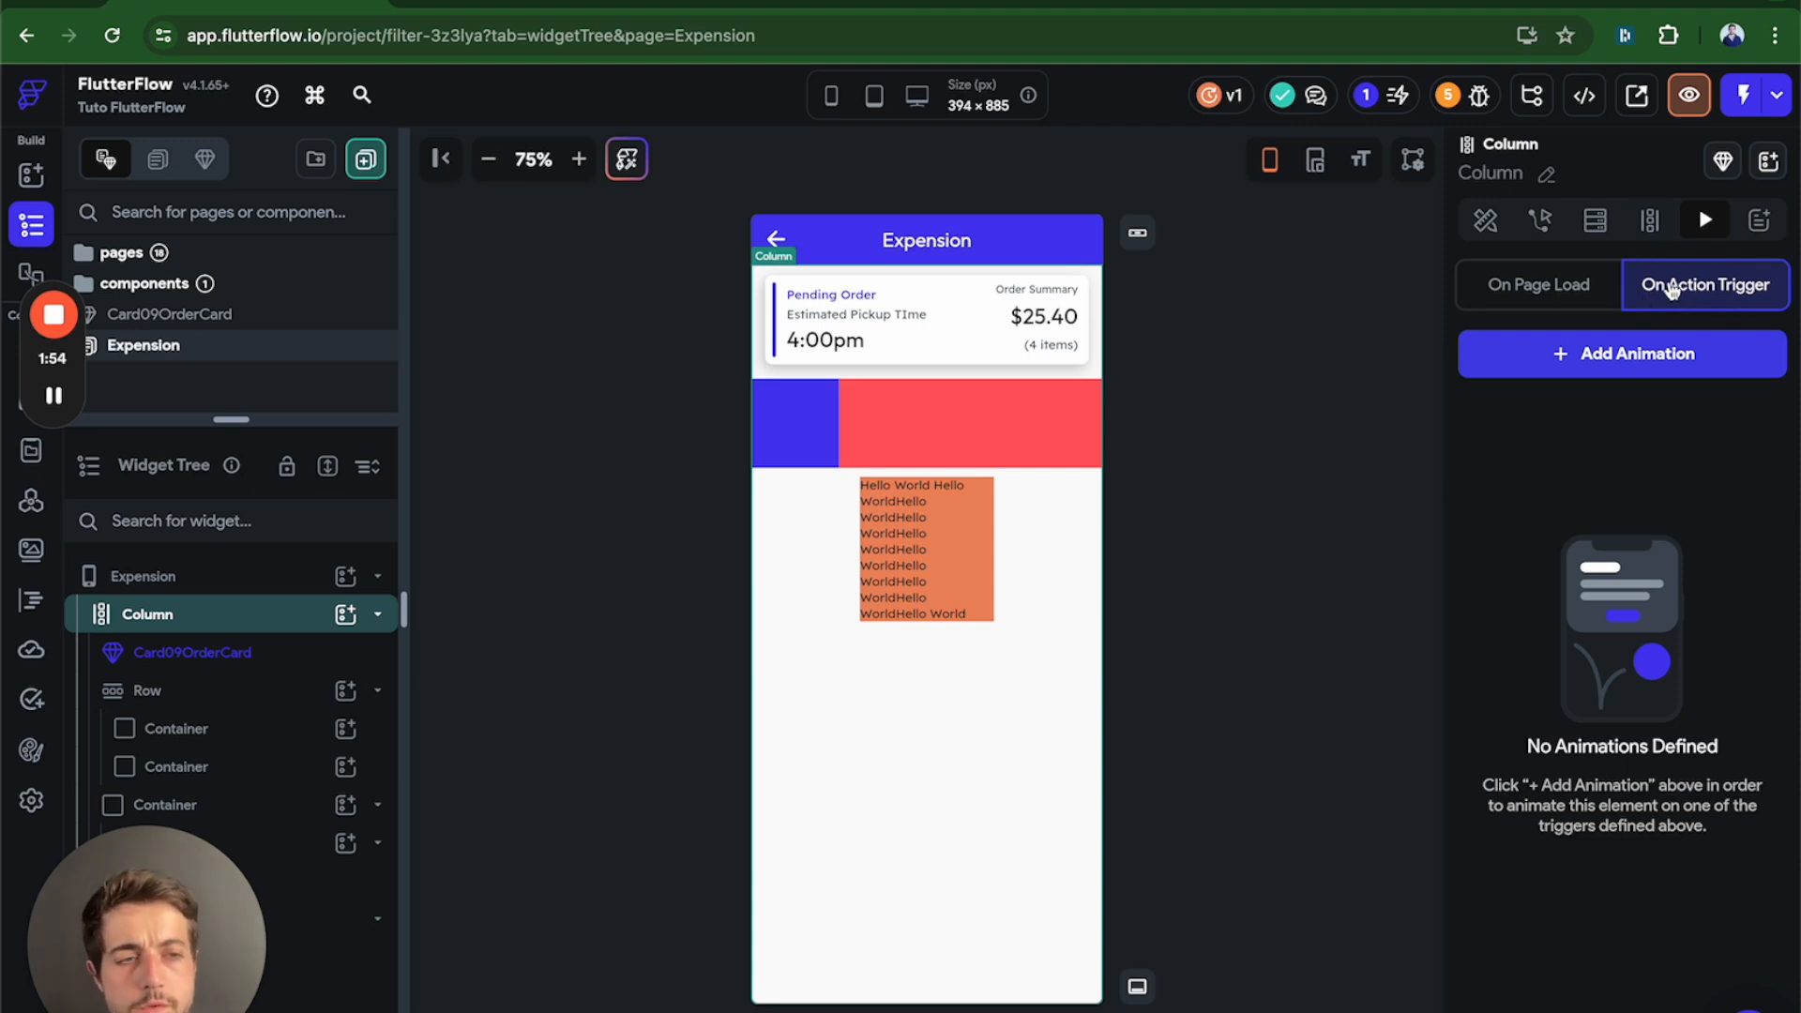
View the Column's Documentation comment field and its Accessibility & Semantic Label settings.
click(1758, 223)
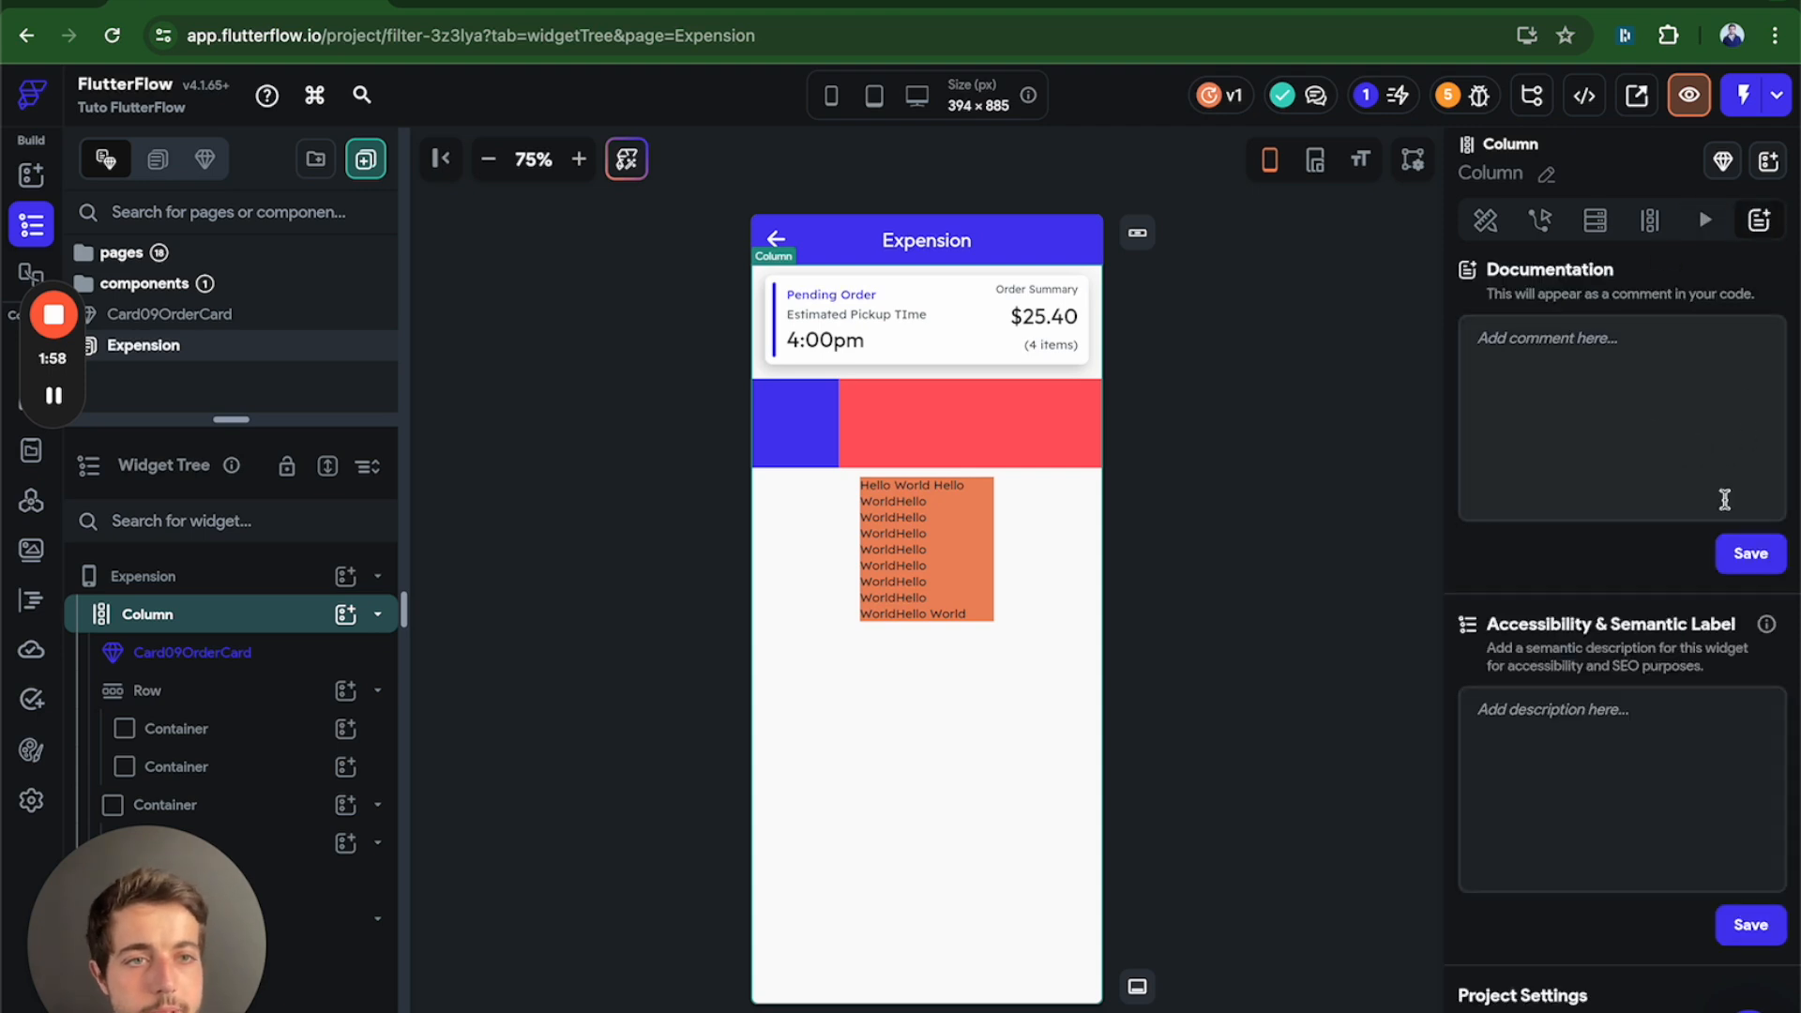
click(1734, 422)
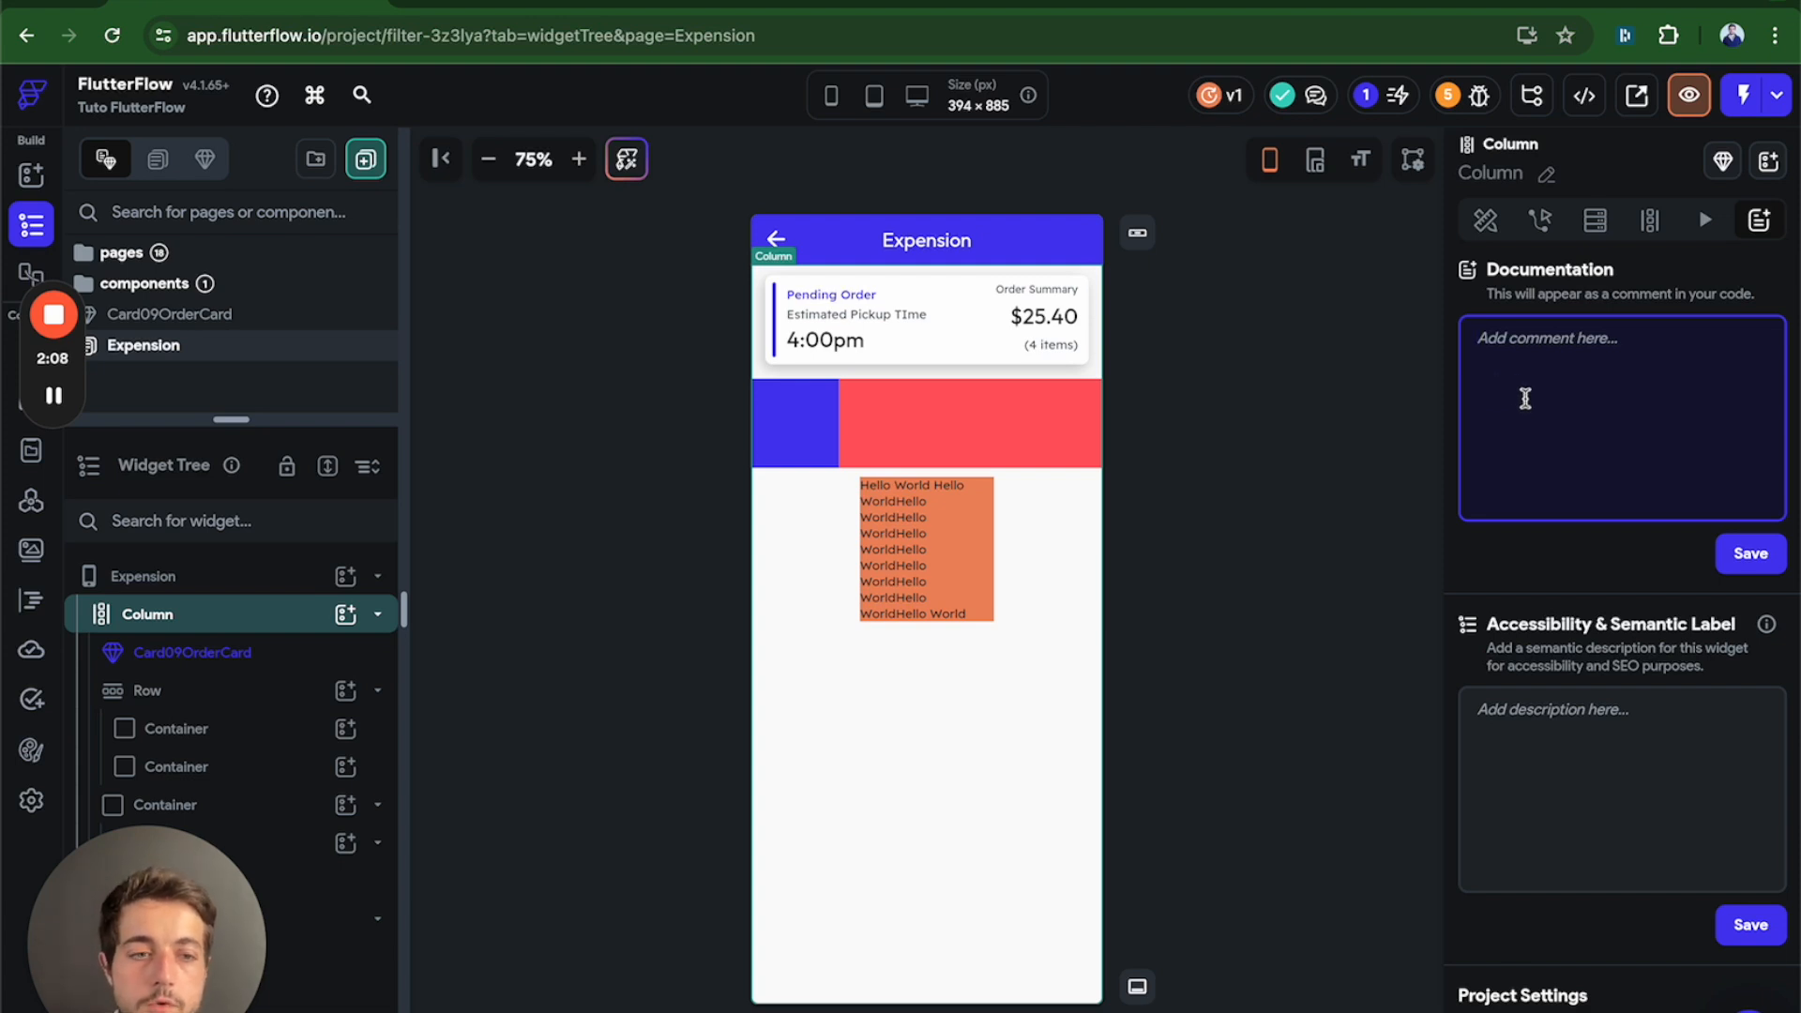
scroll(1688, 673, down, 1)
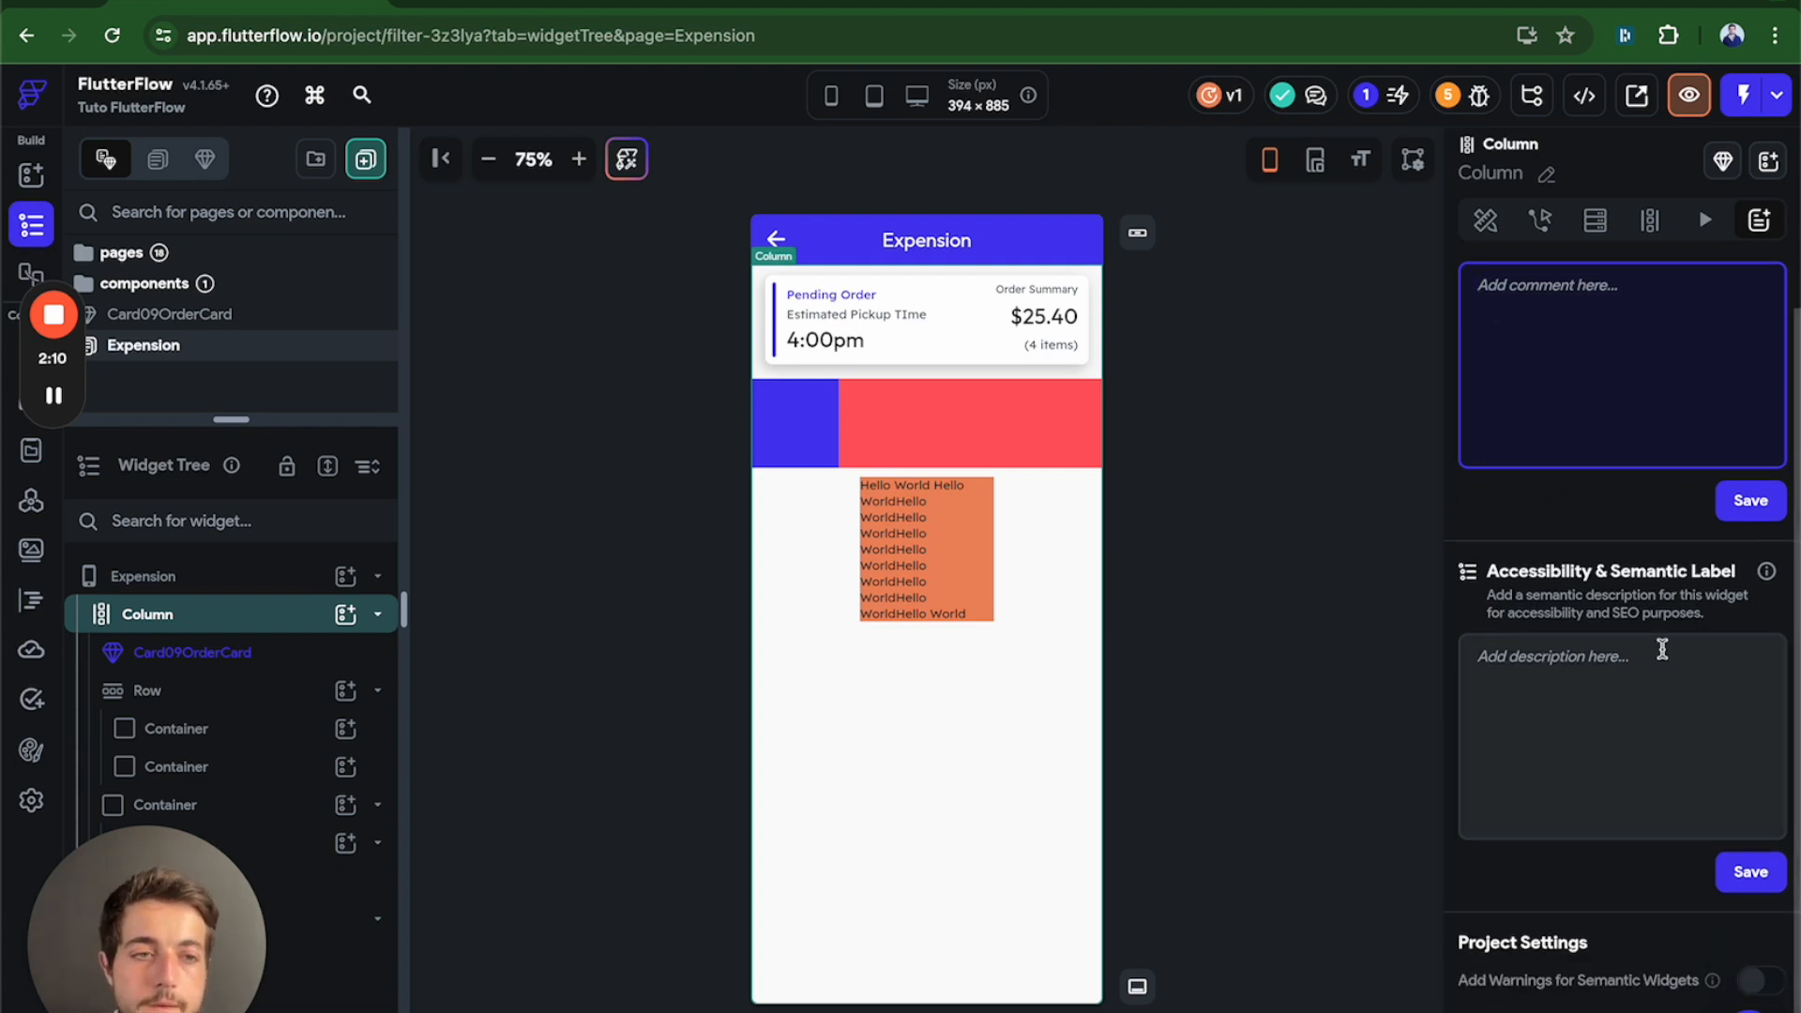